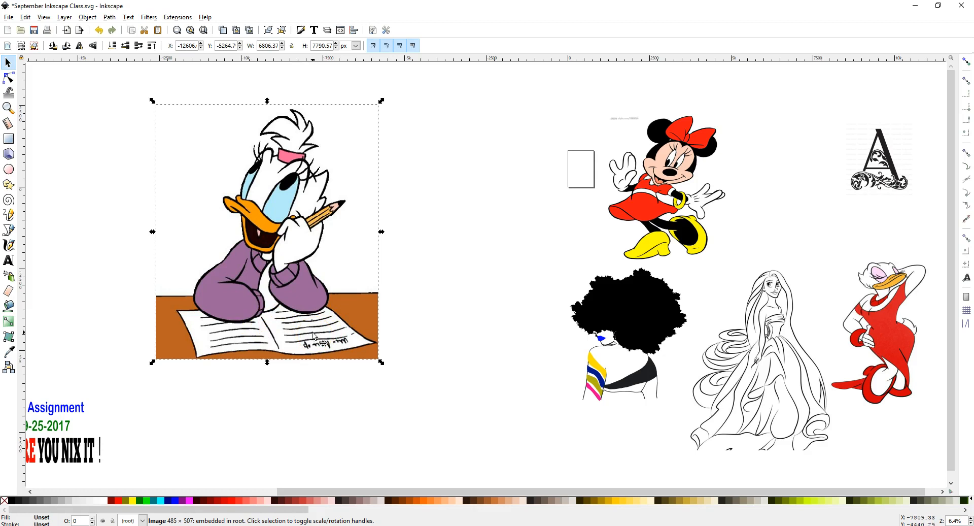
Reposition the colored Daisy Duck image in the empty area above the assignment text.
{"action": "left_click_drag", "start_coordinate": [297, 243], "coordinate": [211, 221]}
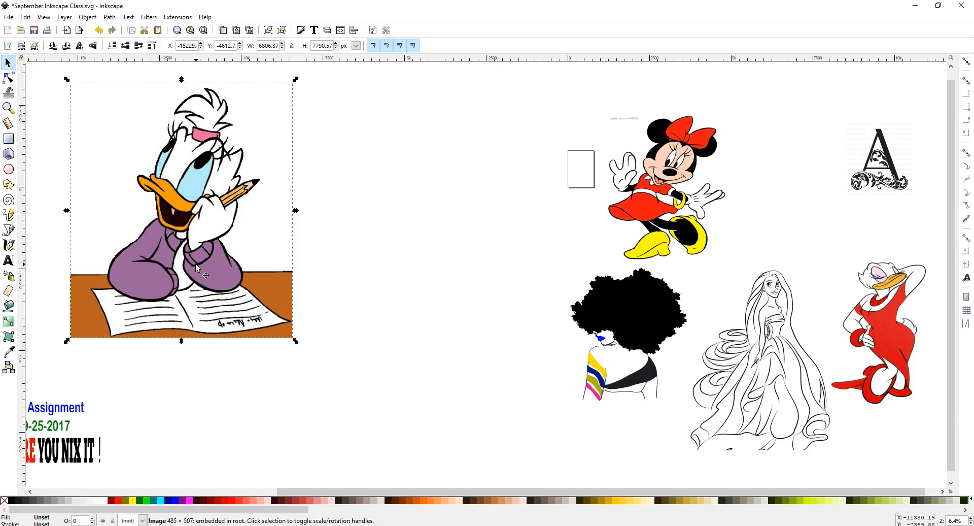
{"action": "left_click", "coordinate": [194, 206]}
{"action": "left_click_drag", "start_coordinate": [188, 199], "coordinate": [233, 203]}
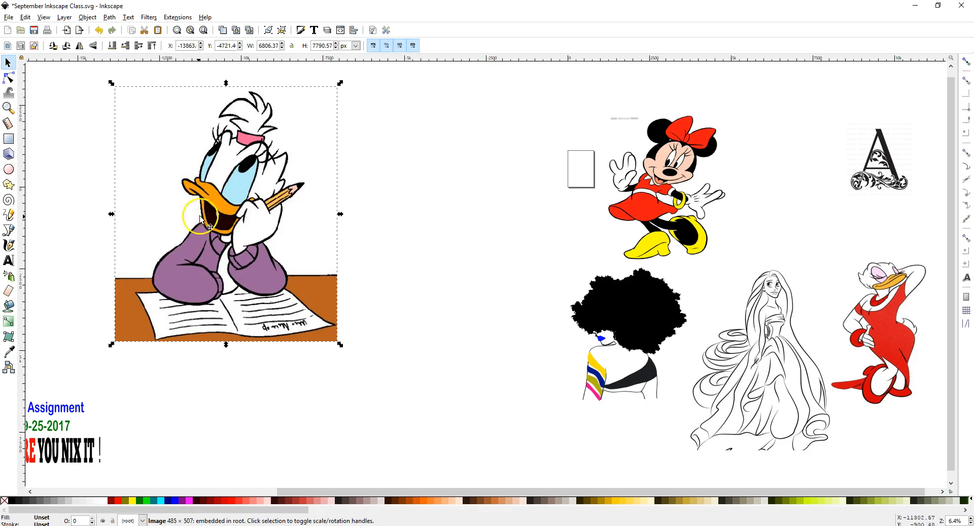
{"action": "left_click", "coordinate": [81, 202]}
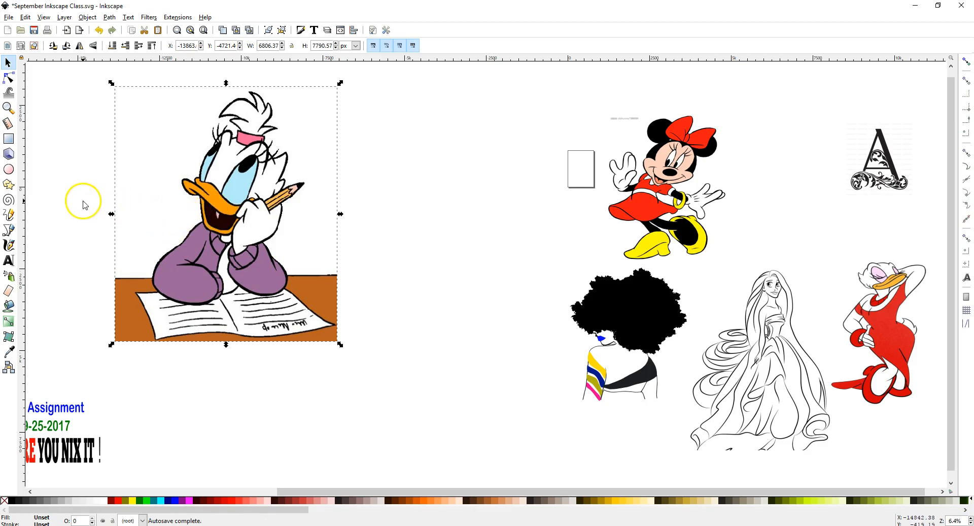
Try to erase the edge of the brown desk in the Daisy Duck image with the Eraser at width 10, and undo the stroke.
{"action": "left_click", "coordinate": [8, 292]}
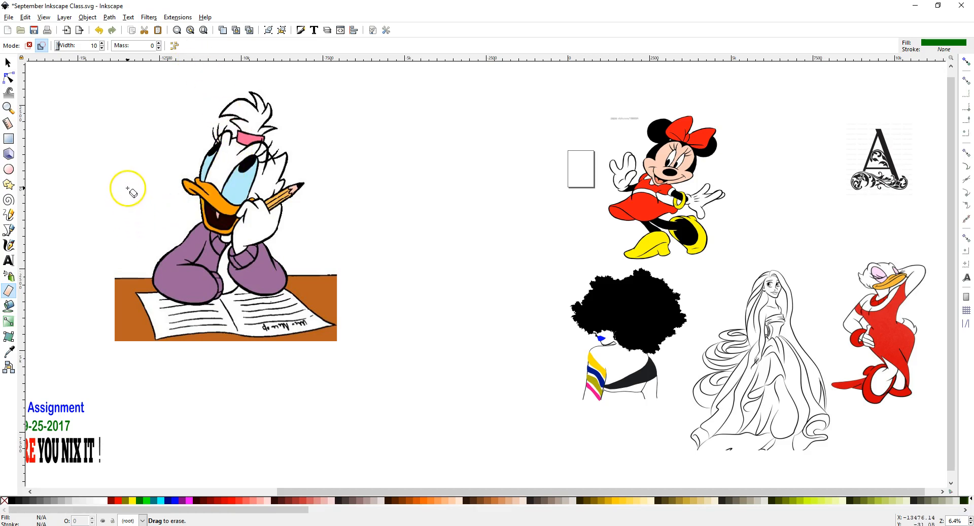
{"action": "mouse_move", "coordinate": [126, 270]}
{"action": "left_mouse_down"}
{"action": "mouse_move", "coordinate": [112, 335]}
{"action": "mouse_move", "coordinate": [121, 272]}
{"action": "mouse_move", "coordinate": [116, 292]}
{"action": "mouse_move", "coordinate": [115, 284]}
{"action": "mouse_move", "coordinate": [121, 270]}
{"action": "mouse_move", "coordinate": [118, 337]}
{"action": "mouse_move", "coordinate": [128, 295]}
{"action": "mouse_move", "coordinate": [116, 341]}
{"action": "mouse_move", "coordinate": [131, 264]}
{"action": "mouse_move", "coordinate": [127, 310]}
{"action": "left_mouse_up"}
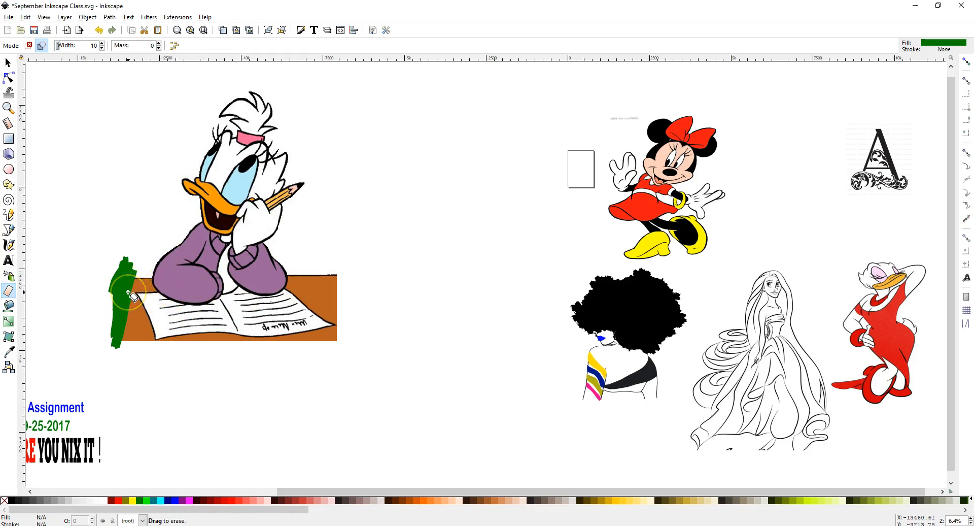
{"action": "left_click", "coordinate": [8, 63]}
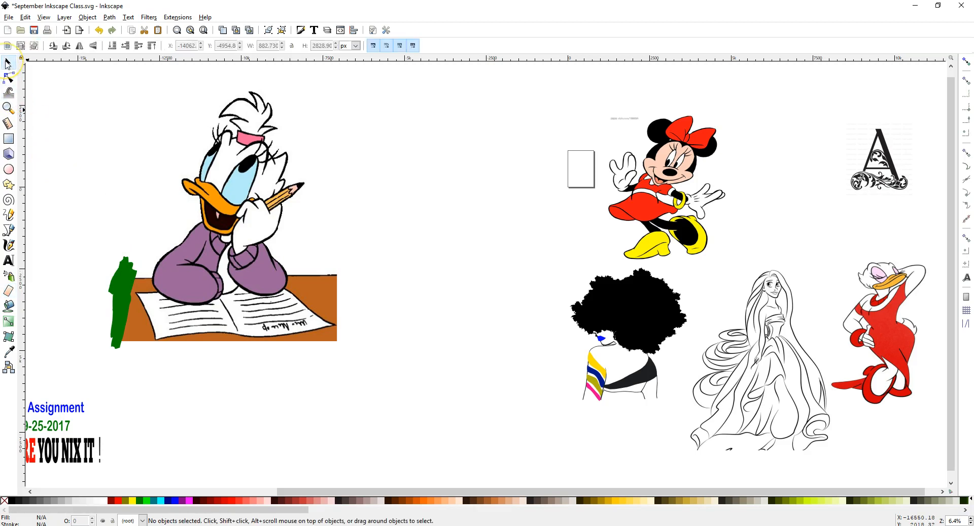
{"action": "left_click", "coordinate": [99, 32]}
Trace the Daisy Duck bitmap with brightness cutoff at threshold 0.450, smooth and stack scans off, remove background and live preview on.
{"action": "left_click", "coordinate": [210, 172]}
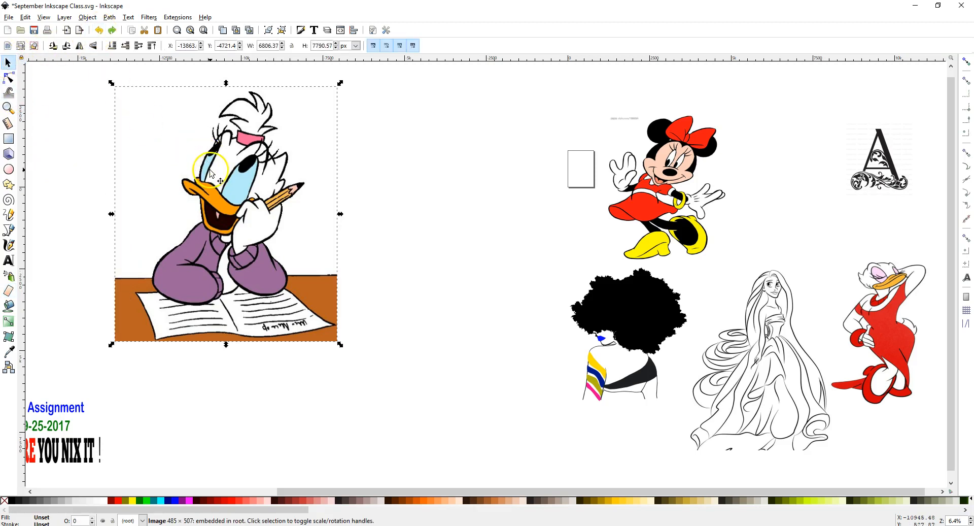
{"action": "left_click", "coordinate": [109, 17]}
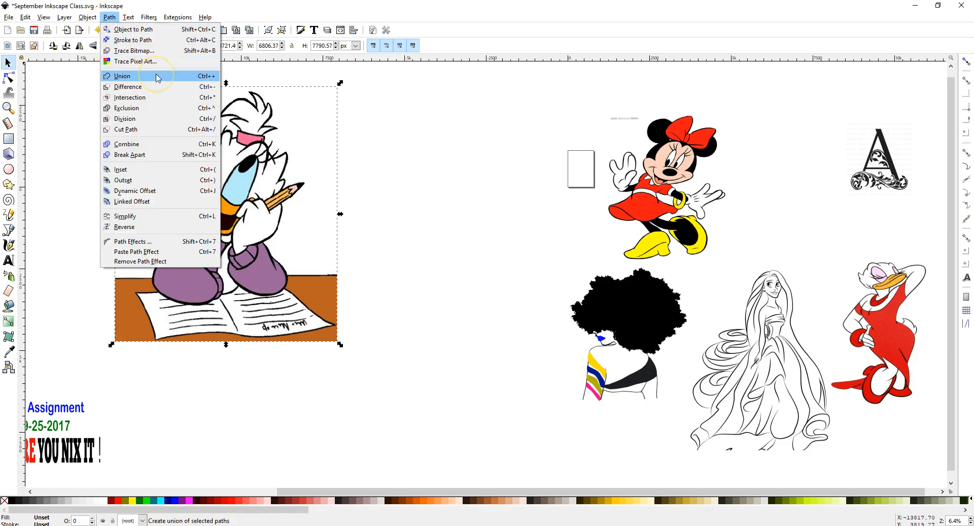
{"action": "left_click", "coordinate": [150, 52]}
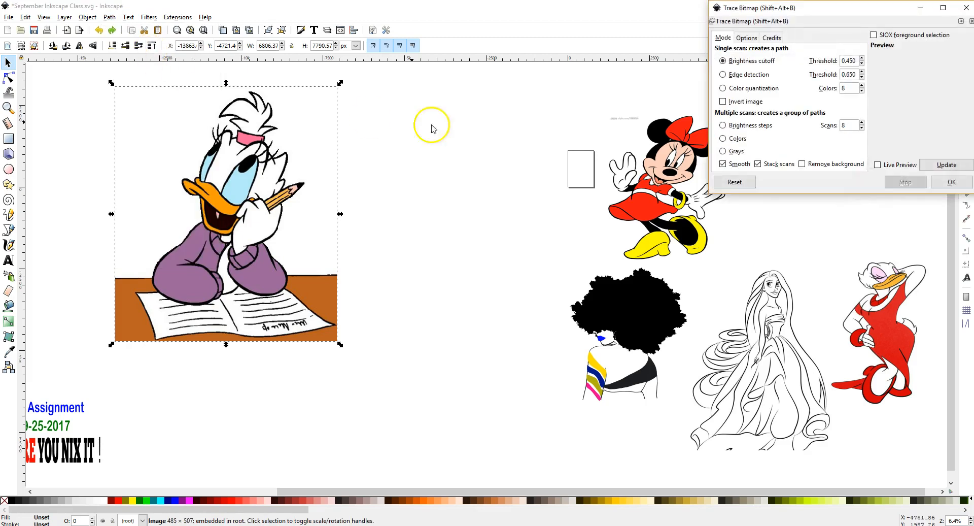
{"action": "left_click", "coordinate": [731, 163]}
{"action": "left_click", "coordinate": [776, 163]}
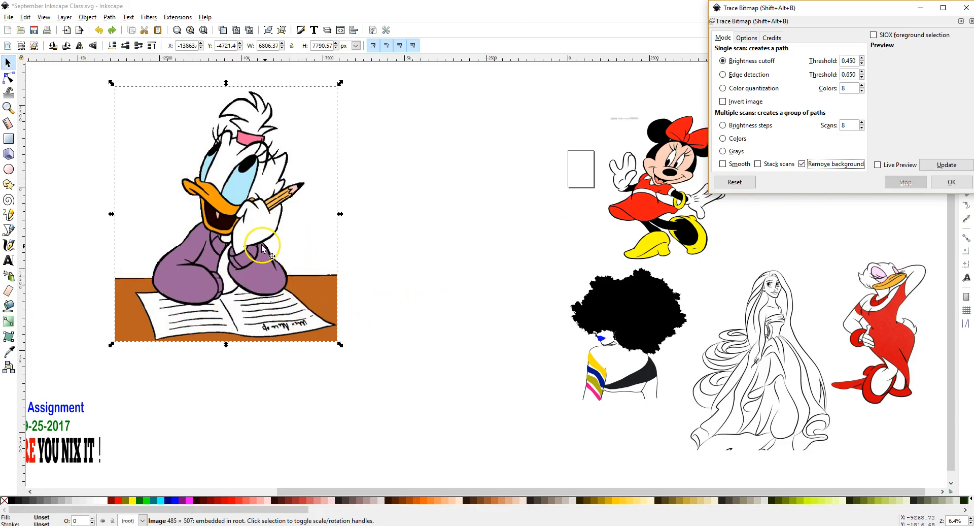
{"action": "left_click", "coordinate": [877, 164]}
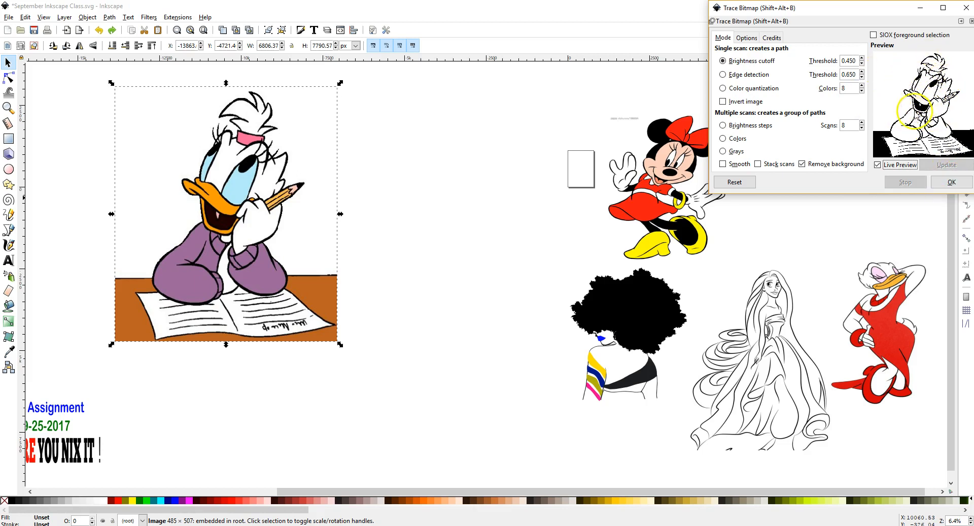
{"action": "left_click", "coordinate": [949, 183]}
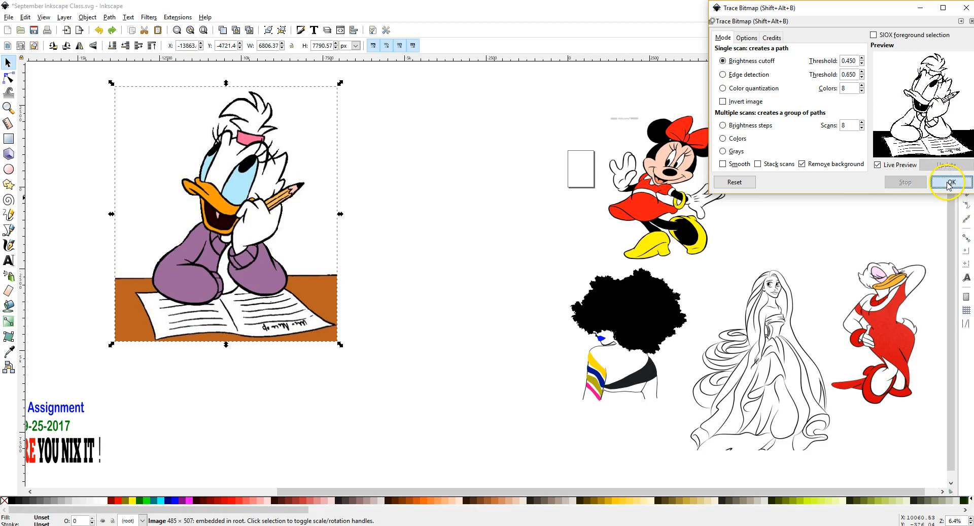
Separate the black-and-white trace from the original Daisy Duck image and place the two side by side.
{"action": "left_click_drag", "start_coordinate": [285, 175], "coordinate": [481, 197]}
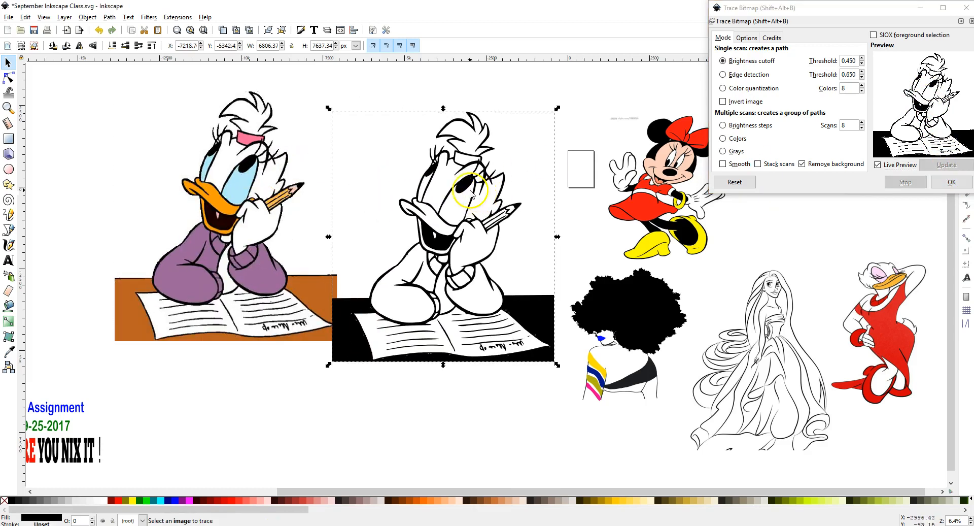
{"action": "mouse_move", "coordinate": [285, 179]}
{"action": "left_mouse_down"}
{"action": "mouse_move", "coordinate": [96, 162]}
{"action": "mouse_move", "coordinate": [167, 167]}
{"action": "left_mouse_up"}
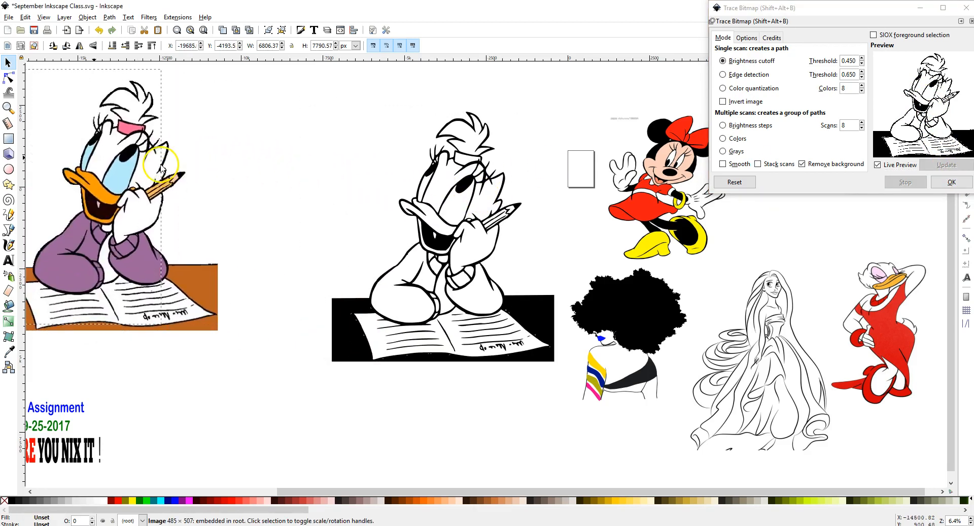
{"action": "left_click", "coordinate": [443, 222]}
{"action": "mouse_move", "coordinate": [442, 222]}
{"action": "left_mouse_down"}
{"action": "mouse_move", "coordinate": [356, 219]}
{"action": "mouse_move", "coordinate": [365, 219]}
{"action": "left_mouse_up"}
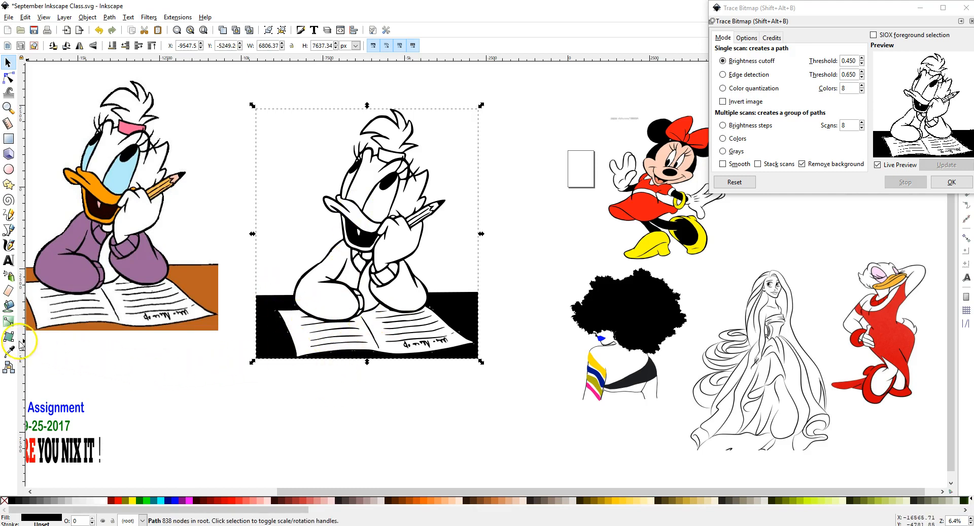
Erase the black desk and open book around the traced duck, widening the eraser to 23, and close the Trace Bitmap dialog.
{"action": "left_click", "coordinate": [8, 290]}
{"action": "mouse_move", "coordinate": [252, 319]}
{"action": "left_mouse_down"}
{"action": "mouse_move", "coordinate": [259, 297]}
{"action": "mouse_move", "coordinate": [258, 355]}
{"action": "mouse_move", "coordinate": [270, 276]}
{"action": "left_mouse_up"}
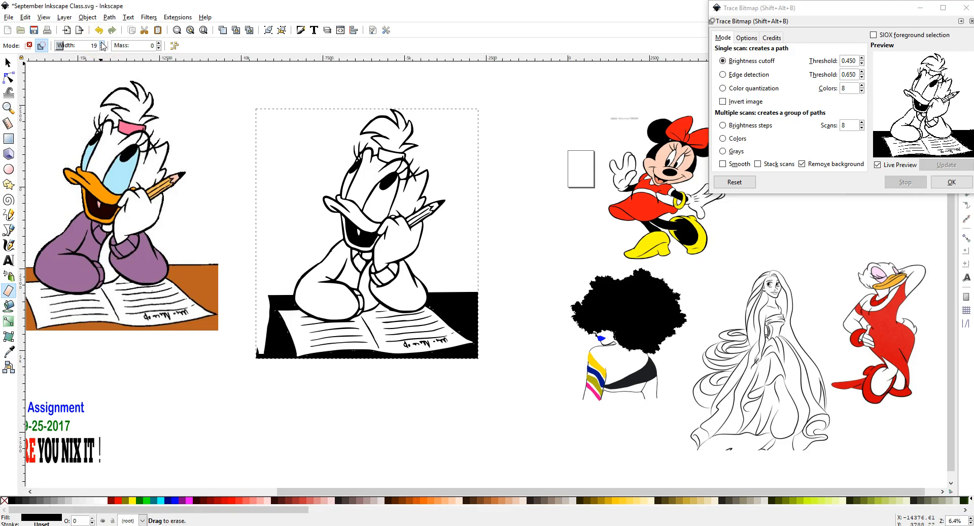
{"action": "mouse_move", "coordinate": [457, 288]}
{"action": "left_mouse_down"}
{"action": "mouse_move", "coordinate": [440, 373]}
{"action": "mouse_move", "coordinate": [465, 274]}
{"action": "mouse_move", "coordinate": [462, 361]}
{"action": "mouse_move", "coordinate": [476, 296]}
{"action": "mouse_move", "coordinate": [464, 363]}
{"action": "mouse_move", "coordinate": [475, 287]}
{"action": "mouse_move", "coordinate": [452, 376]}
{"action": "mouse_move", "coordinate": [473, 314]}
{"action": "mouse_move", "coordinate": [454, 372]}
{"action": "mouse_move", "coordinate": [466, 314]}
{"action": "mouse_move", "coordinate": [456, 287]}
{"action": "mouse_move", "coordinate": [417, 368]}
{"action": "mouse_move", "coordinate": [438, 286]}
{"action": "mouse_move", "coordinate": [434, 345]}
{"action": "mouse_move", "coordinate": [452, 317]}
{"action": "mouse_move", "coordinate": [444, 345]}
{"action": "mouse_move", "coordinate": [472, 313]}
{"action": "mouse_move", "coordinate": [472, 365]}
{"action": "mouse_move", "coordinate": [480, 332]}
{"action": "mouse_move", "coordinate": [469, 365]}
{"action": "mouse_move", "coordinate": [255, 346]}
{"action": "mouse_move", "coordinate": [281, 353]}
{"action": "mouse_move", "coordinate": [249, 358]}
{"action": "mouse_move", "coordinate": [287, 330]}
{"action": "mouse_move", "coordinate": [284, 289]}
{"action": "mouse_move", "coordinate": [266, 353]}
{"action": "mouse_move", "coordinate": [273, 287]}
{"action": "mouse_move", "coordinate": [278, 338]}
{"action": "mouse_move", "coordinate": [272, 275]}
{"action": "mouse_move", "coordinate": [283, 347]}
{"action": "mouse_move", "coordinate": [293, 361]}
{"action": "mouse_move", "coordinate": [285, 333]}
{"action": "mouse_move", "coordinate": [285, 337]}
{"action": "left_mouse_up"}
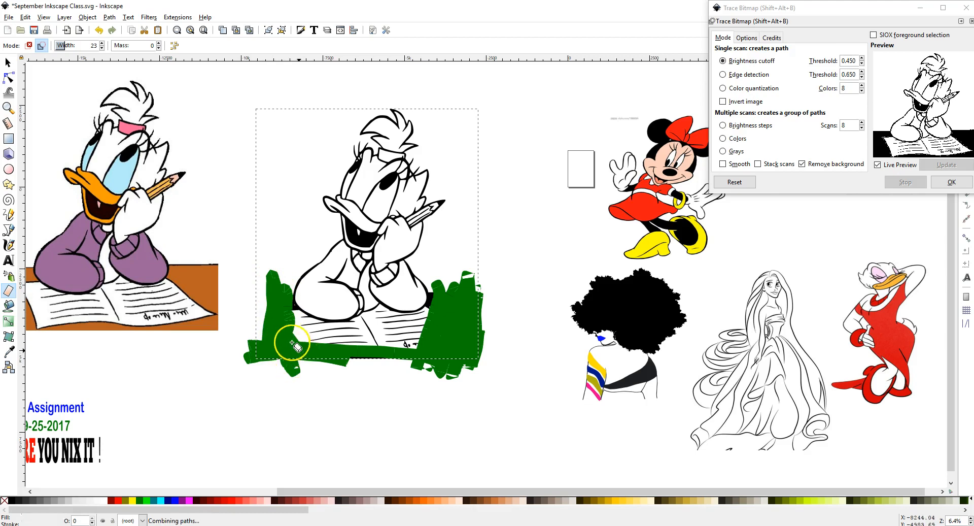
{"action": "mouse_move", "coordinate": [422, 328]}
{"action": "left_mouse_down"}
{"action": "mouse_move", "coordinate": [286, 327]}
{"action": "mouse_move", "coordinate": [436, 347]}
{"action": "mouse_move", "coordinate": [353, 343]}
{"action": "mouse_move", "coordinate": [392, 340]}
{"action": "mouse_move", "coordinate": [428, 315]}
{"action": "mouse_move", "coordinate": [381, 319]}
{"action": "mouse_move", "coordinate": [358, 344]}
{"action": "mouse_move", "coordinate": [293, 343]}
{"action": "mouse_move", "coordinate": [307, 326]}
{"action": "mouse_move", "coordinate": [290, 308]}
{"action": "mouse_move", "coordinate": [291, 346]}
{"action": "mouse_move", "coordinate": [324, 354]}
{"action": "mouse_move", "coordinate": [405, 362]}
{"action": "mouse_move", "coordinate": [344, 353]}
{"action": "mouse_move", "coordinate": [400, 346]}
{"action": "mouse_move", "coordinate": [421, 332]}
{"action": "mouse_move", "coordinate": [320, 346]}
{"action": "left_mouse_up"}
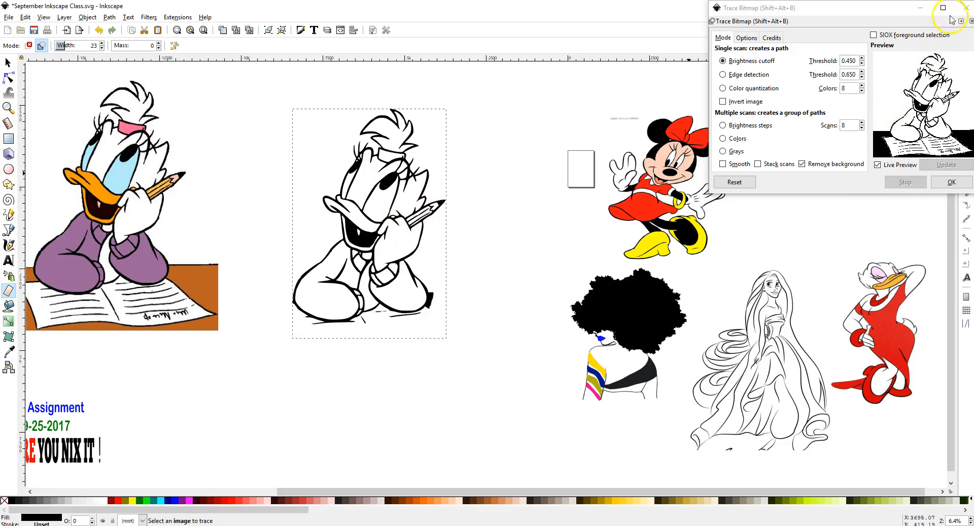
{"action": "left_click", "coordinate": [967, 7]}
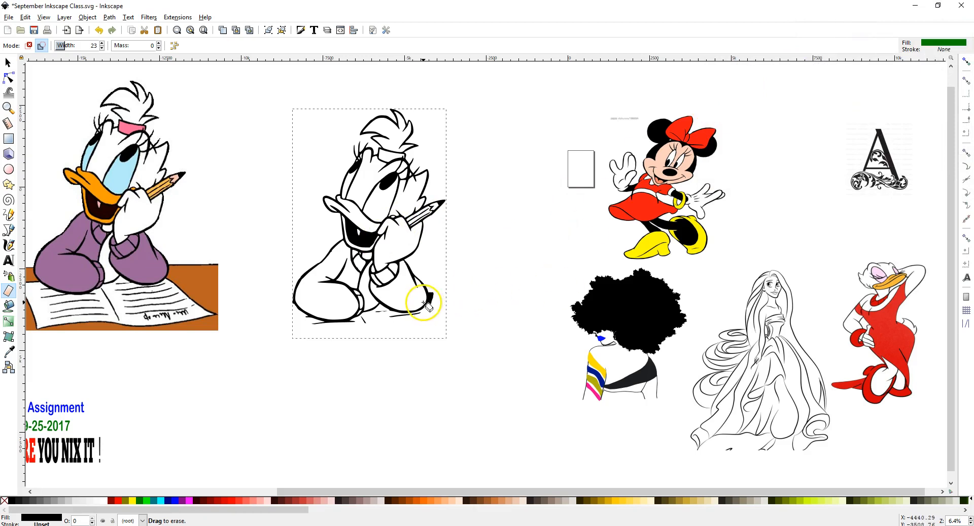
{"action": "left_click_drag", "start_coordinate": [366, 321], "coordinate": [381, 341]}
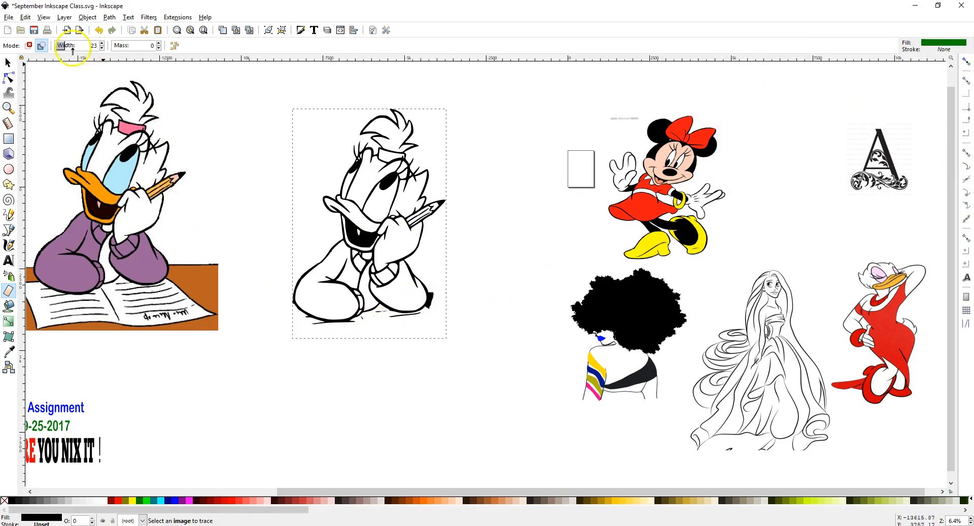
Set the eraser width to 12 and erase the stray line remnants between and beneath the sleeves and the speck beside the trace.
{"action": "left_click", "coordinate": [102, 48]}
{"action": "left_click", "coordinate": [102, 48]}
{"action": "left_click", "coordinate": [101, 48]}
{"action": "left_click", "coordinate": [102, 48]}
{"action": "left_click", "coordinate": [102, 48]}
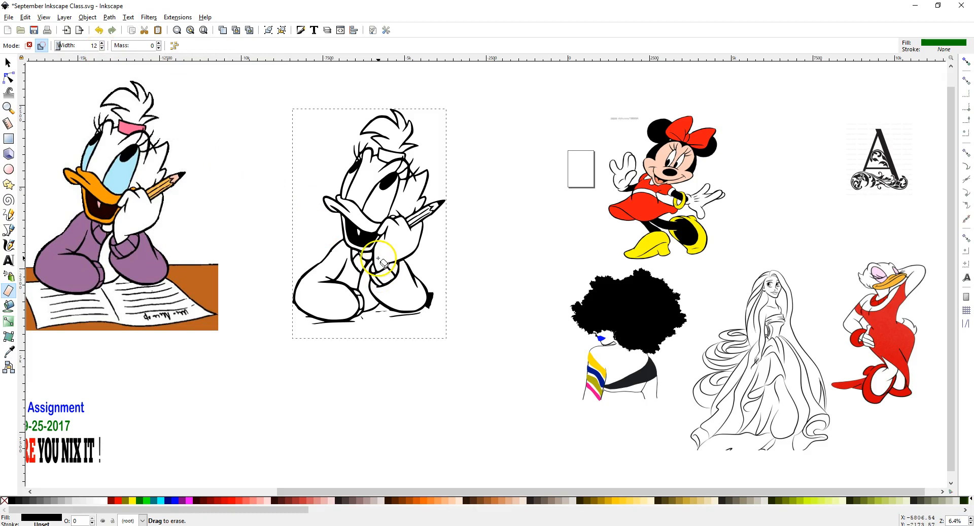
{"action": "scroll", "coordinate": [375, 261], "scroll_direction": "up", "scroll_amount": 4}
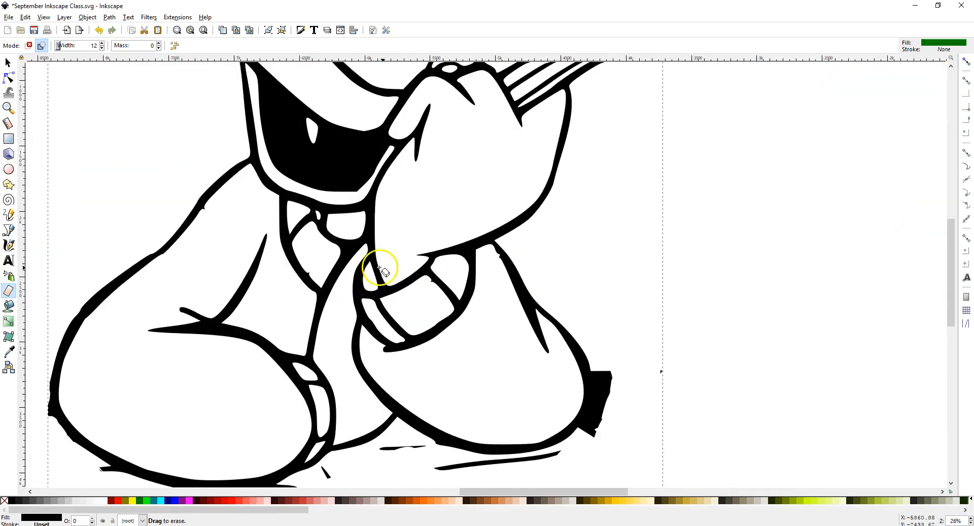
{"action": "scroll", "coordinate": [380, 267], "scroll_direction": "down", "scroll_amount": 4}
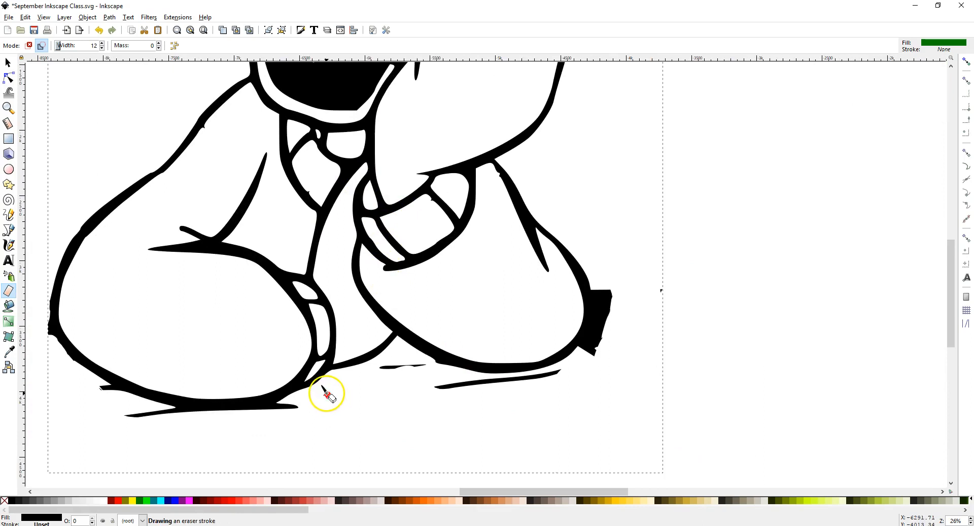
{"action": "left_click_drag", "start_coordinate": [327, 391], "coordinate": [320, 401]}
{"action": "mouse_move", "coordinate": [380, 367]}
{"action": "left_mouse_down"}
{"action": "mouse_move", "coordinate": [426, 367]}
{"action": "mouse_move", "coordinate": [378, 367]}
{"action": "mouse_move", "coordinate": [404, 365]}
{"action": "mouse_move", "coordinate": [456, 386]}
{"action": "mouse_move", "coordinate": [464, 386]}
{"action": "mouse_move", "coordinate": [449, 383]}
{"action": "mouse_move", "coordinate": [559, 372]}
{"action": "mouse_move", "coordinate": [431, 386]}
{"action": "left_mouse_up"}
{"action": "left_click_drag", "start_coordinate": [661, 284], "coordinate": [663, 302]}
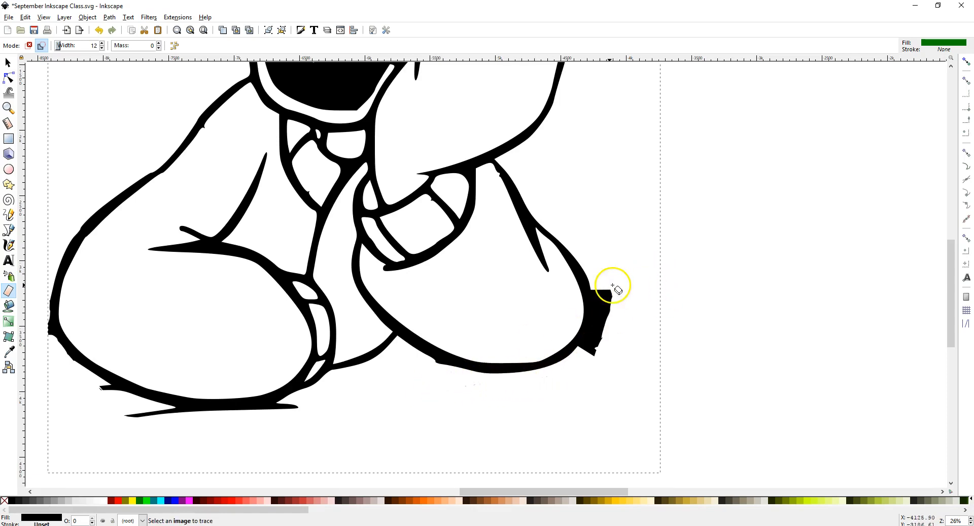
Erase the black block beside the right sleeve and the leftover lines along the left sleeve's lower edge.
{"action": "mouse_move", "coordinate": [594, 285]}
{"action": "left_mouse_down"}
{"action": "mouse_move", "coordinate": [581, 351]}
{"action": "mouse_move", "coordinate": [602, 288]}
{"action": "mouse_move", "coordinate": [589, 357]}
{"action": "mouse_move", "coordinate": [607, 283]}
{"action": "mouse_move", "coordinate": [596, 364]}
{"action": "mouse_move", "coordinate": [601, 328]}
{"action": "mouse_move", "coordinate": [590, 361]}
{"action": "mouse_move", "coordinate": [596, 332]}
{"action": "mouse_move", "coordinate": [583, 354]}
{"action": "mouse_move", "coordinate": [584, 340]}
{"action": "mouse_move", "coordinate": [583, 353]}
{"action": "mouse_move", "coordinate": [604, 335]}
{"action": "left_mouse_up"}
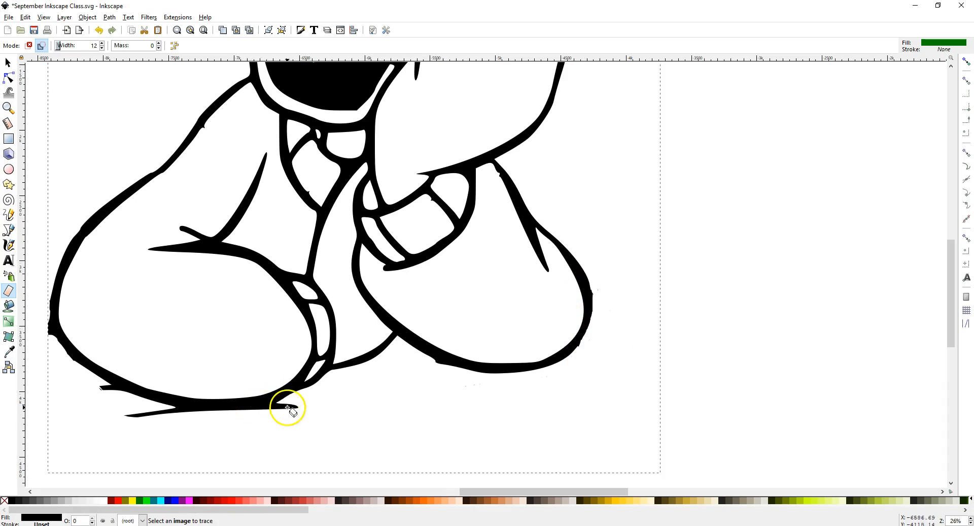
{"action": "mouse_move", "coordinate": [296, 406]}
{"action": "left_mouse_down"}
{"action": "mouse_move", "coordinate": [279, 406]}
{"action": "mouse_move", "coordinate": [294, 412]}
{"action": "left_mouse_up"}
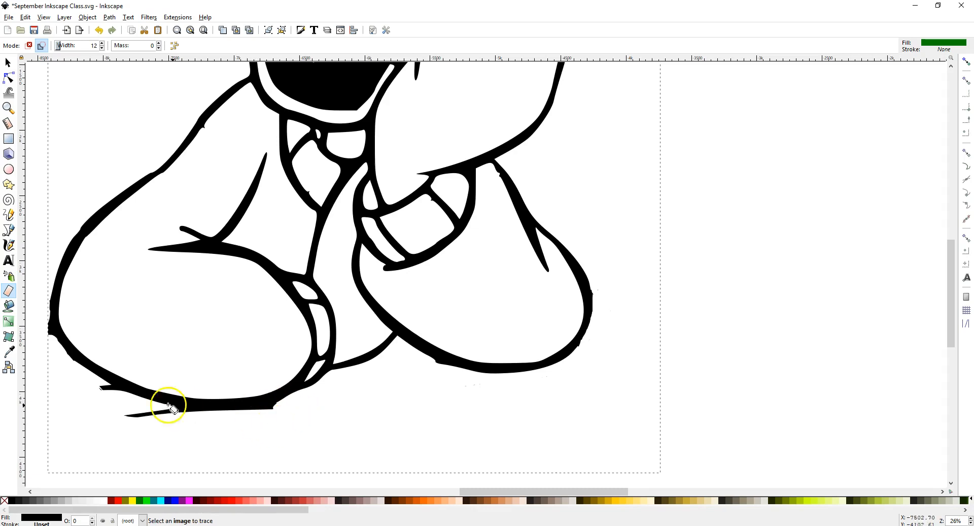
{"action": "mouse_move", "coordinate": [100, 386]}
{"action": "left_mouse_down"}
{"action": "mouse_move", "coordinate": [134, 416]}
{"action": "mouse_move", "coordinate": [126, 417]}
{"action": "mouse_move", "coordinate": [174, 413]}
{"action": "mouse_move", "coordinate": [131, 415]}
{"action": "mouse_move", "coordinate": [153, 417]}
{"action": "left_mouse_up"}
{"action": "mouse_move", "coordinate": [101, 385]}
{"action": "left_mouse_down"}
{"action": "mouse_move", "coordinate": [110, 400]}
{"action": "mouse_move", "coordinate": [110, 389]}
{"action": "mouse_move", "coordinate": [150, 412]}
{"action": "mouse_move", "coordinate": [249, 414]}
{"action": "left_mouse_up"}
{"action": "mouse_move", "coordinate": [177, 408]}
{"action": "left_mouse_down"}
{"action": "mouse_move", "coordinate": [227, 418]}
{"action": "mouse_move", "coordinate": [273, 406]}
{"action": "mouse_move", "coordinate": [220, 413]}
{"action": "left_mouse_up"}
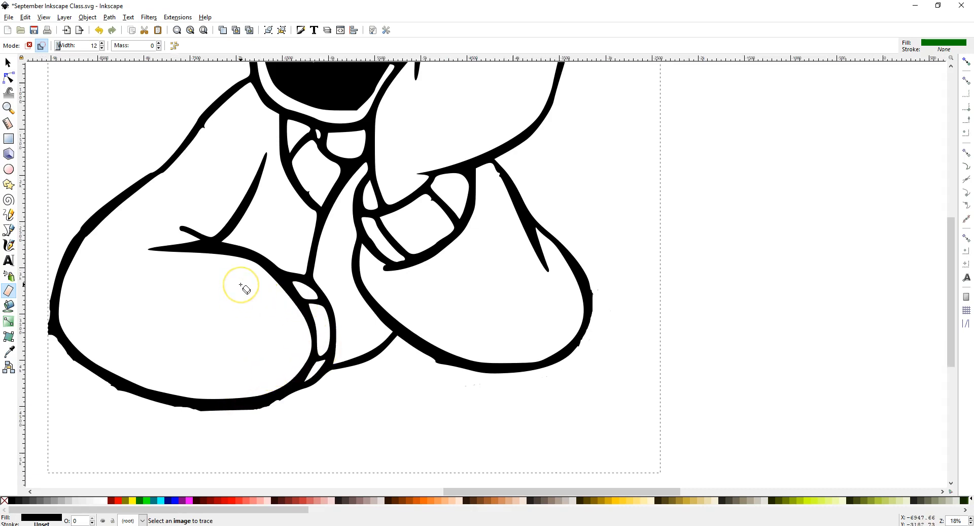
Break apart the cleaned duck trace into separate paths and deselect them.
{"action": "scroll", "coordinate": [243, 282], "scroll_direction": "down", "scroll_amount": 3}
{"action": "scroll", "coordinate": [244, 288], "scroll_direction": "down", "scroll_amount": 1}
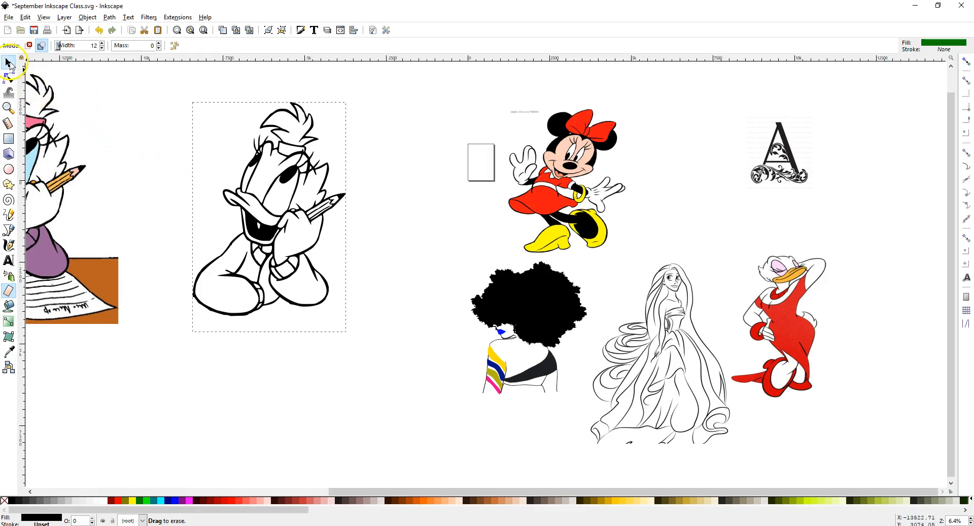
{"action": "left_click", "coordinate": [9, 63]}
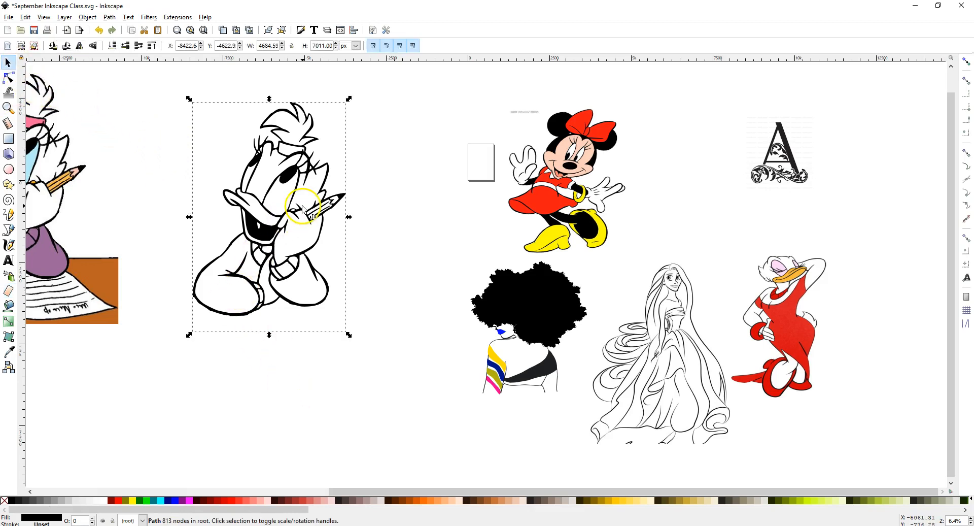
{"action": "left_click_drag", "start_coordinate": [348, 488], "coordinate": [229, 456]}
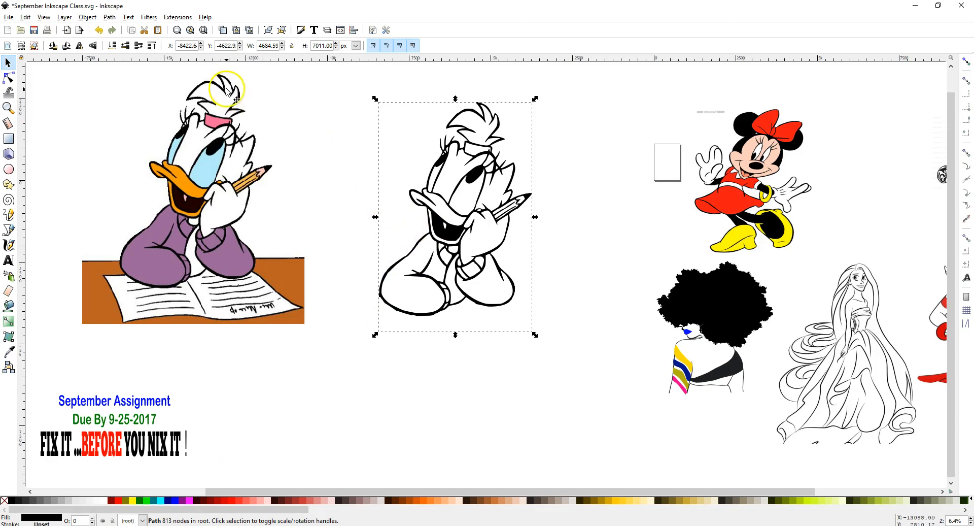
{"action": "left_click", "coordinate": [110, 18]}
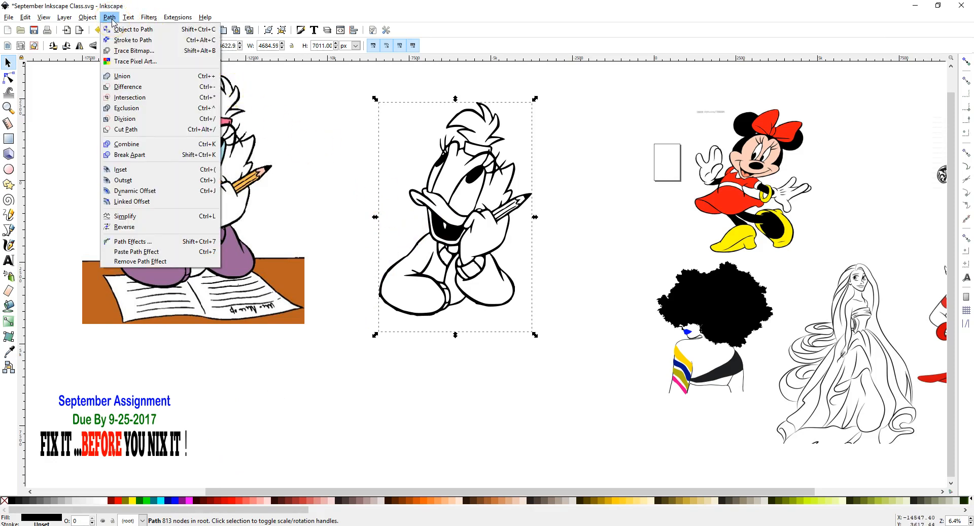
{"action": "left_click", "coordinate": [130, 154]}
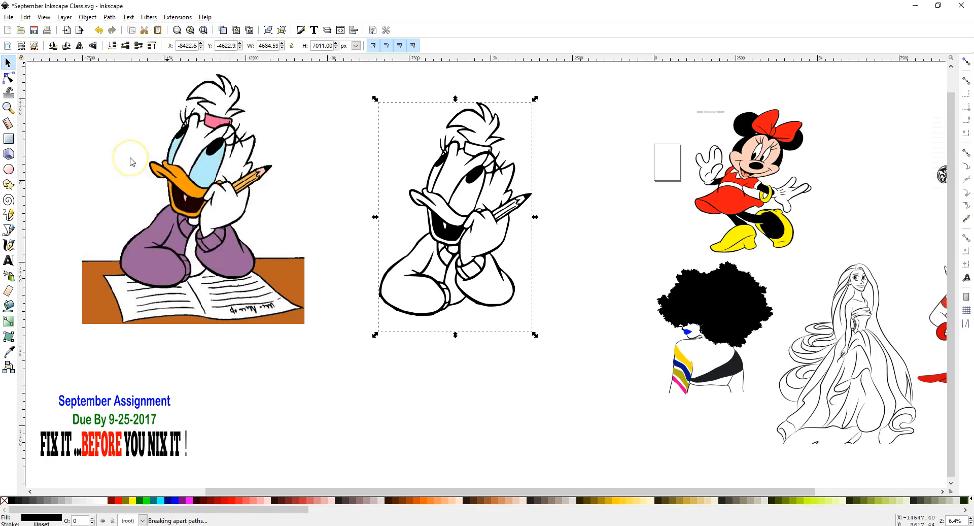
{"action": "left_click", "coordinate": [396, 399]}
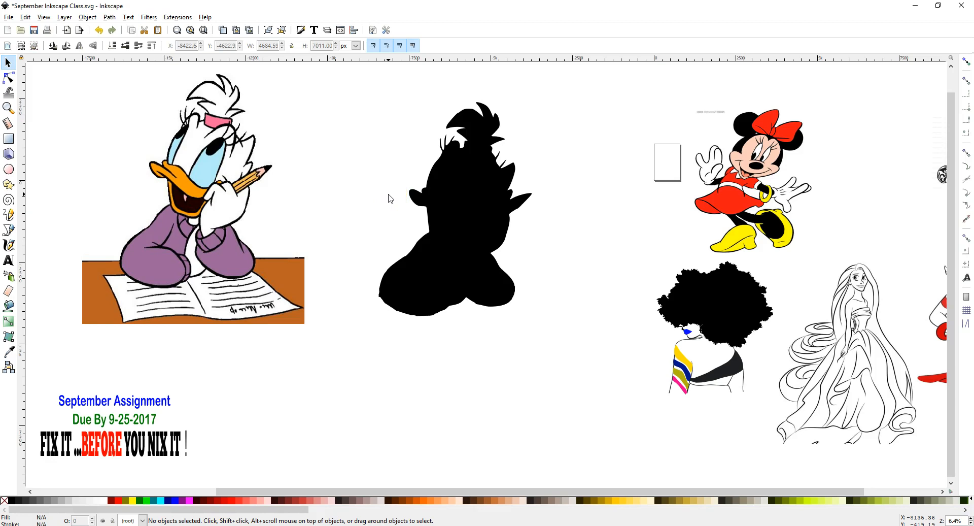
Fill both traced sleeves with the purple sampled from the original duck's sleeve.
{"action": "left_click", "coordinate": [9, 79]}
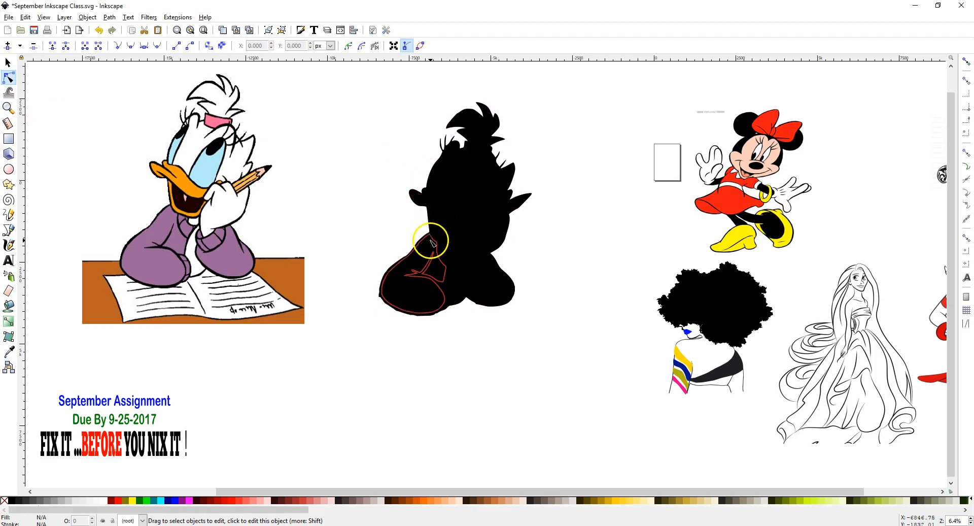
{"action": "left_click", "coordinate": [410, 293]}
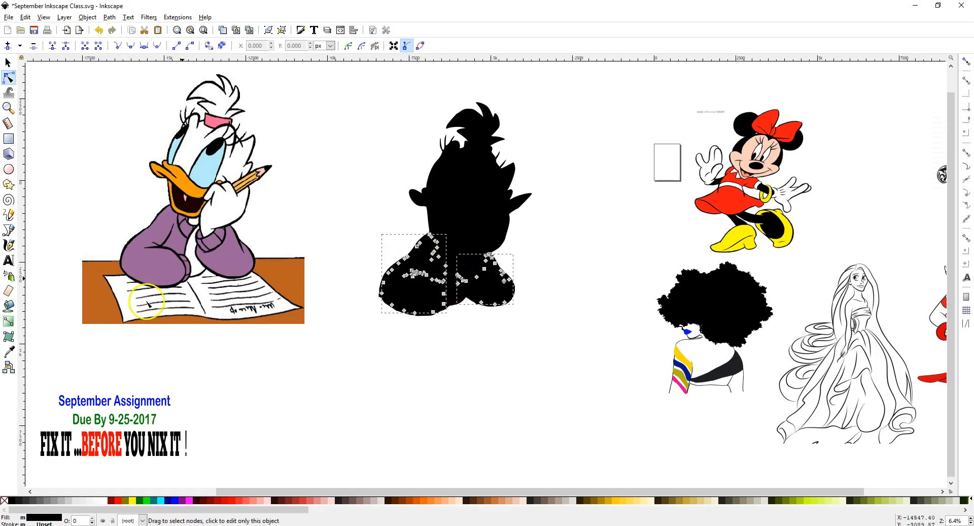
{"action": "left_click", "coordinate": [9, 351]}
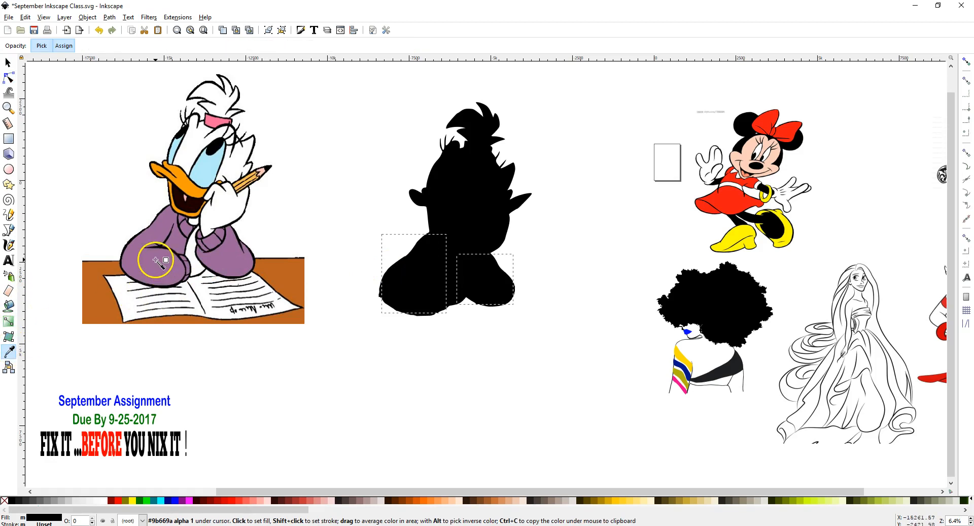
{"action": "left_click", "coordinate": [148, 257]}
Fill the traced hair tuft, head, larger eye, hand and the strip between the sleeves with white, and deselect them.
{"action": "left_click", "coordinate": [9, 63]}
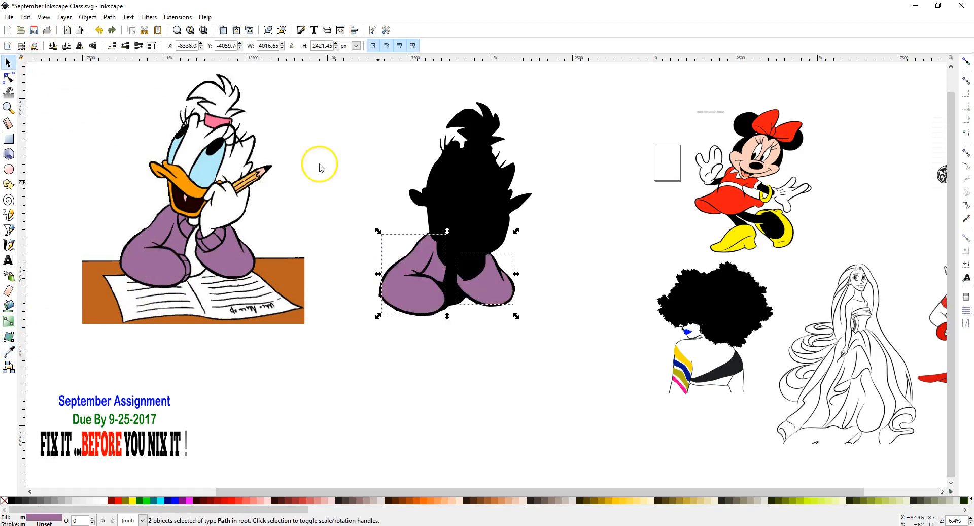
{"action": "left_click", "coordinate": [478, 126]}
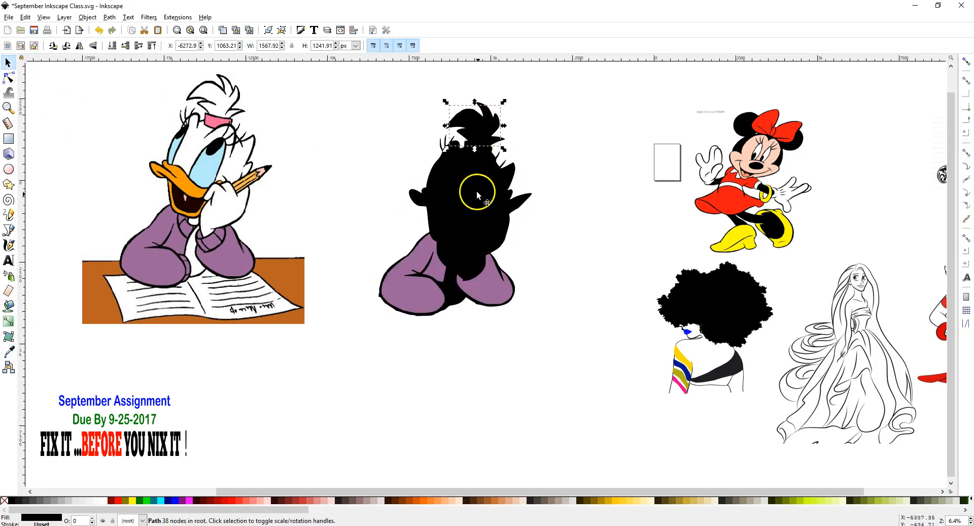
{"action": "left_click", "coordinate": [10, 79]}
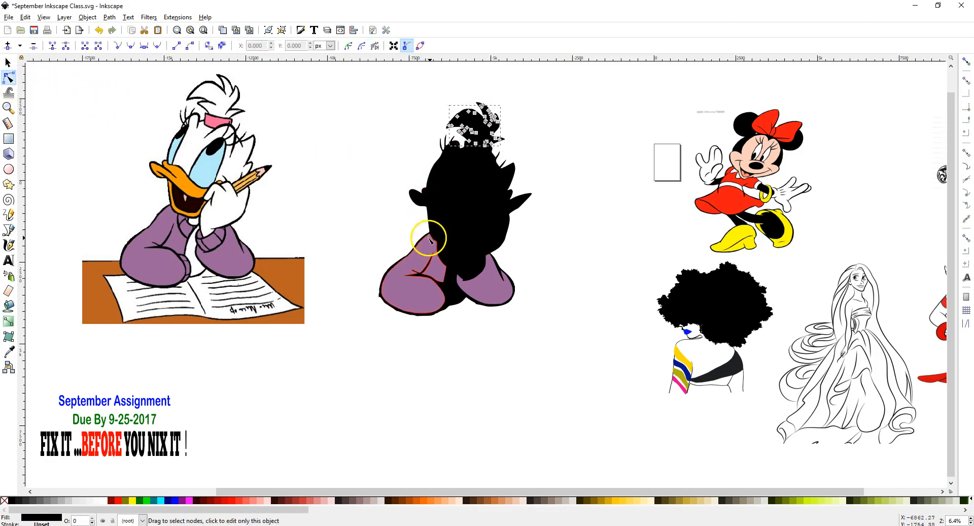
{"action": "left_click", "coordinate": [475, 199]}
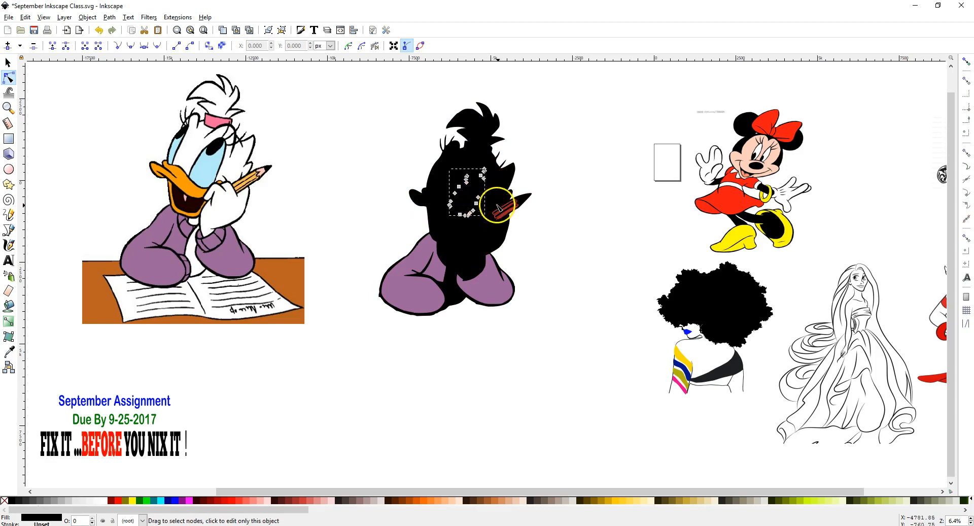
{"action": "left_click", "coordinate": [485, 140], "text": "shift"}
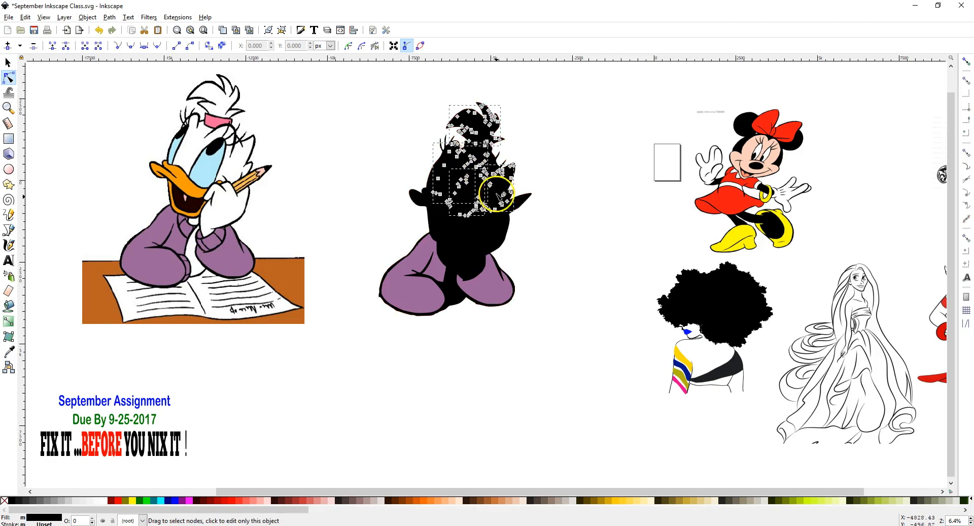
{"action": "left_click", "coordinate": [484, 233], "text": "shift"}
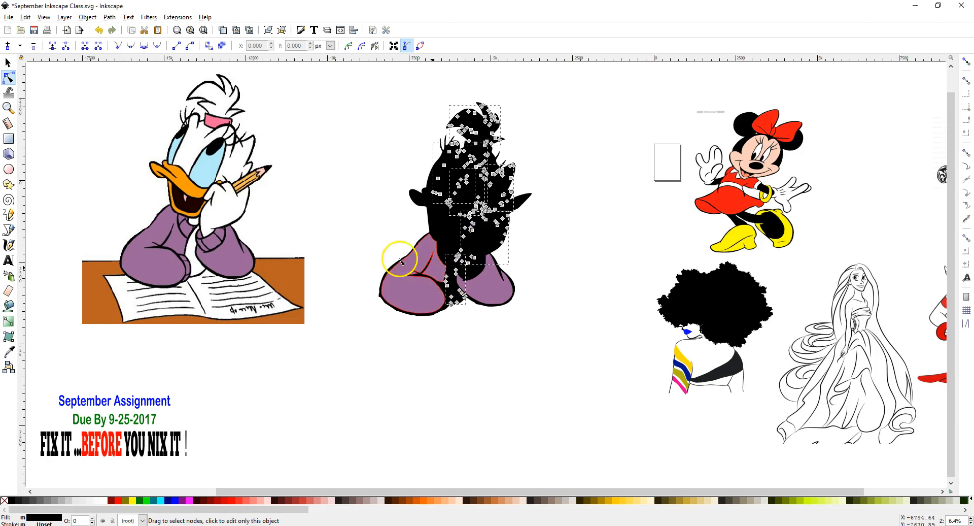
{"action": "left_click", "coordinate": [103, 501]}
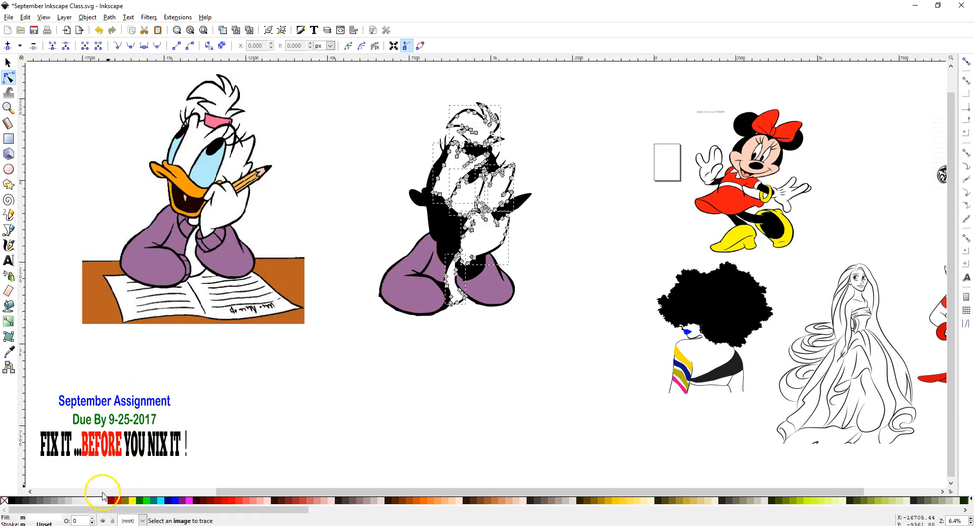
{"action": "left_click", "coordinate": [441, 357]}
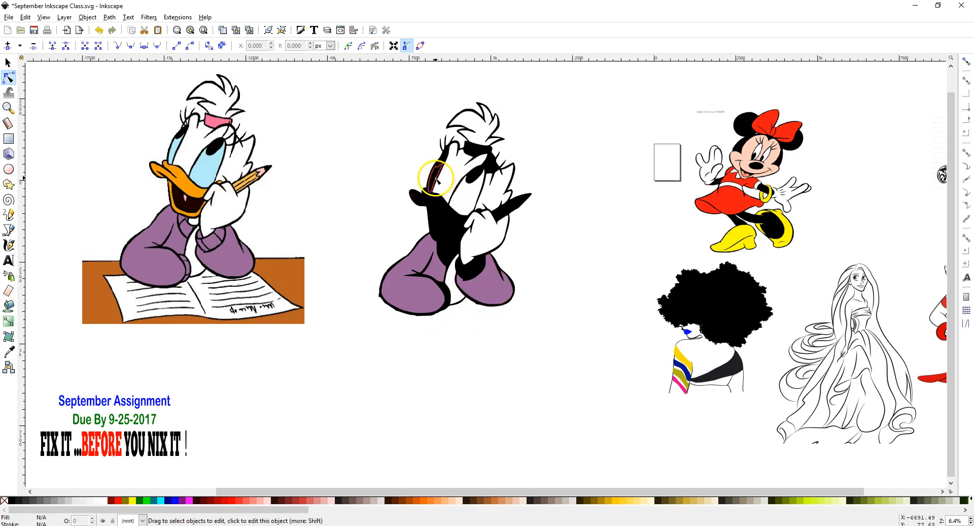
Fill both traced eyes with the light blue sampled from the original duck's eye.
{"action": "left_click", "coordinate": [436, 178]}
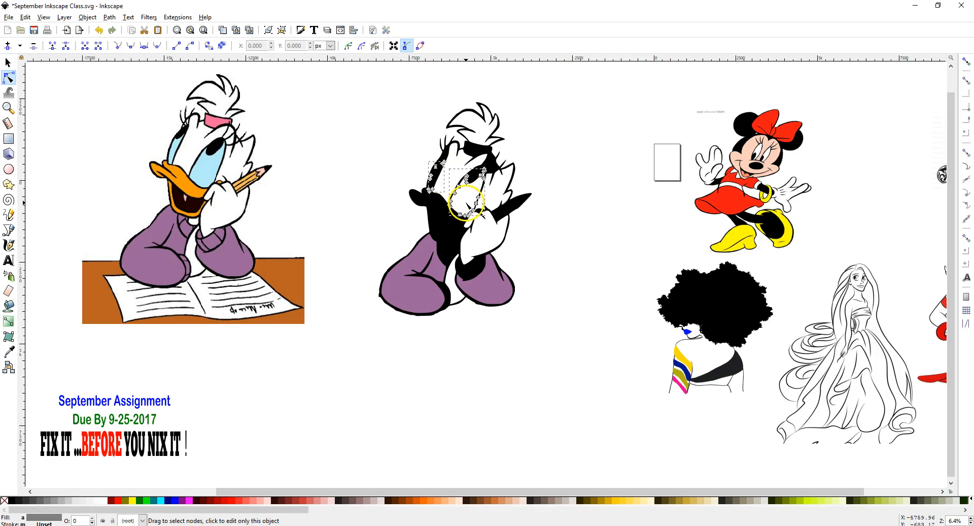
{"action": "left_click", "coordinate": [9, 352]}
{"action": "left_click", "coordinate": [192, 174]}
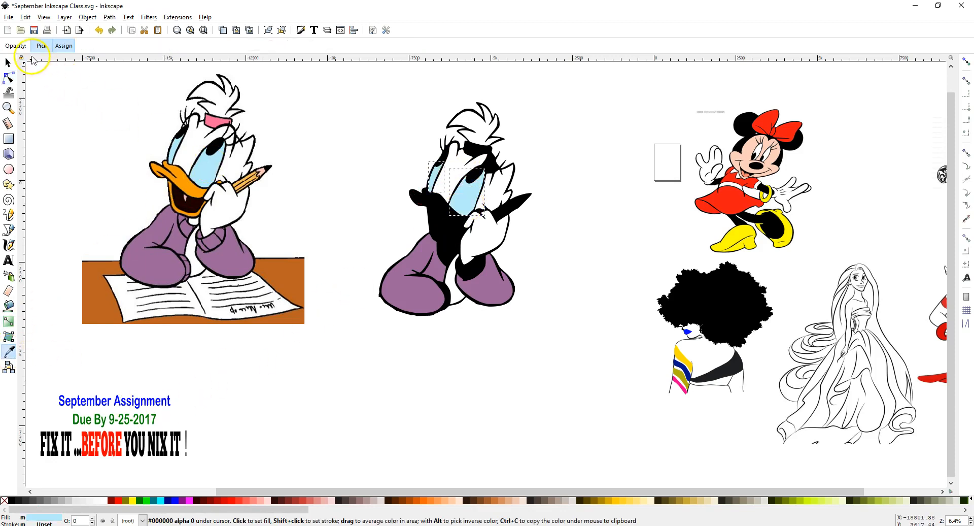
Fill the traced upper beak with the orange sampled from the original duck's beak.
{"action": "left_click", "coordinate": [9, 61]}
{"action": "left_click", "coordinate": [439, 235]}
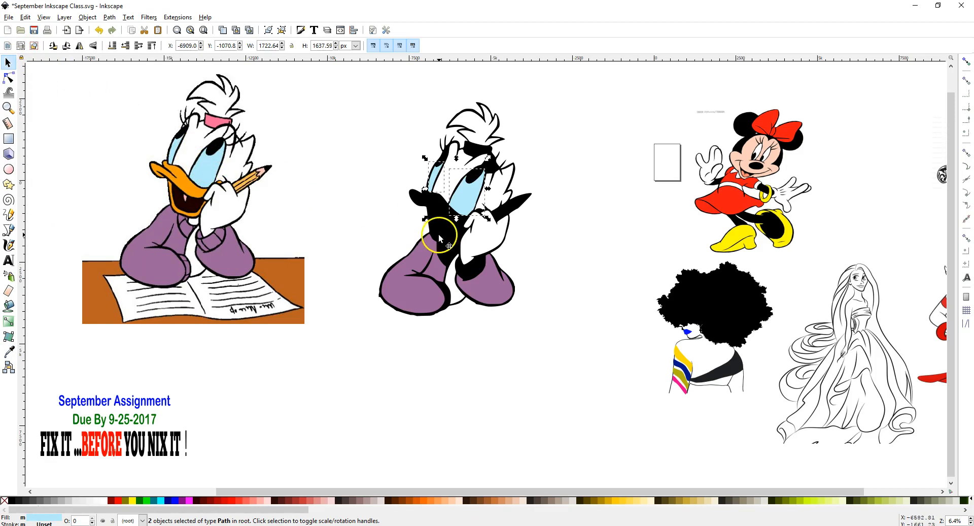
{"action": "left_click", "coordinate": [412, 202]}
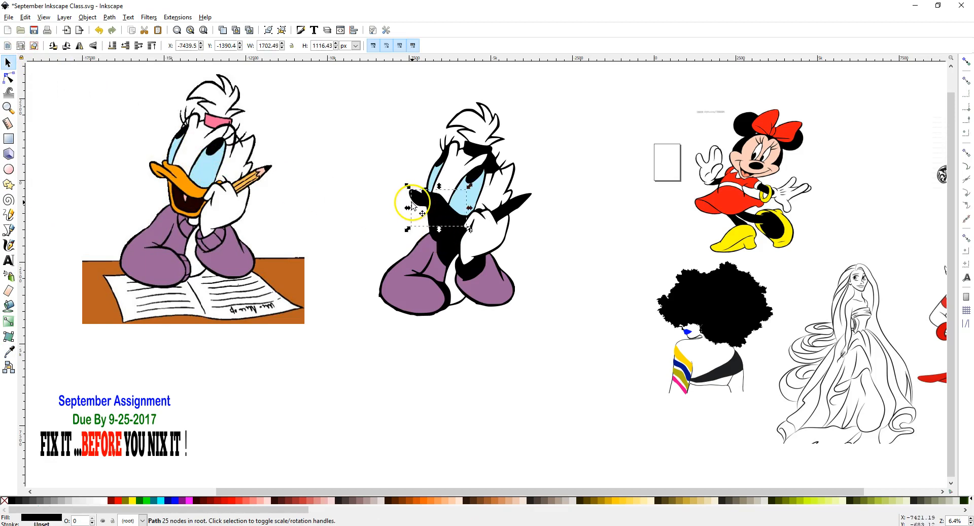
{"action": "left_click", "coordinate": [9, 351]}
{"action": "left_click", "coordinate": [192, 189]}
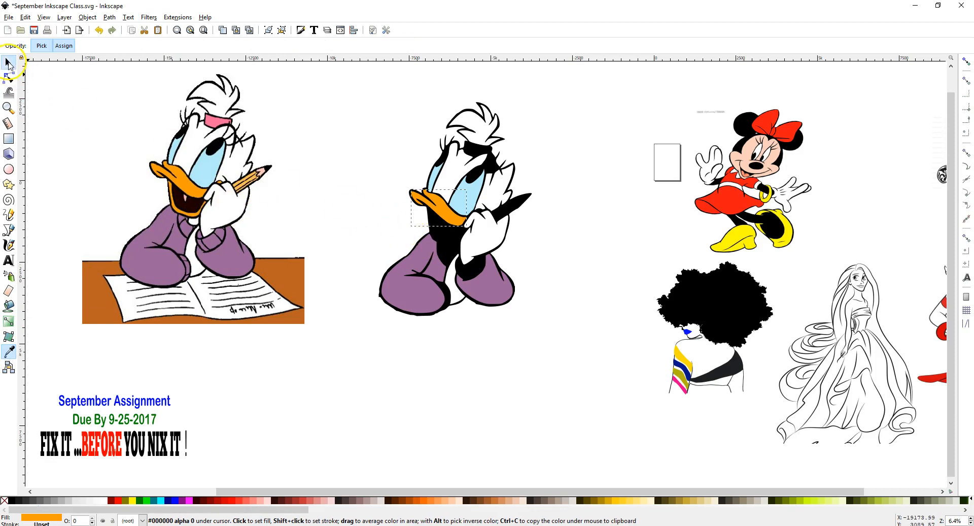
Fill the traced headband below the hair tuft with the pink sampled from the original headband.
{"action": "left_click", "coordinate": [8, 63]}
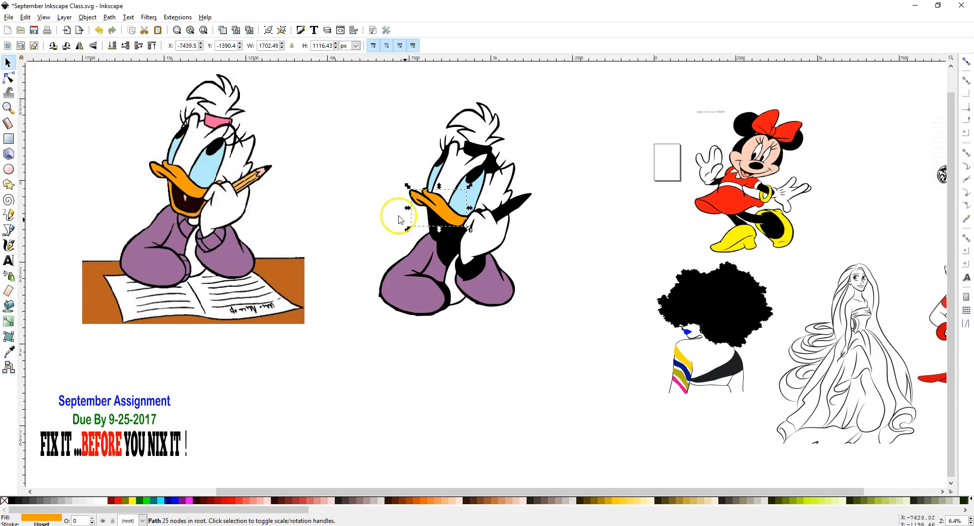
{"action": "left_click", "coordinate": [470, 147]}
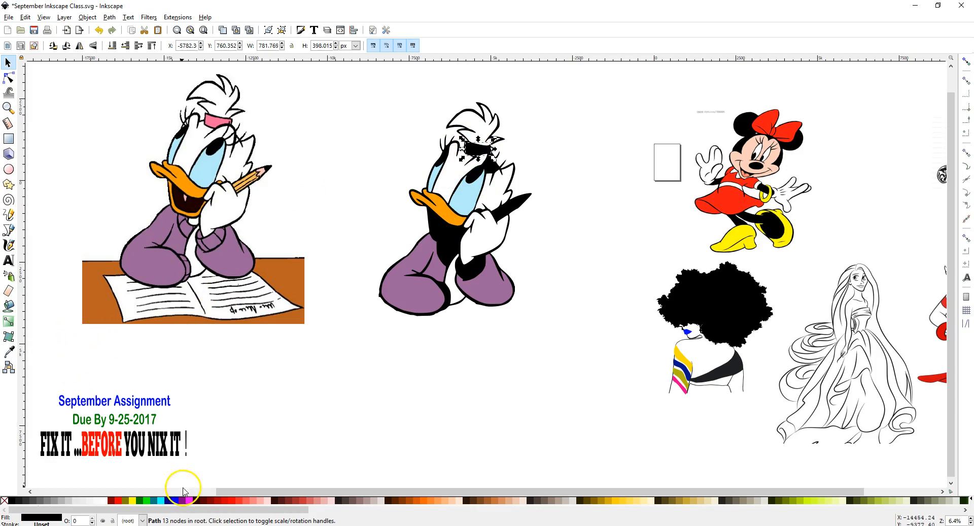
{"action": "left_click", "coordinate": [8, 351]}
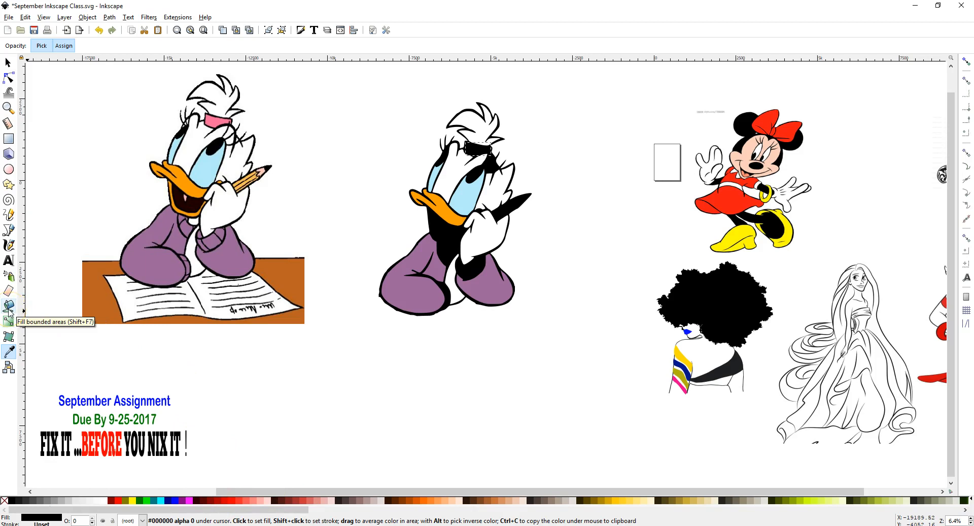
{"action": "left_click", "coordinate": [471, 149]}
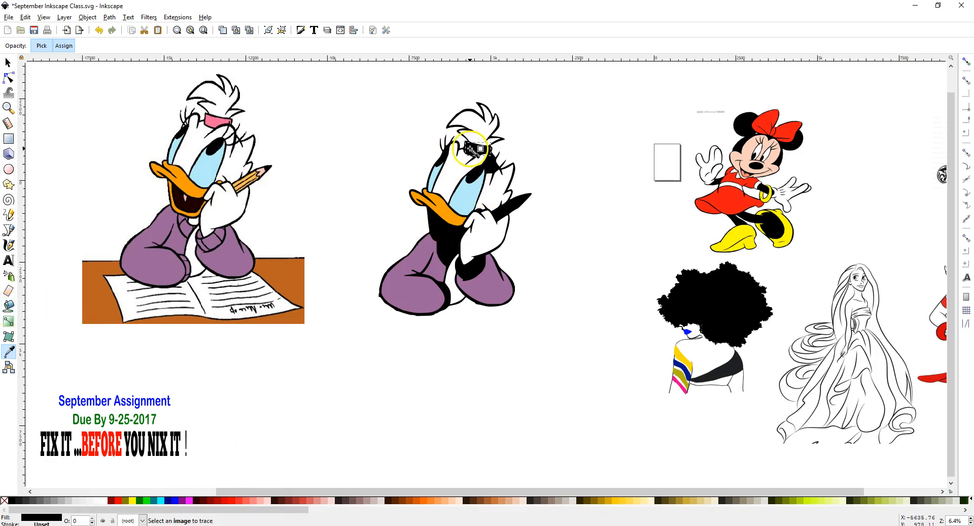
{"action": "left_click", "coordinate": [217, 120]}
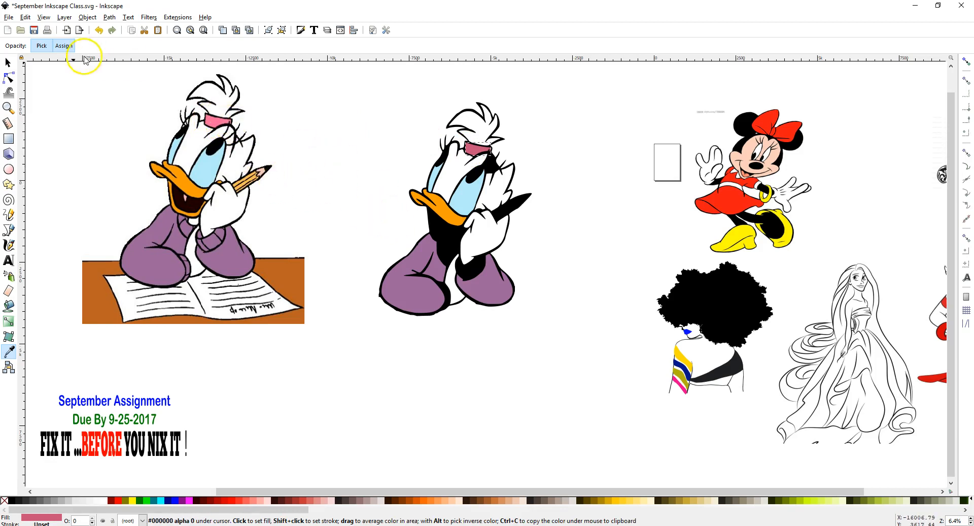
Fill the small black patch below the headband, beside the larger eye's lashes, with white.
{"action": "left_click", "coordinate": [8, 63]}
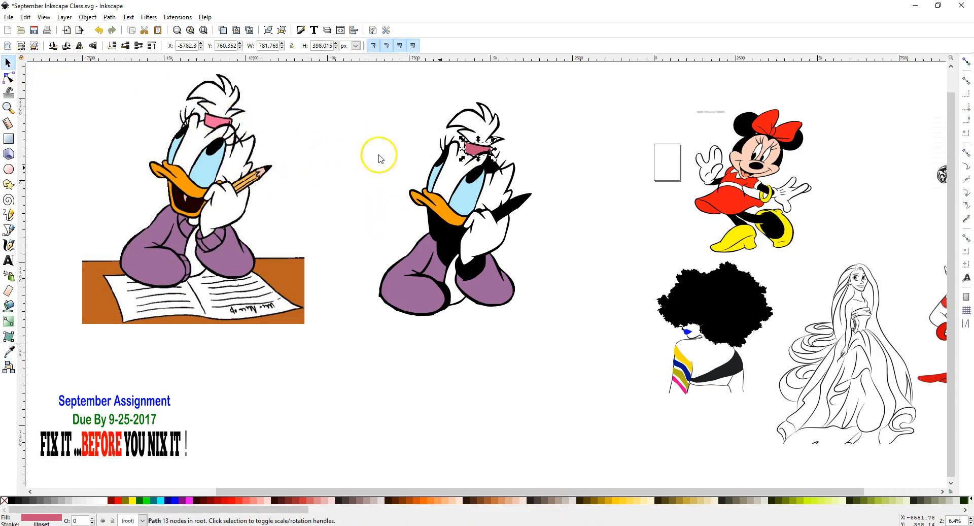
{"action": "left_click", "coordinate": [490, 165]}
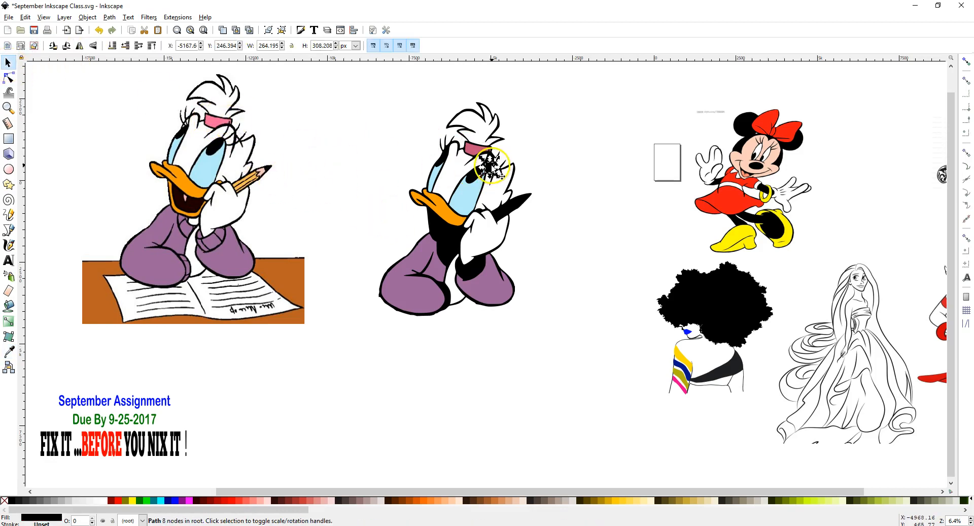
{"action": "left_click", "coordinate": [105, 498]}
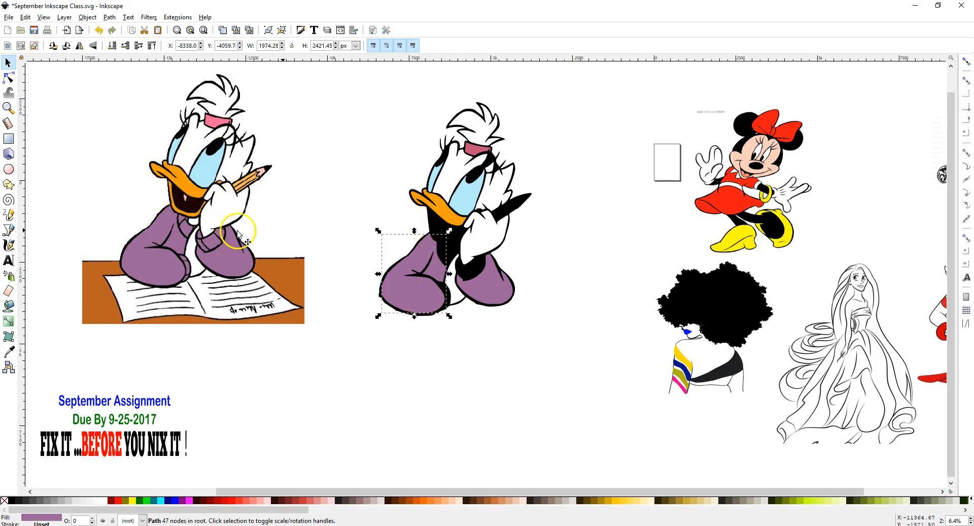
Fill the traced lower beak with the orange sampled from the original duck's beak.
{"action": "left_click", "coordinate": [430, 225]}
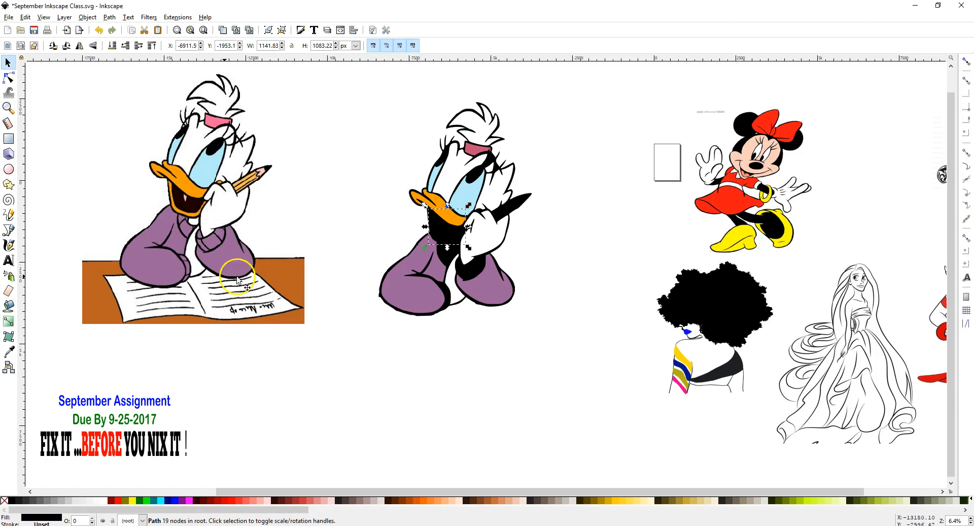
{"action": "left_click", "coordinate": [10, 350]}
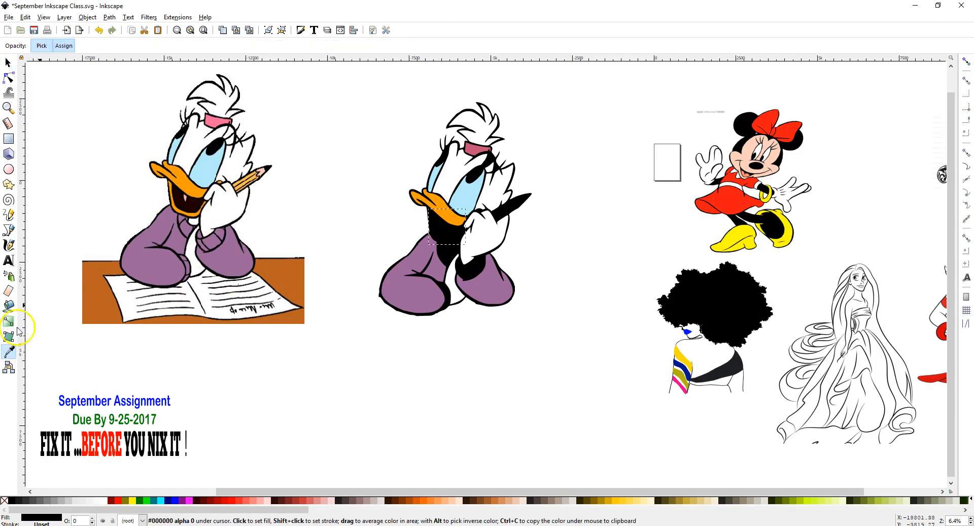
{"action": "left_click", "coordinate": [187, 184]}
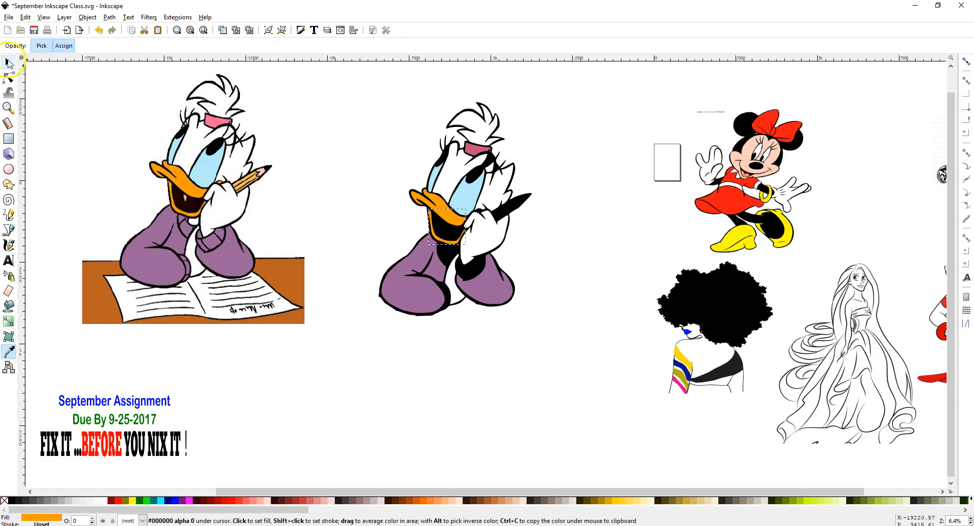
Fill the small sliver-shaped piece inside the open beak with red.
{"action": "left_click", "coordinate": [9, 61]}
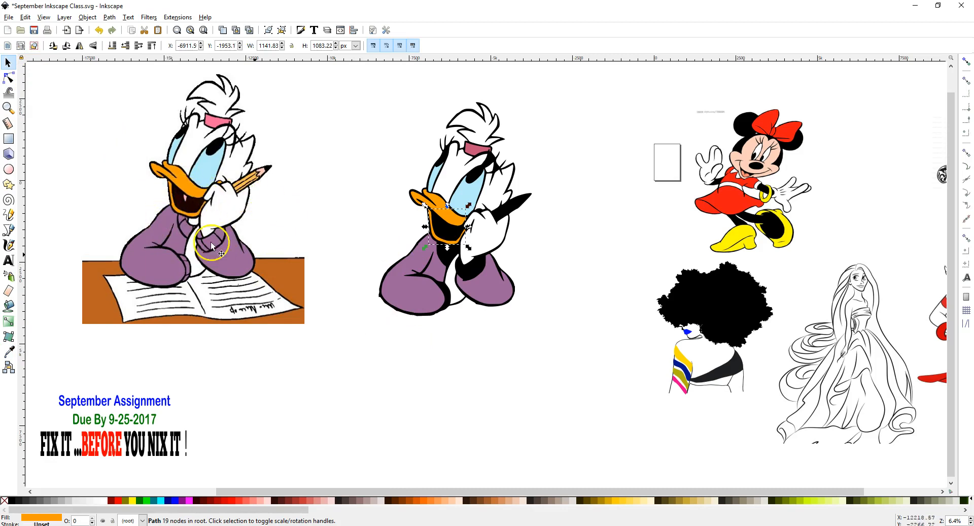
{"action": "scroll", "coordinate": [461, 322], "scroll_direction": "up", "scroll_amount": 3}
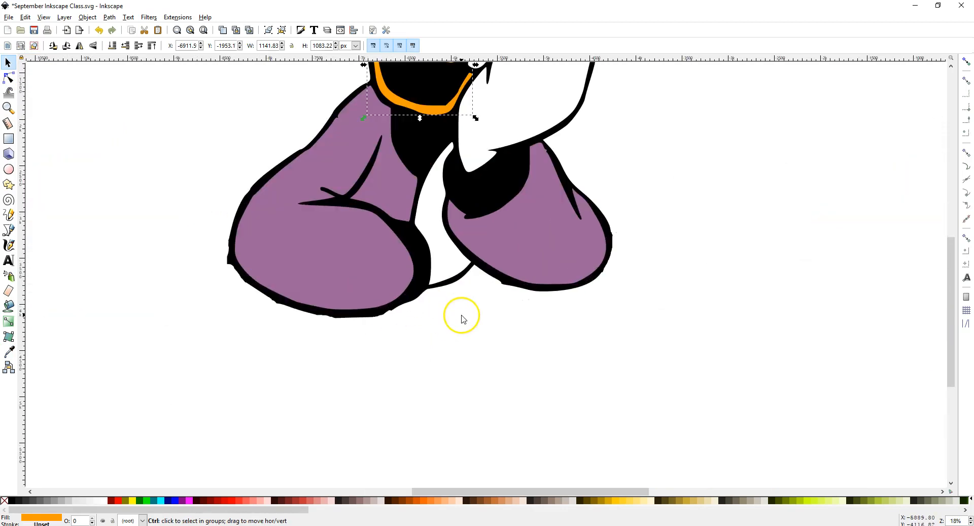
{"action": "scroll", "coordinate": [452, 262], "scroll_direction": "up", "scroll_amount": 3}
{"action": "scroll", "coordinate": [452, 260], "scroll_direction": "down", "scroll_amount": 1}
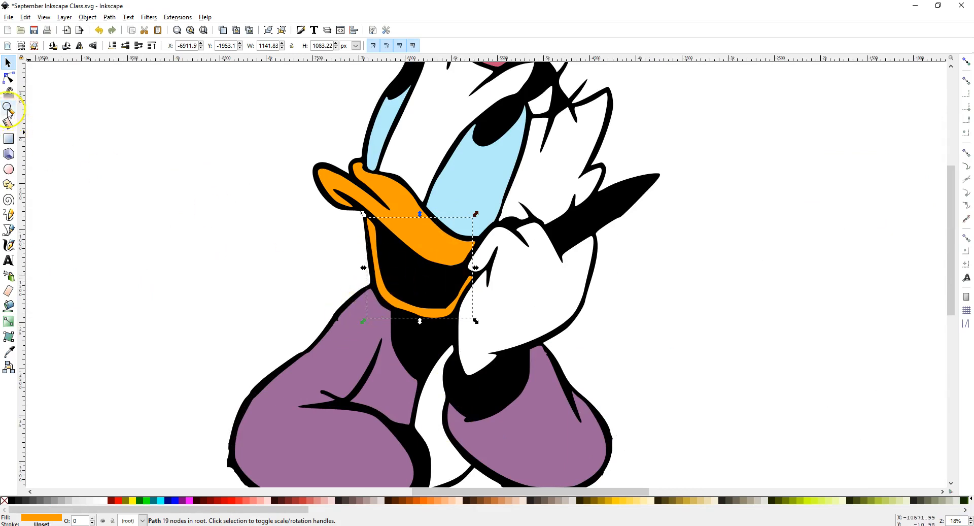
{"action": "left_click", "coordinate": [9, 79]}
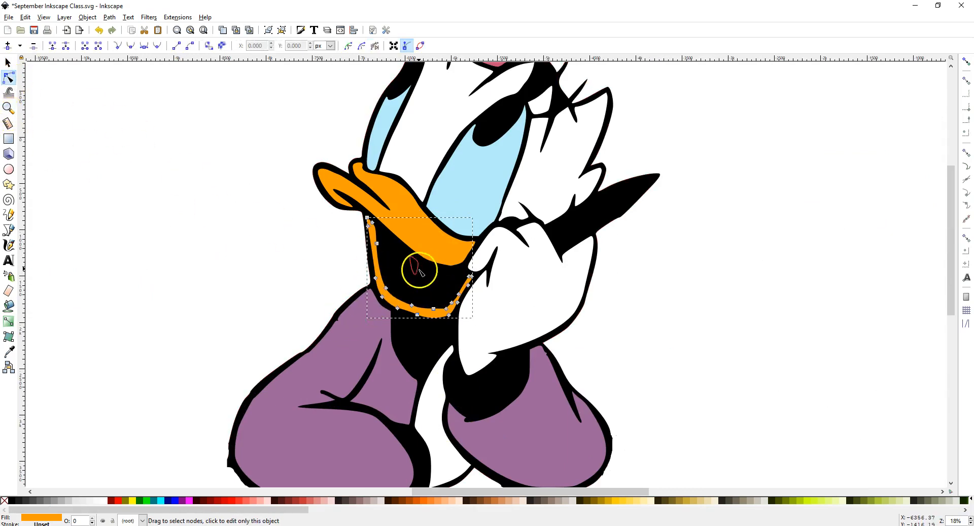
{"action": "left_click", "coordinate": [414, 266]}
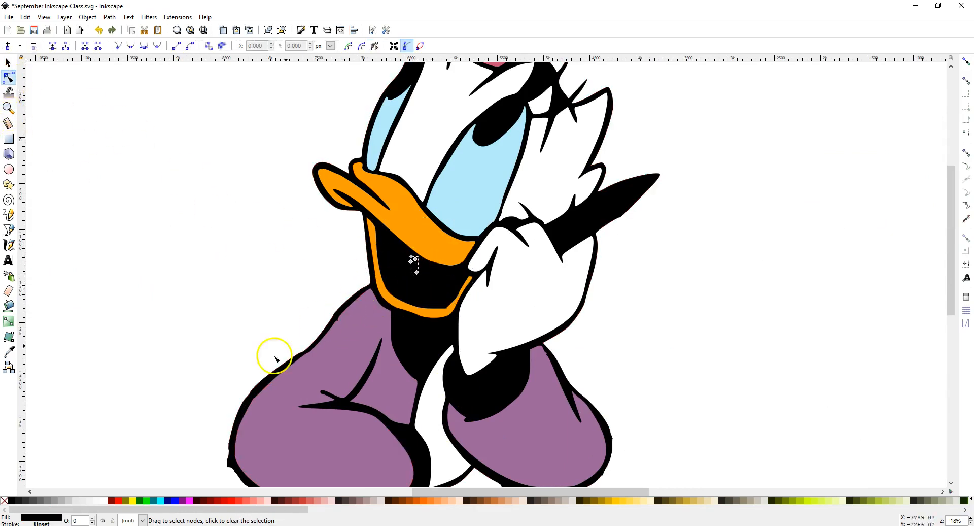
{"action": "left_click", "coordinate": [120, 503]}
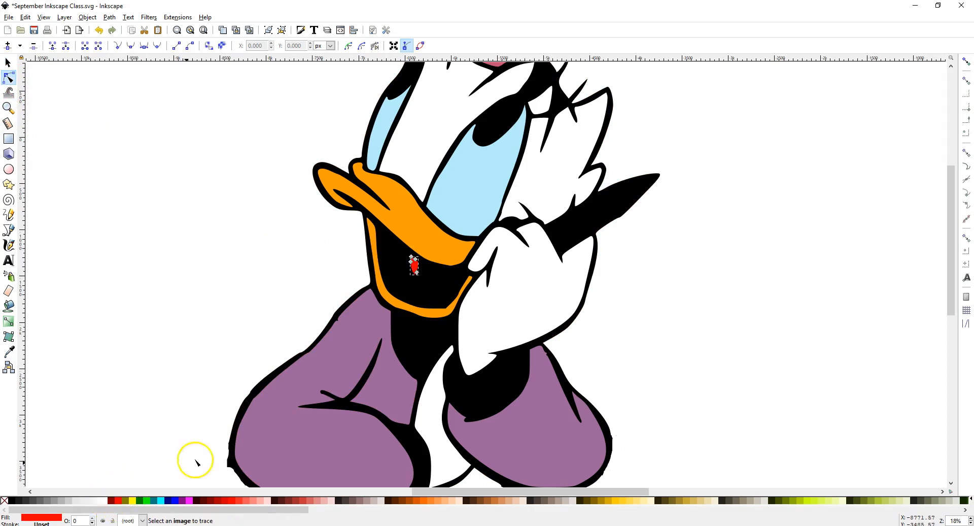
Fill the black collar and cuff pieces of the traced duck's sweater with the purple sampled from the large sleeve.
{"action": "left_click", "coordinate": [422, 365]}
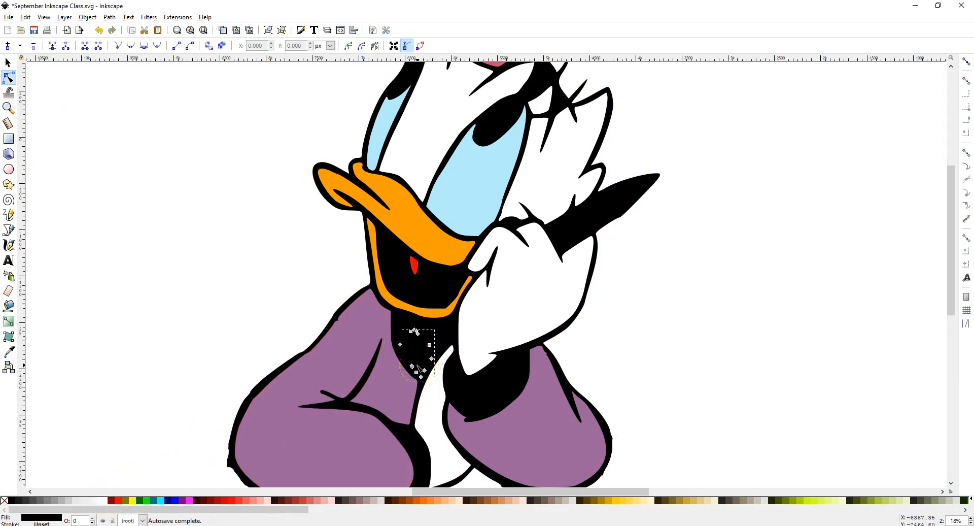
{"action": "left_click", "coordinate": [395, 329], "text": "shift"}
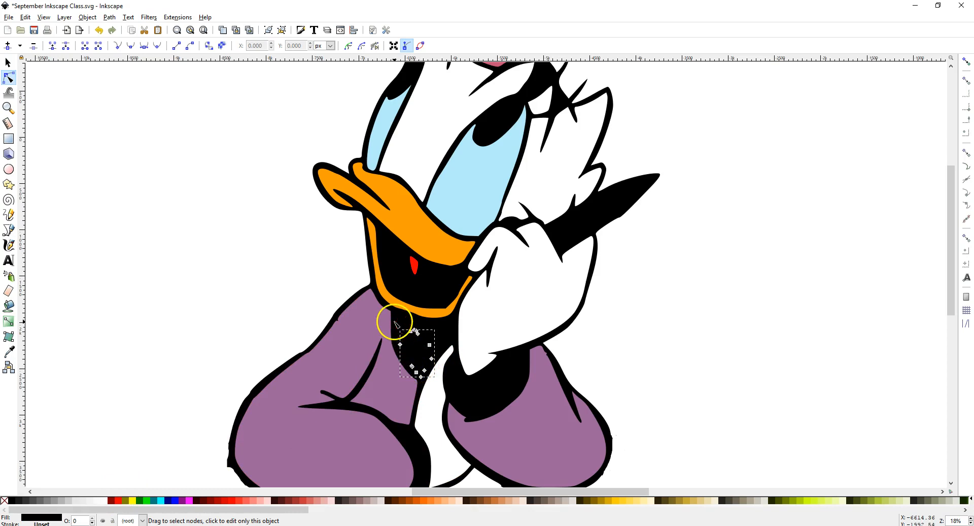
{"action": "left_click", "coordinate": [459, 391], "text": "shift"}
{"action": "left_click", "coordinate": [484, 394], "text": "shift"}
{"action": "left_click", "coordinate": [512, 371], "text": "shift"}
{"action": "left_click", "coordinate": [413, 448], "text": "shift"}
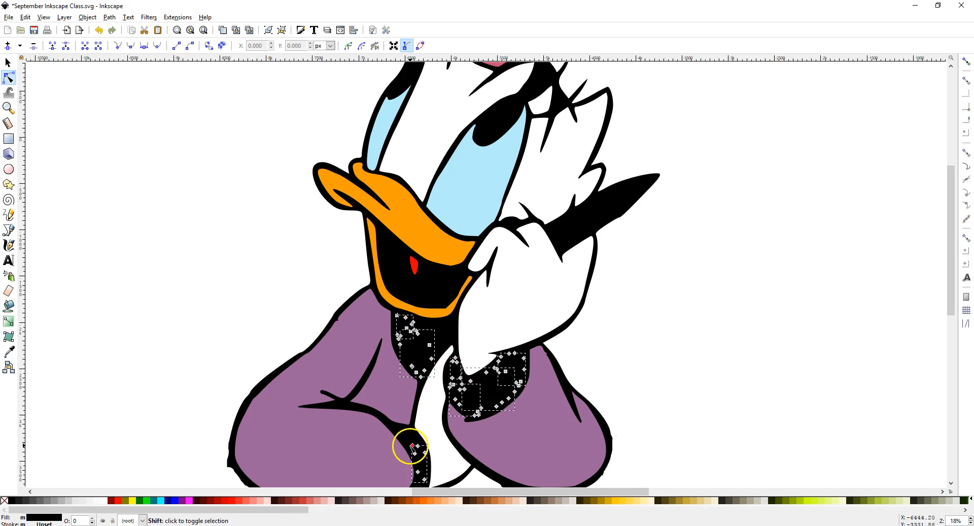
{"action": "scroll", "coordinate": [436, 445], "scroll_direction": "down", "scroll_amount": 4}
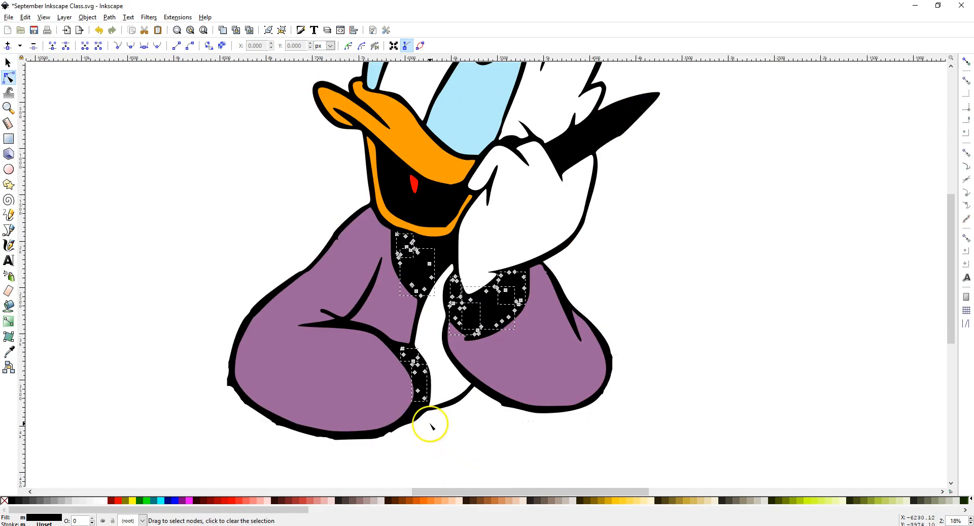
{"action": "left_click", "coordinate": [411, 419], "text": "shift"}
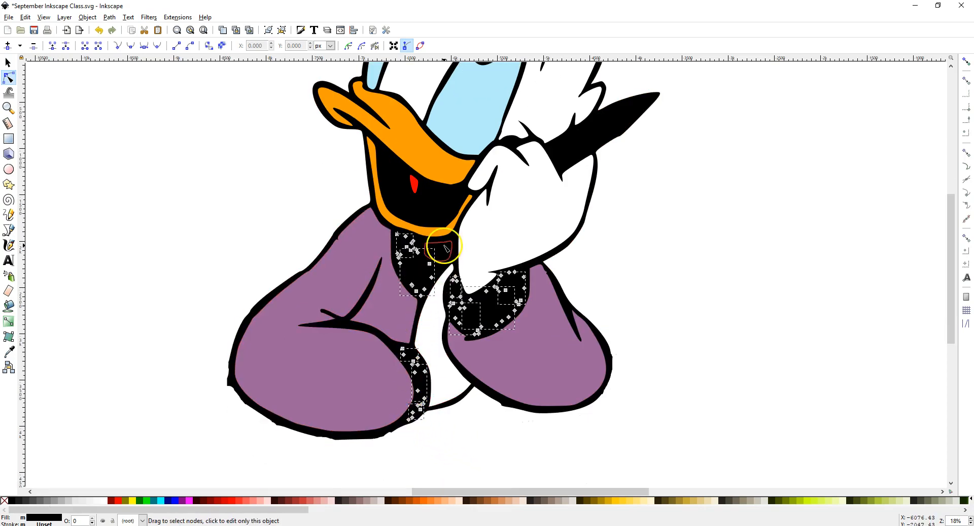
{"action": "left_click", "coordinate": [9, 351]}
{"action": "left_click", "coordinate": [352, 375]}
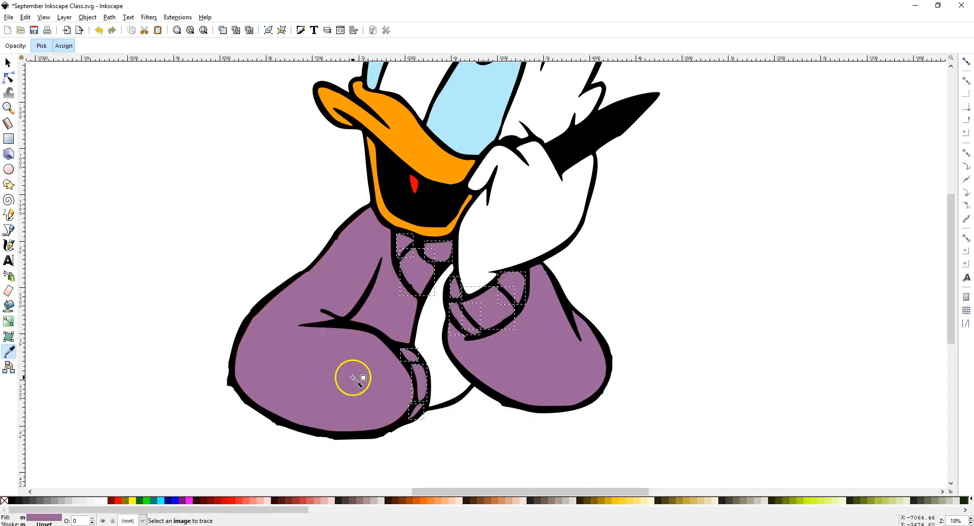
Try to fill the black patches between the headband and the larger eye's lashes with white, and undo the fill.
{"action": "scroll", "coordinate": [359, 337], "scroll_direction": "up", "scroll_amount": 5}
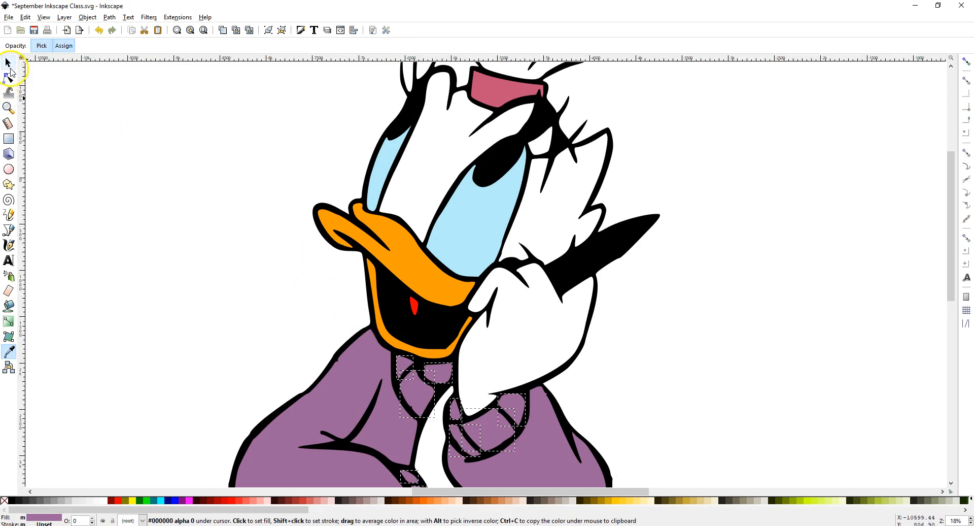
{"action": "left_click", "coordinate": [8, 62]}
{"action": "left_click", "coordinate": [565, 148]}
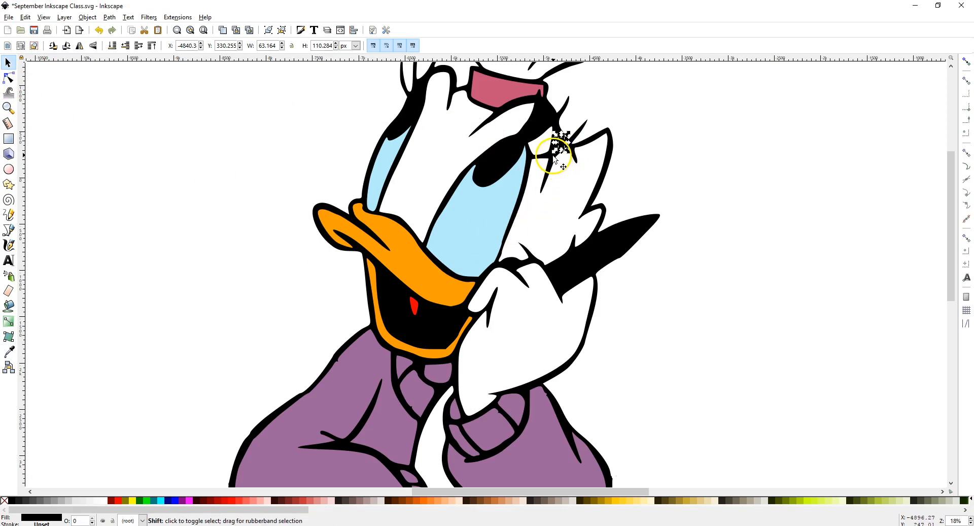
{"action": "left_click", "coordinate": [558, 131], "text": "shift"}
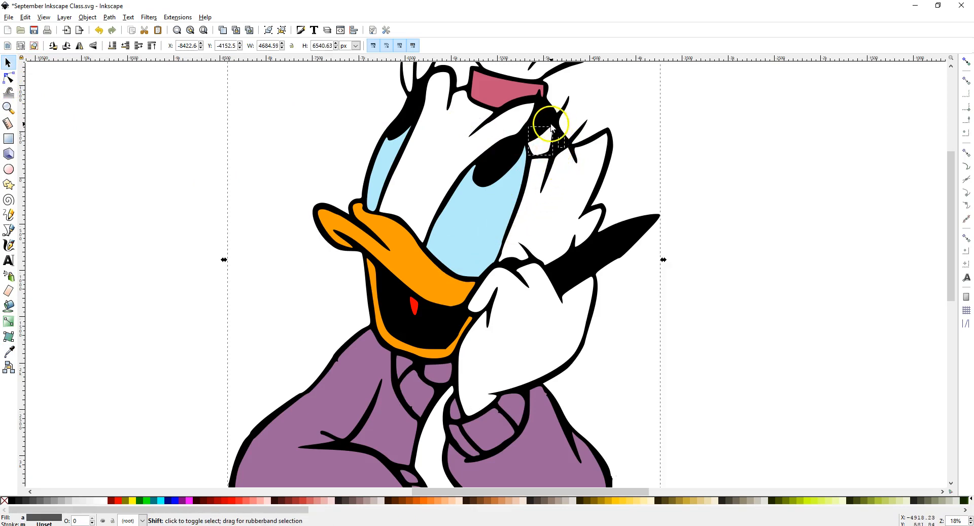
{"action": "left_click", "coordinate": [545, 117], "text": "shift"}
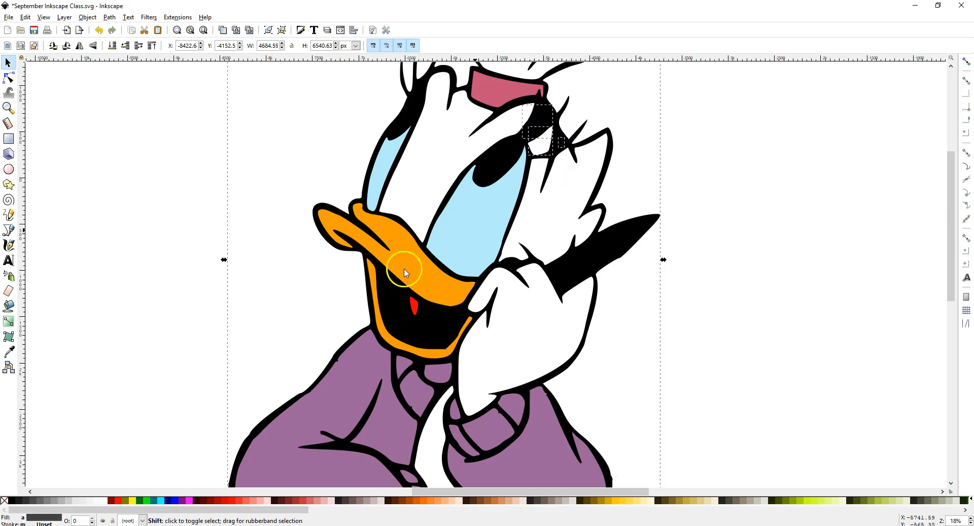
{"action": "left_click", "coordinate": [102, 502]}
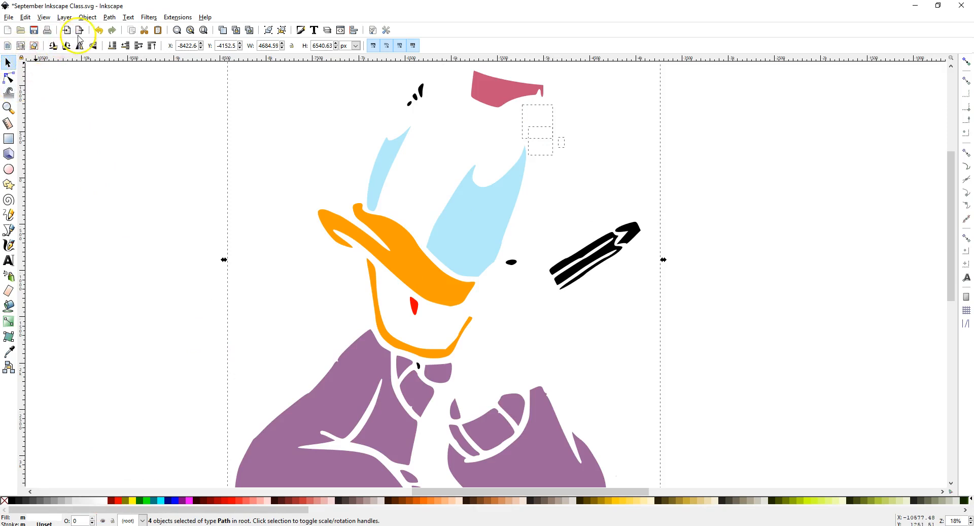
{"action": "left_click", "coordinate": [99, 31]}
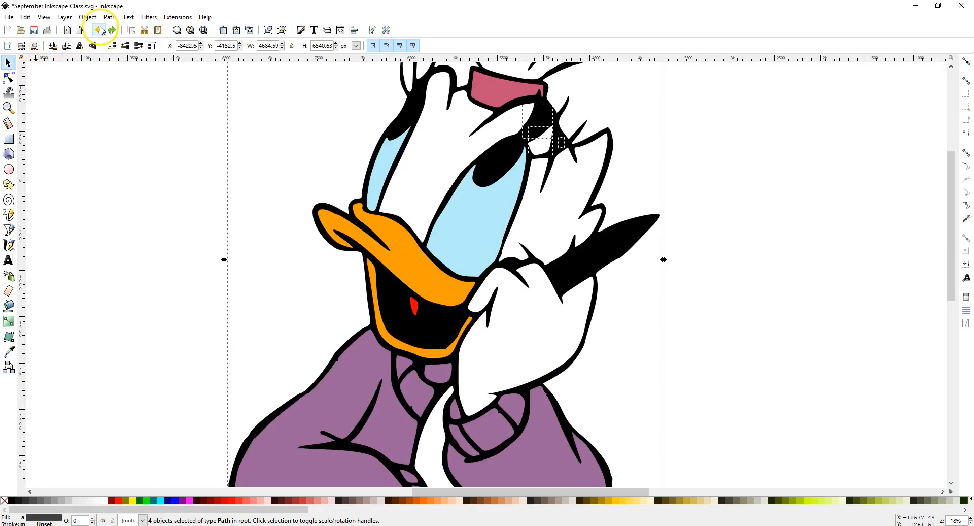
{"action": "left_click", "coordinate": [607, 116]}
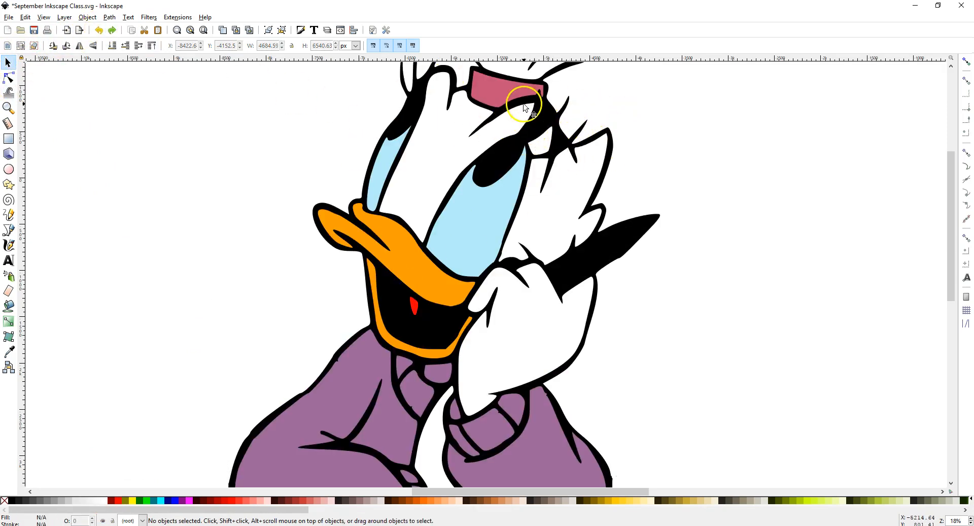
{"action": "left_click", "coordinate": [541, 123]}
{"action": "left_click", "coordinate": [555, 131], "text": "shift"}
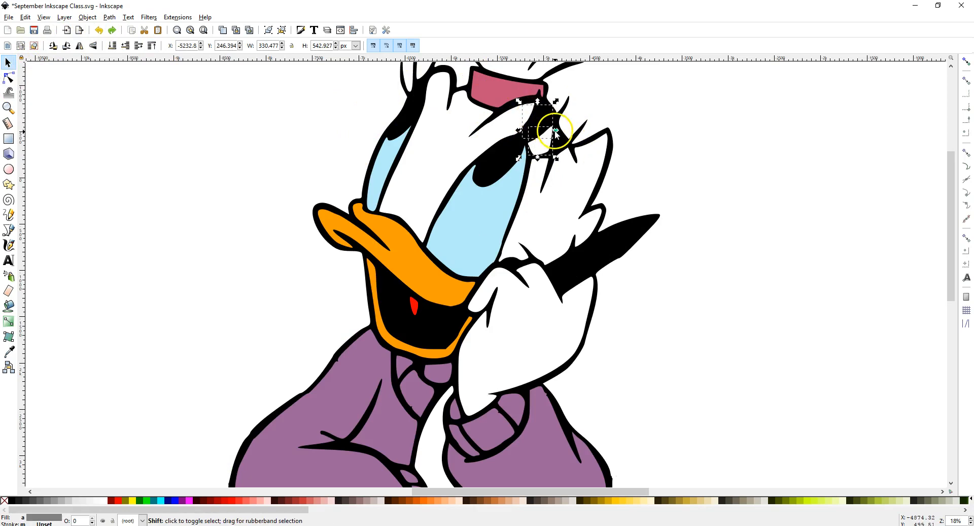
{"action": "left_click", "coordinate": [551, 141], "text": "shift"}
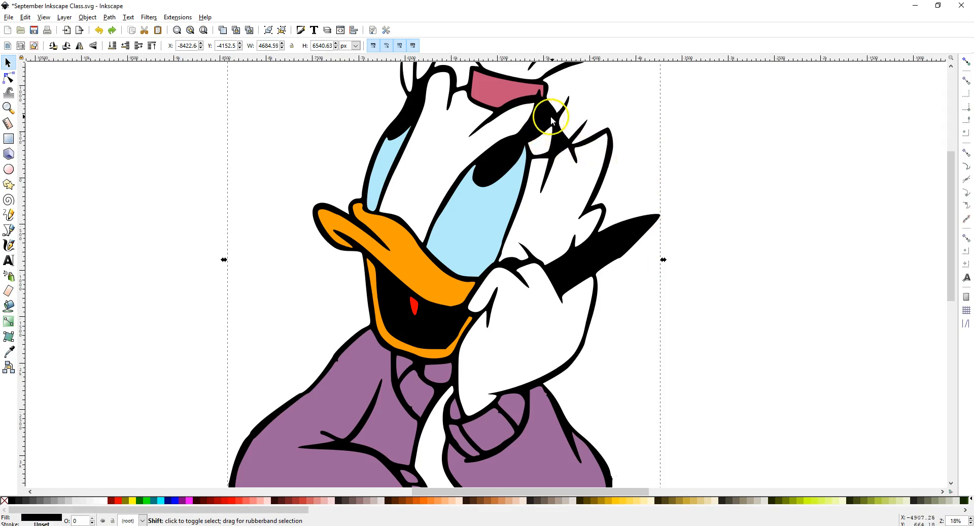
{"action": "left_click", "coordinate": [626, 139]}
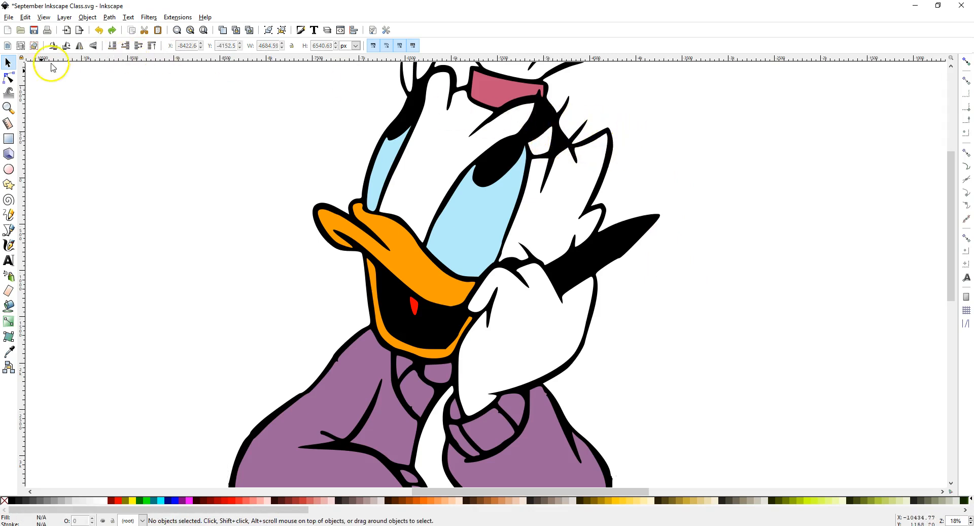
Fill the black patch below the headband and the small black patch at the larger eye's outer lashes with white.
{"action": "left_click", "coordinate": [9, 78]}
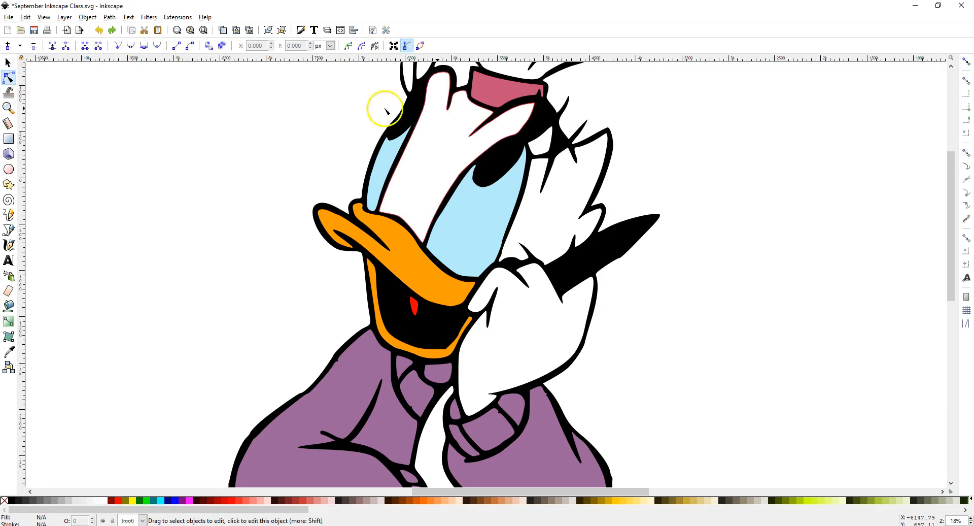
{"action": "left_click", "coordinate": [534, 125]}
{"action": "left_click", "coordinate": [104, 500]}
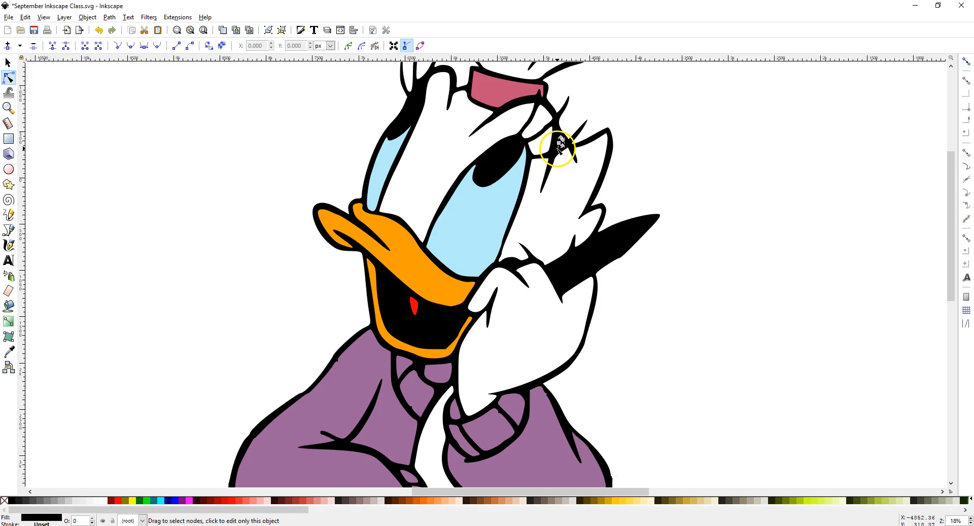
{"action": "left_click", "coordinate": [104, 500]}
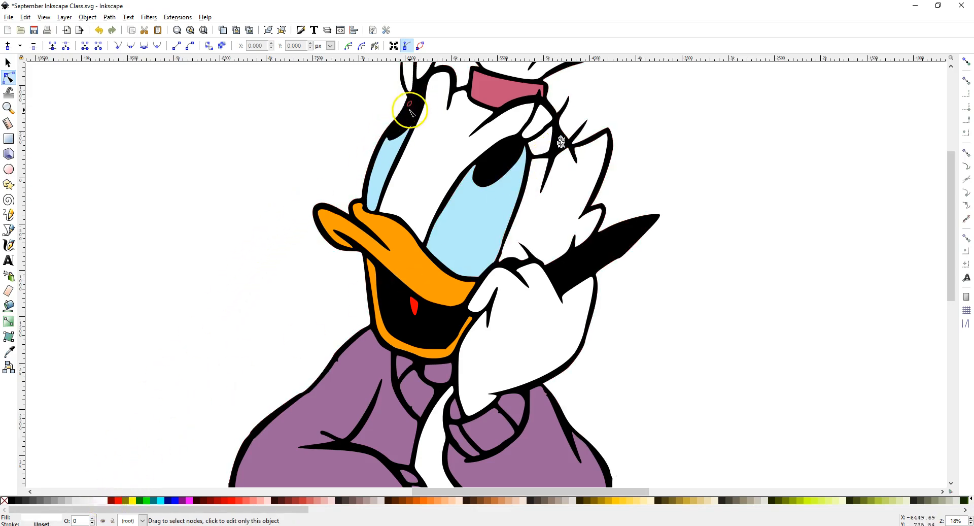
Fill the pencil's body with yellow and the piece near its tip with magenta.
{"action": "left_click", "coordinate": [570, 265]}
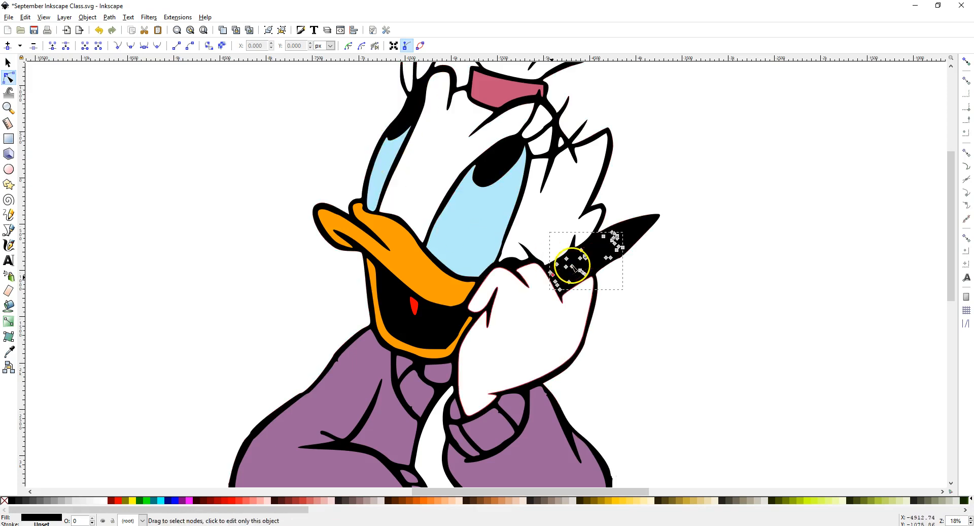
{"action": "left_click", "coordinate": [132, 501]}
{"action": "left_click", "coordinate": [622, 243]}
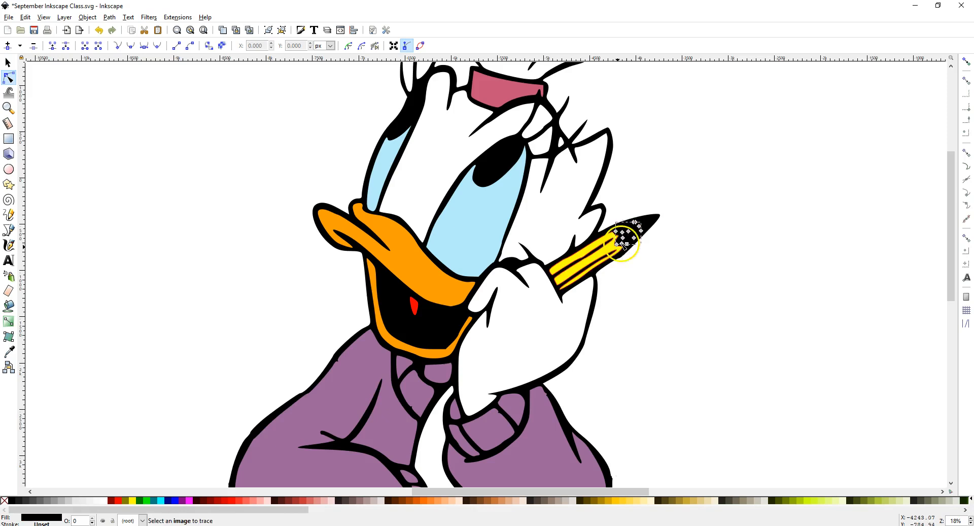
{"action": "left_click", "coordinate": [190, 501]}
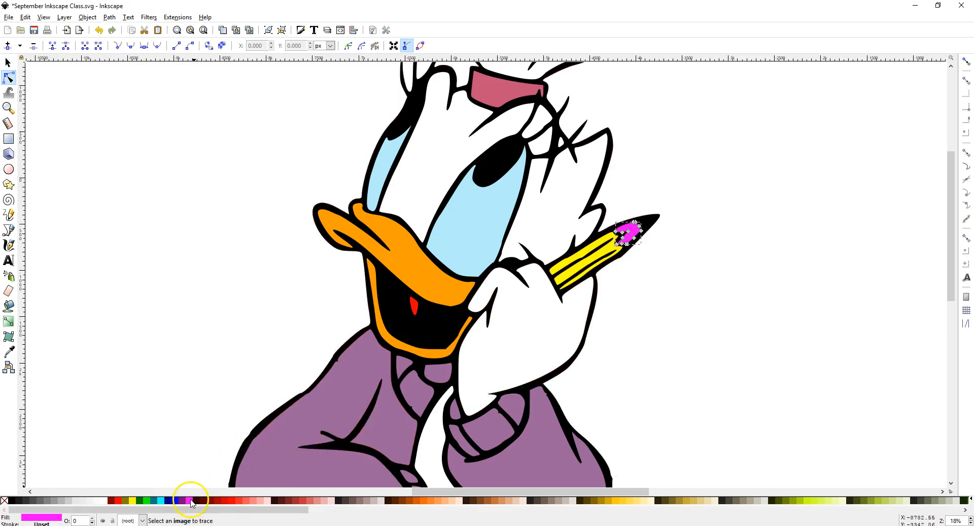
{"action": "left_click", "coordinate": [707, 261]}
Group all pieces of the colored duck tracing and apply Object to Path to the group.
{"action": "scroll", "coordinate": [568, 256], "scroll_direction": "down", "scroll_amount": 4}
{"action": "scroll", "coordinate": [568, 256], "scroll_direction": "up", "scroll_amount": 1}
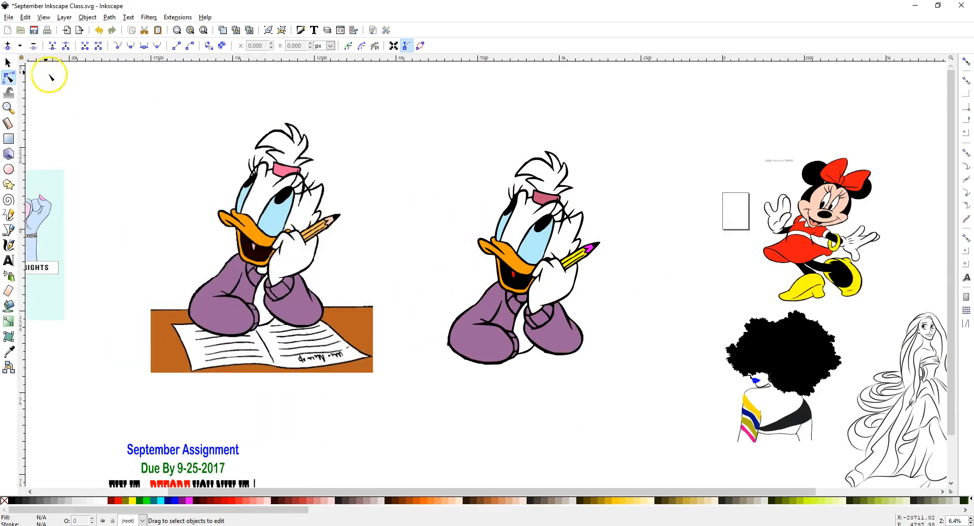
{"action": "left_click", "coordinate": [7, 64]}
{"action": "left_click_drag", "start_coordinate": [409, 123], "coordinate": [653, 419]}
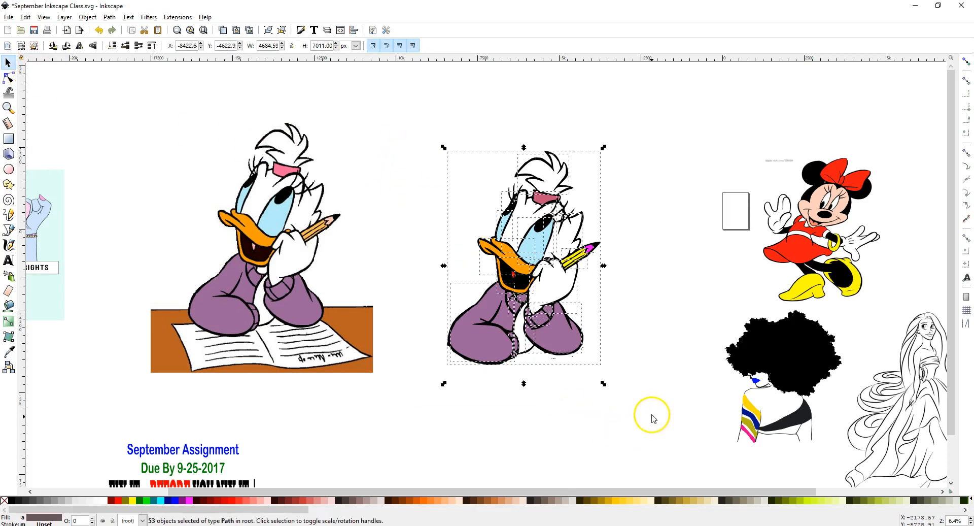
{"action": "left_click", "coordinate": [269, 31]}
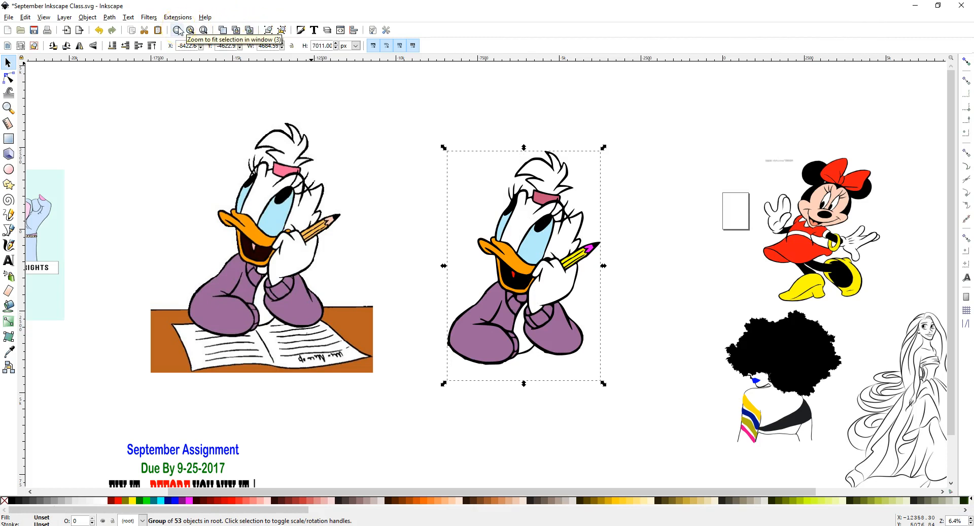
{"action": "left_click", "coordinate": [110, 17]}
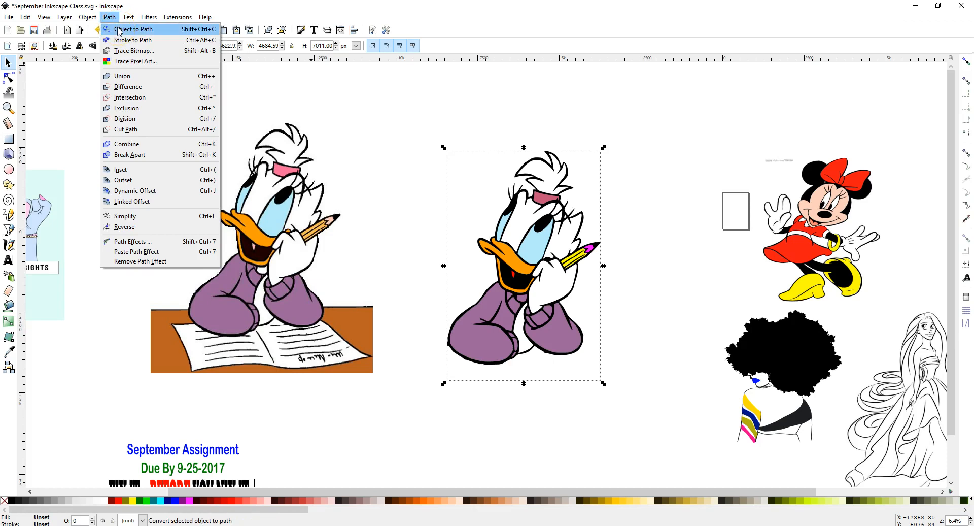
{"action": "left_click", "coordinate": [119, 29]}
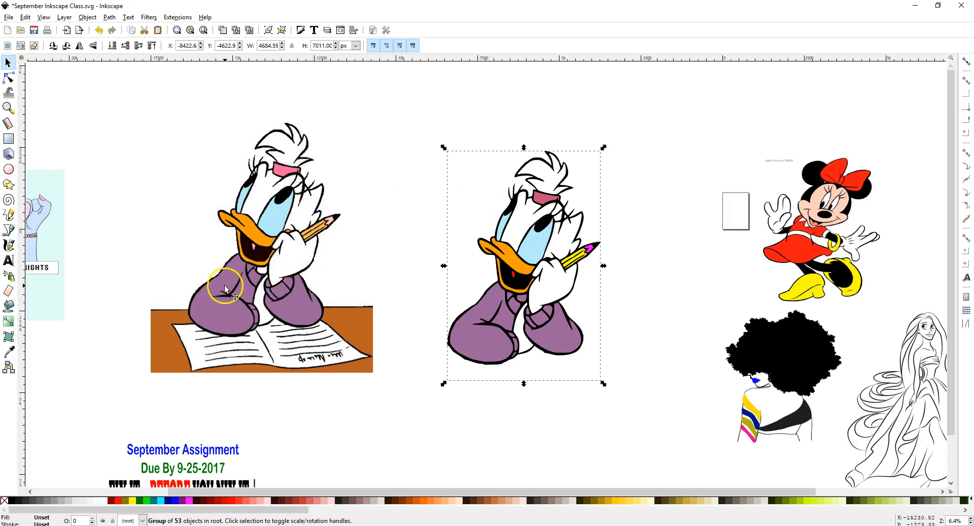
Shrink the original duck image to about 2561 px wide and move it beside the September Assignment text.
{"action": "left_click", "coordinate": [363, 133]}
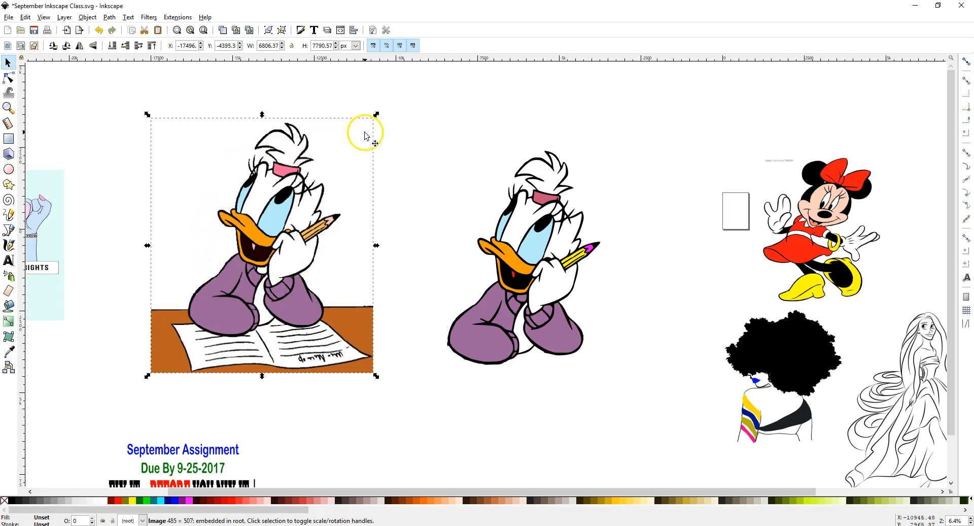
{"action": "left_click_drag", "start_coordinate": [376, 112], "coordinate": [262, 274]}
{"action": "left_click_drag", "start_coordinate": [204, 305], "coordinate": [89, 378]}
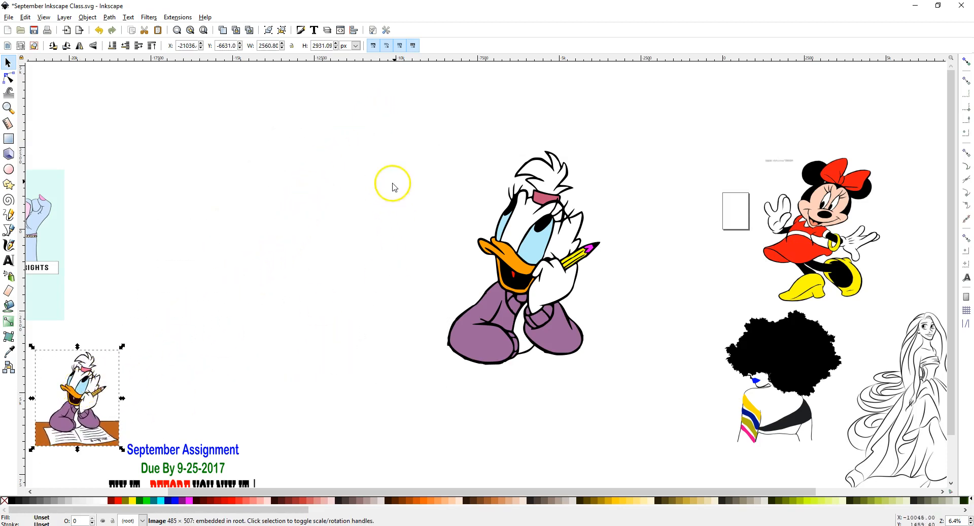
Shrink the grouped duck tracing to about 2319 px wide and place it above the September Assignment text, beside the original image.
{"action": "left_click", "coordinate": [515, 216]}
{"action": "left_click_drag", "start_coordinate": [603, 148], "coordinate": [556, 265]}
{"action": "left_click_drag", "start_coordinate": [481, 316], "coordinate": [165, 373]}
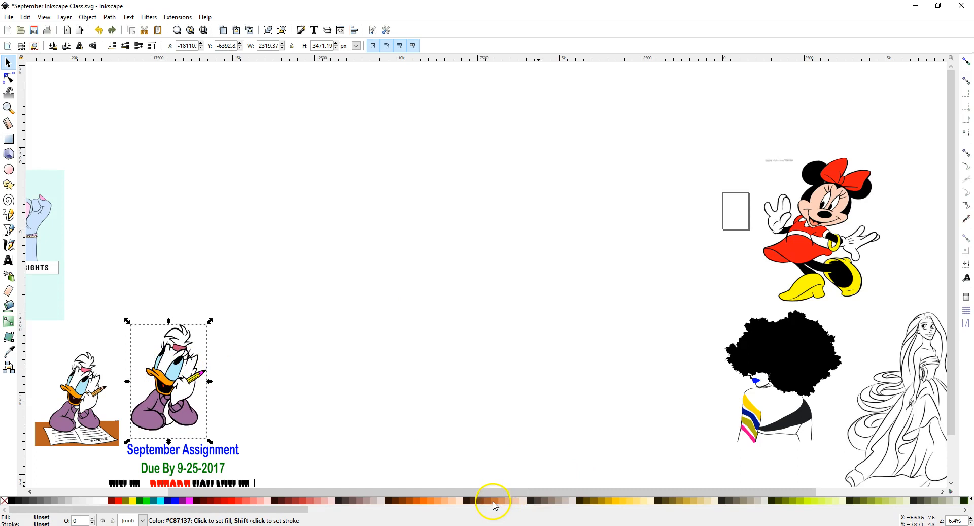
Move the long-haired princess line drawing into the cleared space and enlarge it to about 9603 by 10508 px.
{"action": "left_click_drag", "start_coordinate": [491, 493], "coordinate": [592, 496]}
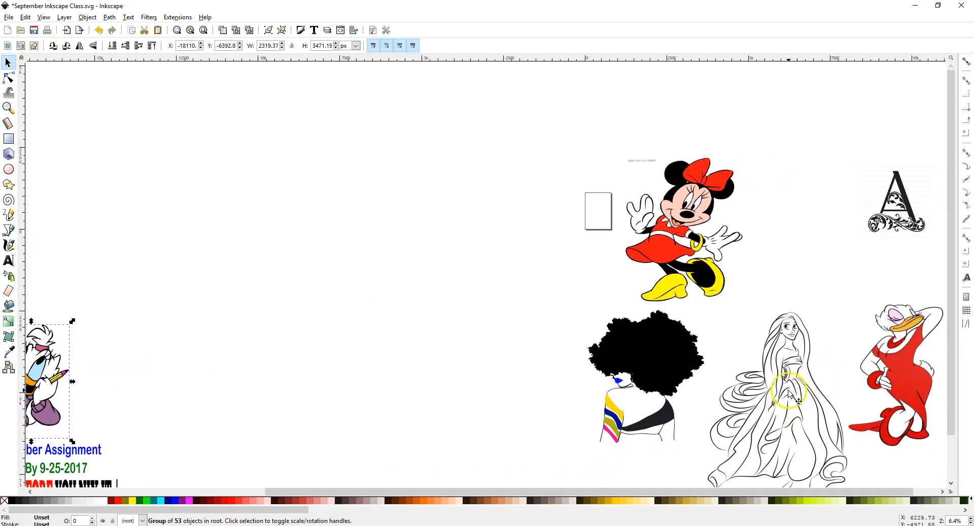
{"action": "left_click_drag", "start_coordinate": [789, 393], "coordinate": [230, 192]}
{"action": "left_click_drag", "start_coordinate": [294, 293], "coordinate": [461, 446]}
{"action": "left_click_drag", "start_coordinate": [385, 304], "coordinate": [355, 279]}
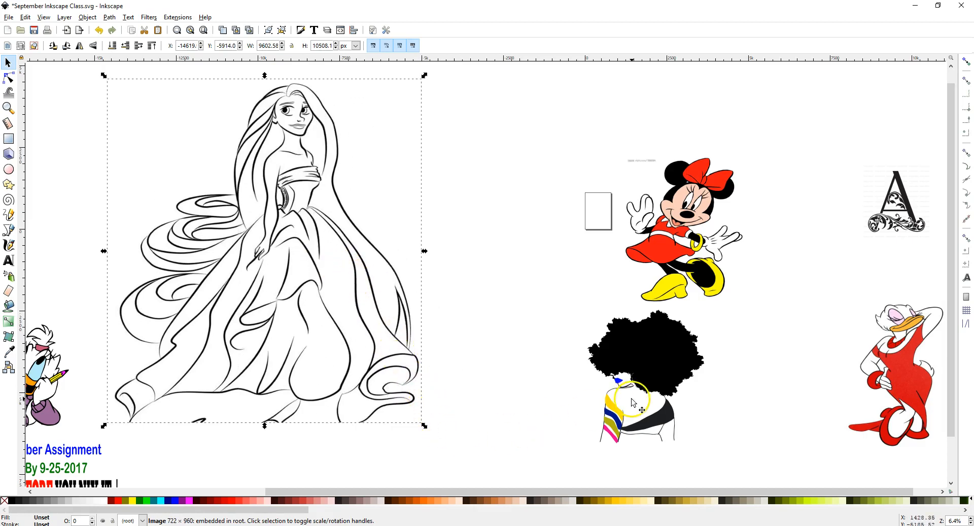
Move the image of the woman with the black afro and the Minnie Mouse image over near the red-dressed duck.
{"action": "left_click", "coordinate": [639, 380]}
{"action": "left_click_drag", "start_coordinate": [639, 379], "coordinate": [807, 426]}
{"action": "left_click", "coordinate": [677, 219]}
{"action": "left_click_drag", "start_coordinate": [678, 219], "coordinate": [826, 270]}
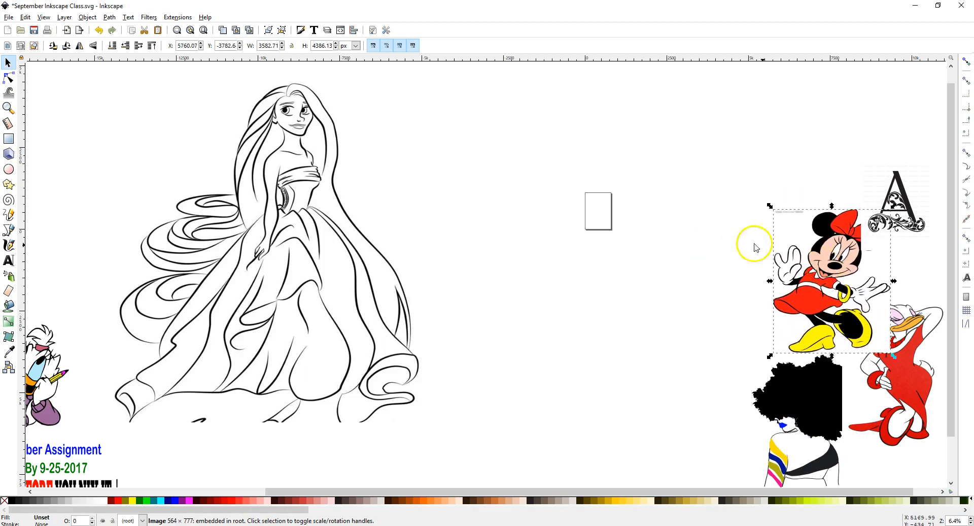
{"action": "left_click", "coordinate": [524, 289]}
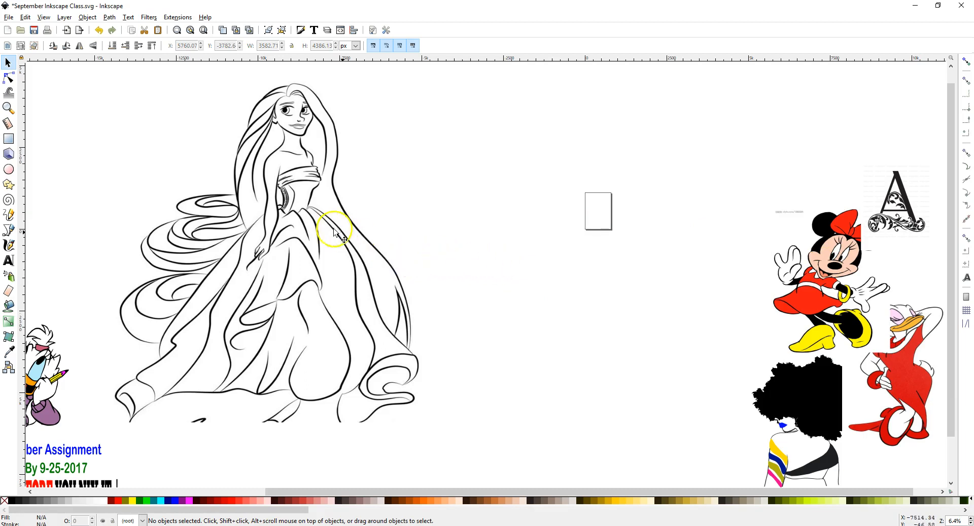
Trace the long-haired princess image as a single-scan path with brightness cutoff at threshold 0.450, and move the tracing off the original.
{"action": "left_click", "coordinate": [271, 206]}
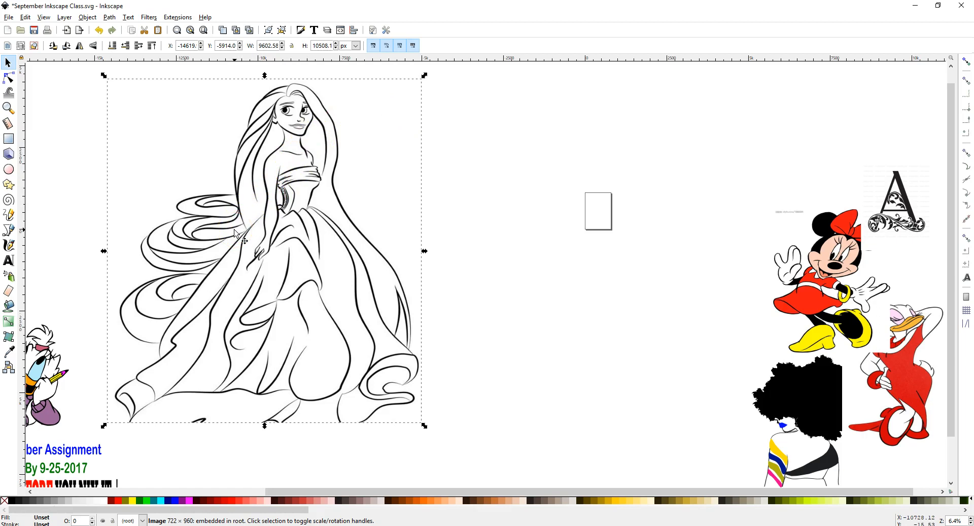
{"action": "left_click", "coordinate": [108, 17]}
{"action": "left_click", "coordinate": [127, 52]}
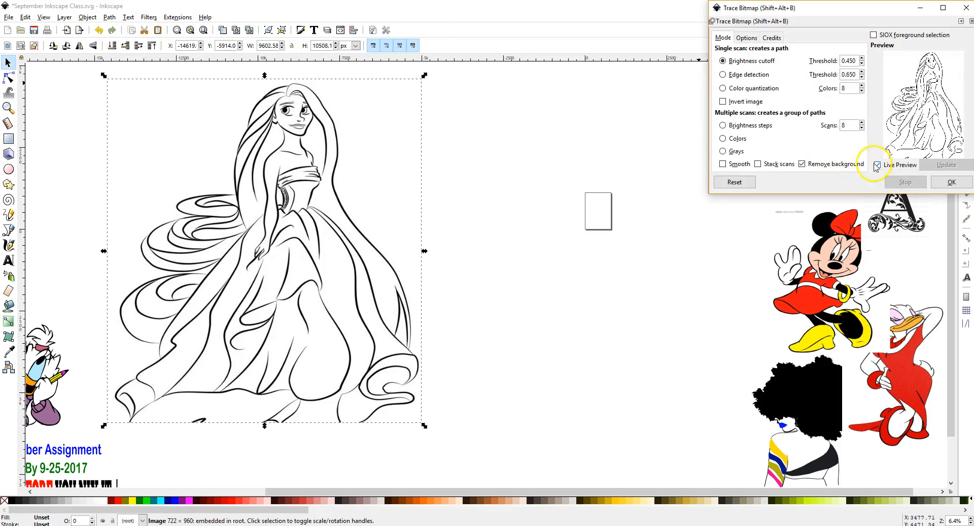
{"action": "left_click", "coordinate": [955, 186]}
{"action": "mouse_move", "coordinate": [327, 172]}
{"action": "left_mouse_down"}
{"action": "mouse_move", "coordinate": [618, 213]}
{"action": "mouse_move", "coordinate": [611, 162]}
{"action": "left_mouse_up"}
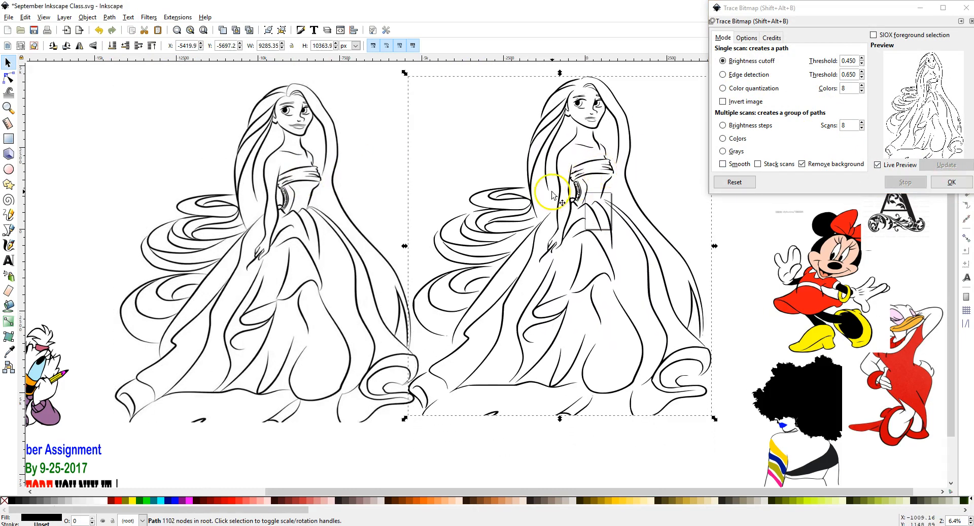
Space the original princess image and its tracing apart so they stand side by side without overlapping.
{"action": "left_click", "coordinate": [278, 167]}
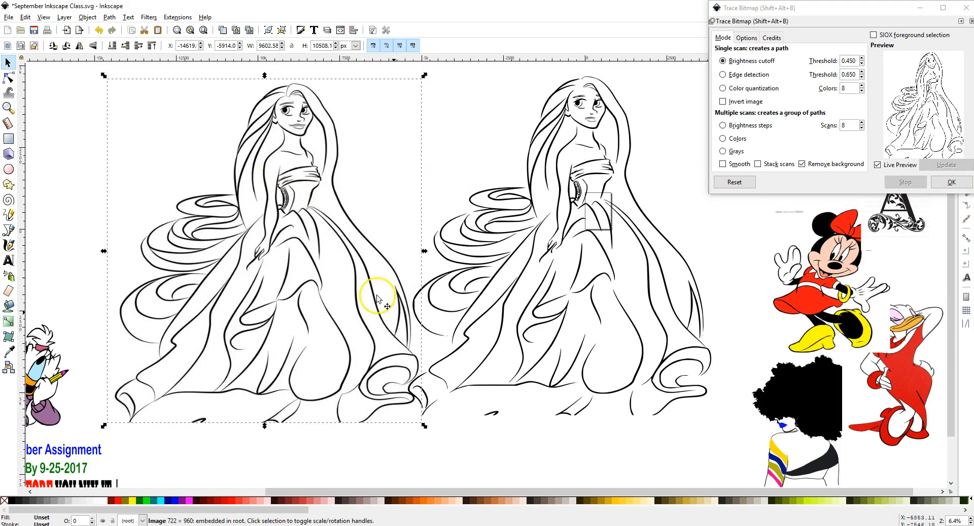
{"action": "left_click_drag", "start_coordinate": [337, 287], "coordinate": [178, 283]}
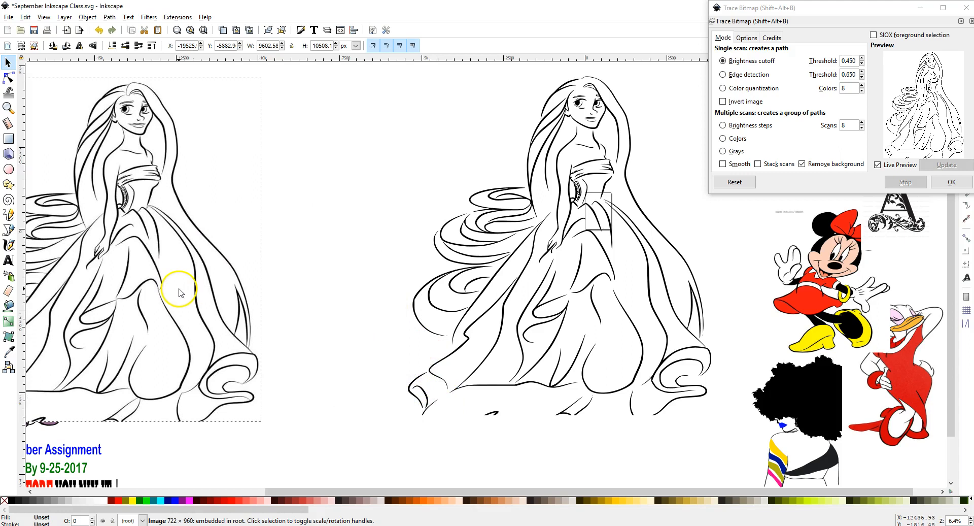
{"action": "left_click", "coordinate": [549, 293]}
{"action": "mouse_move", "coordinate": [550, 293]}
{"action": "left_mouse_down"}
{"action": "mouse_move", "coordinate": [435, 292]}
{"action": "mouse_move", "coordinate": [435, 303]}
{"action": "left_mouse_up"}
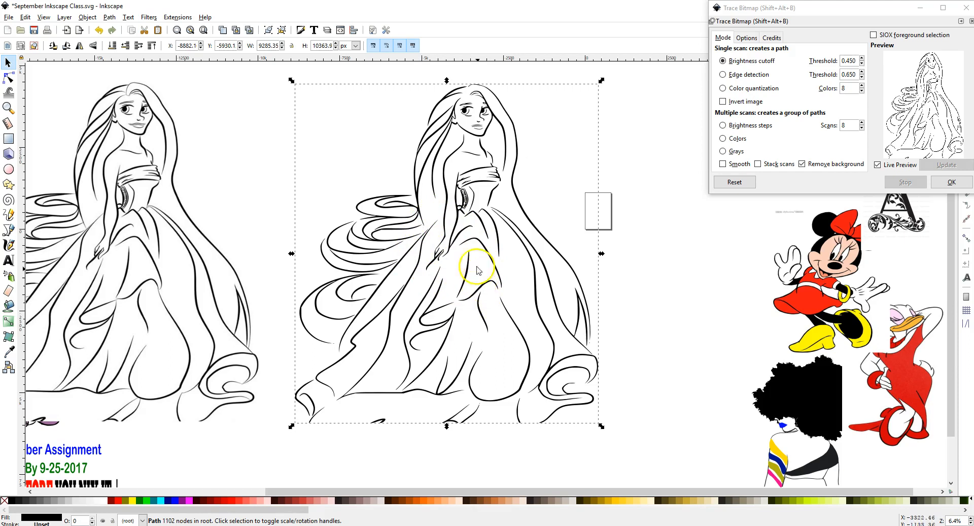
Break the traced princess path apart into separate pieces, and close the bitmap tracing settings.
{"action": "left_click", "coordinate": [110, 17]}
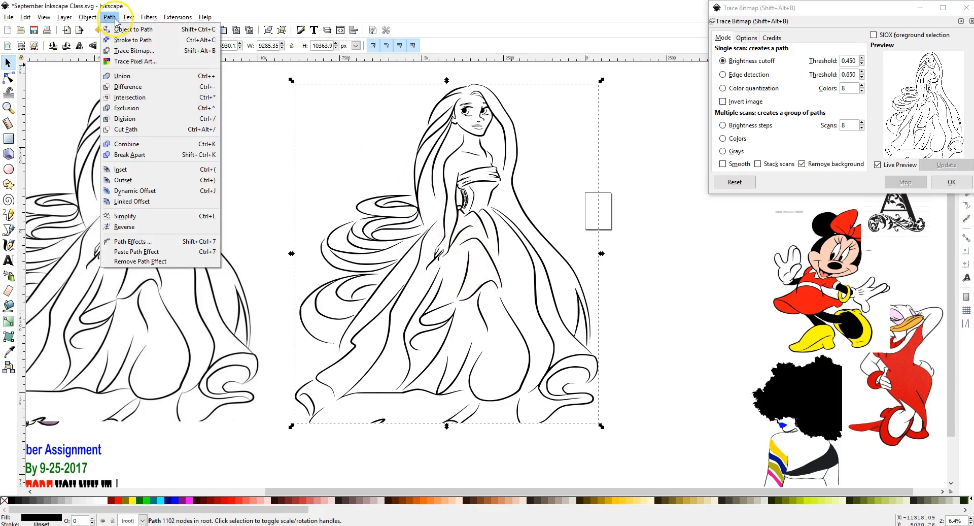
{"action": "left_click", "coordinate": [124, 155]}
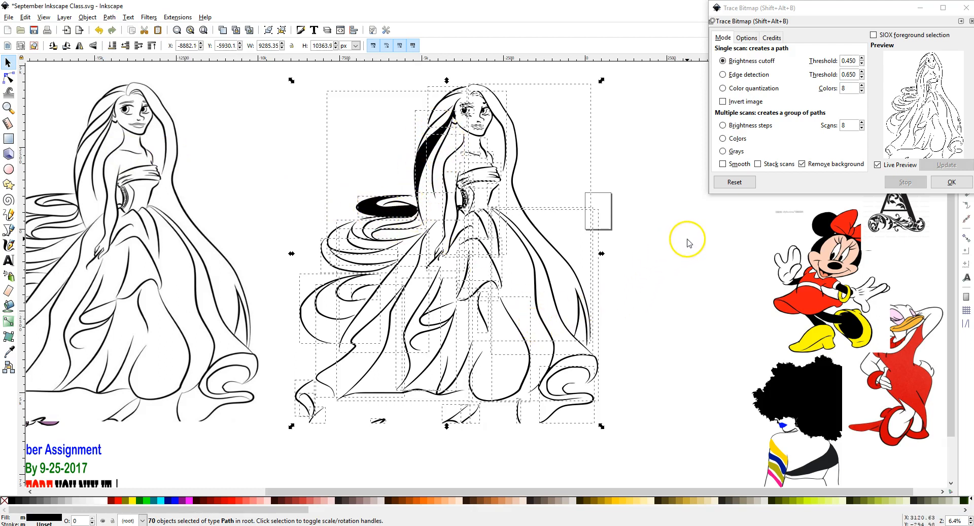
{"action": "left_click", "coordinate": [966, 8]}
{"action": "left_click", "coordinate": [703, 219]}
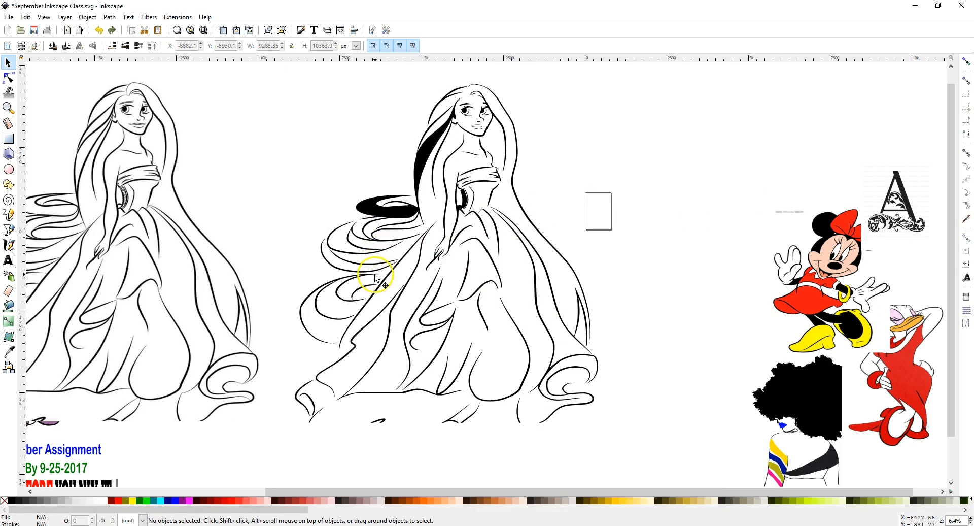
Fill the solid black hair curl and the black strand beside the face of the traced princess with yellow.
{"action": "left_click", "coordinate": [369, 210]}
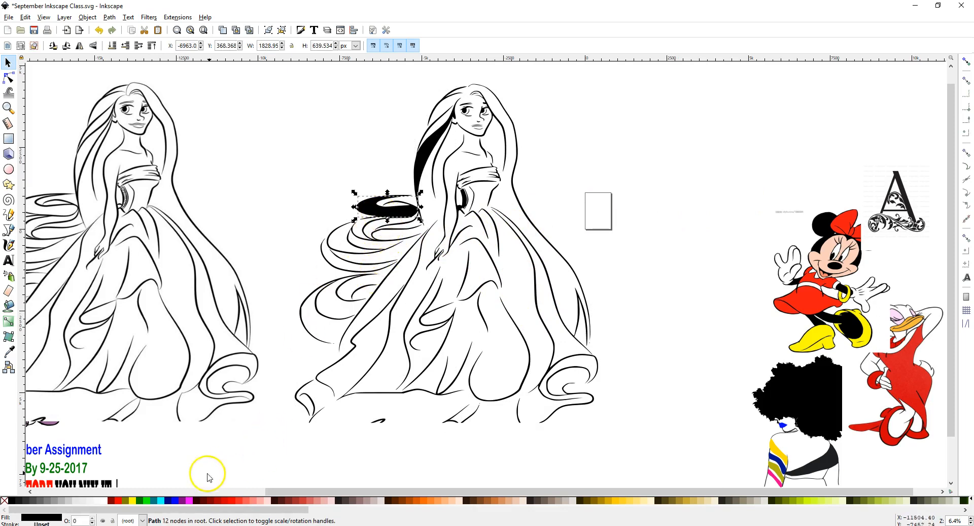
{"action": "left_click", "coordinate": [132, 501]}
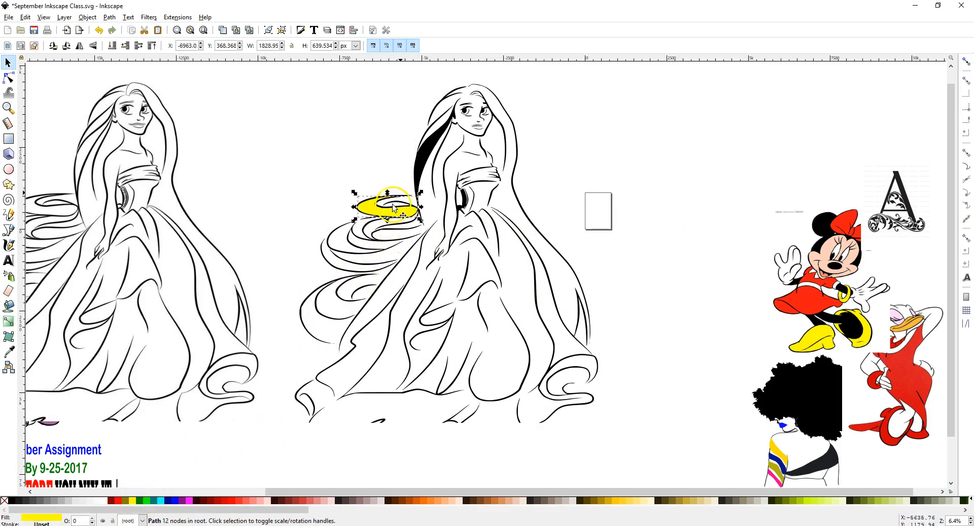
{"action": "left_click", "coordinate": [421, 152]}
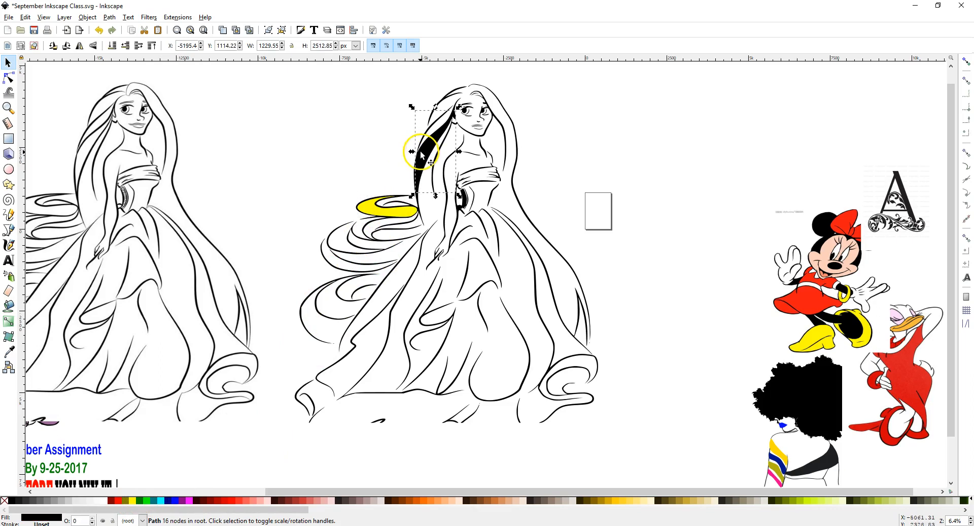
{"action": "left_click", "coordinate": [132, 501]}
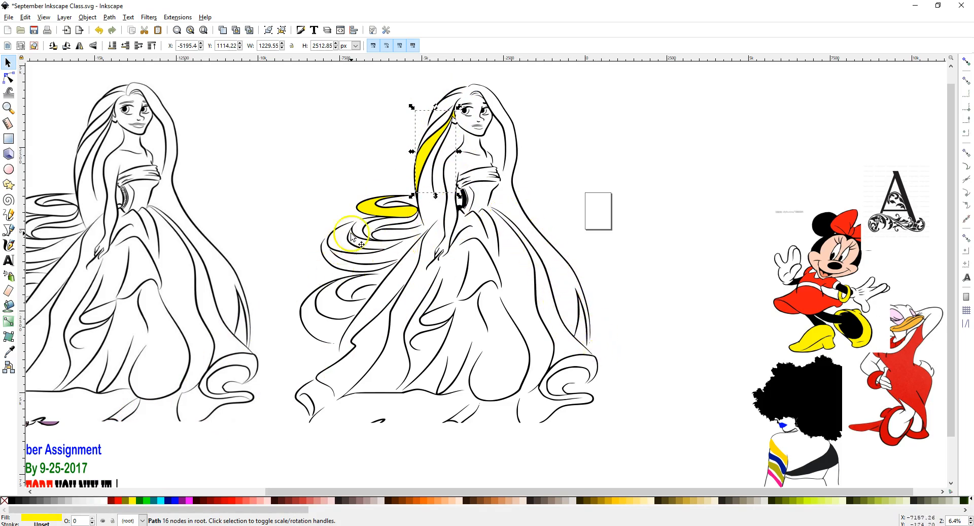
{"action": "left_click", "coordinate": [457, 276]}
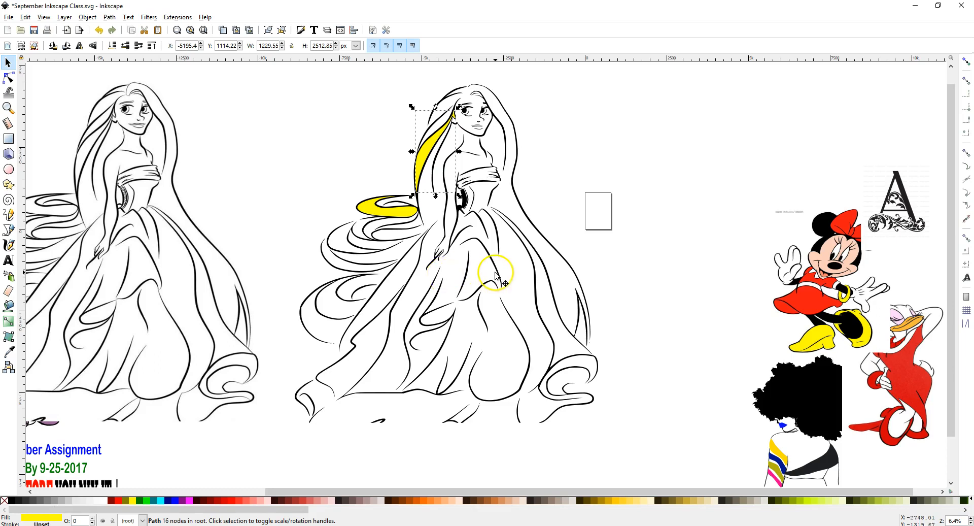
{"action": "left_click", "coordinate": [670, 172]}
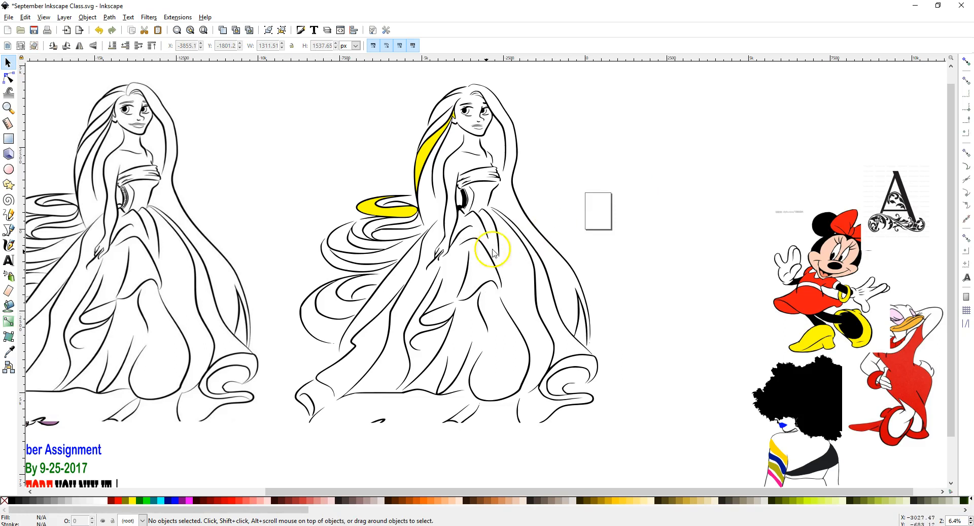
Draw a straight line about 350 px long bridging the gap in the hair outline just below the yellow curl.
{"action": "scroll", "coordinate": [439, 270], "scroll_direction": "up", "scroll_amount": 2}
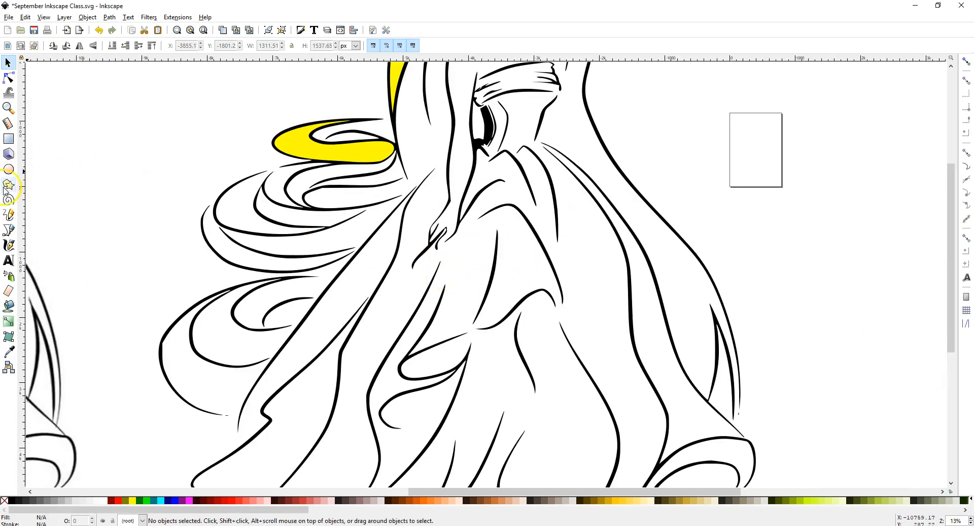
{"action": "left_click", "coordinate": [9, 230]}
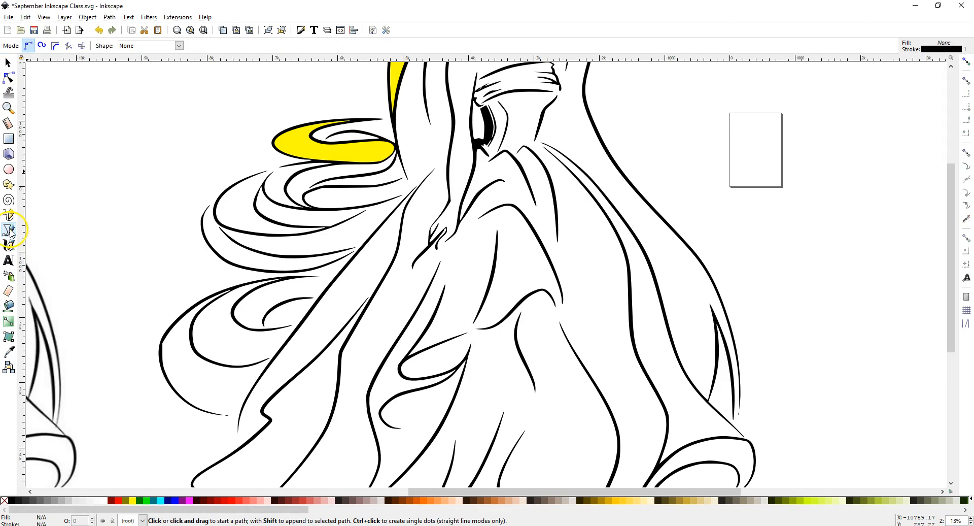
{"action": "left_click", "coordinate": [265, 171]}
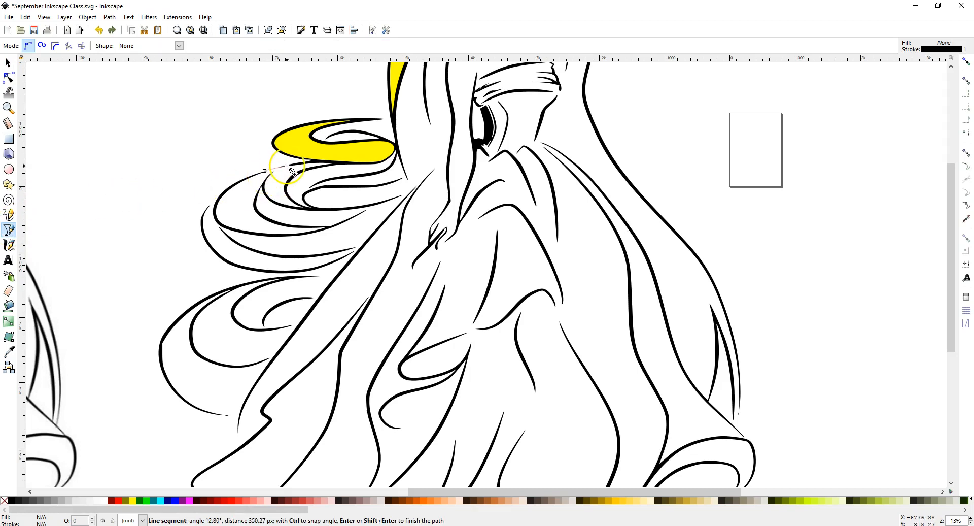
{"action": "double_click", "coordinate": [289, 166]}
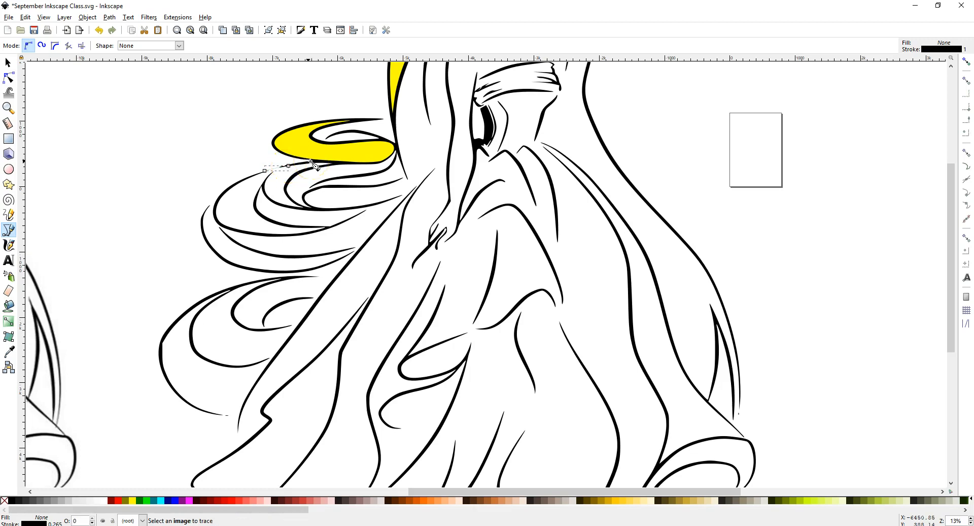
Set the stroke width of the short bridging line to 14.5 px, and deselect it.
{"action": "left_click", "coordinate": [434, 165]}
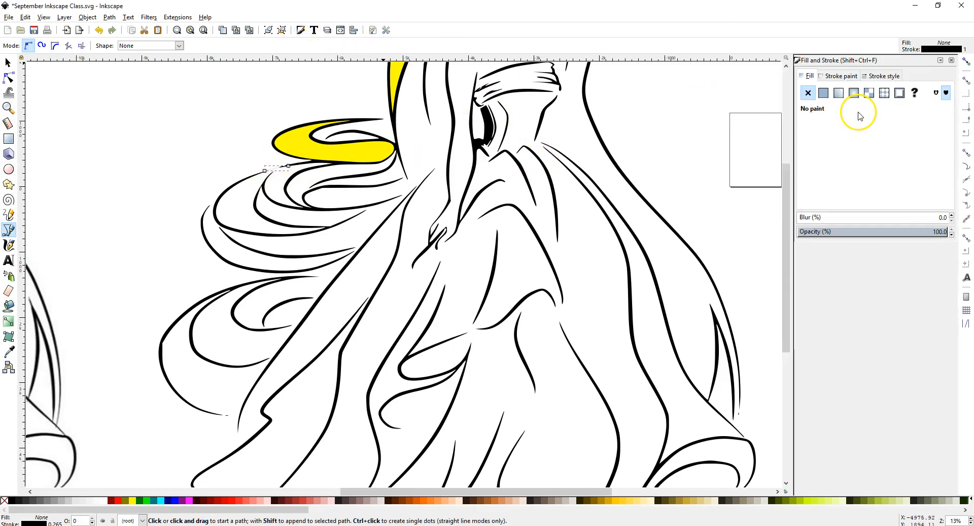
{"action": "left_click", "coordinate": [870, 77]}
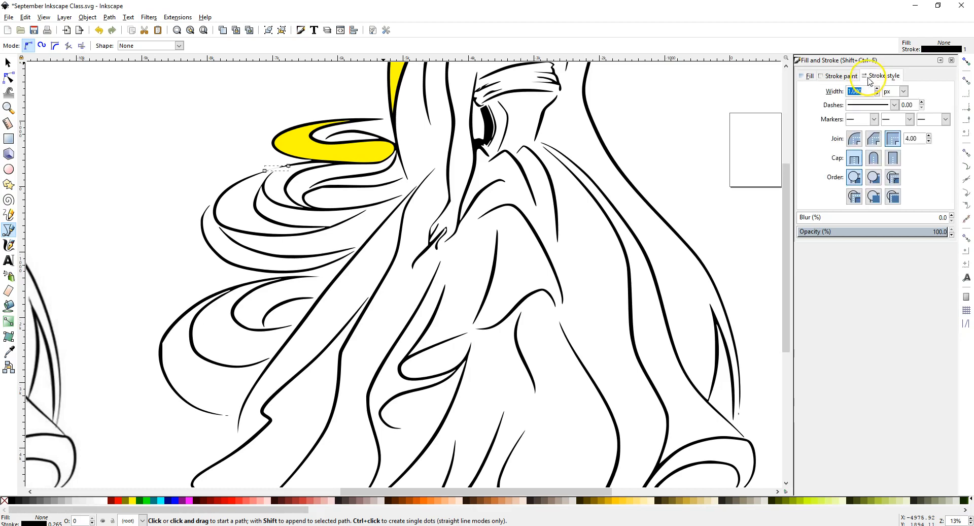
{"action": "left_click", "coordinate": [904, 92]}
{"action": "left_click", "coordinate": [877, 84]}
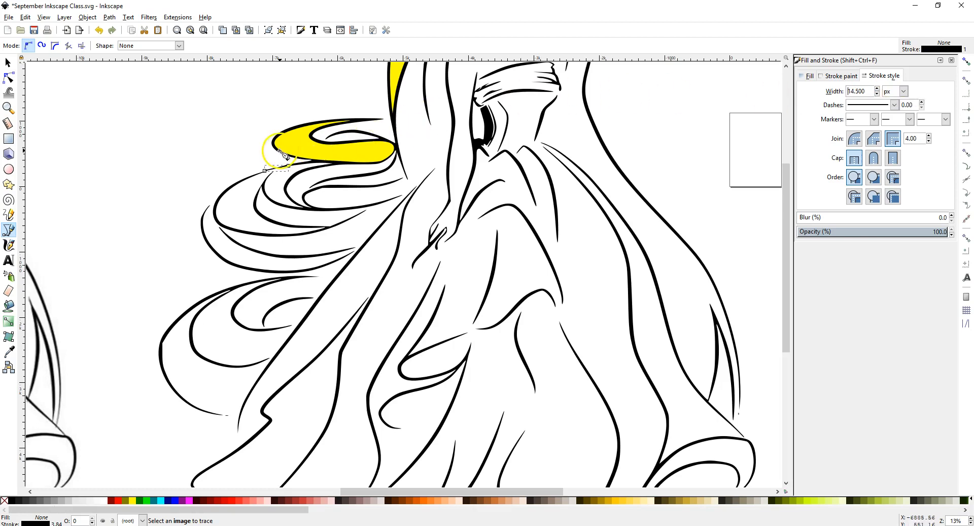
{"action": "left_click", "coordinate": [9, 63]}
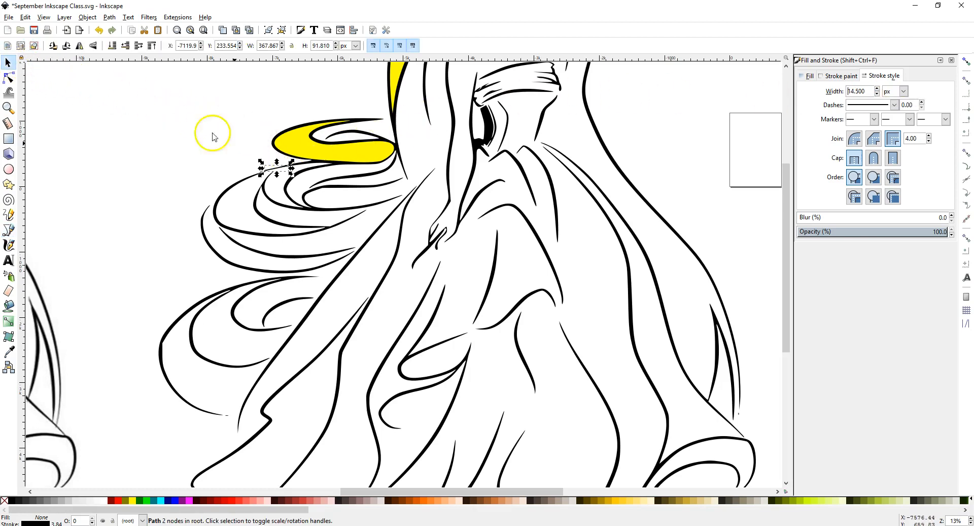
{"action": "left_click", "coordinate": [232, 148]}
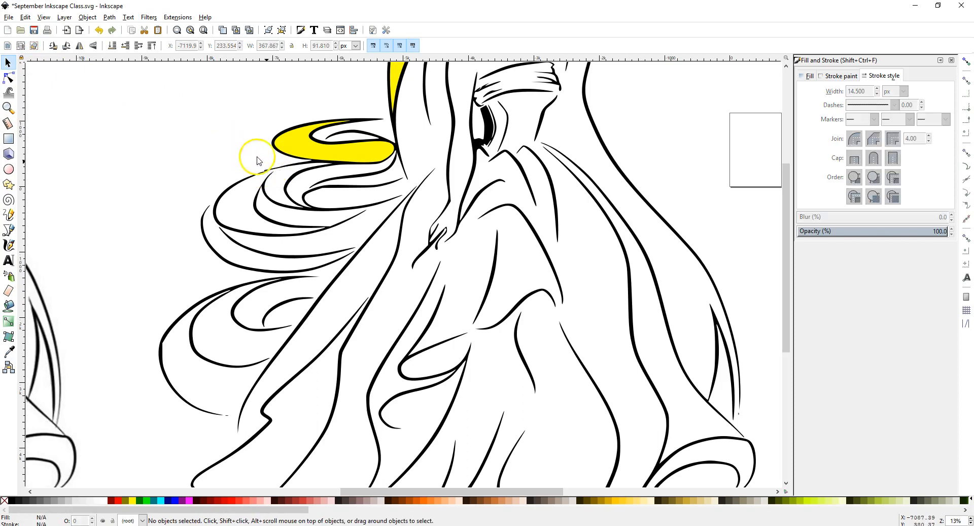
Try shifting the short bridging line off the hair gap, and undo the move.
{"action": "left_click", "coordinate": [278, 173]}
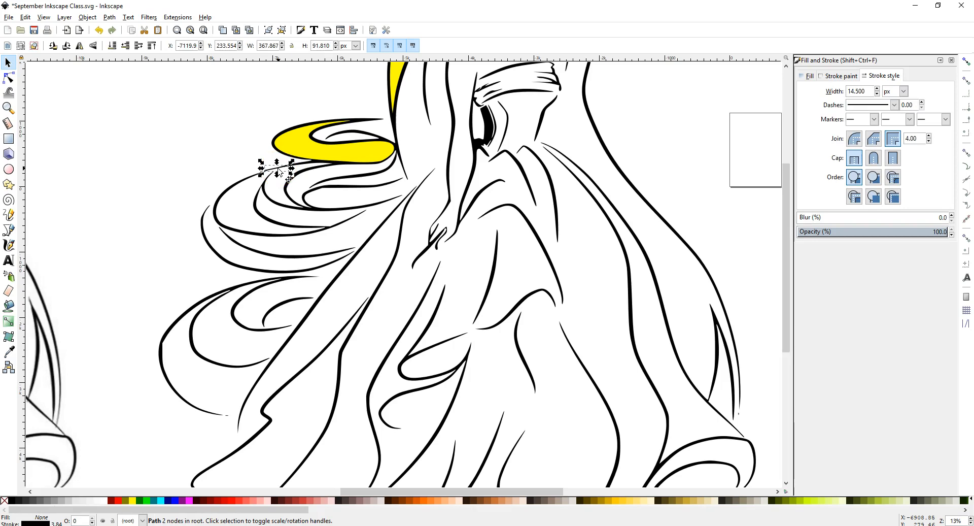
{"action": "mouse_move", "coordinate": [278, 171]}
{"action": "left_mouse_down"}
{"action": "mouse_move", "coordinate": [252, 144]}
{"action": "mouse_move", "coordinate": [270, 165]}
{"action": "left_mouse_up"}
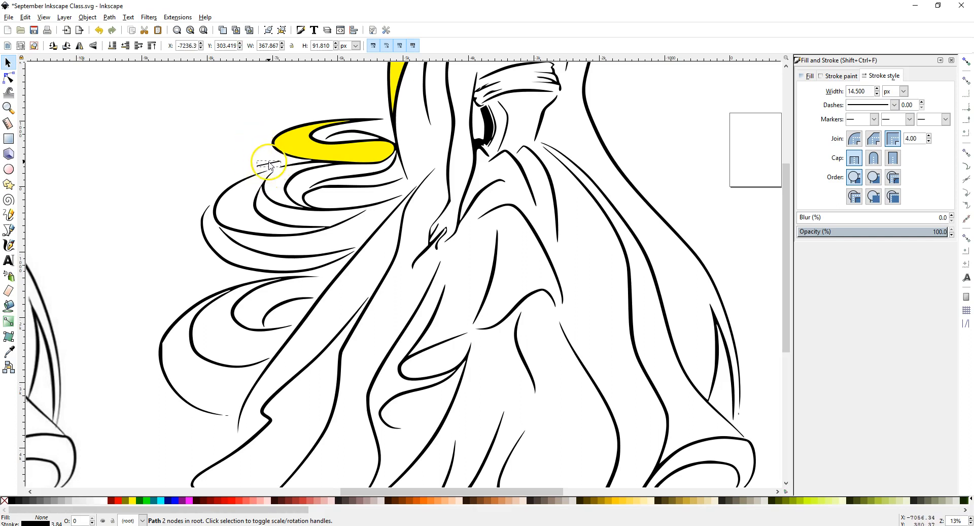
{"action": "left_click", "coordinate": [99, 30]}
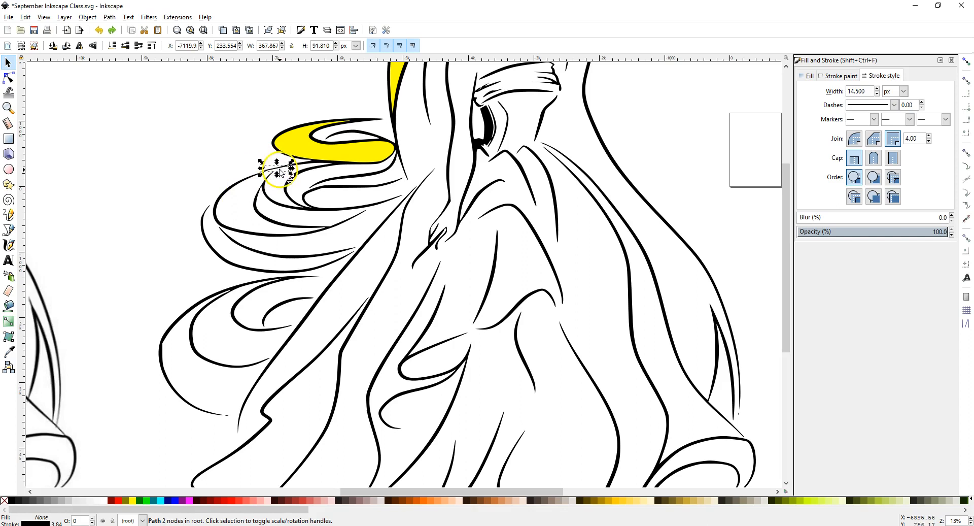
Convert the stroke of the short bridging line to a path.
{"action": "left_click", "coordinate": [109, 18]}
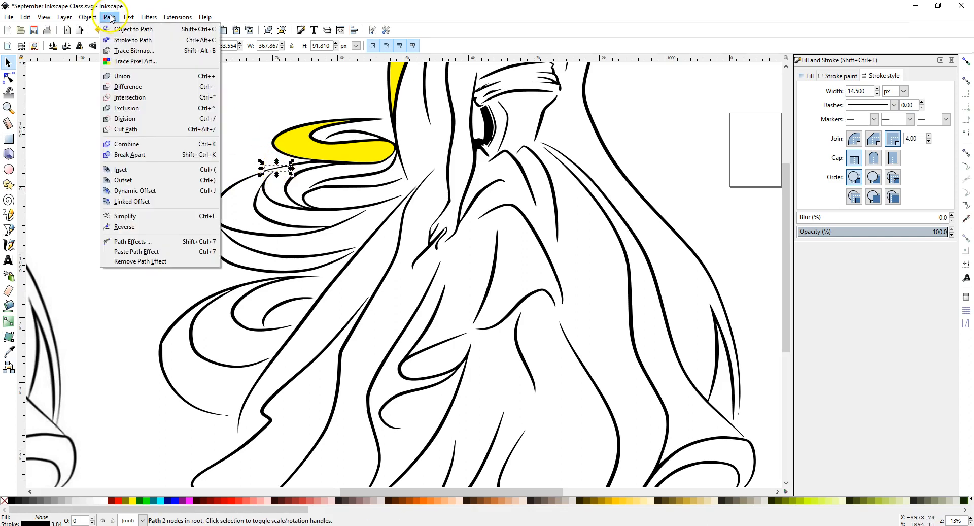
{"action": "left_click", "coordinate": [126, 39]}
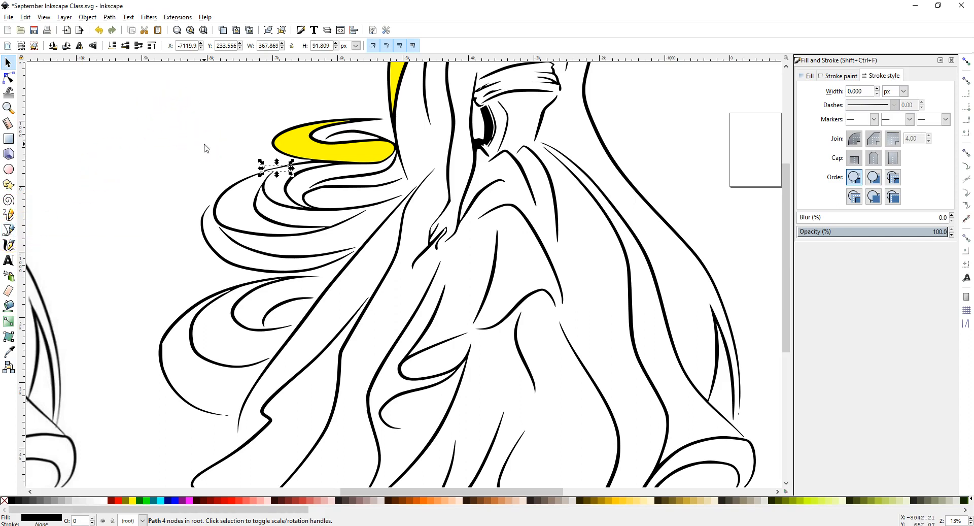
{"action": "left_click", "coordinate": [114, 19]}
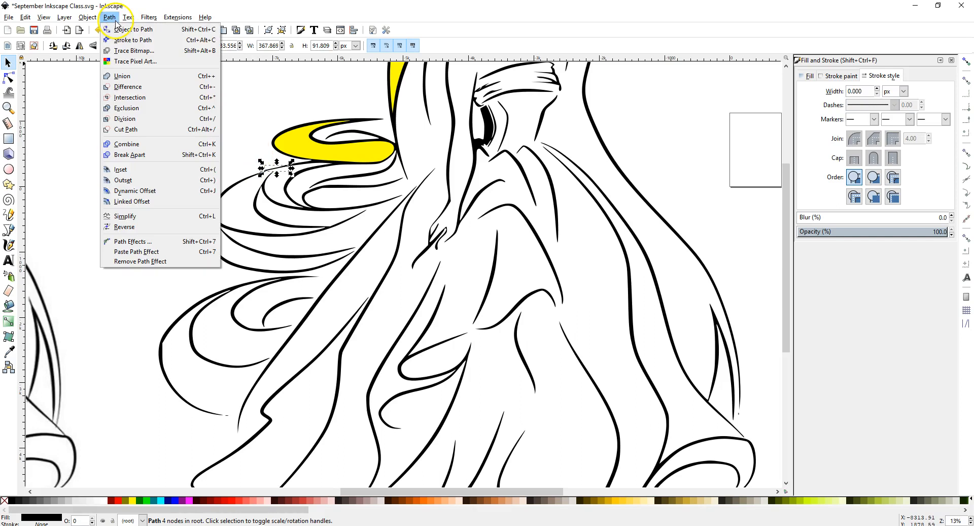
{"action": "left_click", "coordinate": [122, 40]}
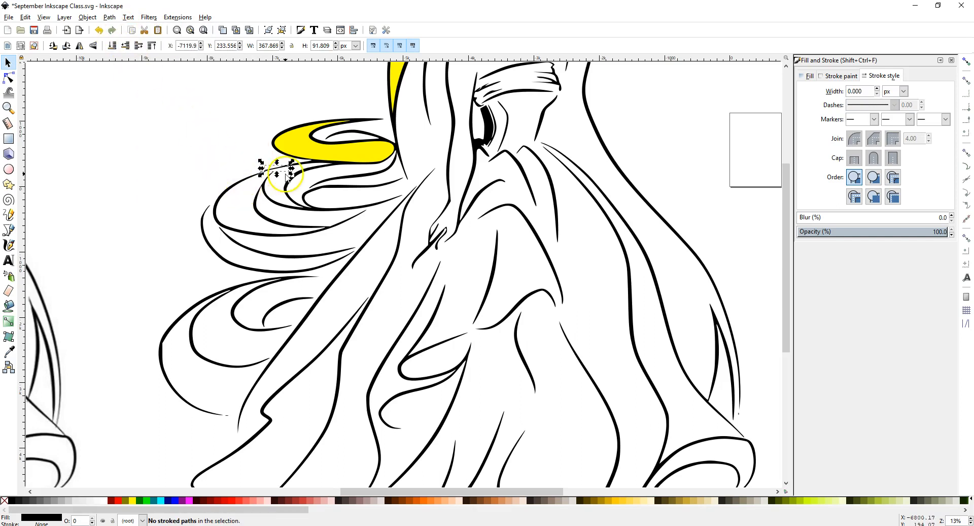
{"action": "key", "text": "ctrl+alt+c"}
Move the original princess image closer to the partly colored tracing.
{"action": "scroll", "coordinate": [532, 187], "scroll_direction": "up", "scroll_amount": 2}
{"action": "scroll", "coordinate": [533, 188], "scroll_direction": "up", "scroll_amount": 10}
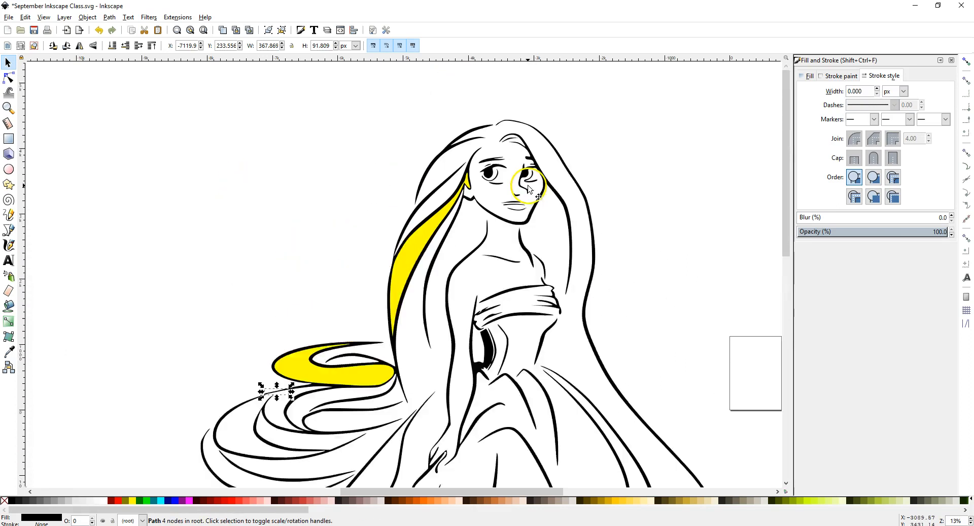
{"action": "scroll", "coordinate": [527, 189], "scroll_direction": "down", "scroll_amount": 4}
{"action": "scroll", "coordinate": [526, 186], "scroll_direction": "down", "scroll_amount": 2}
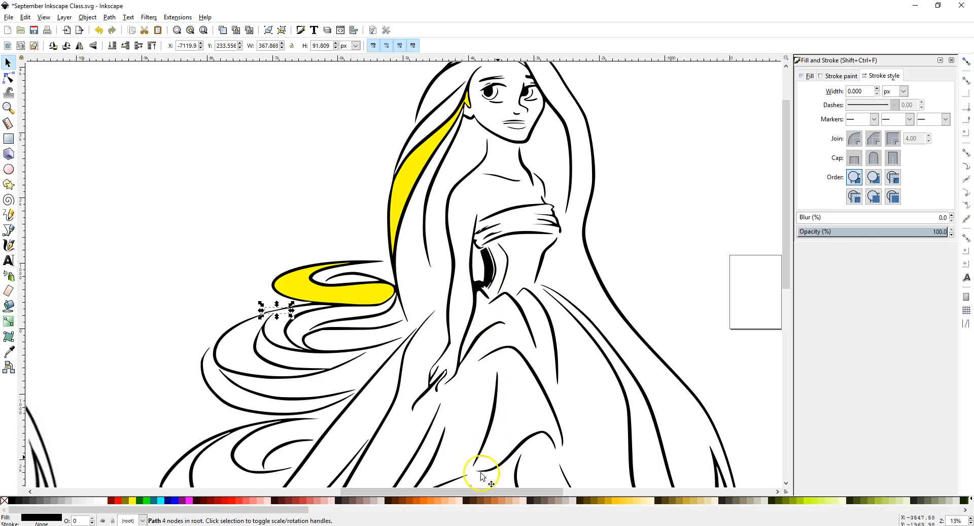
{"action": "left_click_drag", "start_coordinate": [468, 491], "coordinate": [401, 491]}
{"action": "left_click_drag", "start_coordinate": [72, 245], "coordinate": [302, 297]}
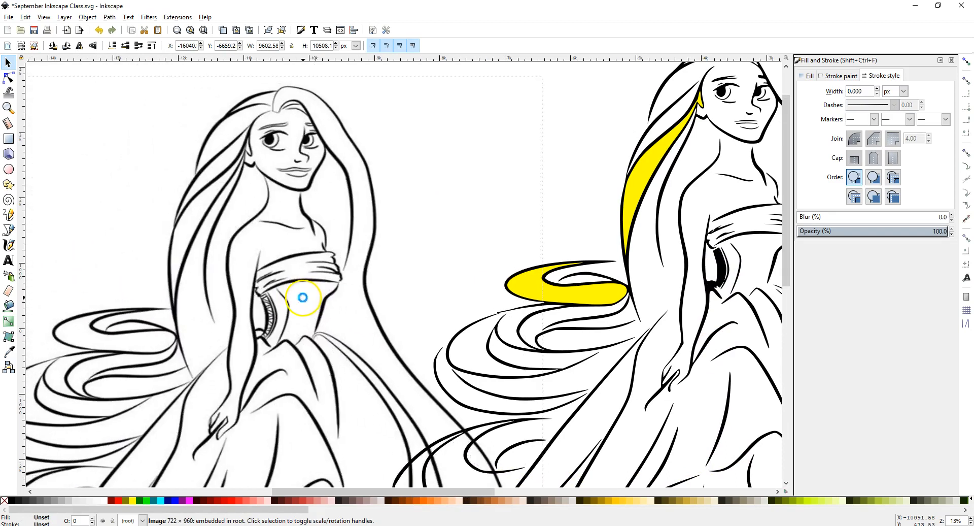
{"action": "left_click_drag", "start_coordinate": [397, 492], "coordinate": [468, 504]}
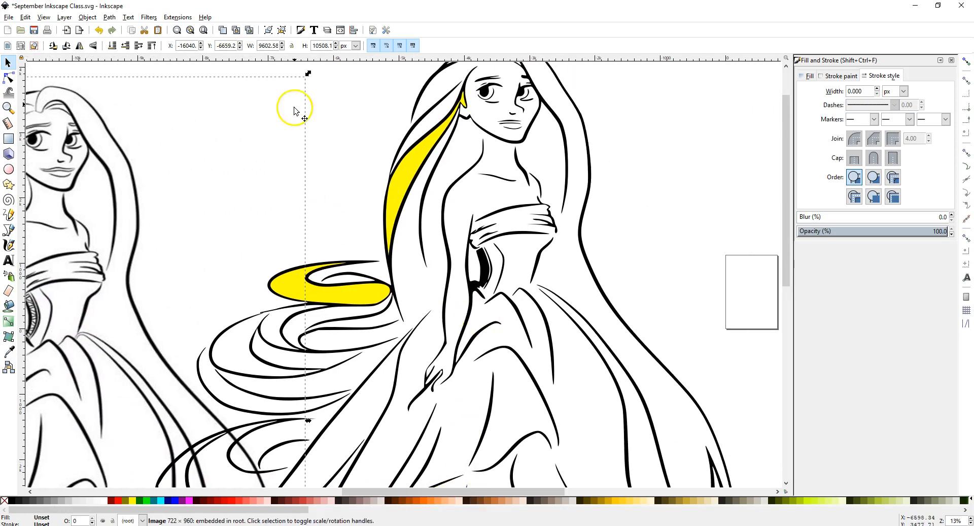
Unite the short bridging line above the lower curls with the main hair outline into one path, and deselect it.
{"action": "left_click", "coordinate": [347, 172]}
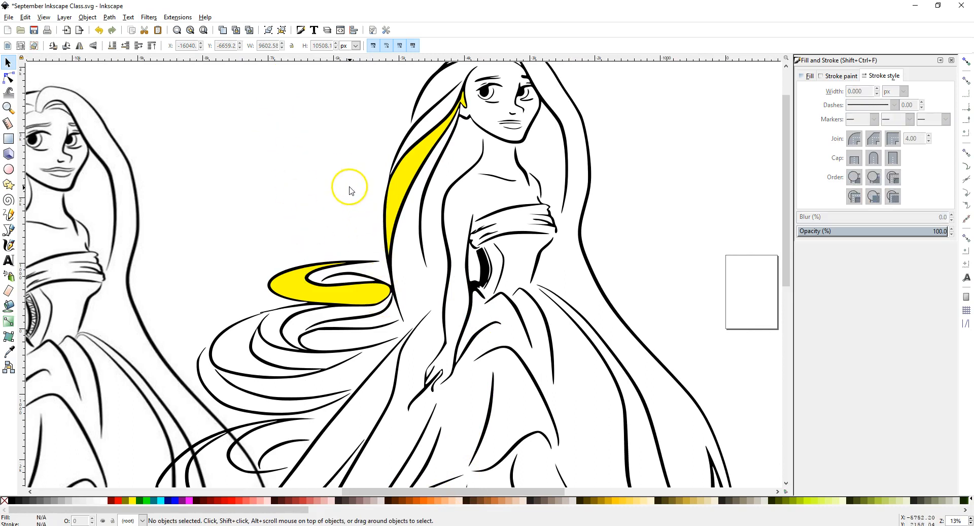
{"action": "left_click", "coordinate": [269, 313]}
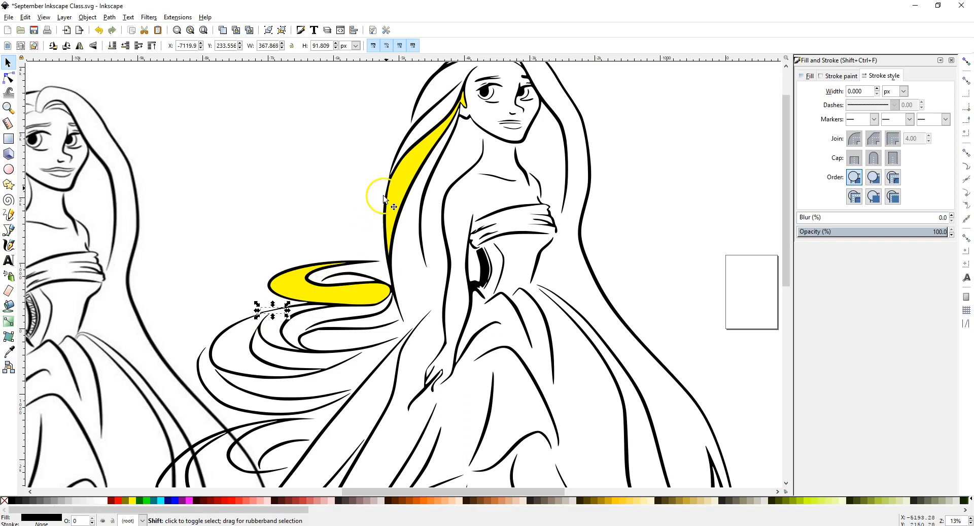
{"action": "left_click", "coordinate": [388, 260], "text": "shift"}
{"action": "left_click", "coordinate": [390, 261], "text": "shift"}
{"action": "left_click", "coordinate": [391, 278], "text": "shift"}
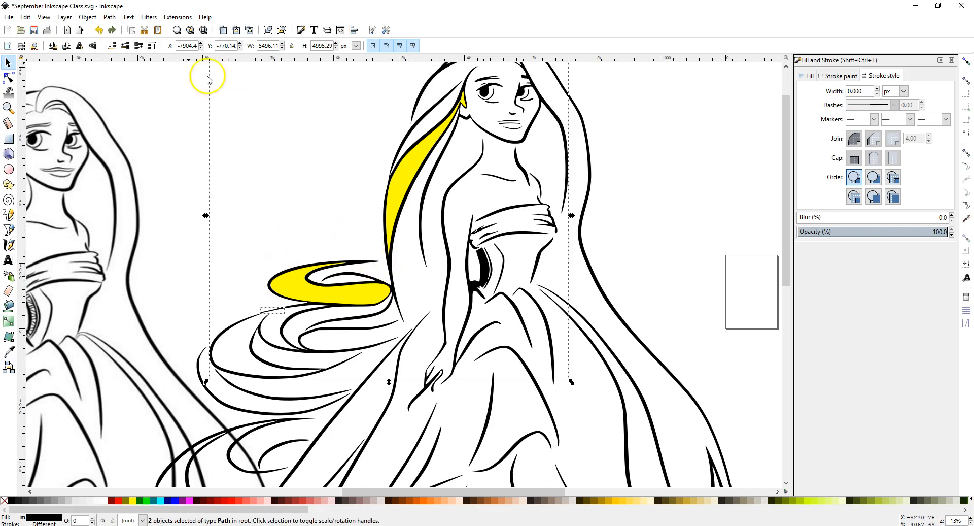
{"action": "left_click", "coordinate": [109, 19]}
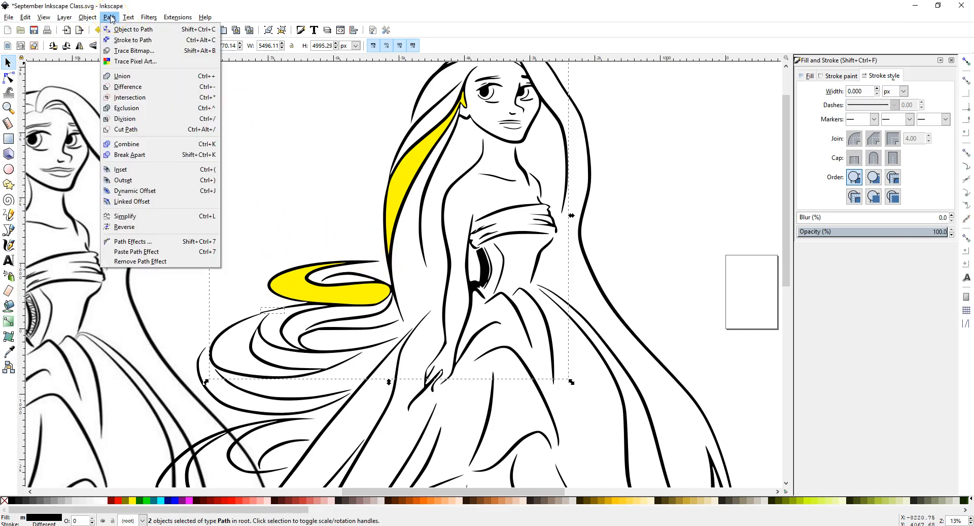
{"action": "left_click", "coordinate": [124, 76]}
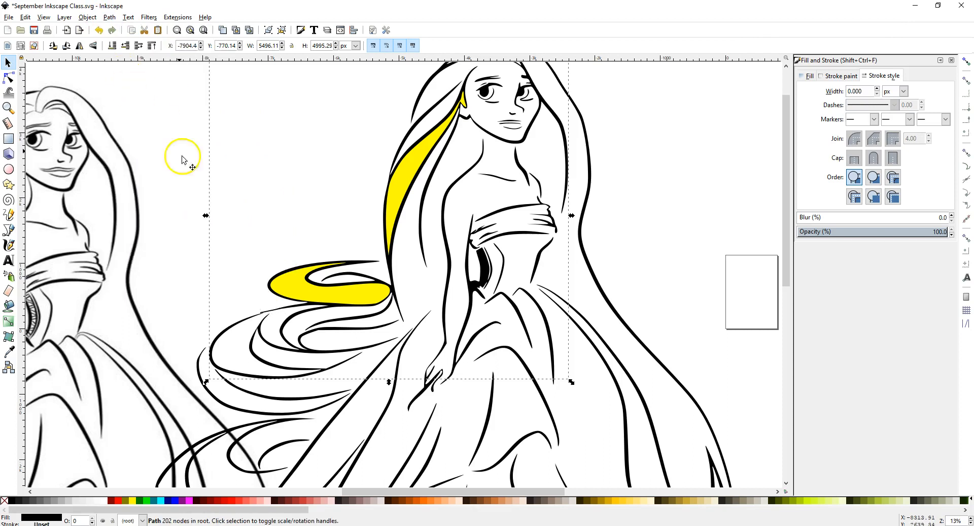
{"action": "left_click", "coordinate": [170, 200]}
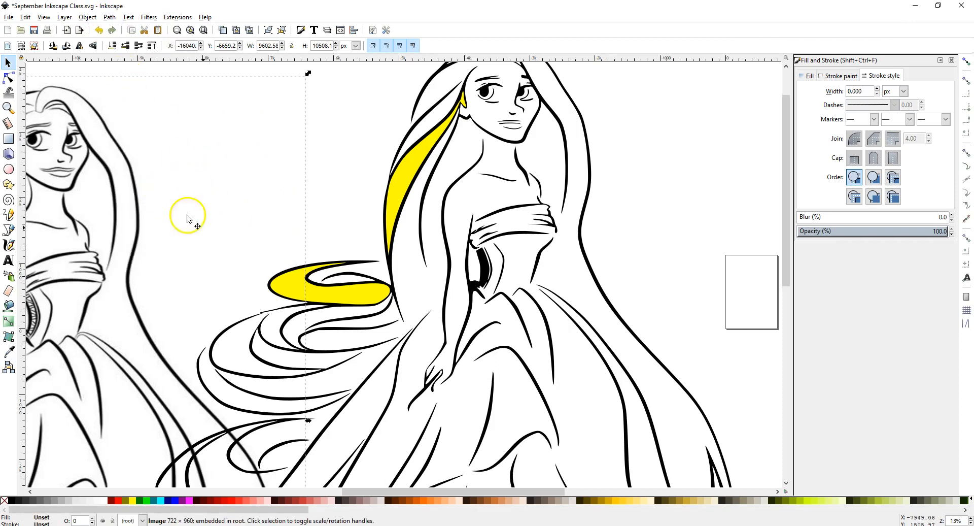
{"action": "left_click", "coordinate": [343, 198]}
Try moving the united hair outline up and away from its yellow fills, and undo the move.
{"action": "left_click_drag", "start_coordinate": [286, 309], "coordinate": [279, 261]}
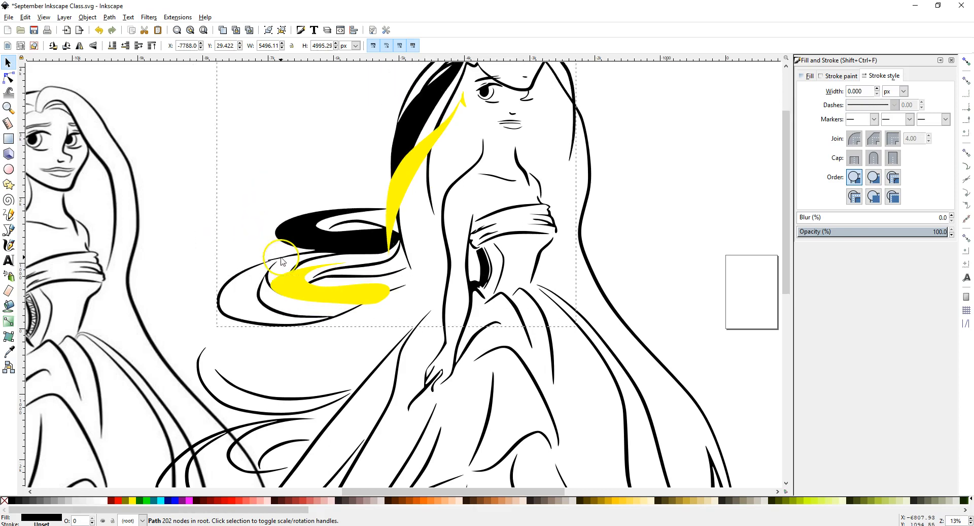
{"action": "left_click", "coordinate": [99, 30]}
{"action": "left_click", "coordinate": [100, 31]}
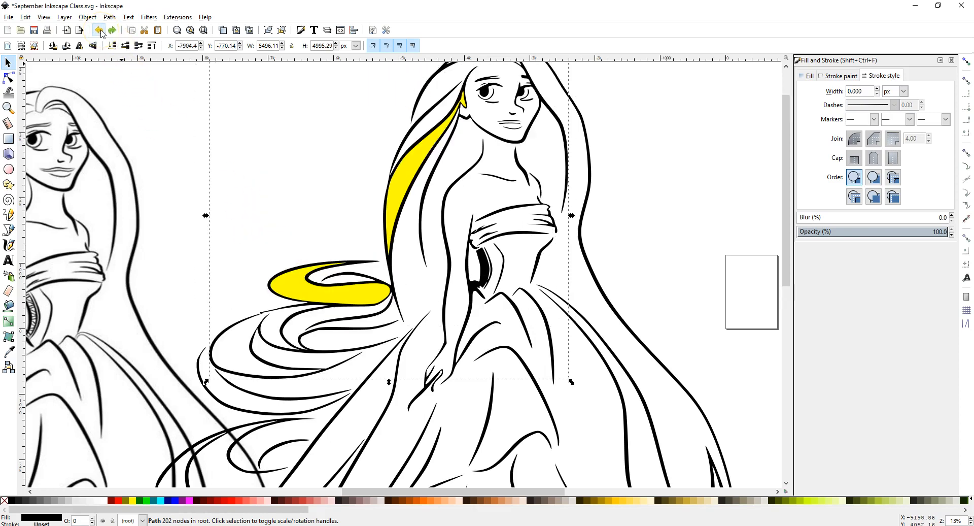
Move the original princess image farther away from the tracing.
{"action": "scroll", "coordinate": [419, 318], "scroll_direction": "down", "scroll_amount": 4}
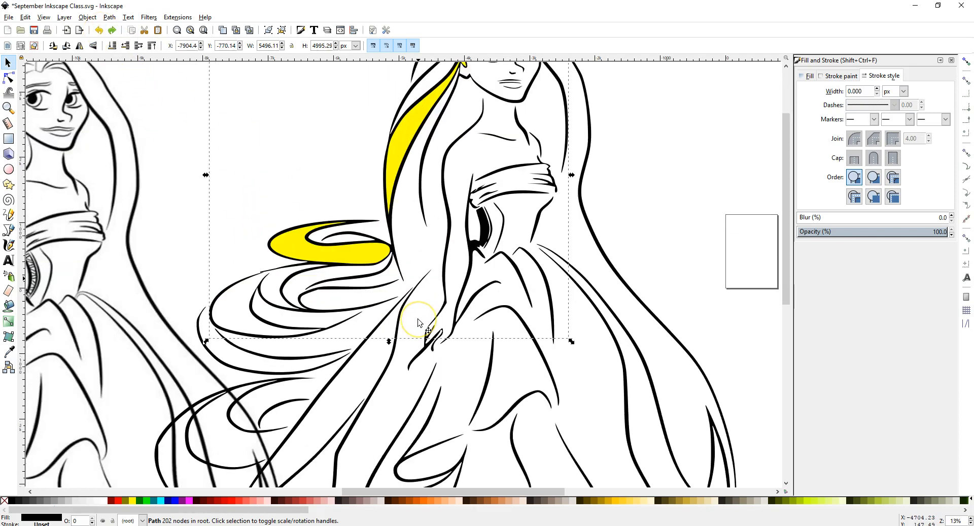
{"action": "left_click_drag", "start_coordinate": [120, 263], "coordinate": [18, 235]}
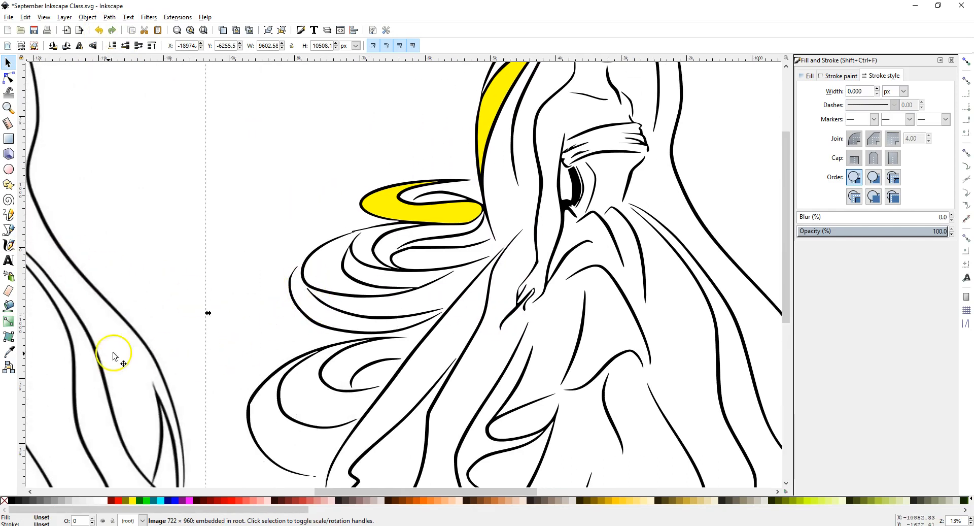
Draw a short straight line across the gap at the outer edge of the curls, with a 17.6 px stroke width.
{"action": "left_click", "coordinate": [8, 231]}
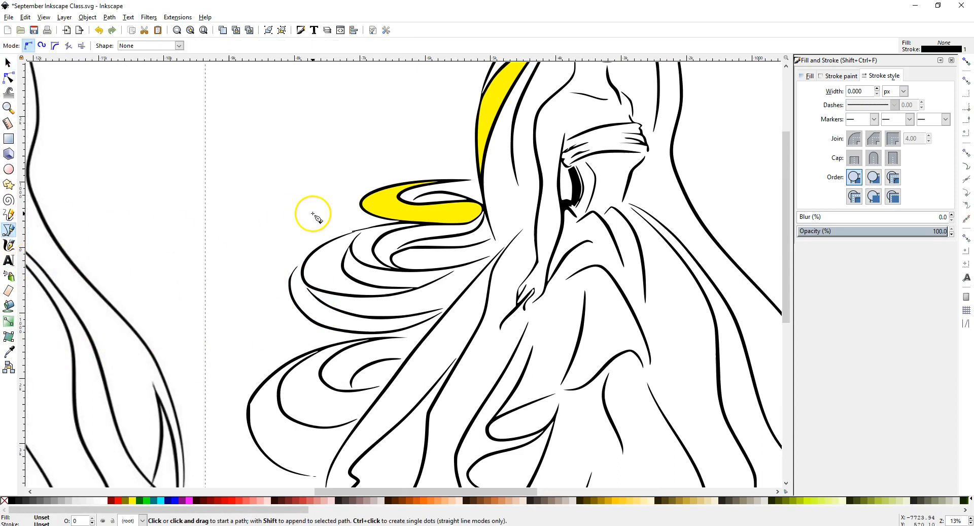
{"action": "left_click", "coordinate": [294, 271]}
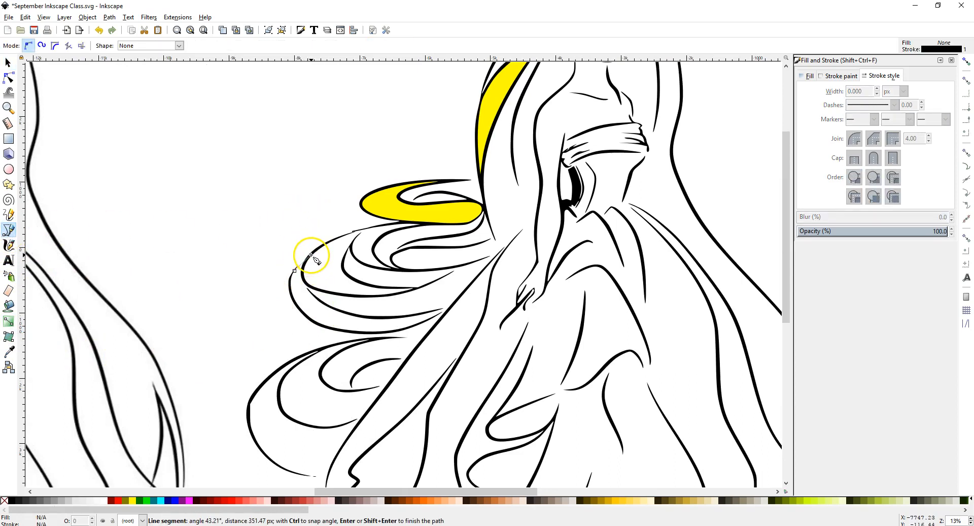
{"action": "double_click", "coordinate": [311, 255]}
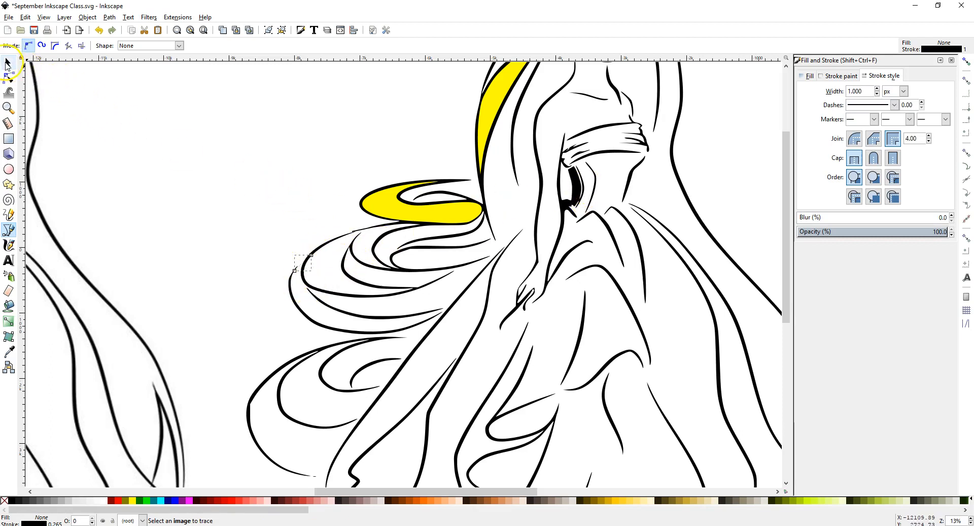
{"action": "left_click", "coordinate": [7, 63]}
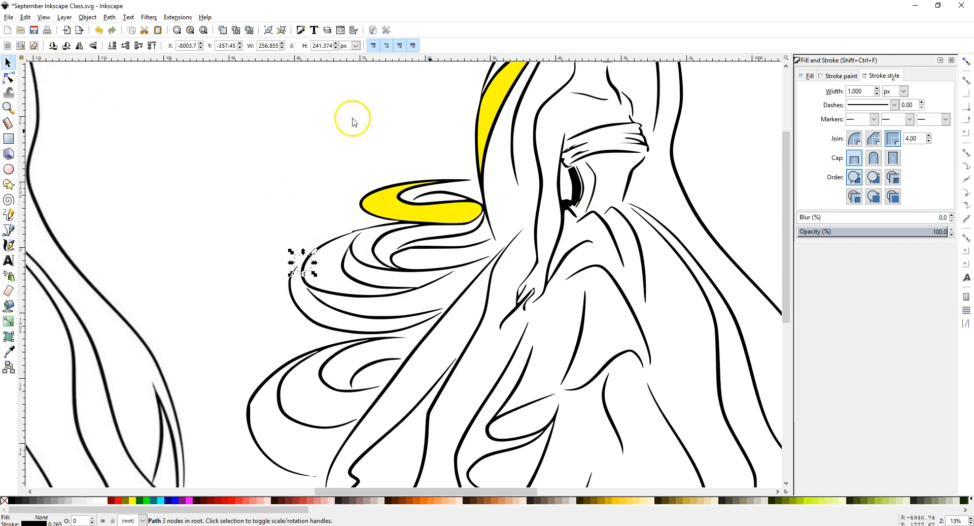
{"action": "left_click", "coordinate": [877, 89]}
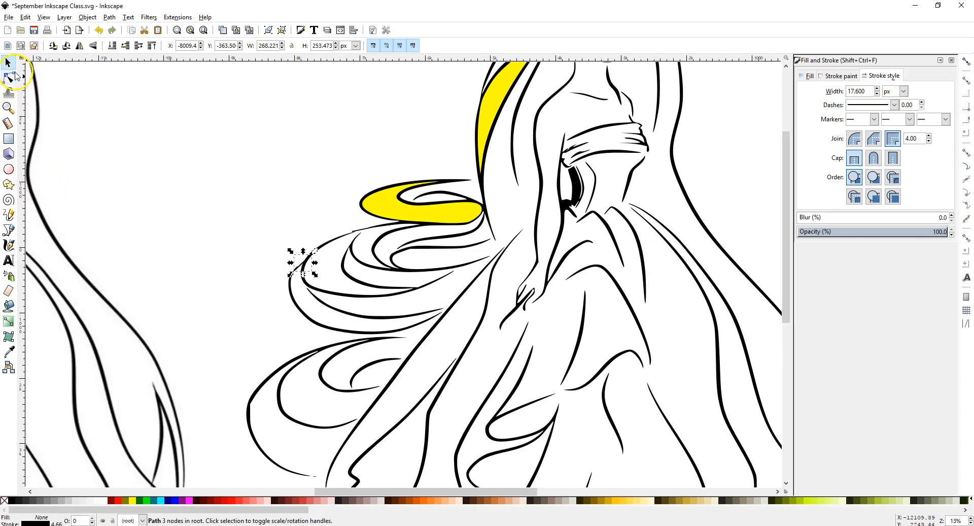
{"action": "left_click", "coordinate": [127, 144]}
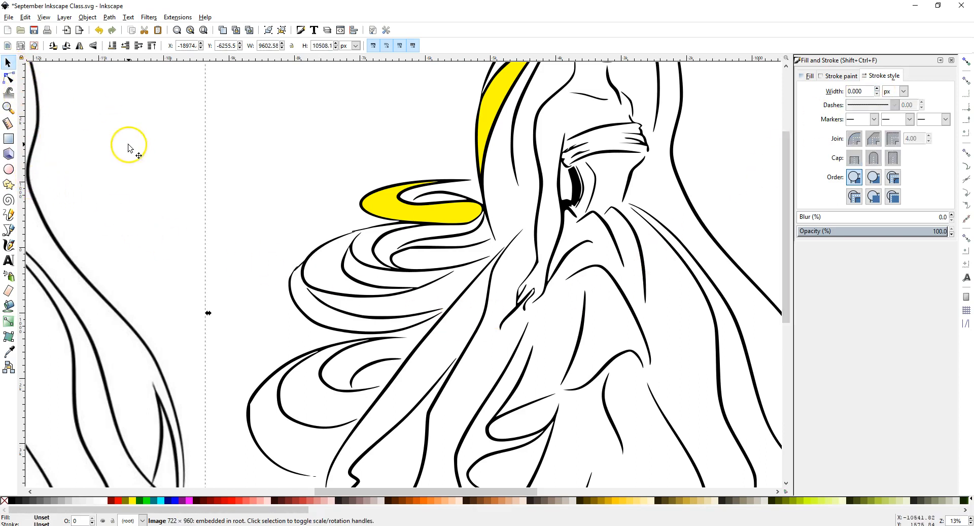
Draw a 17.1 px wide diagonal line joining the tips of the curls alongside the skirt edge, and convert its stroke to a path.
{"action": "left_click", "coordinate": [11, 231]}
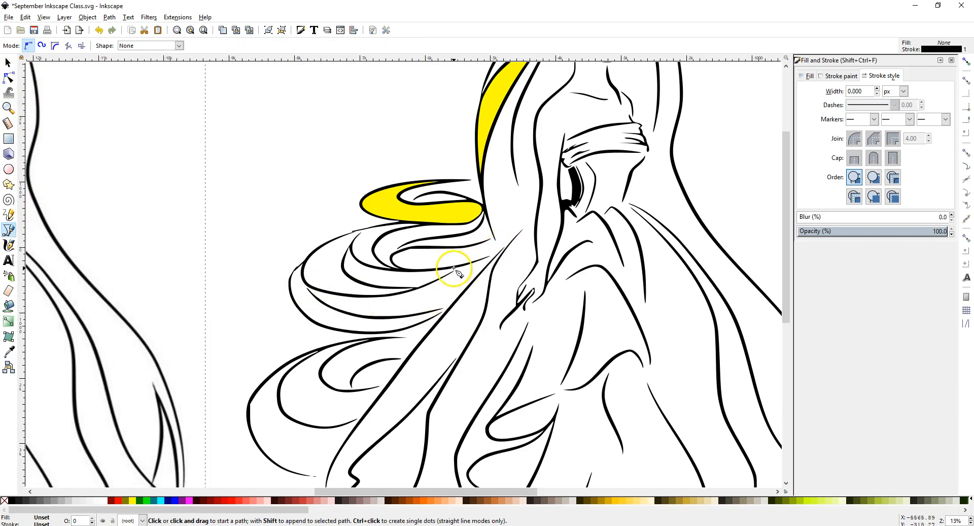
{"action": "left_click", "coordinate": [489, 257]}
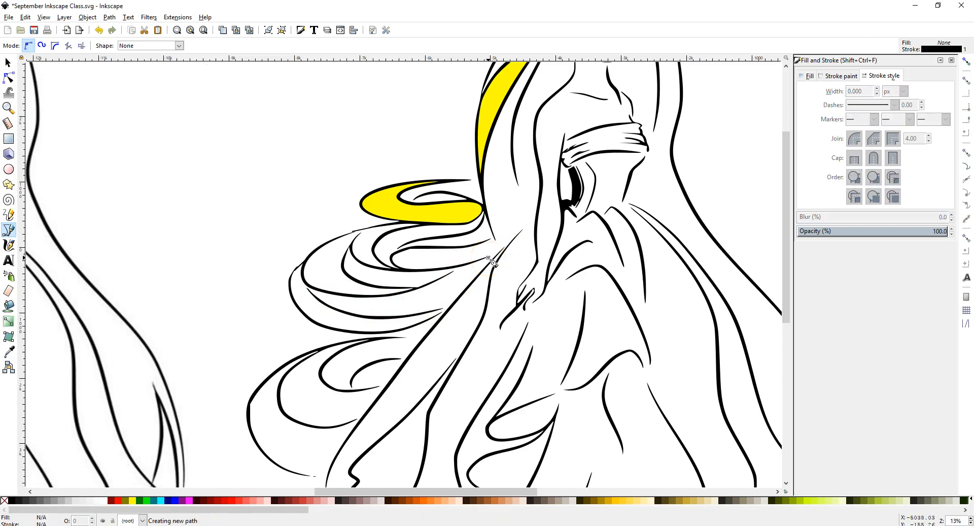
{"action": "double_click", "coordinate": [439, 315]}
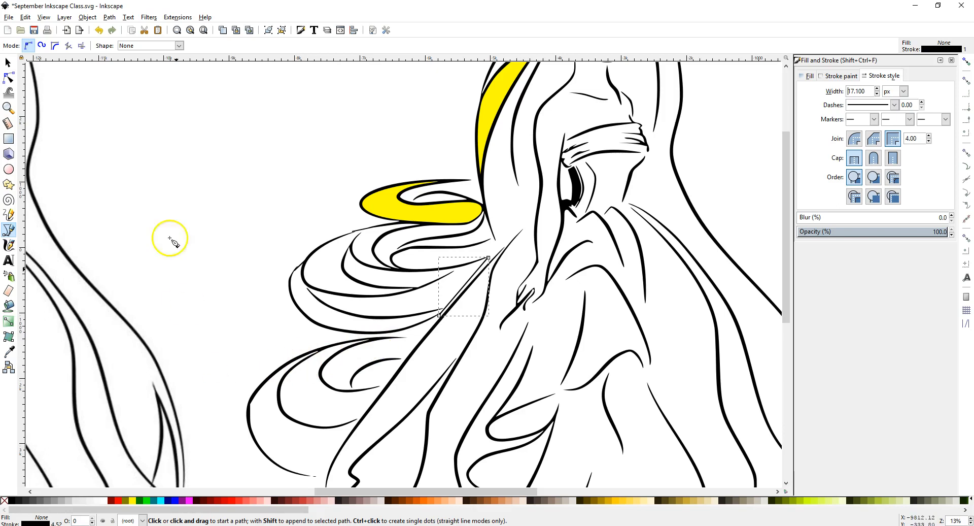
{"action": "left_click", "coordinate": [109, 17]}
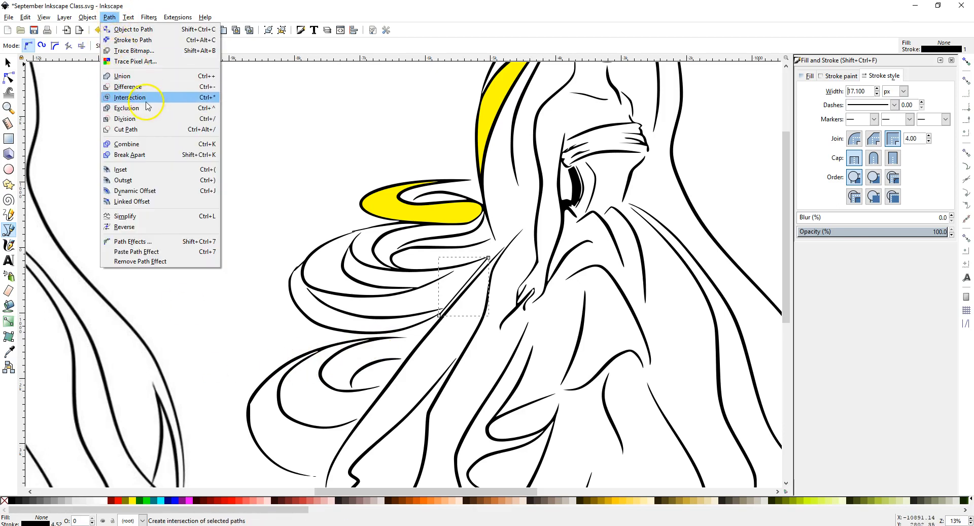
{"action": "left_click", "coordinate": [131, 39]}
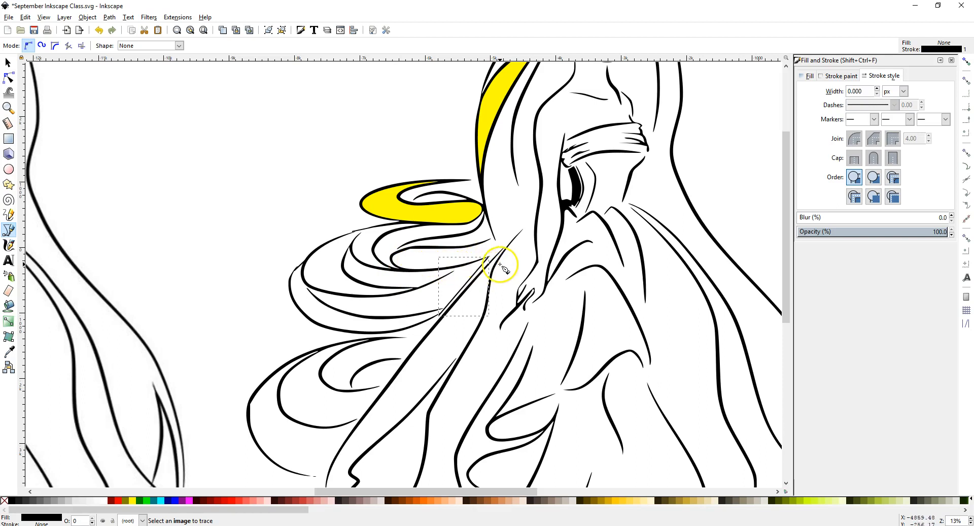
Unite the diagonal line beside the skirt with the main hair outline into one path.
{"action": "left_click", "coordinate": [406, 273]}
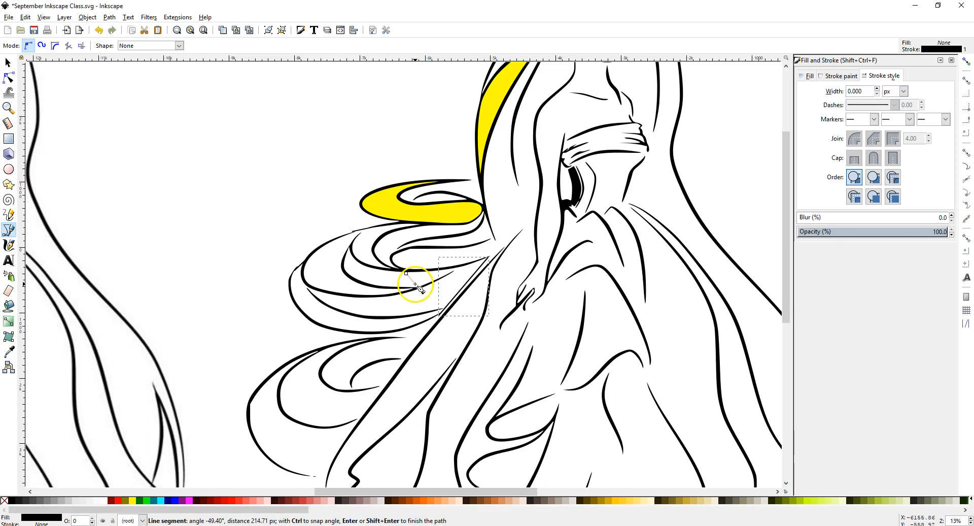
{"action": "key", "text": "Return"}
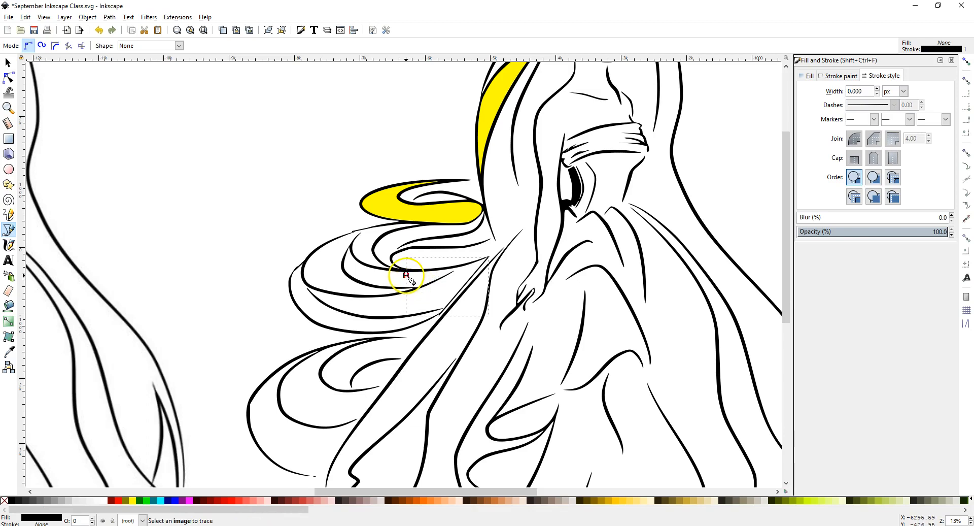
{"action": "left_click", "coordinate": [8, 62]}
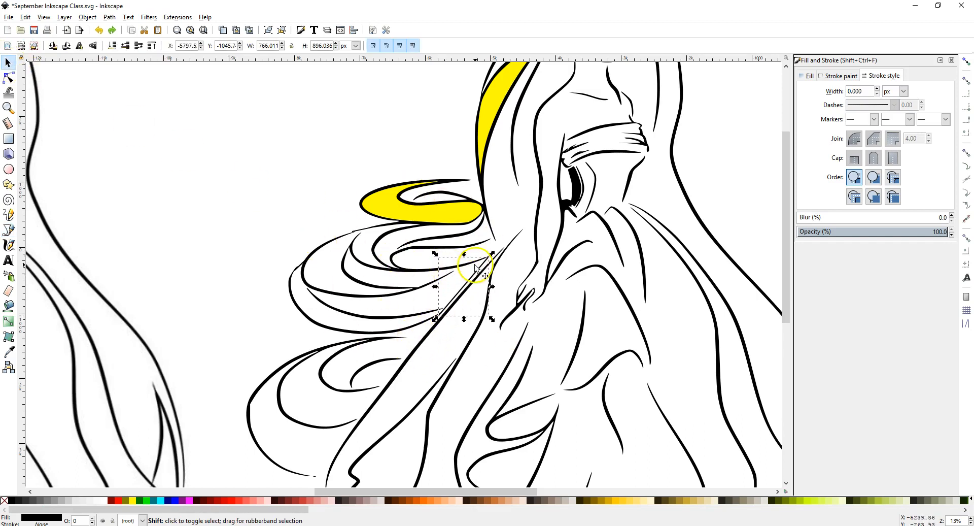
{"action": "left_click", "coordinate": [416, 272], "text": "shift"}
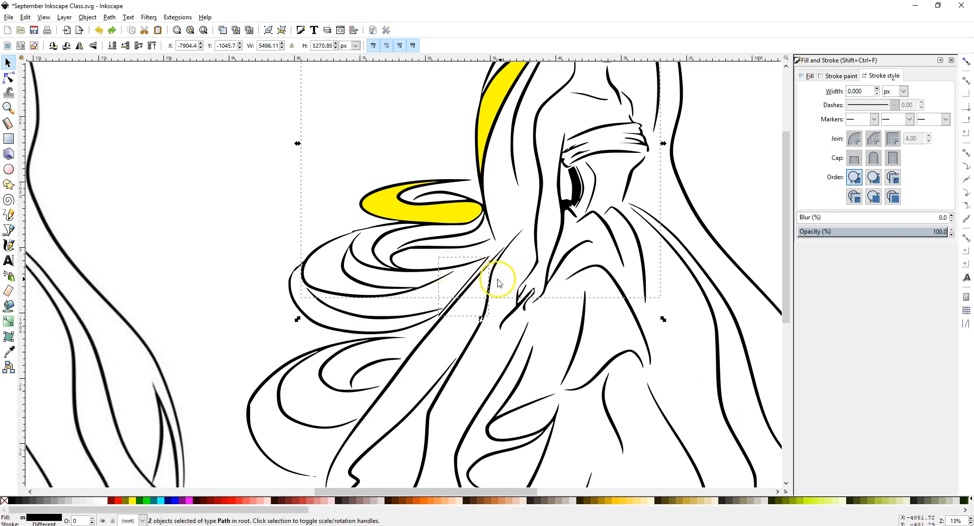
{"action": "left_click", "coordinate": [110, 18]}
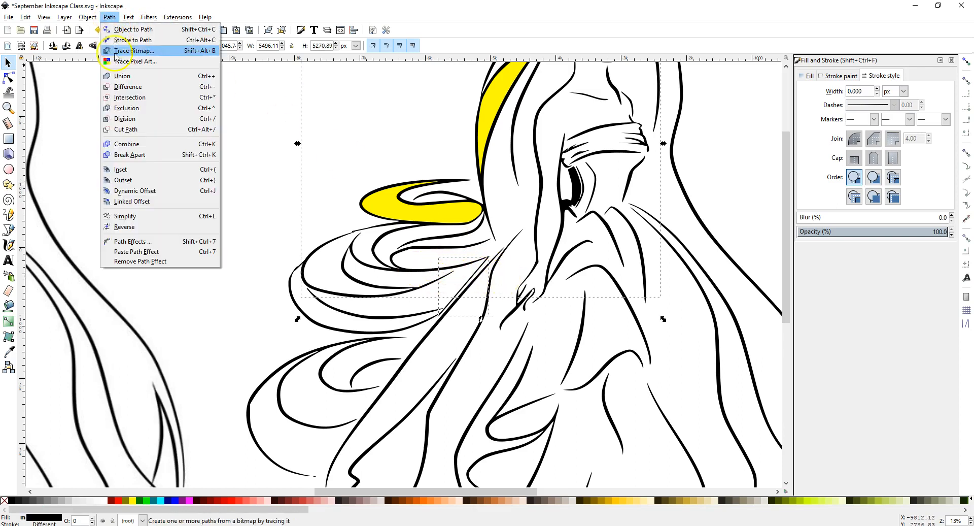
{"action": "left_click", "coordinate": [121, 77]}
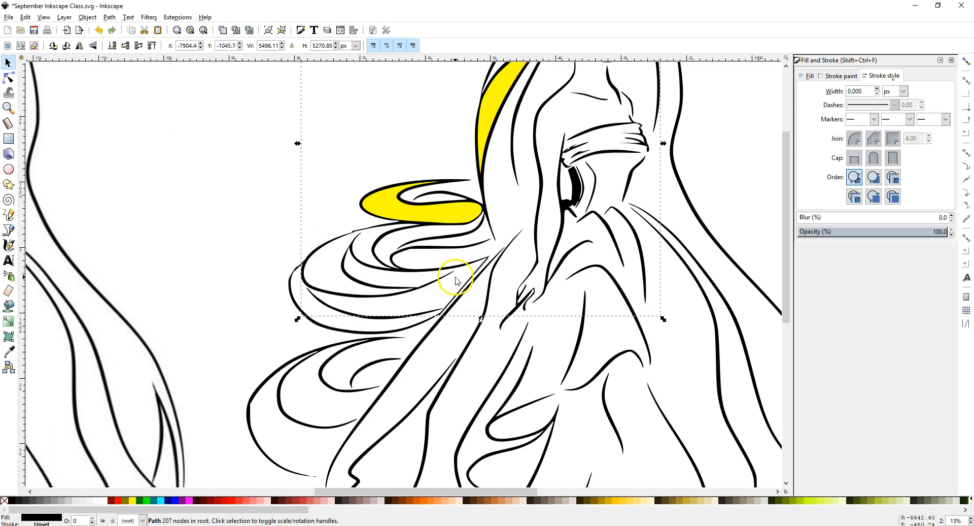
Try dragging the hair outline with its attached diagonal line away from the figure, undo the moves, and deselect it.
{"action": "left_click_drag", "start_coordinate": [466, 267], "coordinate": [442, 244]}
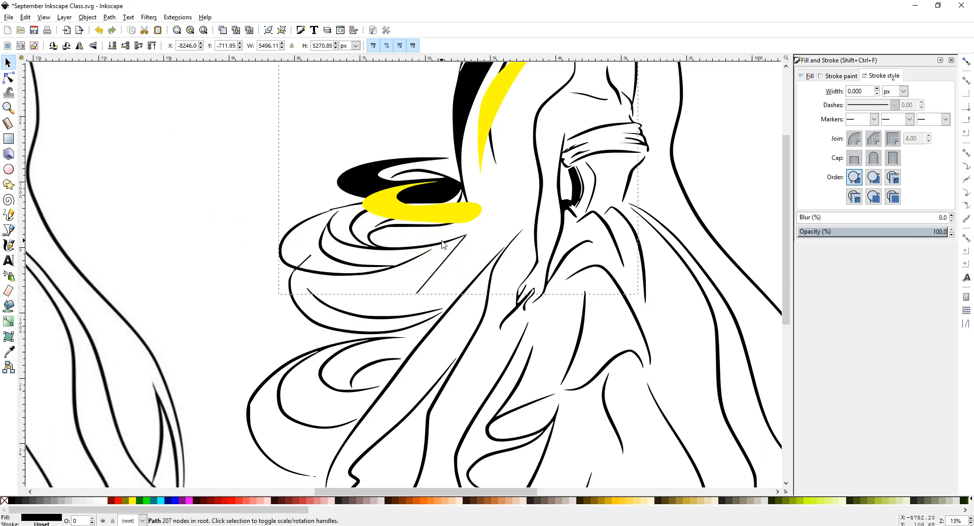
{"action": "left_click_drag", "start_coordinate": [442, 244], "coordinate": [343, 223]}
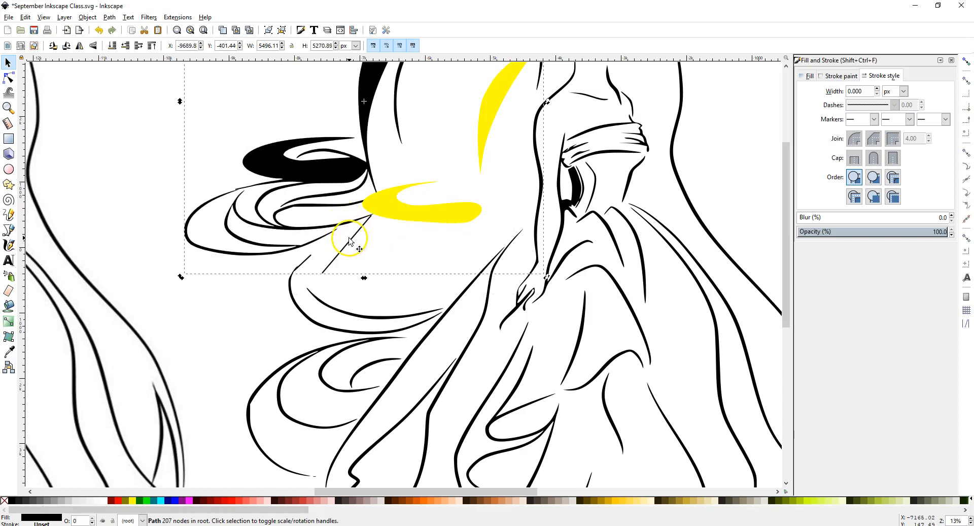
{"action": "left_click", "coordinate": [100, 30]}
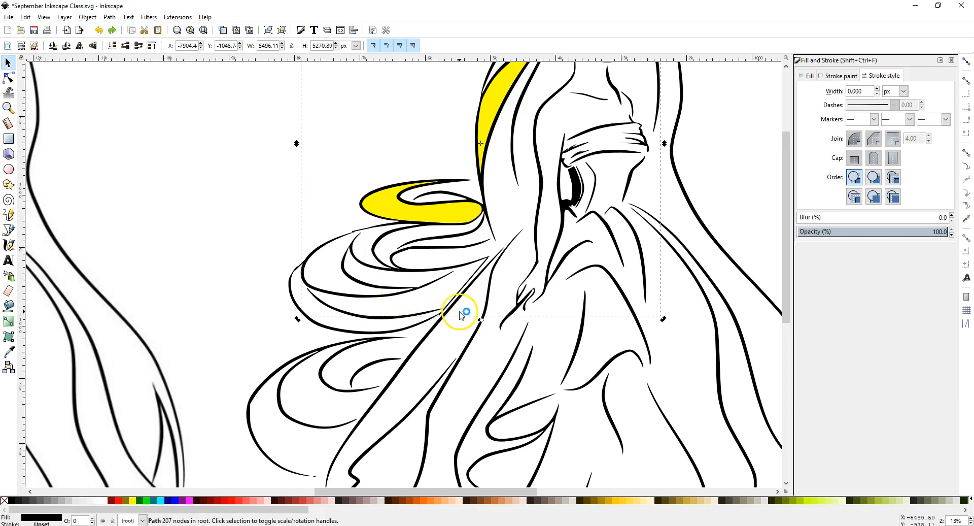
{"action": "left_click", "coordinate": [268, 266]}
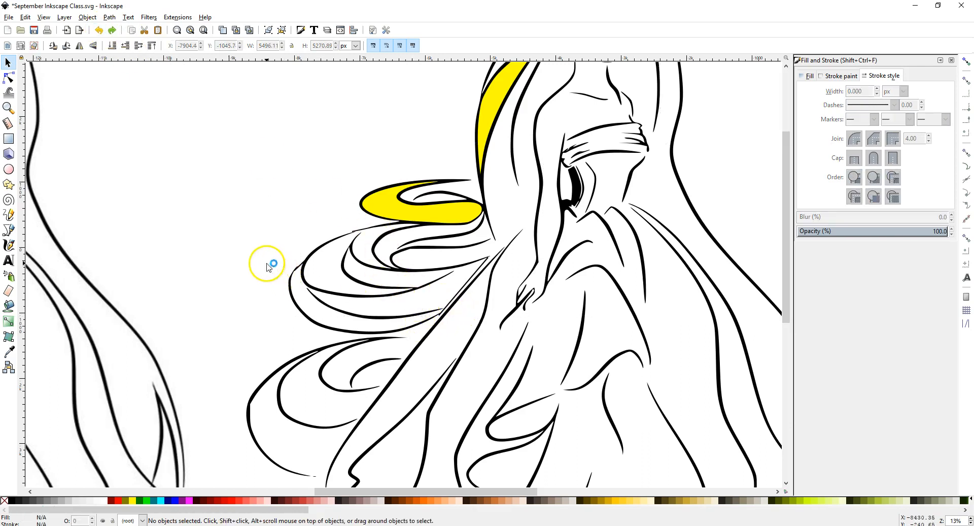
Nudge the main hair outline about 22 px right and 25 px up, adjusting where its diagonal line meets the lower curl.
{"action": "scroll", "coordinate": [434, 315], "scroll_direction": "up", "scroll_amount": 3}
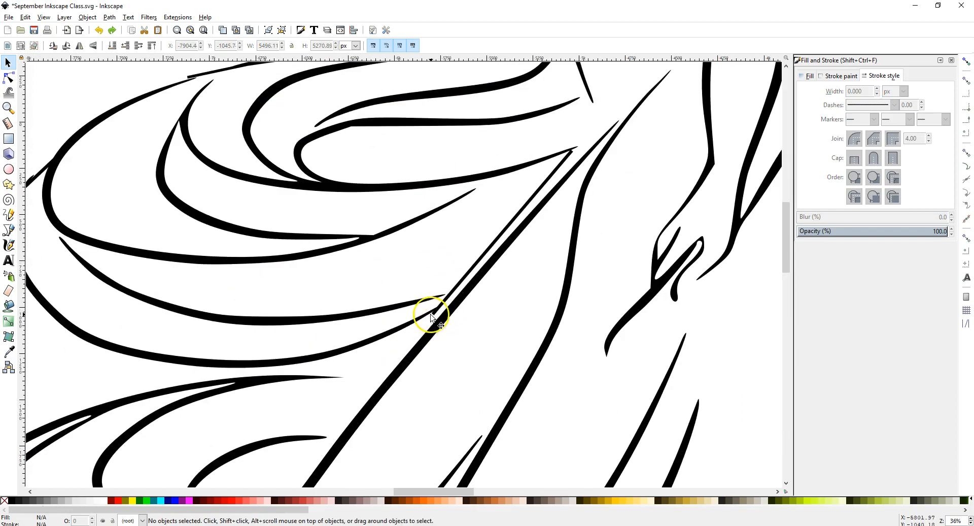
{"action": "left_click", "coordinate": [445, 302]}
{"action": "left_click_drag", "start_coordinate": [446, 303], "coordinate": [450, 296]}
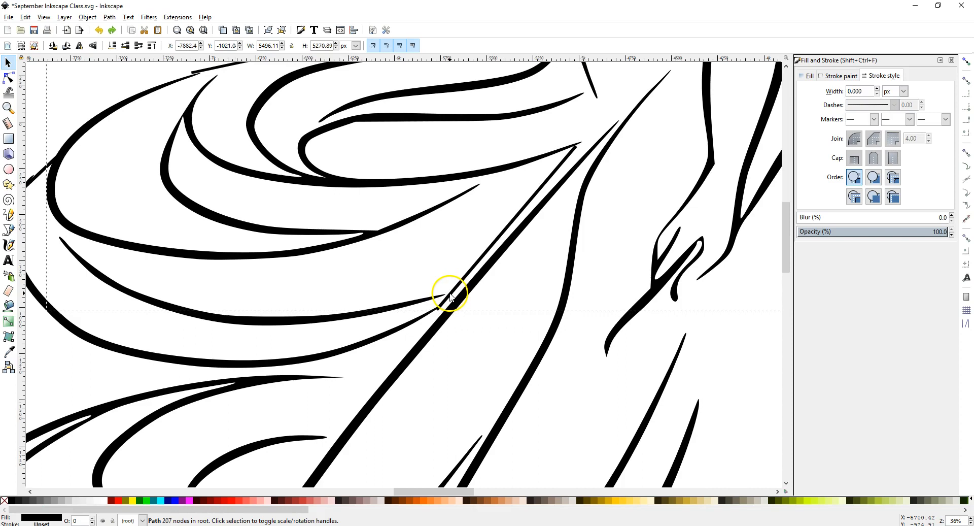
Unite the lower outer curl with the main hair outline into one path.
{"action": "left_click", "coordinate": [389, 338], "text": "shift"}
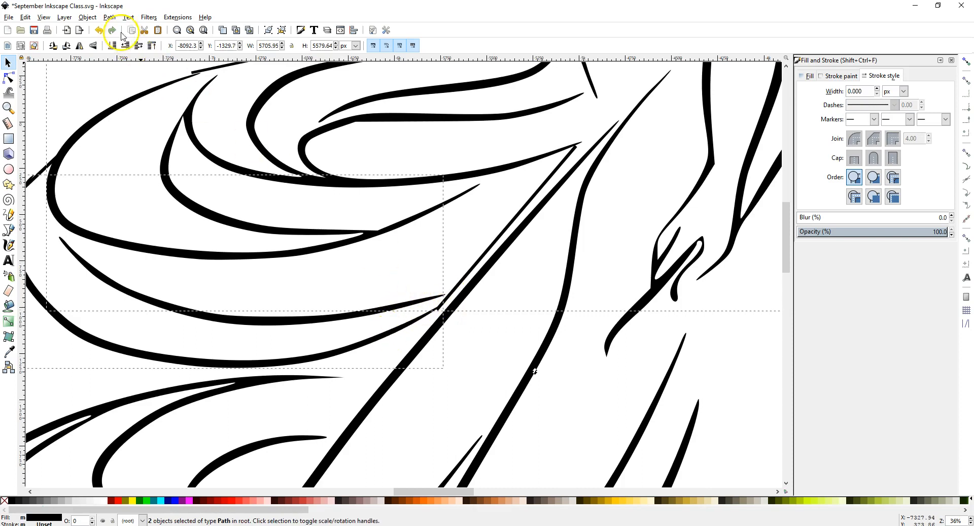
{"action": "left_click", "coordinate": [109, 17]}
{"action": "left_click", "coordinate": [125, 77]}
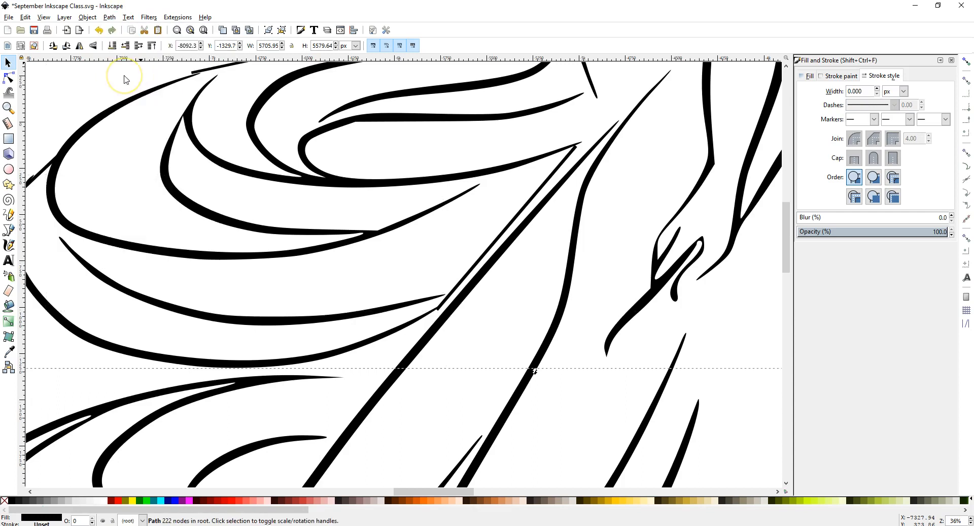
Try shifting the inner lower curl up and the main hair outline right toward the skirt's diagonal edge.
{"action": "mouse_move", "coordinate": [431, 303]}
{"action": "left_mouse_down"}
{"action": "mouse_move", "coordinate": [412, 246]}
{"action": "mouse_move", "coordinate": [426, 291]}
{"action": "left_mouse_up"}
{"action": "left_click", "coordinate": [486, 250]}
{"action": "mouse_move", "coordinate": [486, 250]}
{"action": "left_mouse_down"}
{"action": "mouse_move", "coordinate": [463, 200]}
{"action": "mouse_move", "coordinate": [489, 247]}
{"action": "left_mouse_up"}
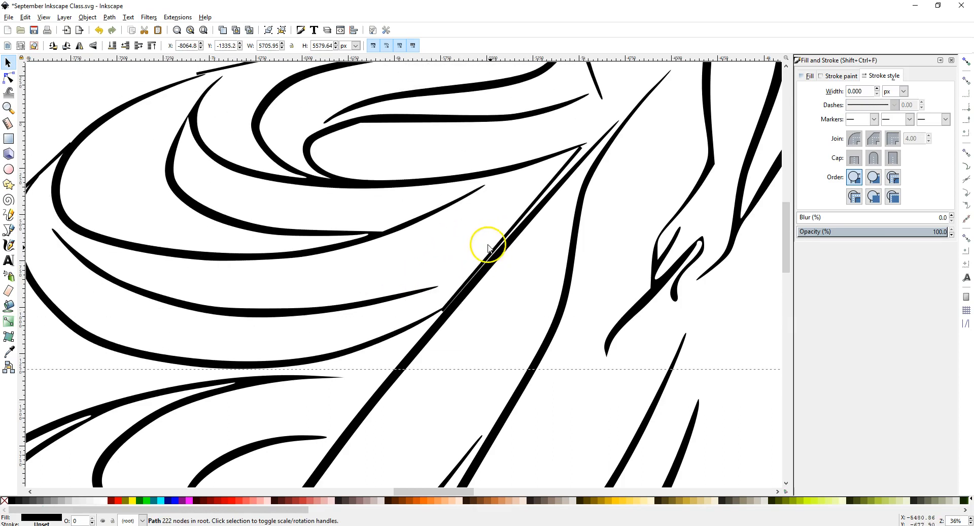
Undo the latest changes to the curl line and the main hair outline, including the outline's earlier nudge.
{"action": "left_click", "coordinate": [100, 32]}
{"action": "left_click", "coordinate": [99, 32]}
{"action": "left_click", "coordinate": [99, 32]}
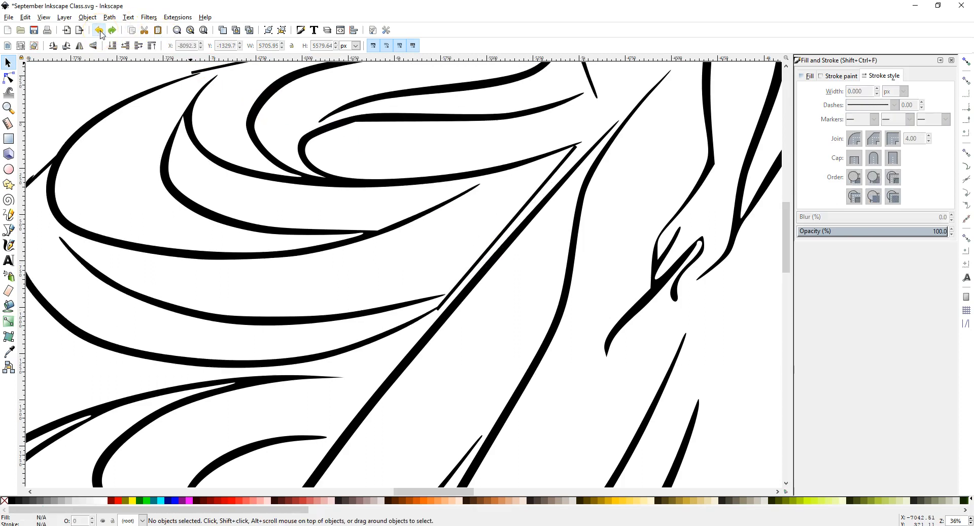
{"action": "left_click", "coordinate": [100, 32]}
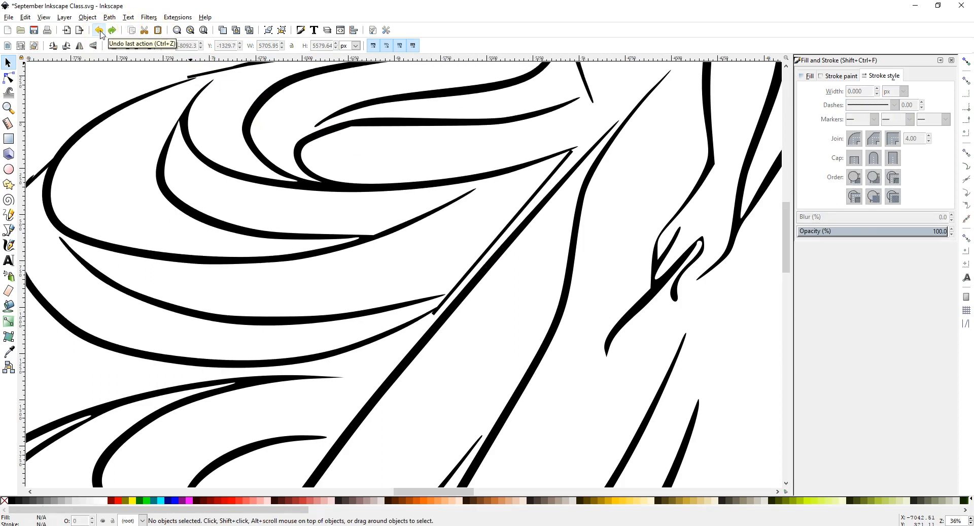
{"action": "left_click", "coordinate": [99, 32]}
{"action": "left_click", "coordinate": [100, 31]}
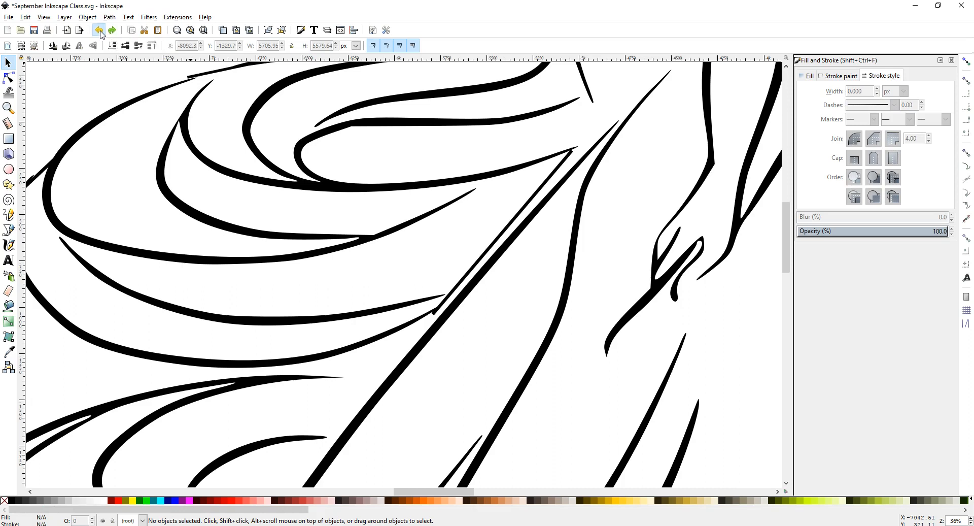
Fill the lower hair curls and the outer curl above them yellow with Paint Bucket, and try filling the enclosed inner curl.
{"action": "scroll", "coordinate": [357, 217], "scroll_direction": "down", "scroll_amount": 2, "text": "ctrl"}
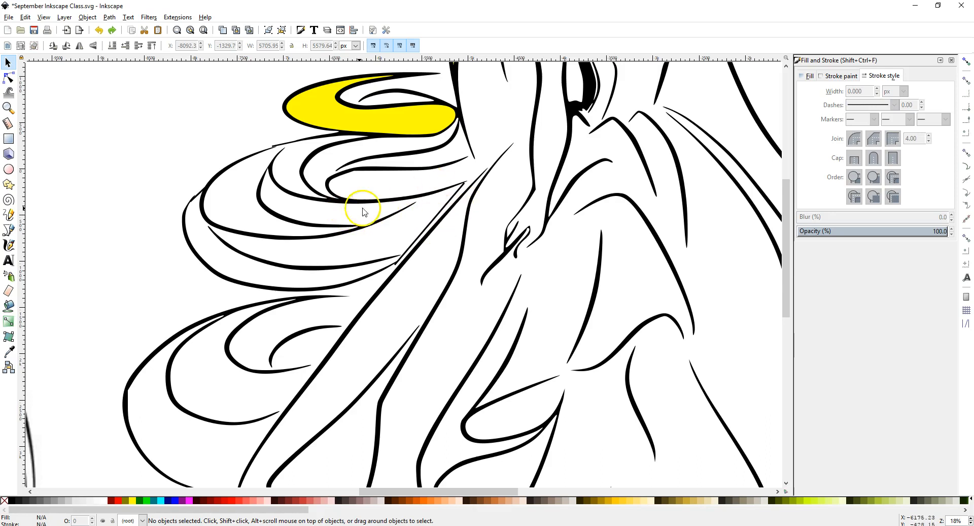
{"action": "left_click", "coordinate": [10, 306]}
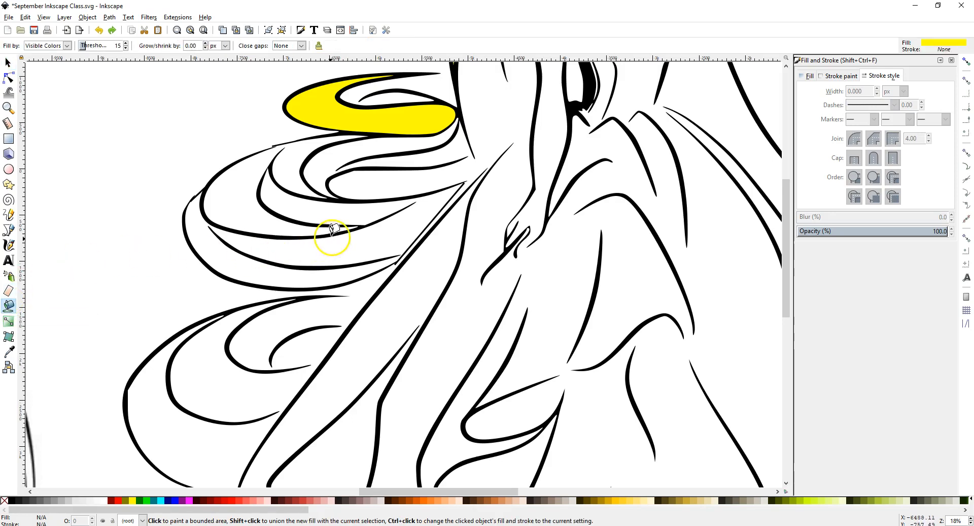
{"action": "left_click", "coordinate": [398, 218]}
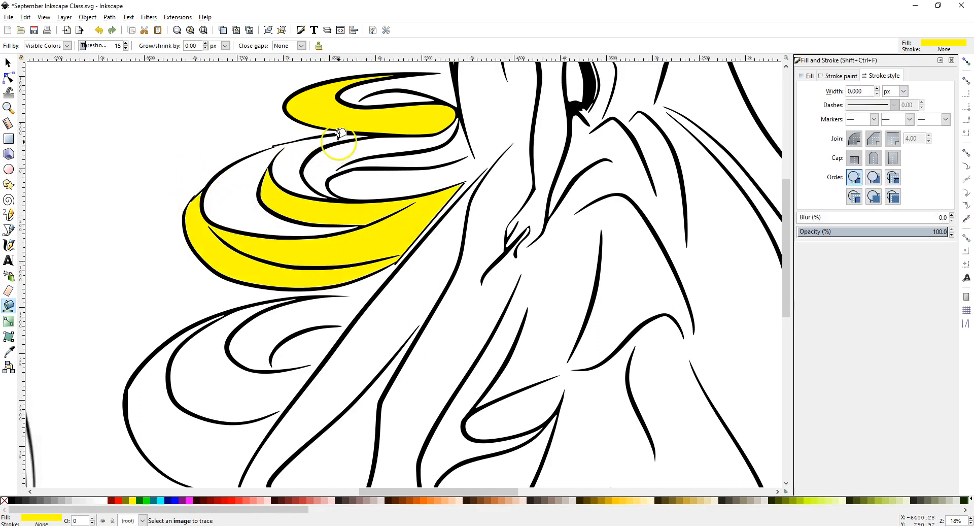
{"action": "left_click", "coordinate": [297, 146]}
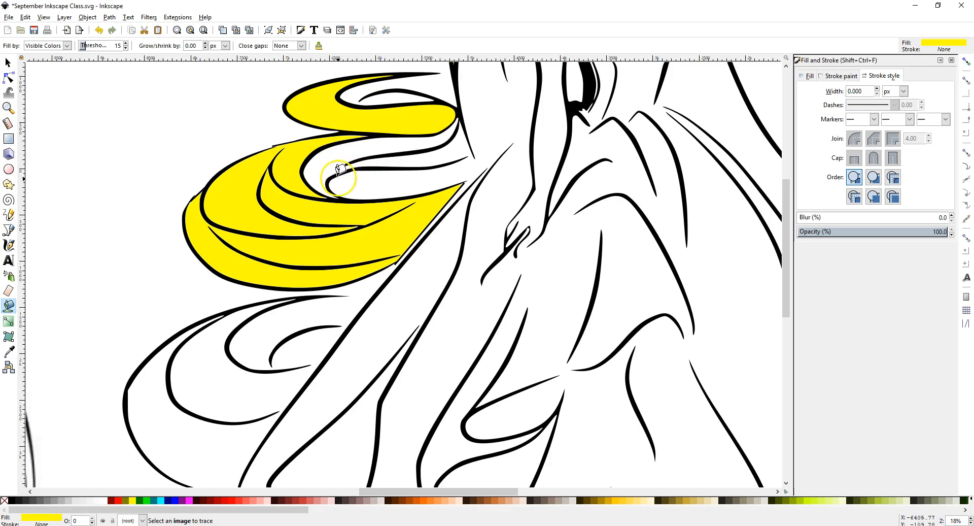
{"action": "left_click", "coordinate": [331, 155]}
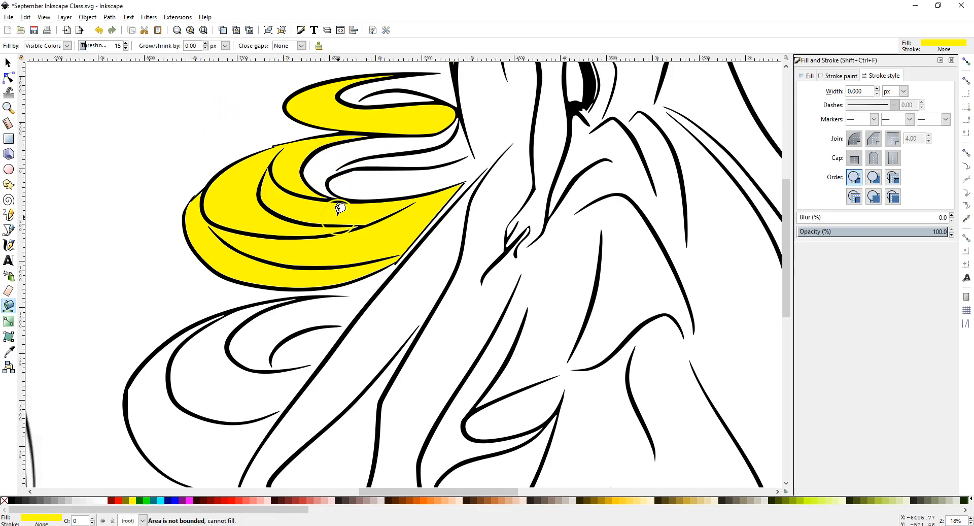
{"action": "left_click", "coordinate": [8, 63]}
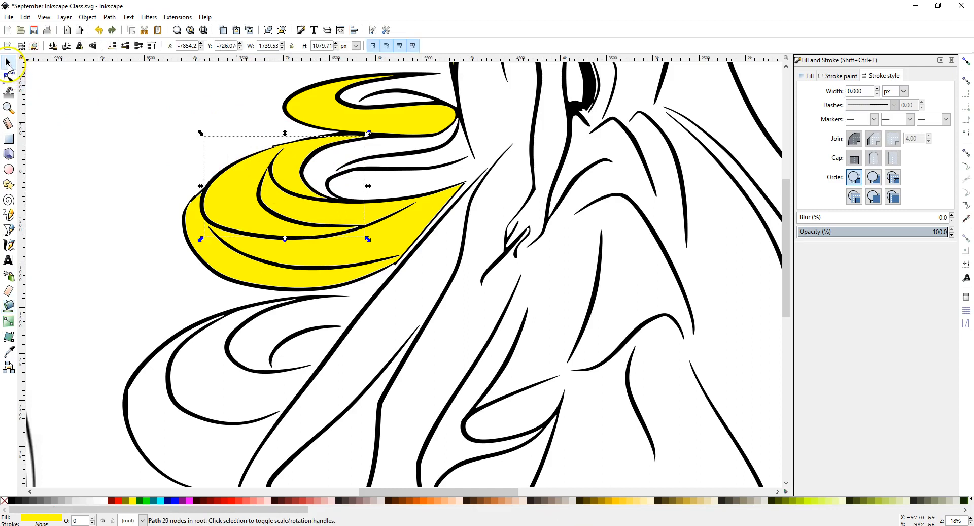
{"action": "left_click", "coordinate": [146, 148]}
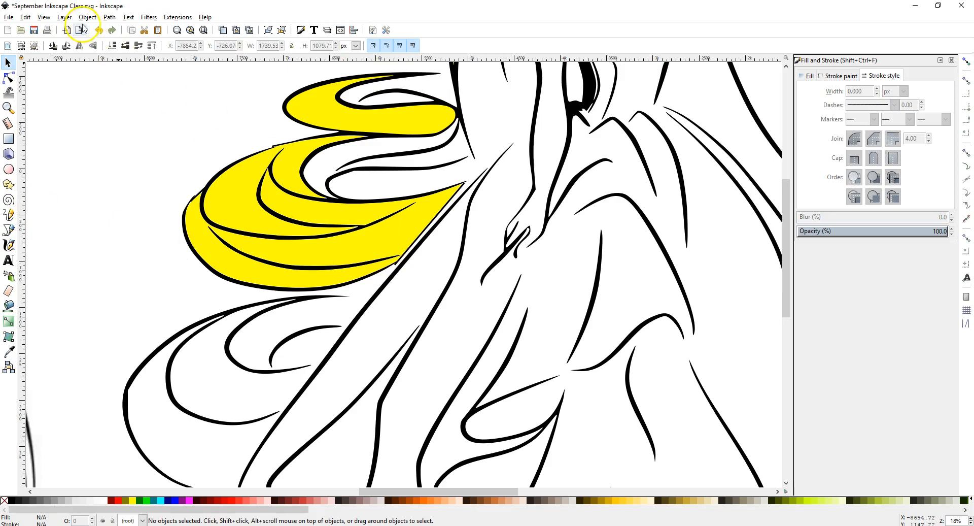
{"action": "left_click", "coordinate": [108, 20]}
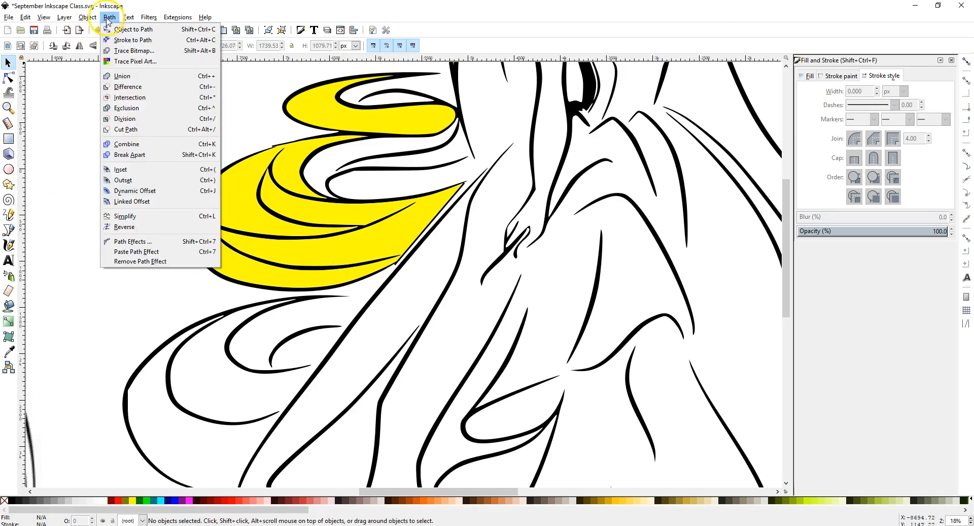
{"action": "left_click", "coordinate": [117, 43]}
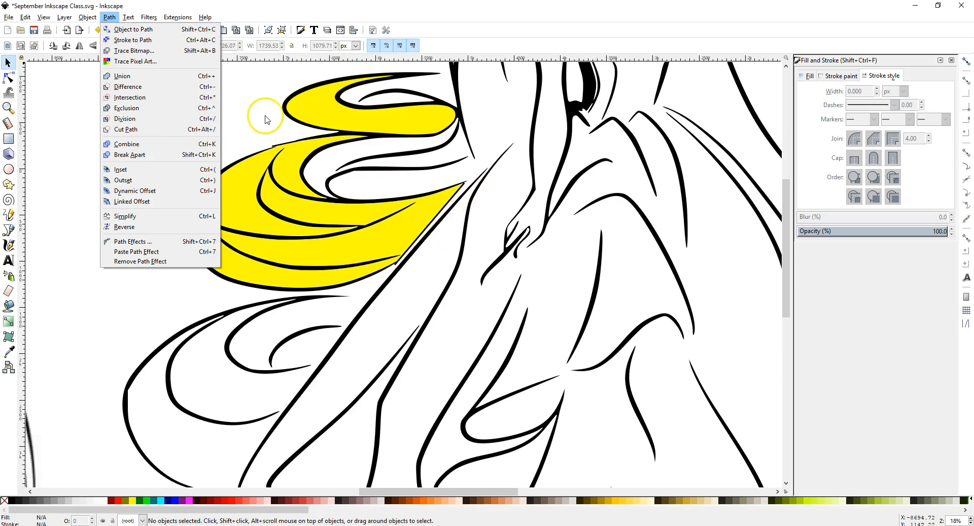
Select all parts of the partly colored princess tracing and group them.
{"action": "scroll", "coordinate": [390, 239], "scroll_direction": "down", "scroll_amount": 4}
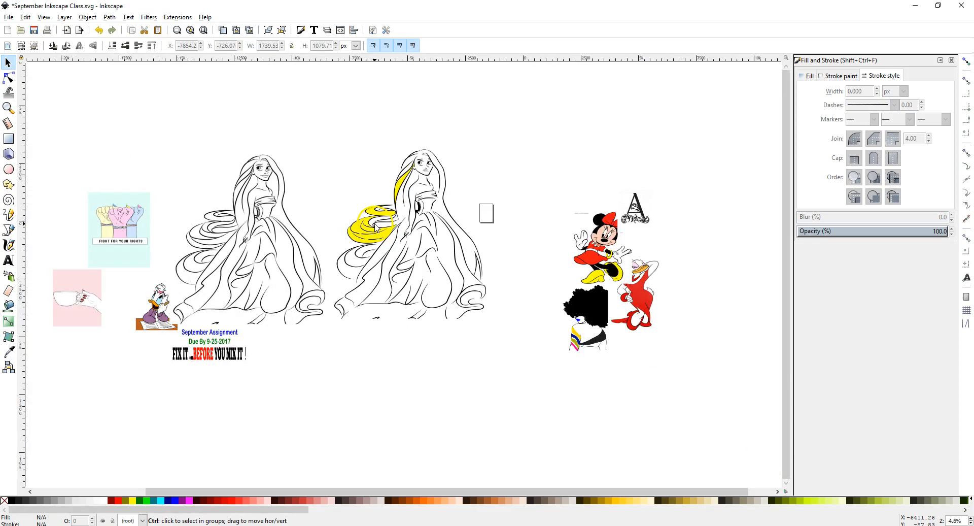
{"action": "scroll", "coordinate": [375, 227], "scroll_direction": "up", "scroll_amount": 1}
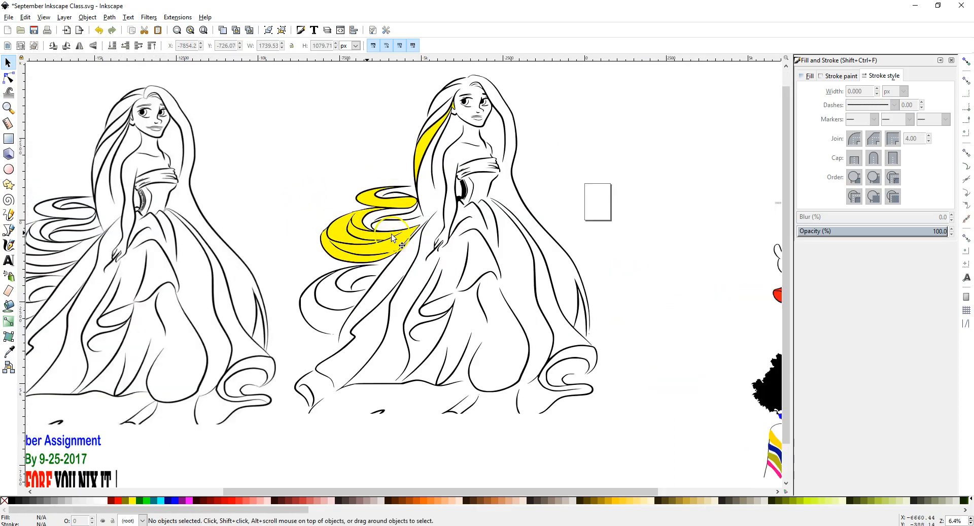
{"action": "left_click_drag", "start_coordinate": [268, 66], "coordinate": [664, 448]}
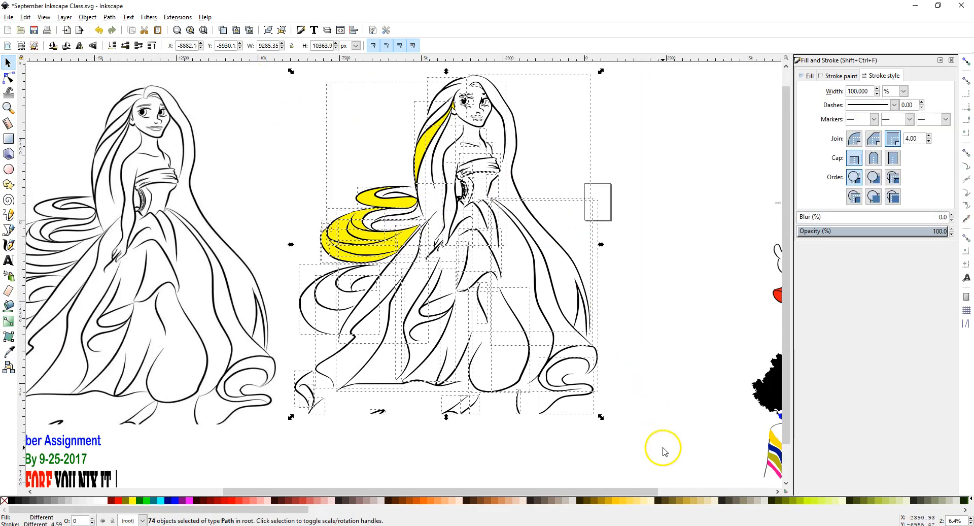
{"action": "left_click", "coordinate": [269, 31]}
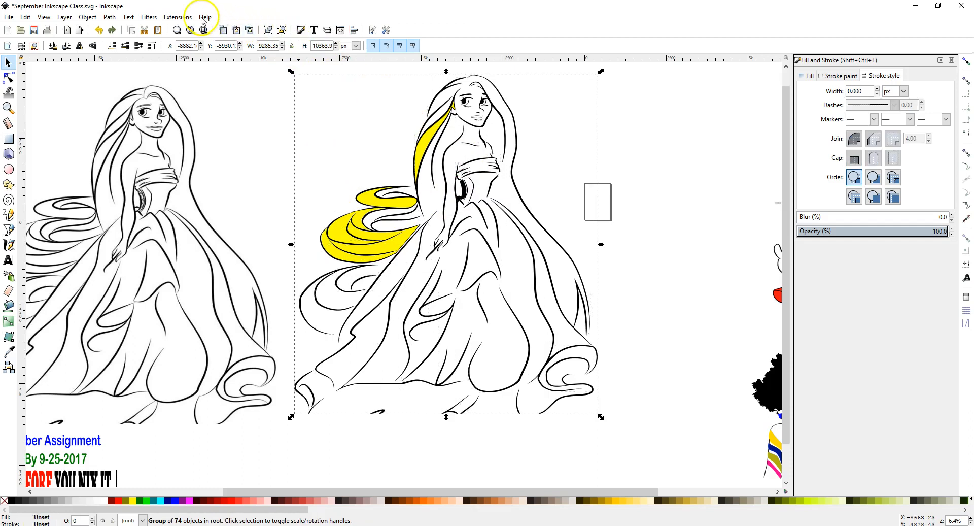
{"action": "left_click", "coordinate": [110, 17]}
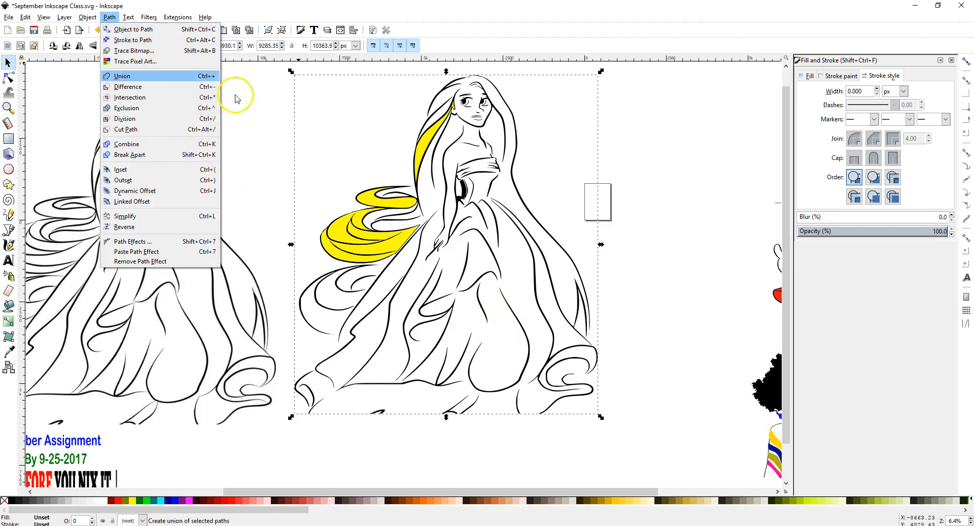
{"action": "left_click", "coordinate": [260, 113]}
Shrink the grouped princess tracing and the original princess image, and place them together just above the assignment text.
{"action": "left_click_drag", "start_coordinate": [290, 71], "coordinate": [423, 292]}
{"action": "left_click_drag", "start_coordinate": [519, 364], "coordinate": [252, 442]}
{"action": "left_click", "coordinate": [175, 269]}
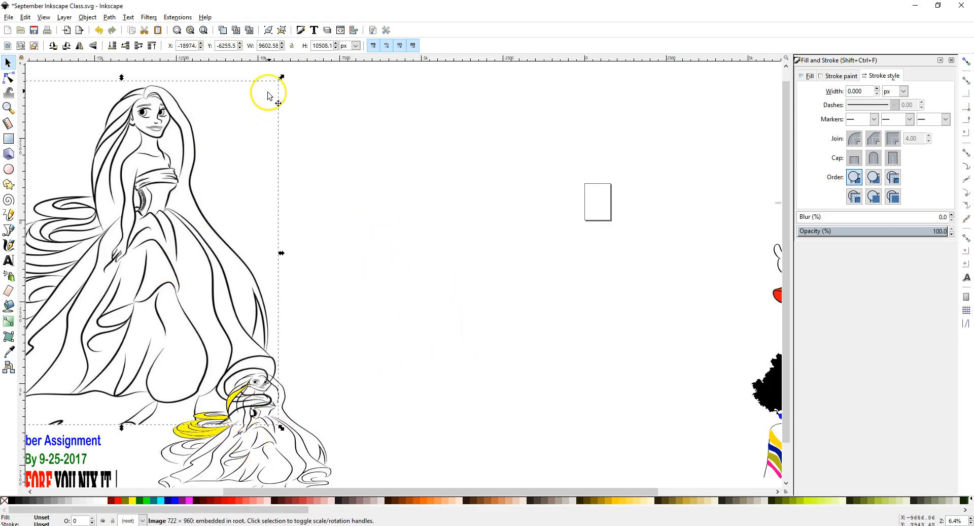
{"action": "left_click_drag", "start_coordinate": [281, 77], "coordinate": [87, 323]}
{"action": "left_click_drag", "start_coordinate": [231, 412], "coordinate": [112, 350]}
{"action": "left_click", "coordinate": [348, 233]}
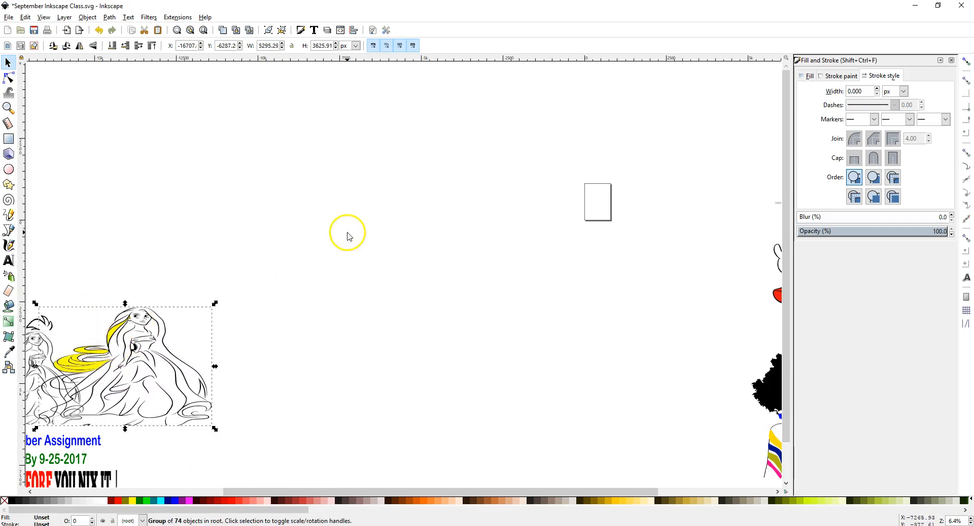
Move the image of the woman with the afro to the empty area beside the princesses and enlarge it to about 8231 × 10446 px.
{"action": "left_click", "coordinate": [952, 61]}
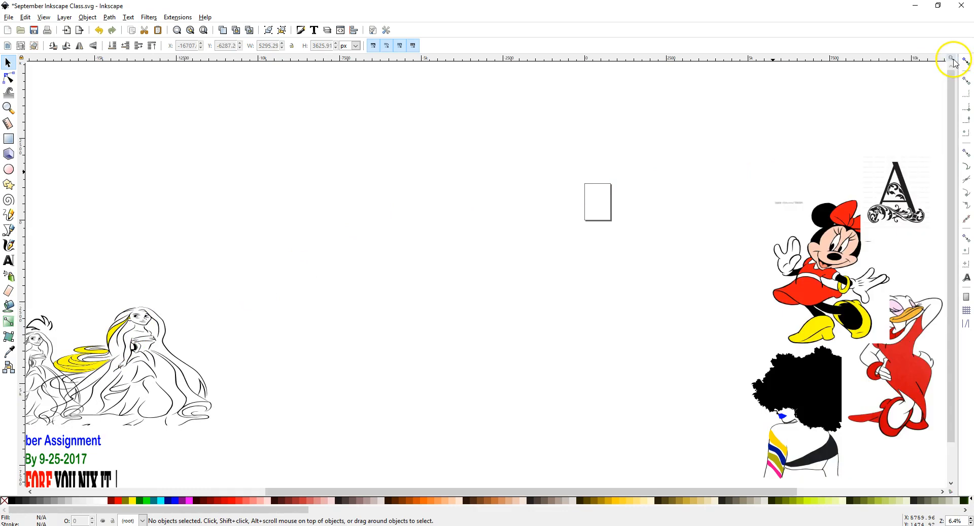
{"action": "left_click", "coordinate": [821, 397]}
{"action": "left_click_drag", "start_coordinate": [821, 397], "coordinate": [287, 154]}
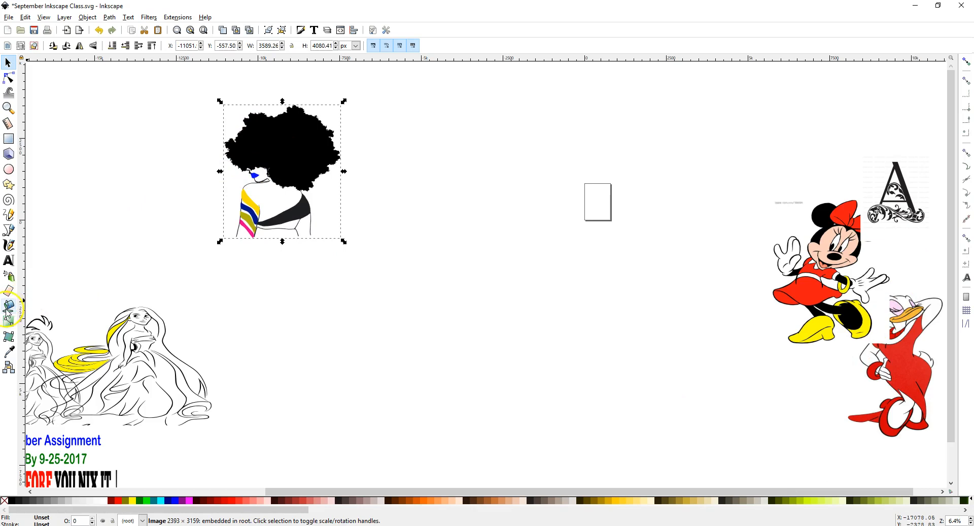
{"action": "left_click_drag", "start_coordinate": [344, 241], "coordinate": [495, 447]}
{"action": "left_click_drag", "start_coordinate": [331, 273], "coordinate": [252, 229]}
{"action": "left_click_drag", "start_coordinate": [237, 291], "coordinate": [238, 291]}
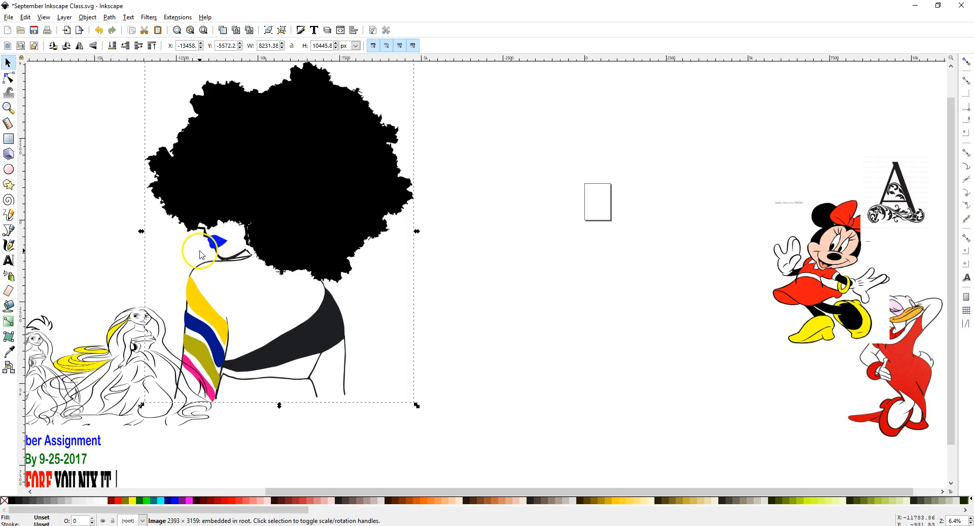
{"action": "left_click_drag", "start_coordinate": [289, 251], "coordinate": [332, 244]}
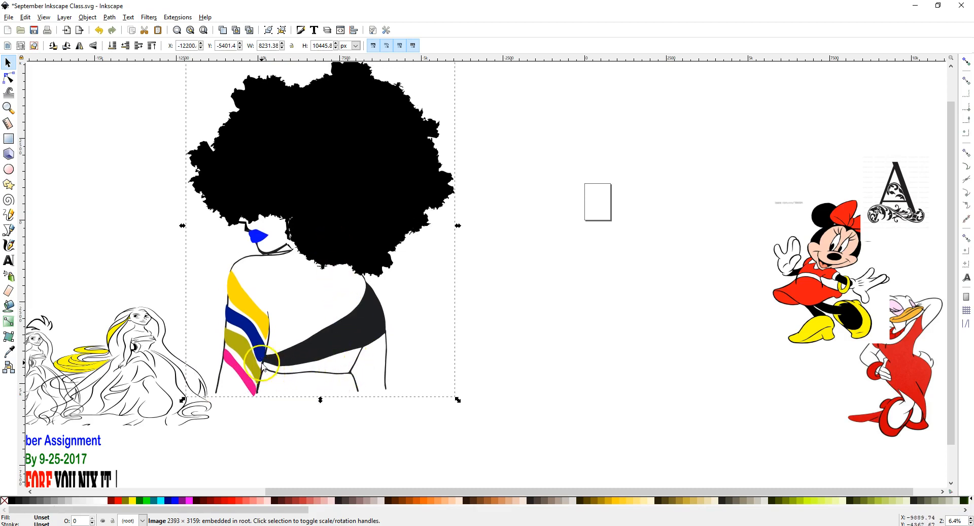
{"action": "left_click_drag", "start_coordinate": [272, 253], "coordinate": [280, 259]}
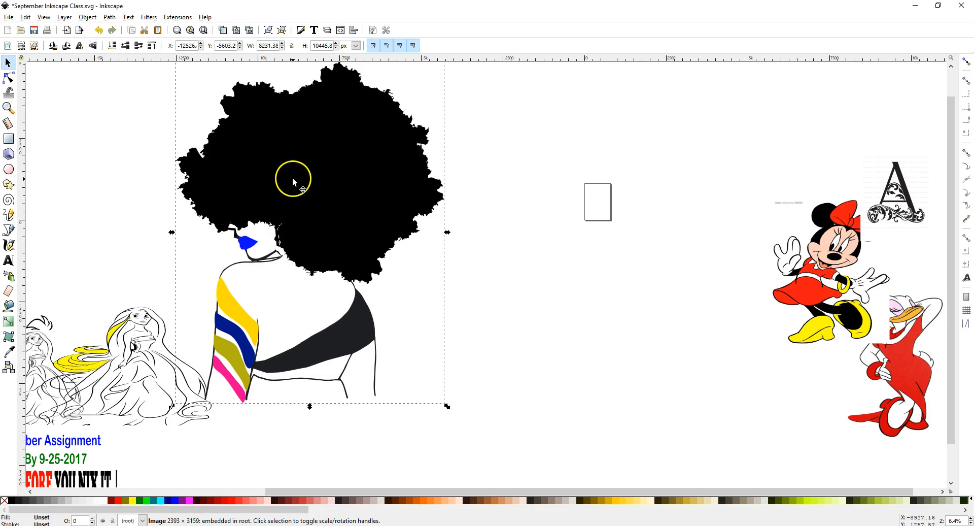
{"action": "left_click_drag", "start_coordinate": [291, 175], "coordinate": [286, 176]}
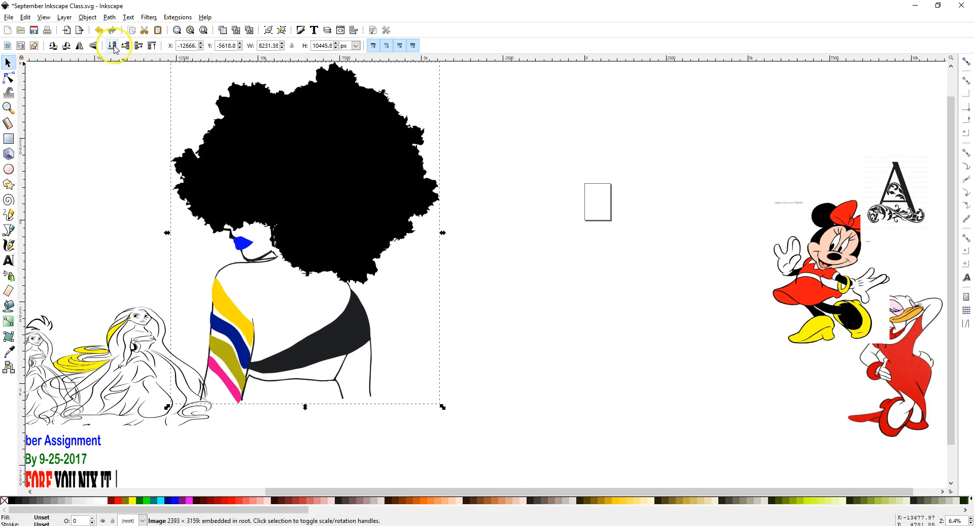
Trace the afro woman image using Brightness cutoff with threshold 0.190, and place the traced path to the right of the original.
{"action": "left_click", "coordinate": [110, 17]}
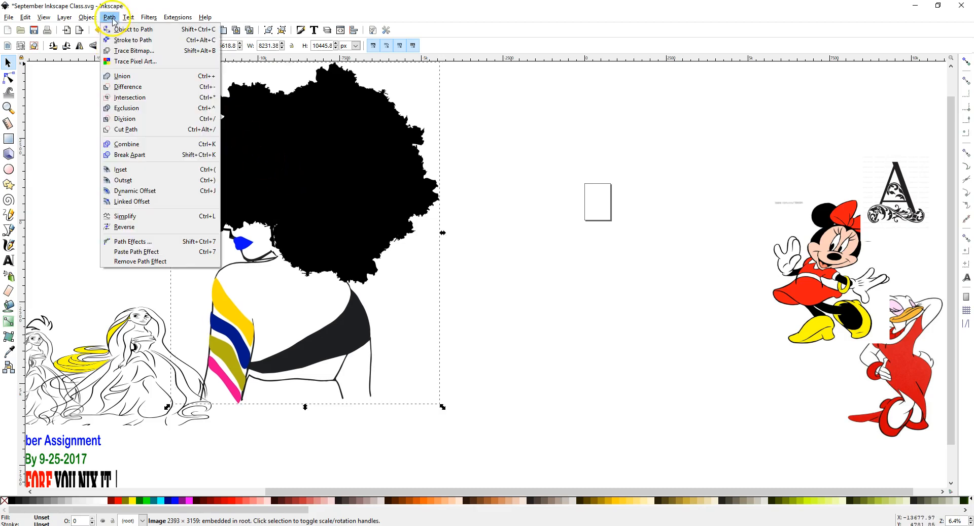
{"action": "left_click", "coordinate": [129, 50]}
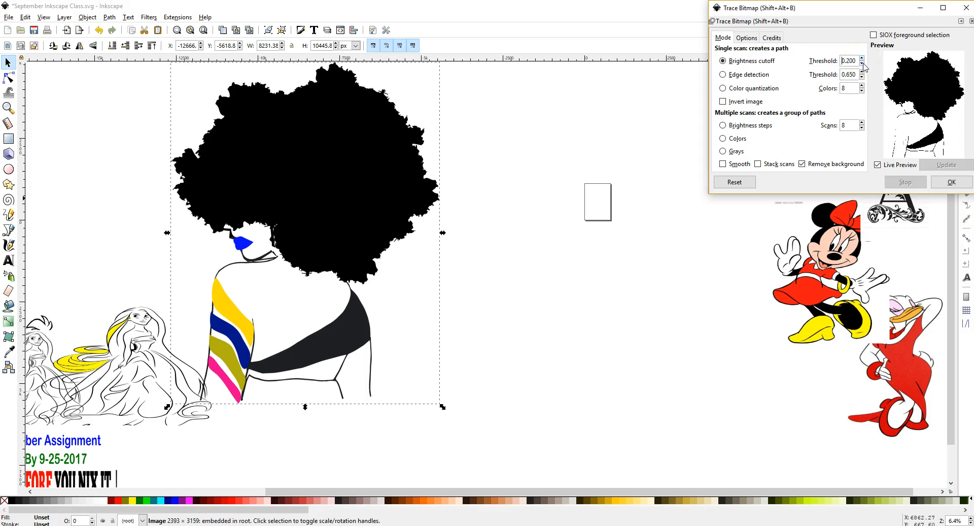
{"action": "left_click", "coordinate": [958, 183]}
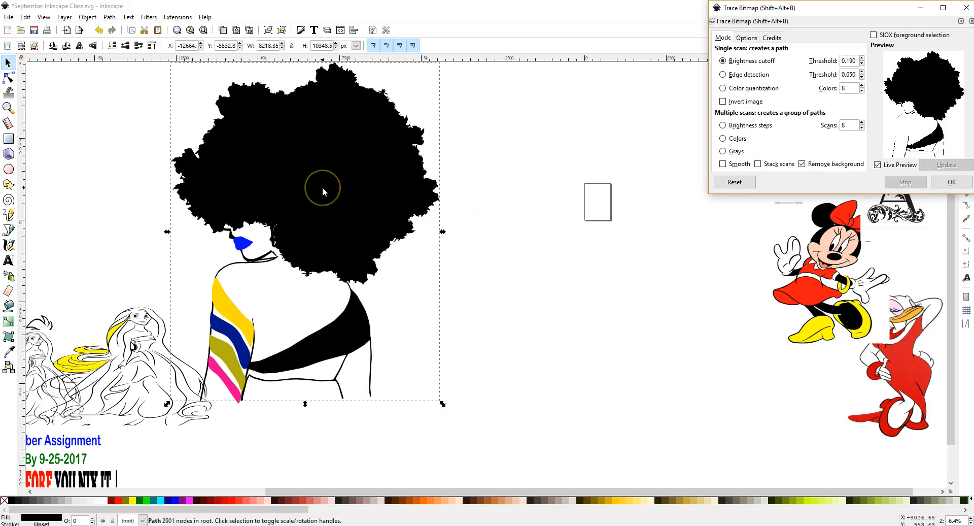
{"action": "mouse_move", "coordinate": [323, 191]}
{"action": "left_mouse_down"}
{"action": "mouse_move", "coordinate": [446, 191]}
{"action": "mouse_move", "coordinate": [591, 209]}
{"action": "mouse_move", "coordinate": [607, 176]}
{"action": "mouse_move", "coordinate": [598, 194]}
{"action": "left_mouse_up"}
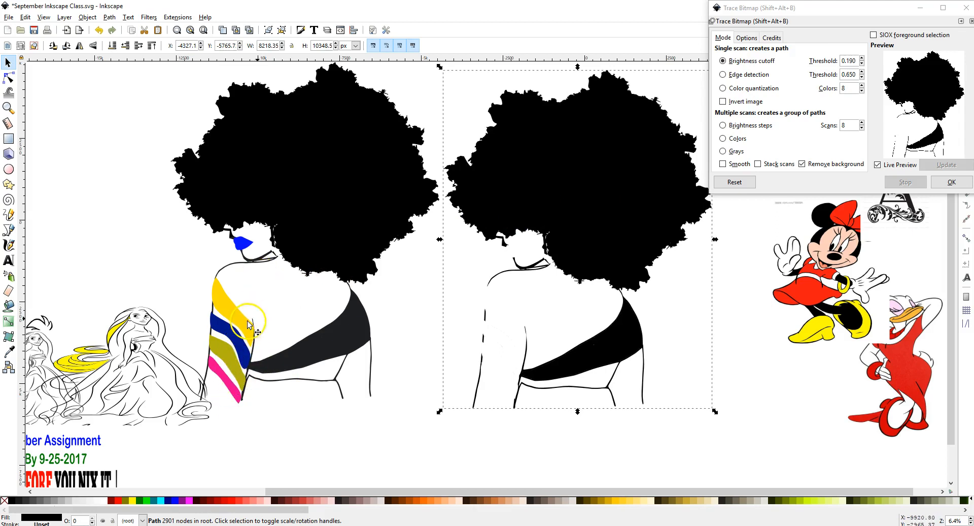
{"action": "left_click", "coordinate": [966, 7]}
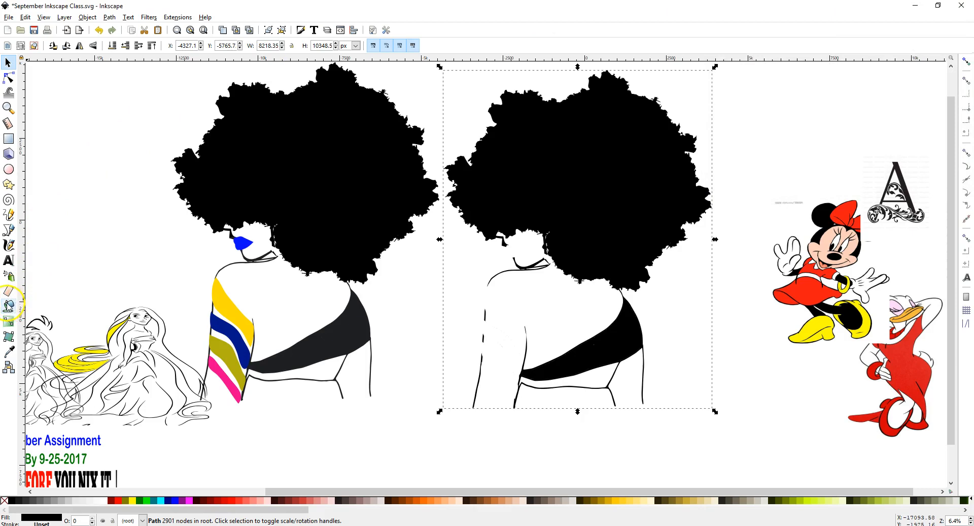
{"action": "left_click", "coordinate": [126, 168]}
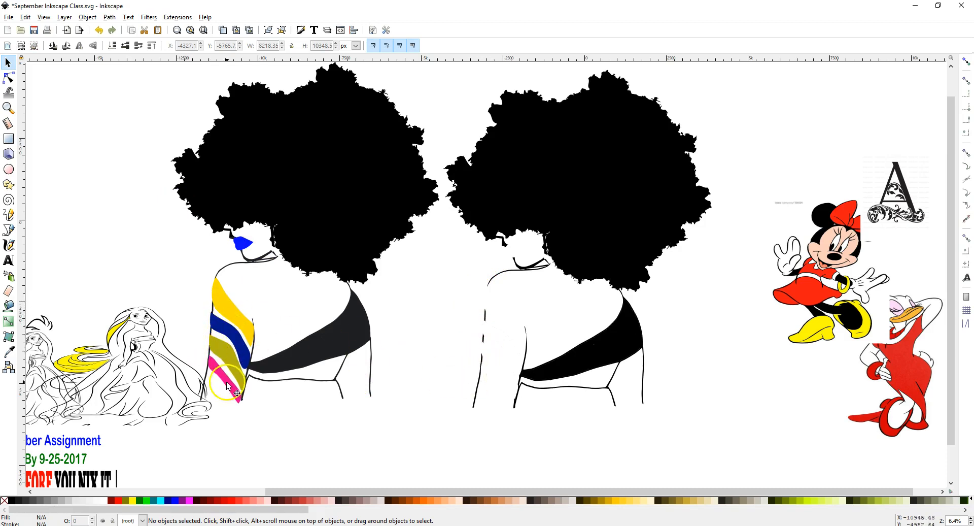
Draw a straight Bezier line along the traced woman's broken outer arm edge below the shoulder, and open its Fill and Stroke settings.
{"action": "left_click", "coordinate": [9, 230]}
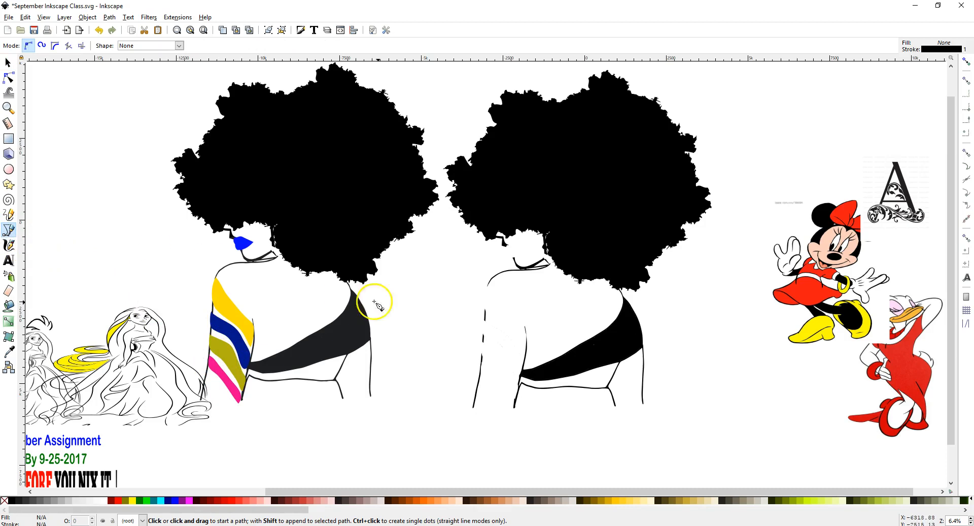
{"action": "left_click_drag", "start_coordinate": [489, 282], "coordinate": [482, 360]}
{"action": "double_click", "coordinate": [482, 359]}
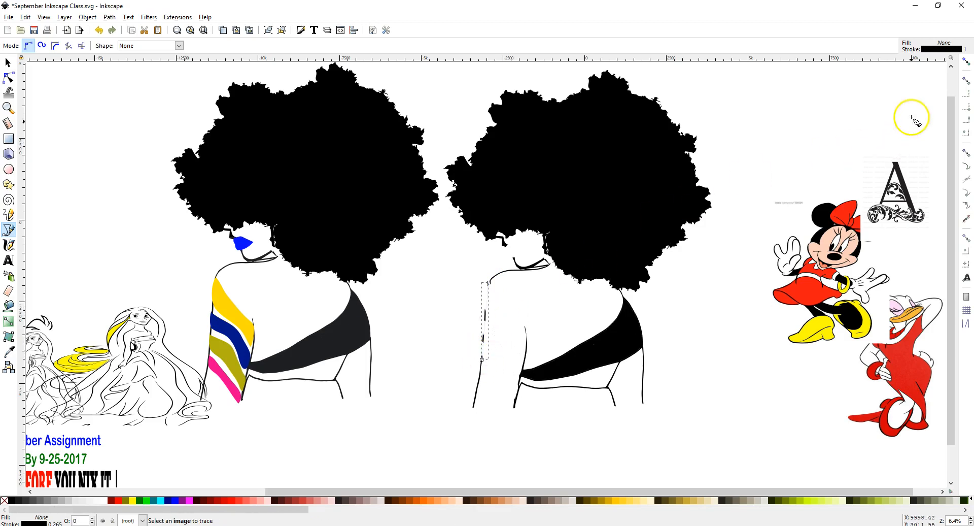
{"action": "left_click", "coordinate": [300, 30]}
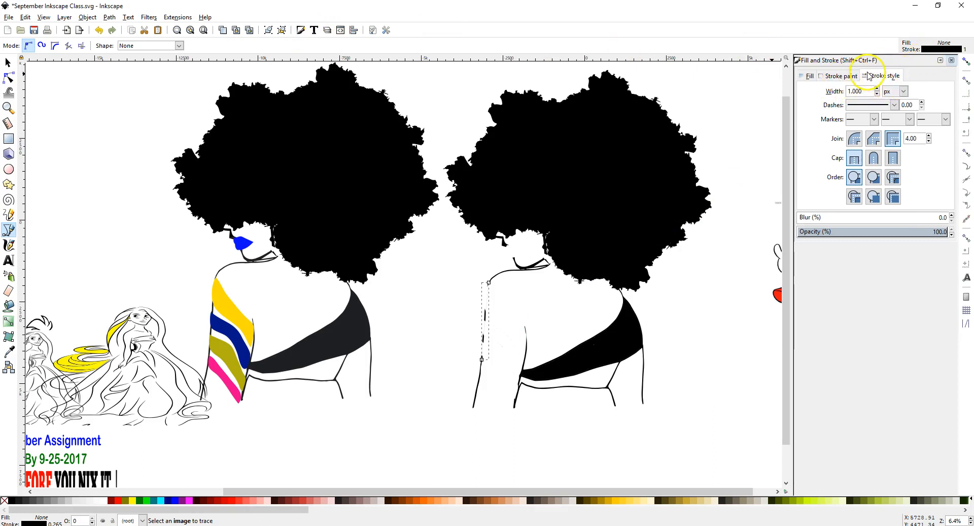
Set the stroke width of the drawn line on the traced woman's outer arm to 16.150 pt.
{"action": "left_click", "coordinate": [902, 92]}
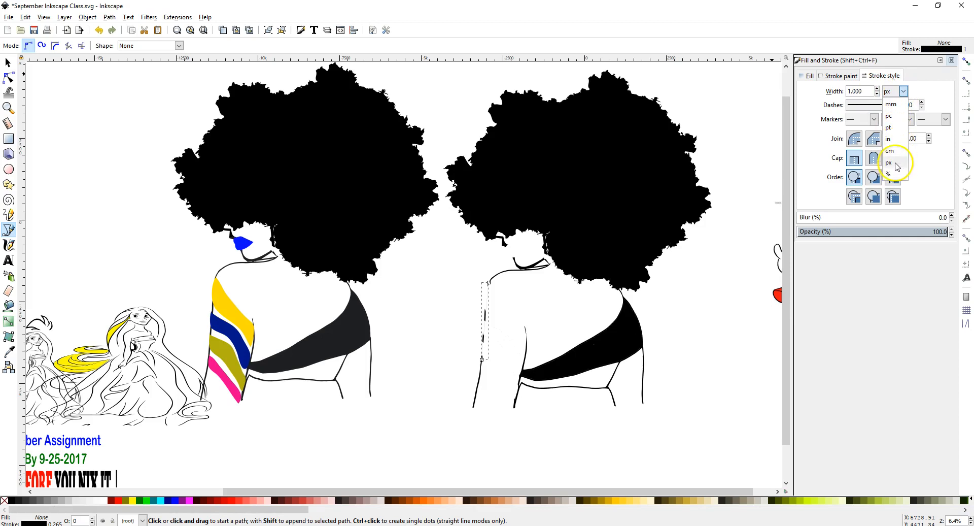
{"action": "left_click", "coordinate": [891, 128]}
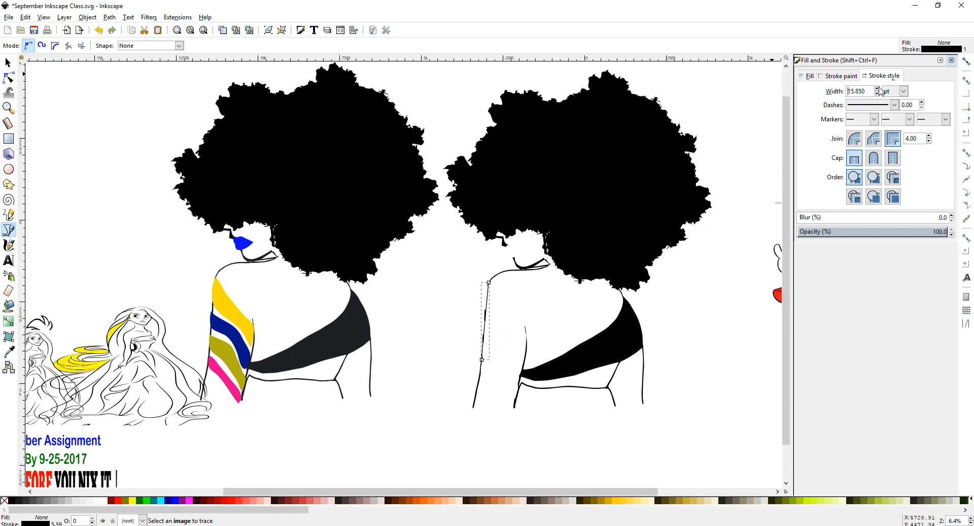
{"action": "left_click", "coordinate": [878, 88]}
{"action": "left_click", "coordinate": [8, 62]}
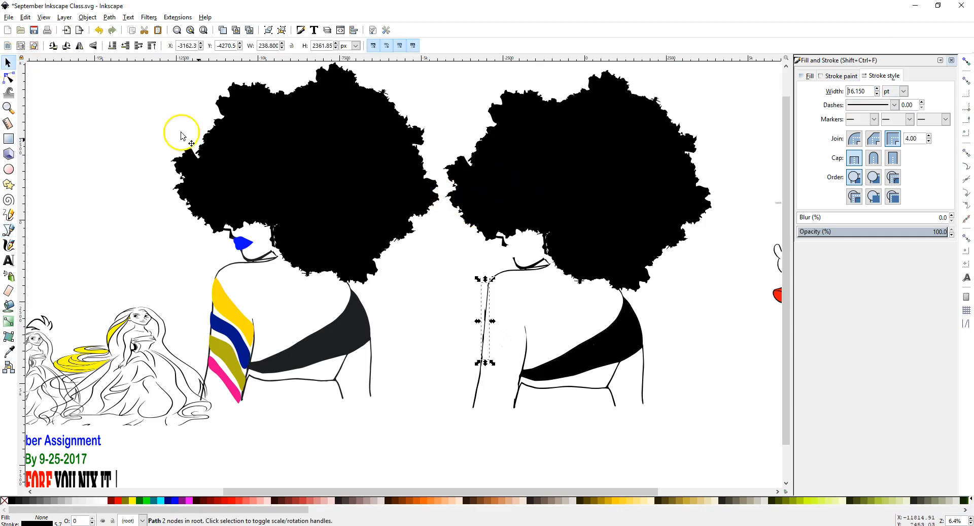
{"action": "left_click", "coordinate": [434, 335]}
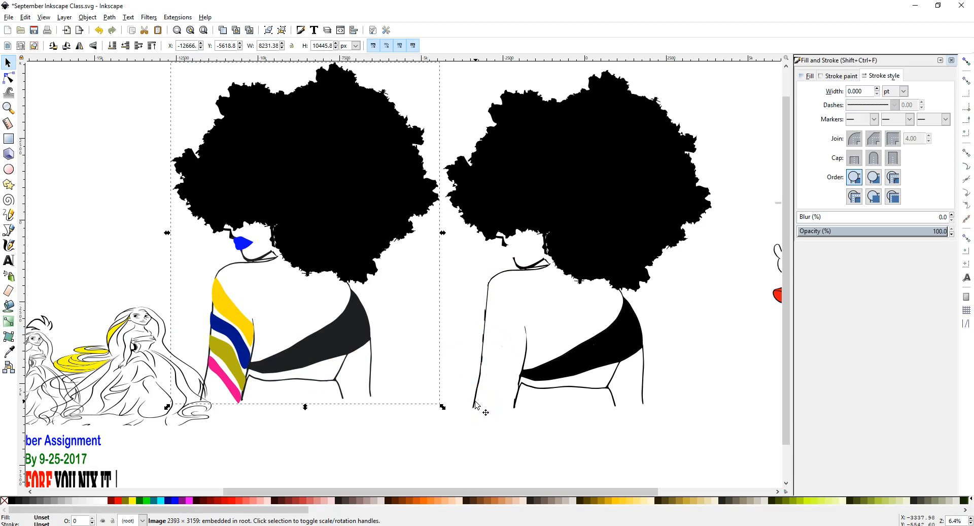
Convert the arm line's stroke to a path and union it with the traced afro woman.
{"action": "left_click", "coordinate": [485, 339]}
{"action": "left_click", "coordinate": [111, 18]}
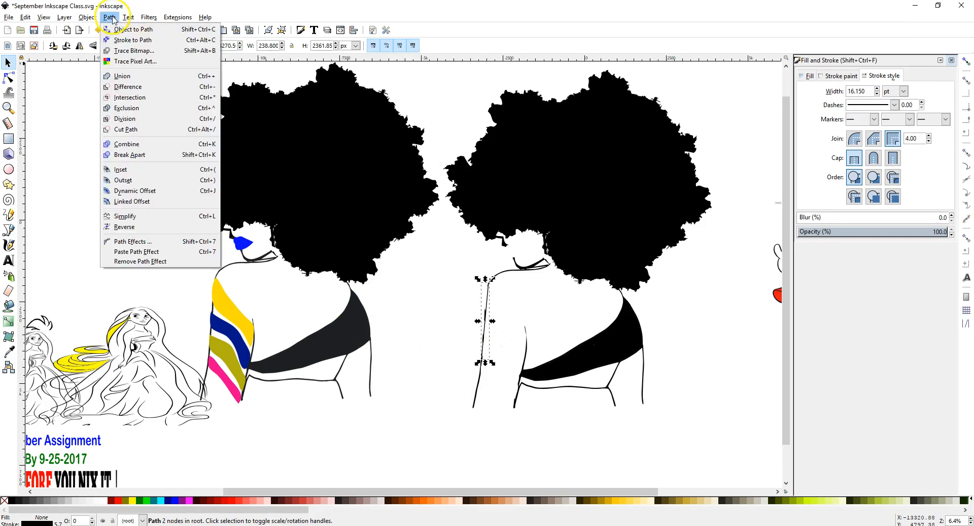
{"action": "left_click", "coordinate": [133, 40]}
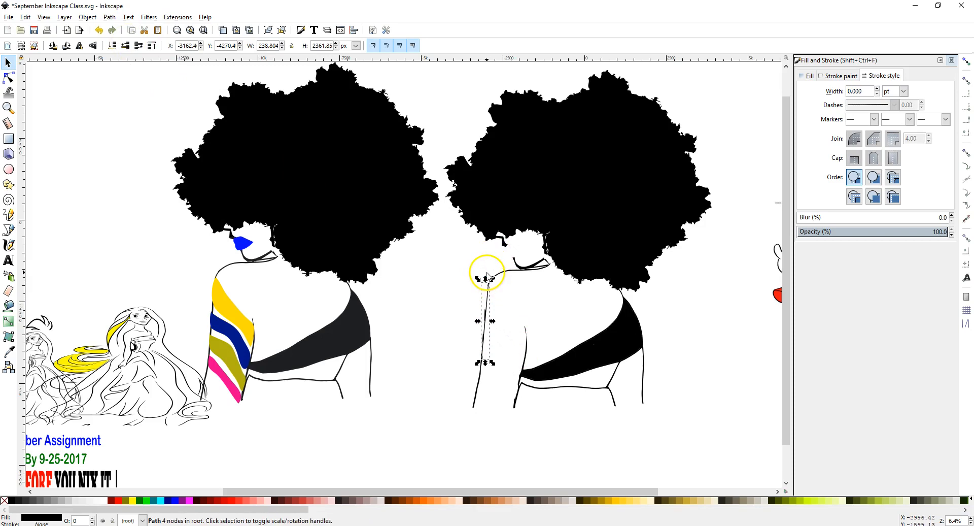
{"action": "left_click", "coordinate": [549, 135], "text": "shift"}
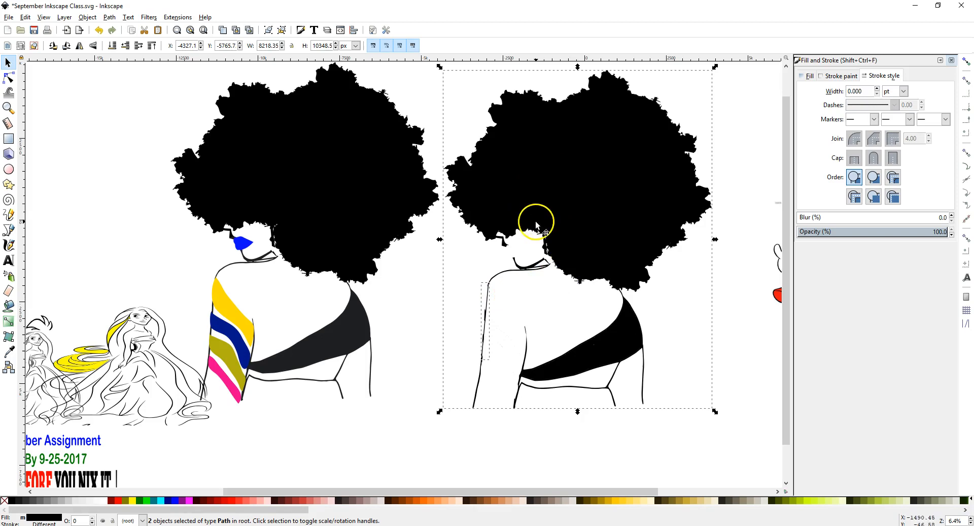
{"action": "left_click", "coordinate": [109, 17]}
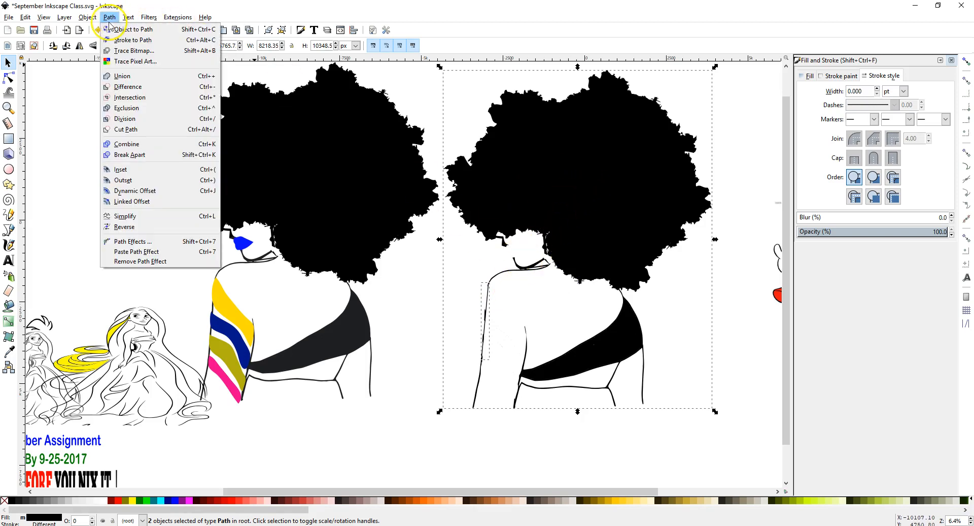
{"action": "left_click", "coordinate": [122, 76]}
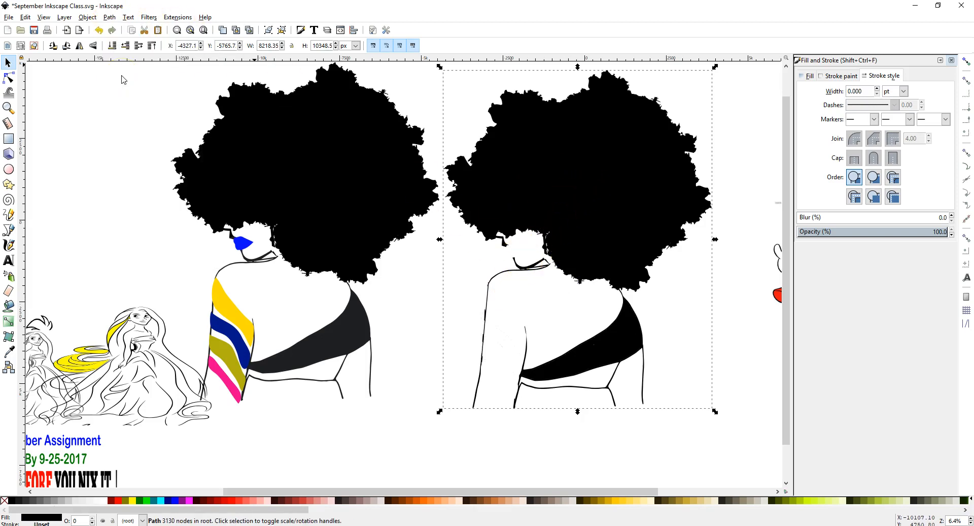
Nudge the merged woman tracing slightly down and to the left, and close the Fill and Stroke settings.
{"action": "left_click", "coordinate": [413, 288]}
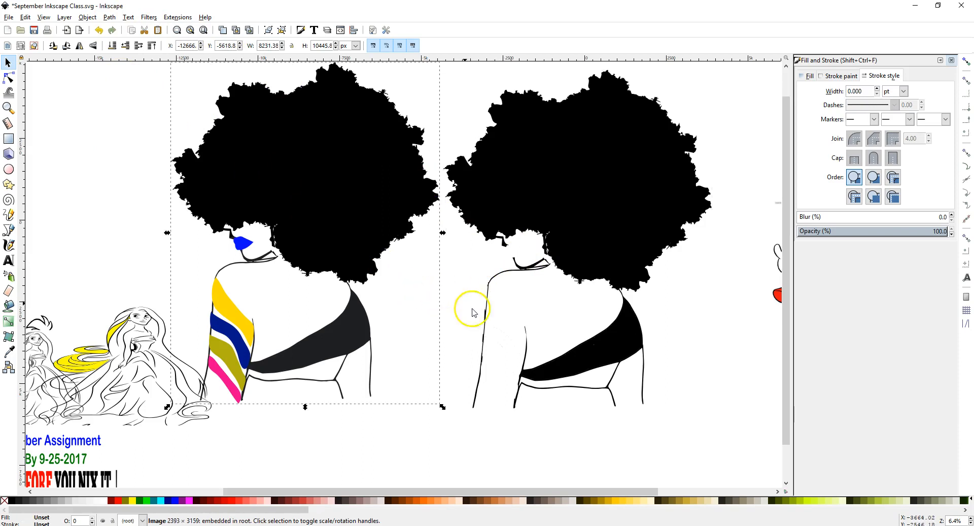
{"action": "left_click", "coordinate": [483, 322]}
{"action": "mouse_move", "coordinate": [483, 322]}
{"action": "left_mouse_down"}
{"action": "mouse_move", "coordinate": [491, 274]}
{"action": "mouse_move", "coordinate": [483, 315]}
{"action": "left_mouse_up"}
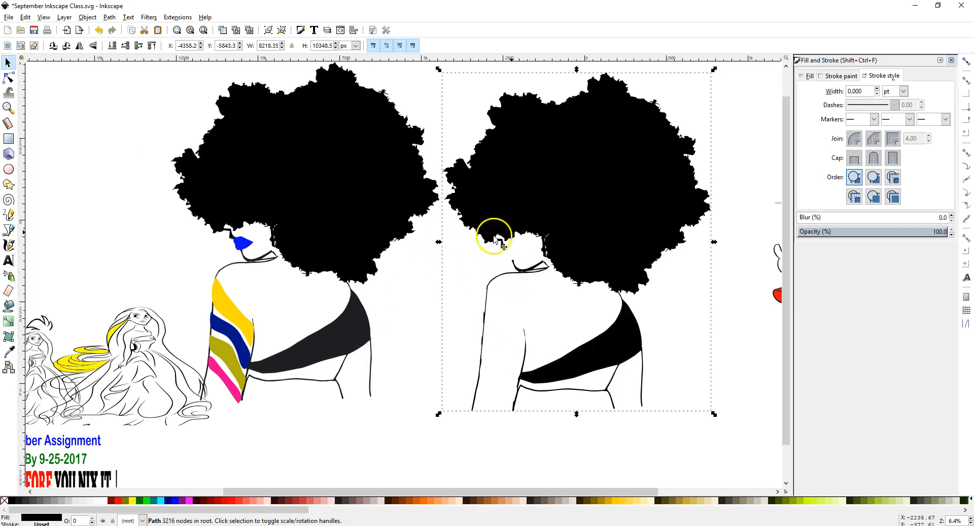
{"action": "left_click", "coordinate": [952, 61]}
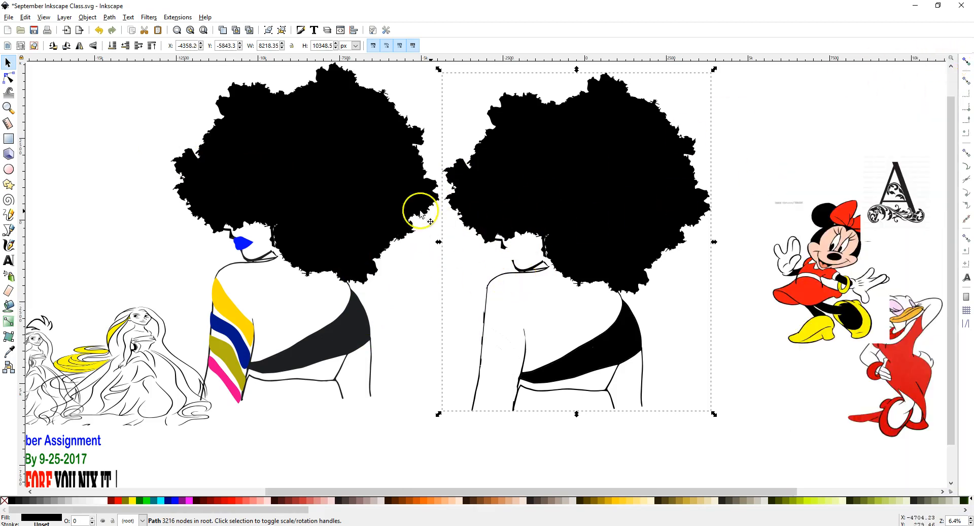
{"action": "left_click", "coordinate": [92, 247]}
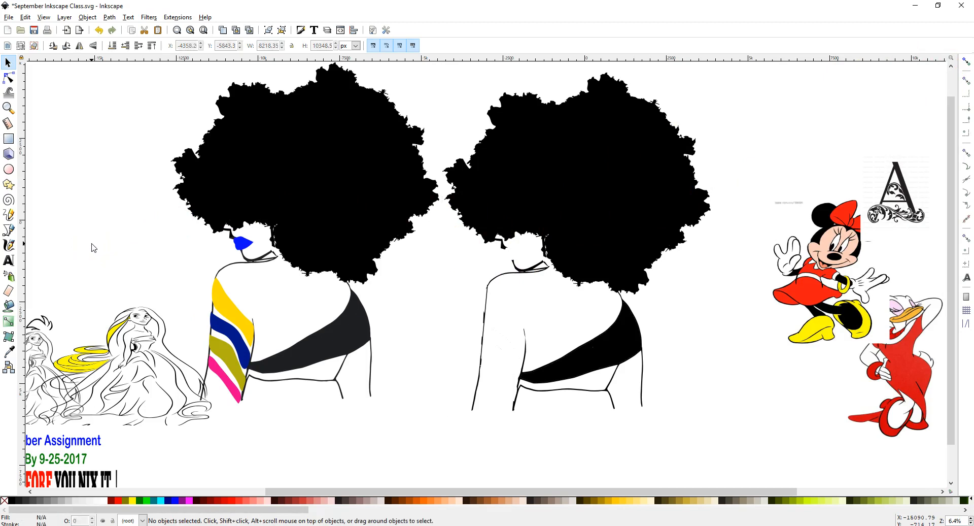
Bucket-fill the original woman's yellow arm stripe with cyan and move the filled shape to the upper arm of the tracing.
{"action": "left_click", "coordinate": [8, 306]}
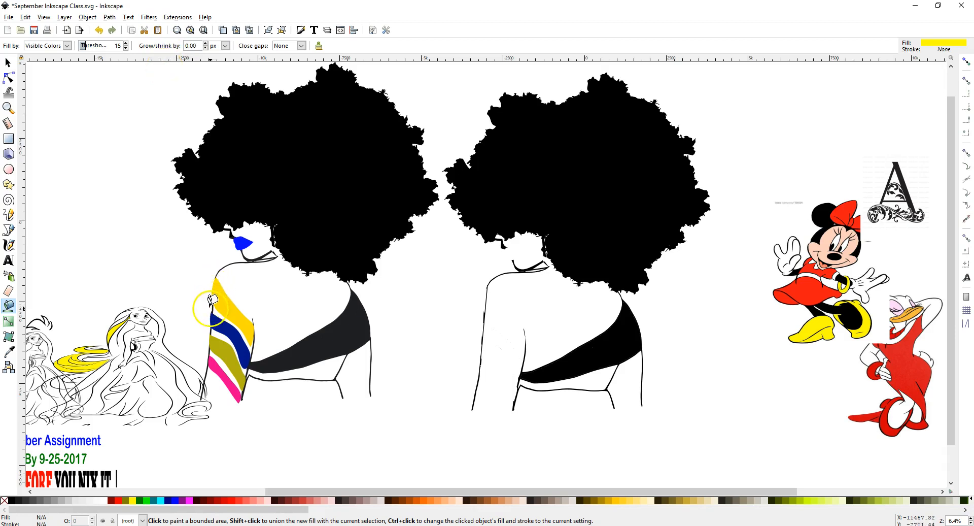
{"action": "left_click", "coordinate": [252, 336]}
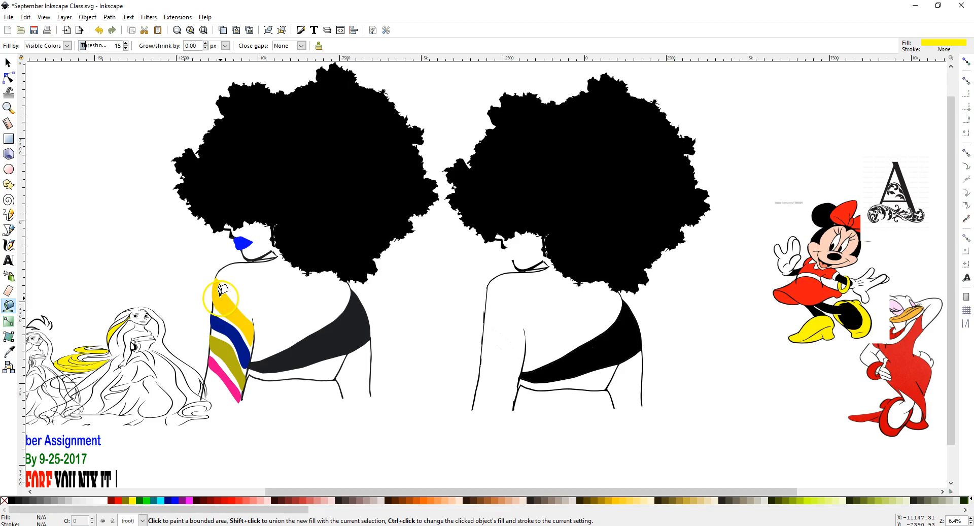
{"action": "left_click", "coordinate": [161, 501]}
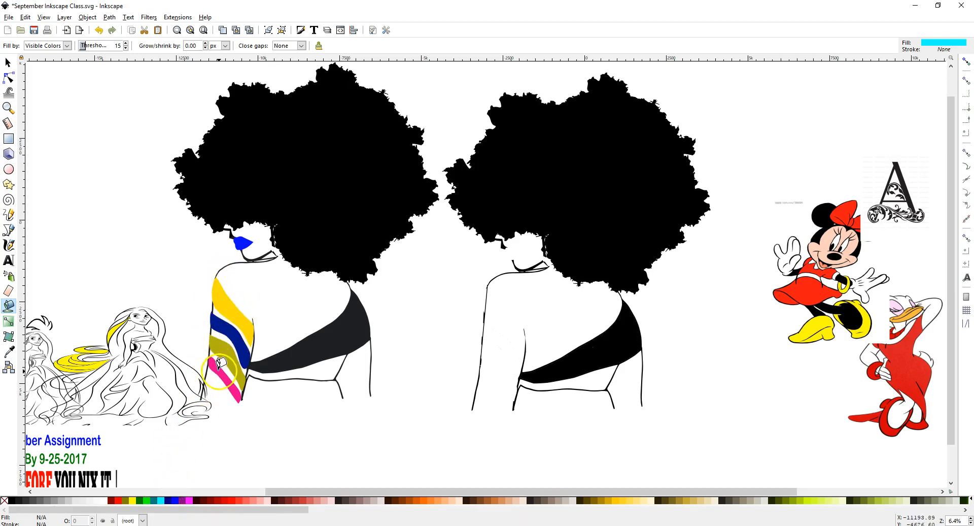
{"action": "left_click", "coordinate": [216, 280]}
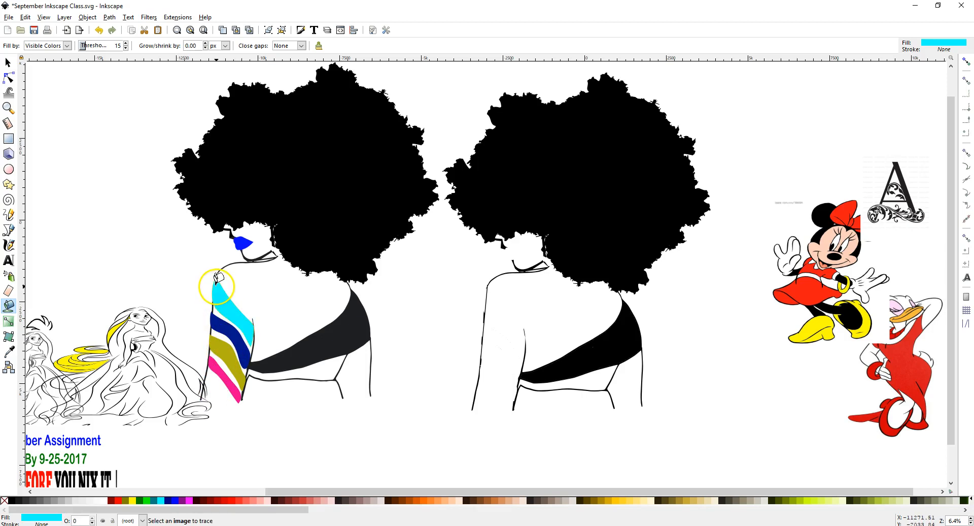
{"action": "left_click", "coordinate": [8, 63]}
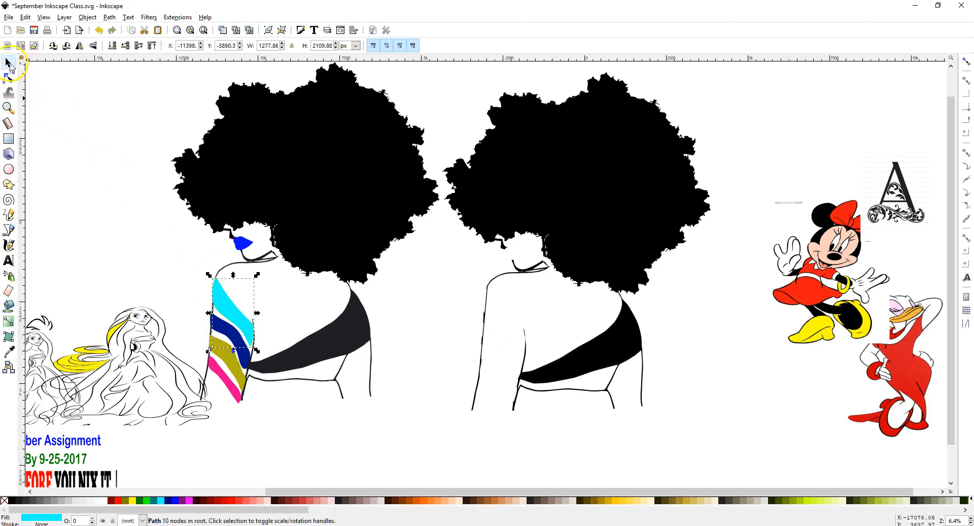
{"action": "left_click_drag", "start_coordinate": [230, 309], "coordinate": [501, 316]}
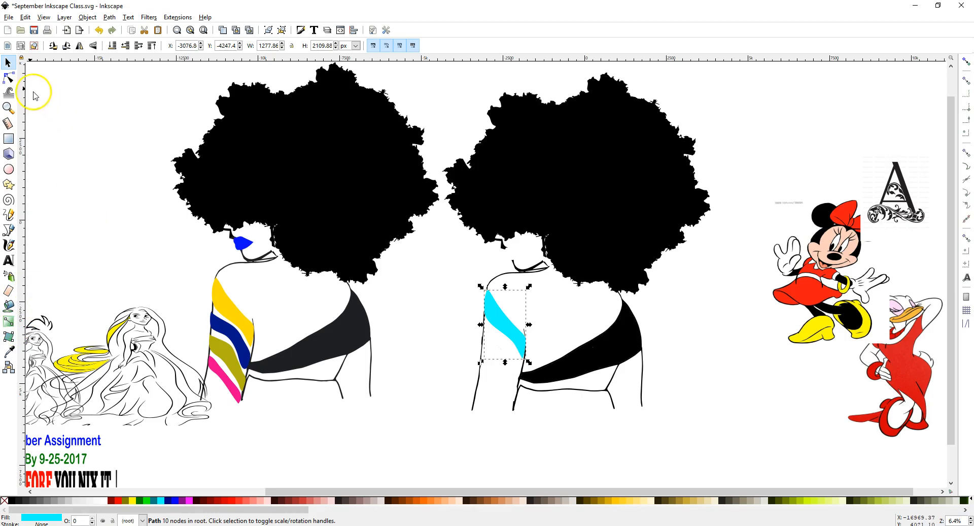
{"action": "left_click", "coordinate": [56, 150]}
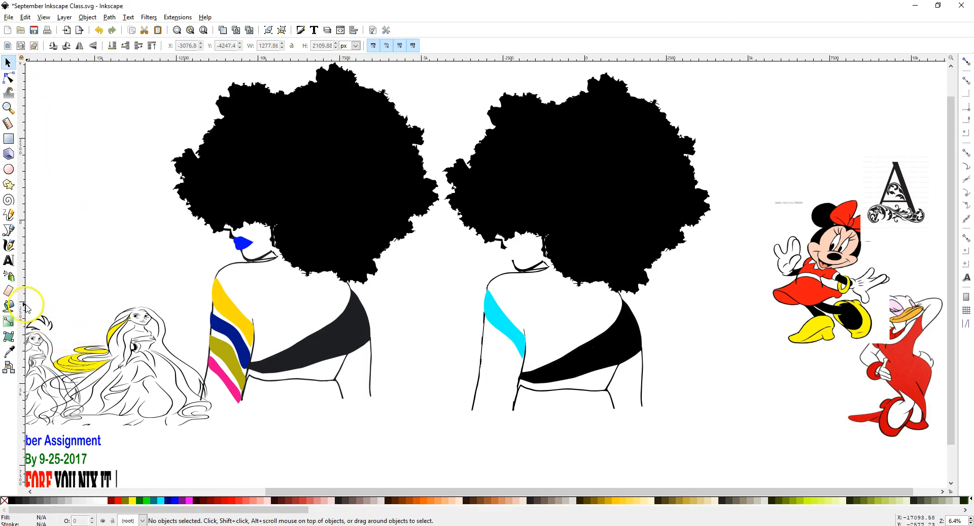
Bucket-fill the original's dark blue arm stripe with magenta and place the shape below the cyan stripe on the traced arm.
{"action": "left_click", "coordinate": [8, 306]}
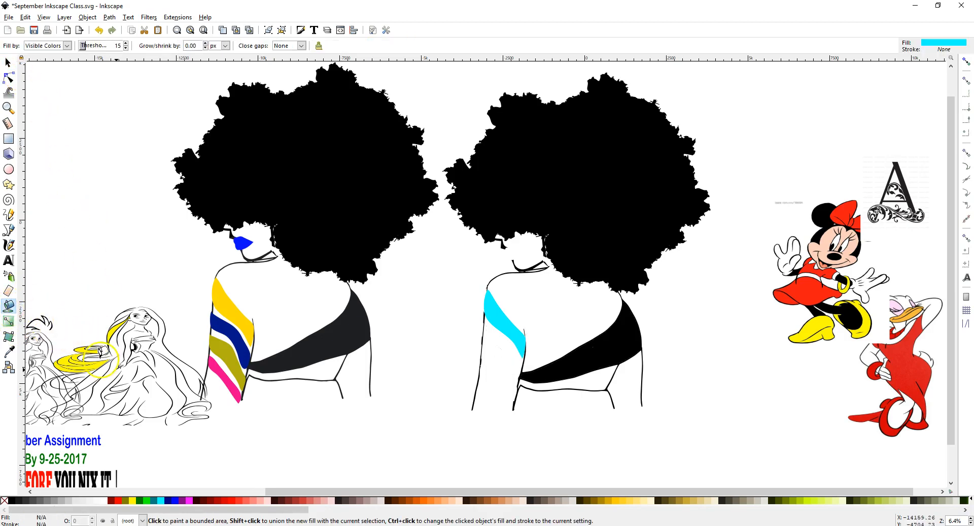
{"action": "left_click", "coordinate": [192, 501]}
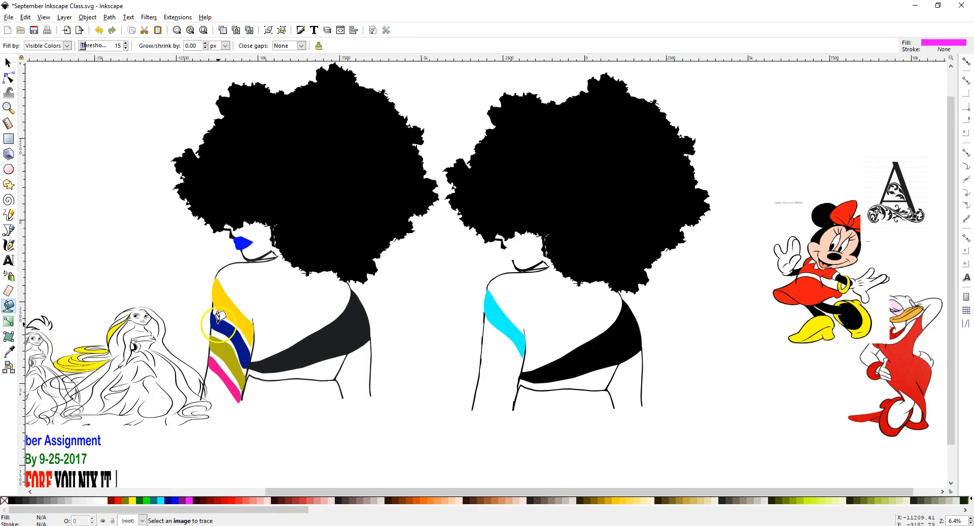
{"action": "left_click", "coordinate": [223, 324]}
{"action": "key", "text": "s"}
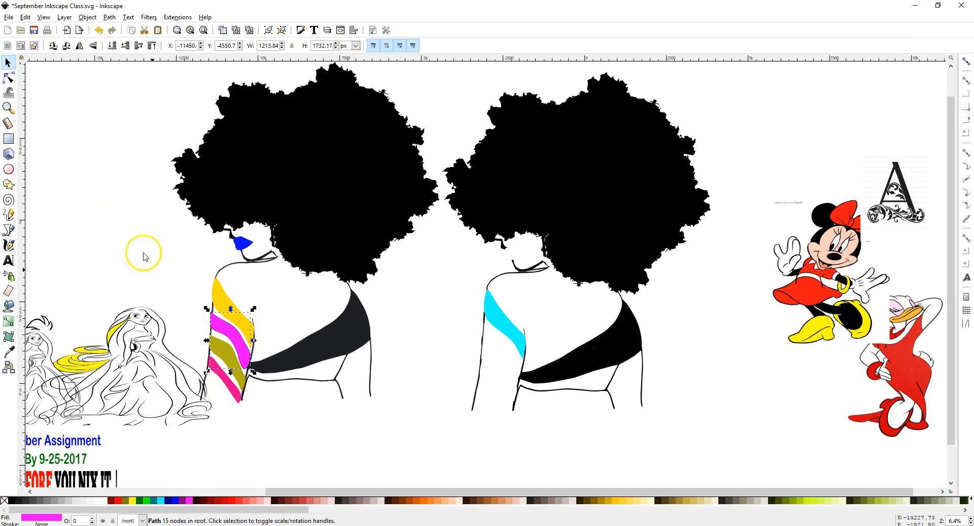
{"action": "left_click_drag", "start_coordinate": [233, 333], "coordinate": [511, 347]}
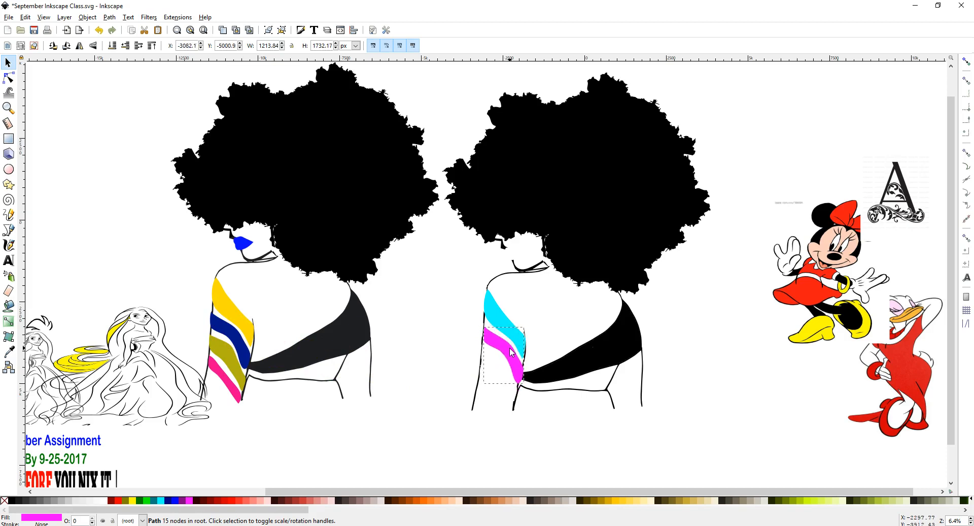
{"action": "left_click", "coordinate": [41, 146]}
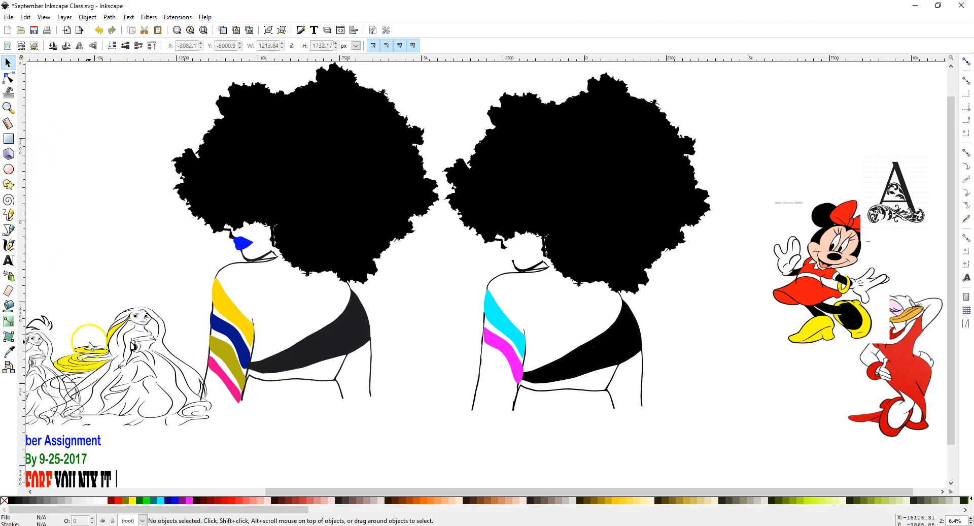
Bucket-fill the original's olive arm stripe with red and place the shape below the magenta stripe on the traced arm.
{"action": "left_click", "coordinate": [8, 306]}
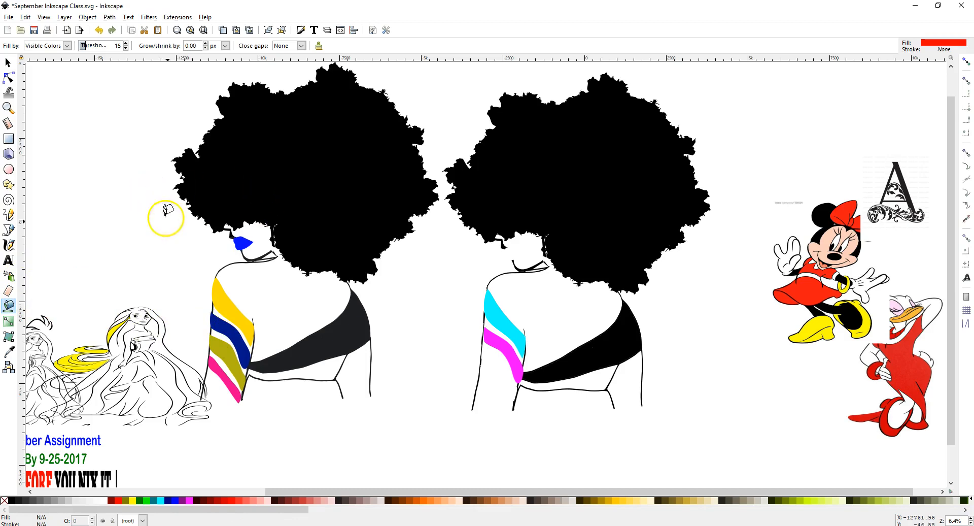
{"action": "left_click", "coordinate": [218, 344]}
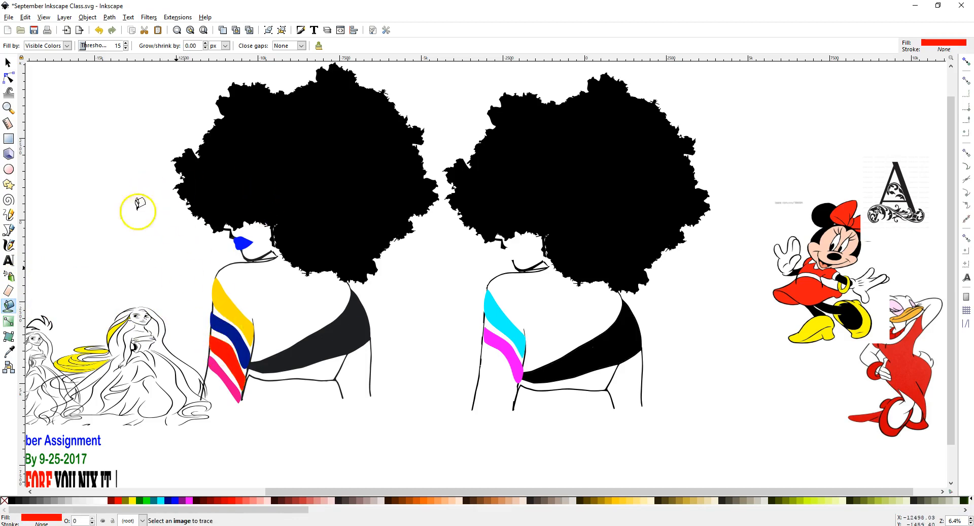
{"action": "left_click", "coordinate": [8, 63]}
{"action": "left_click_drag", "start_coordinate": [229, 345], "coordinate": [497, 362]}
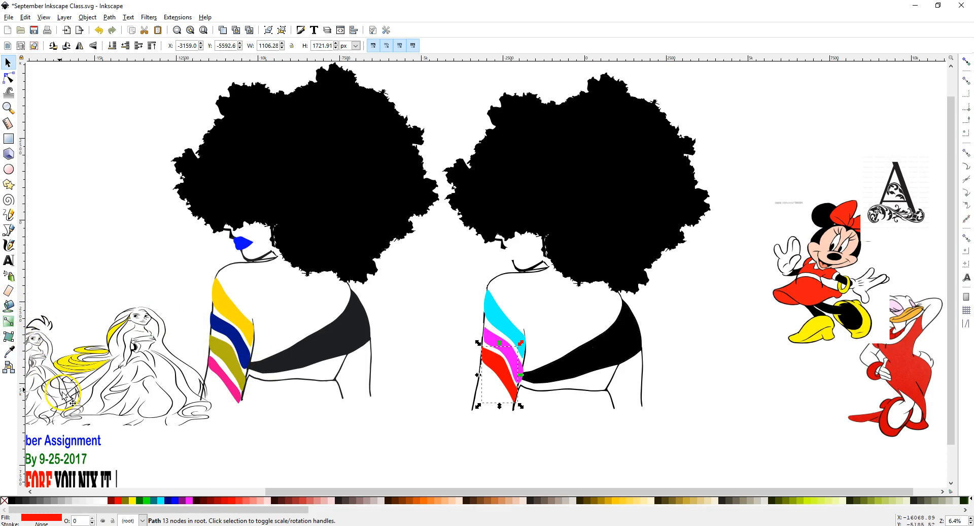
Recolor the traced arm's red stripe green, and place a green fill of the original's pink stripe directly beneath it.
{"action": "left_click", "coordinate": [8, 305]}
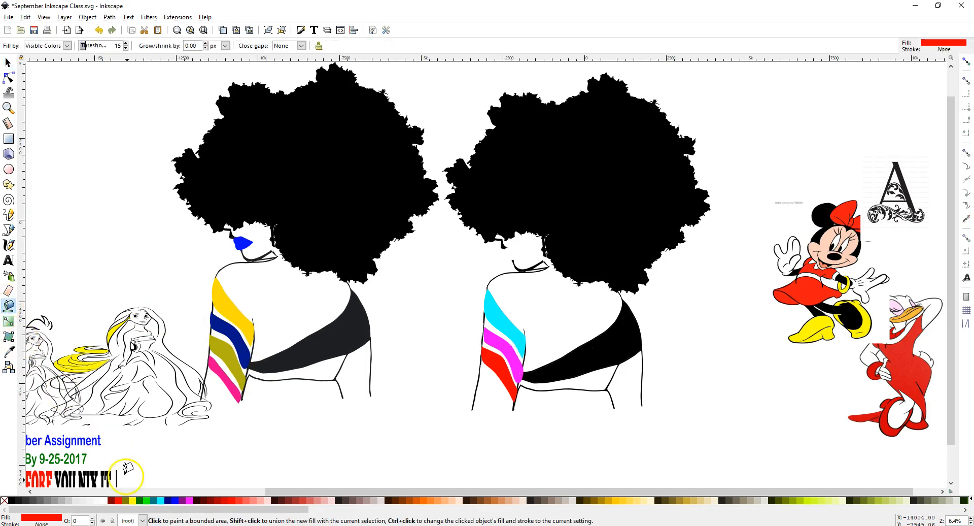
{"action": "left_click", "coordinate": [146, 501]}
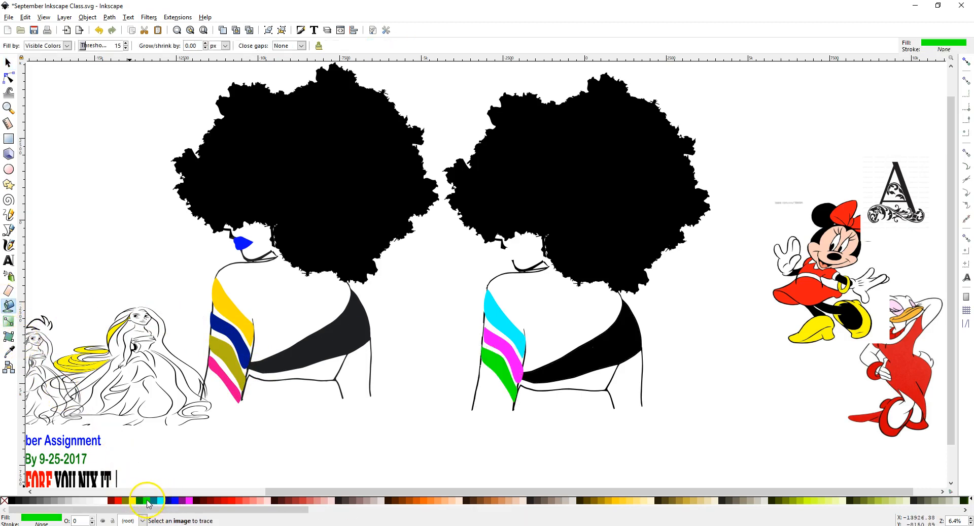
{"action": "left_click", "coordinate": [7, 62]}
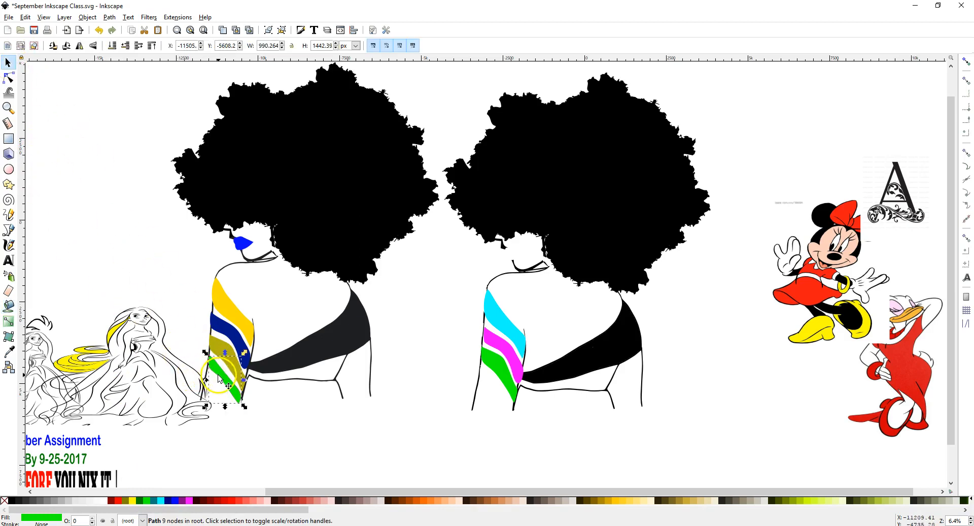
{"action": "left_click_drag", "start_coordinate": [218, 378], "coordinate": [493, 392]}
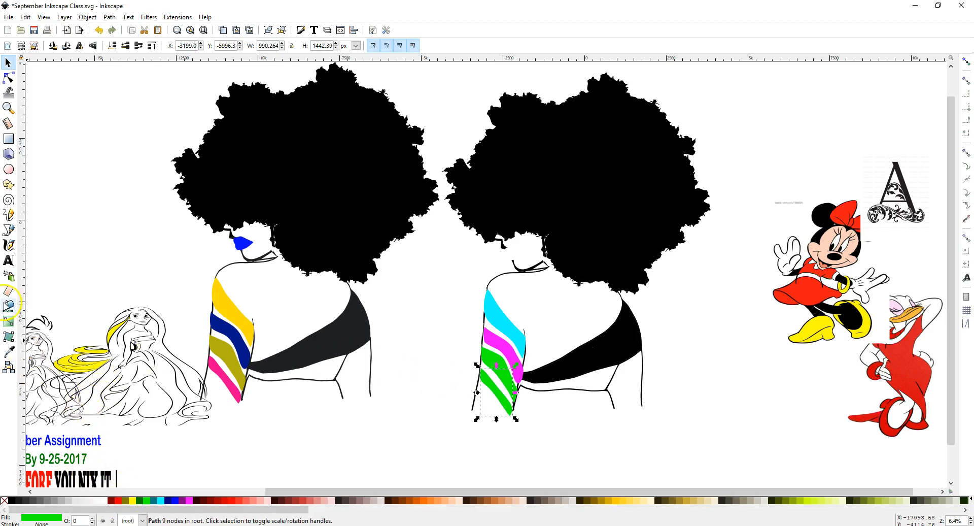
Recolor the lowest stripe on the traced arm muted red and deselect it.
{"action": "left_click", "coordinate": [9, 306]}
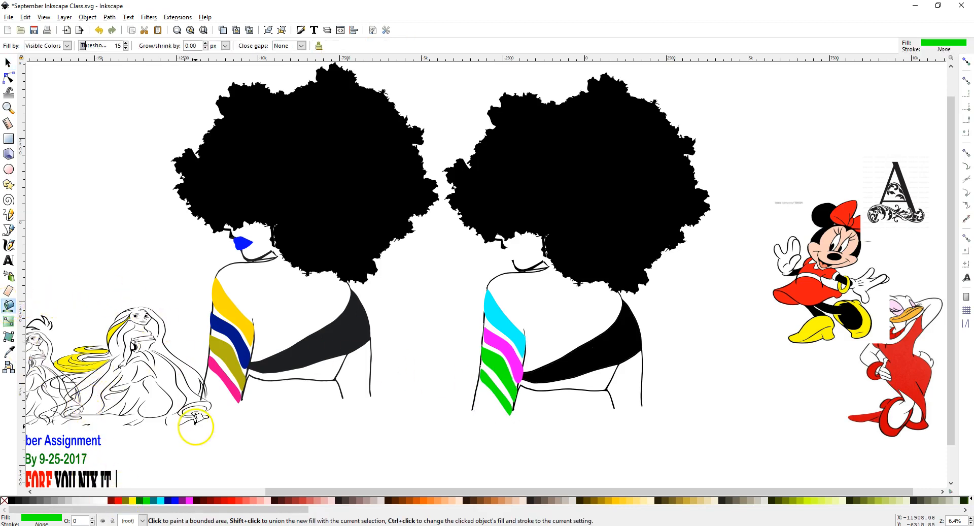
{"action": "left_click", "coordinate": [306, 503]}
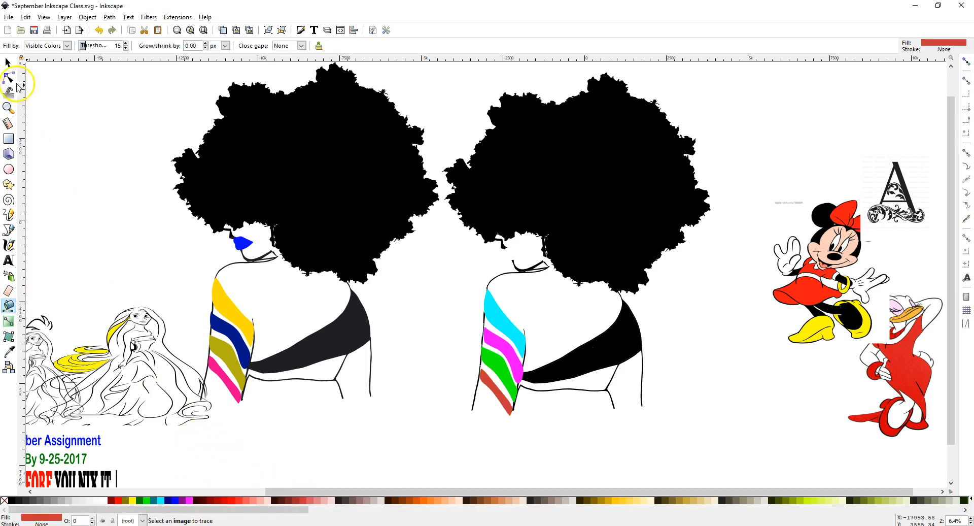
{"action": "left_click", "coordinate": [7, 63]}
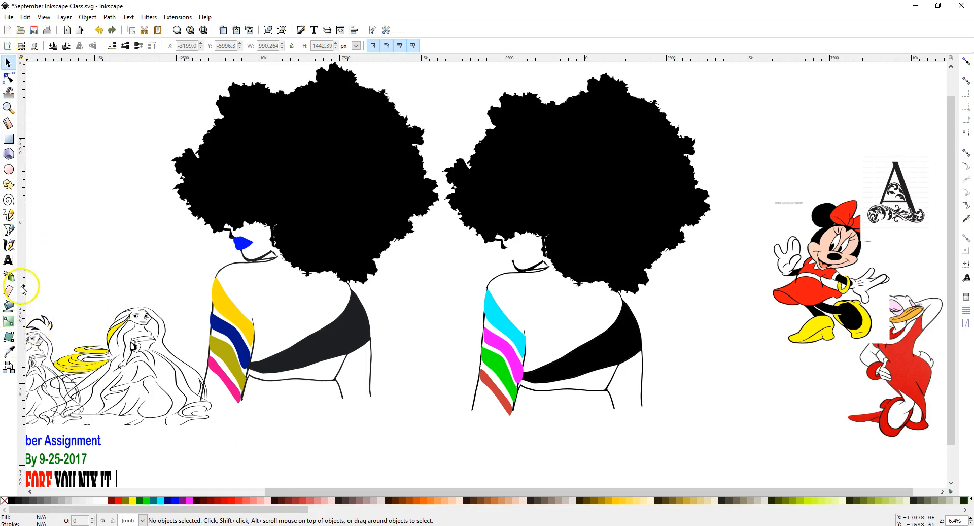
Bucket-fill the blue lips on the original afro woman image with orange.
{"action": "left_click", "coordinate": [9, 306]}
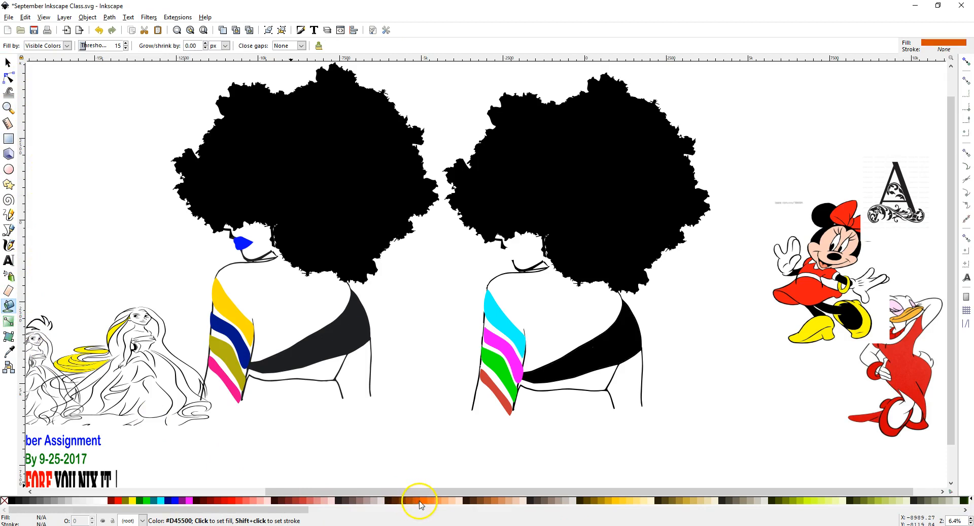
{"action": "left_click", "coordinate": [244, 228]}
{"action": "left_click", "coordinate": [235, 223]}
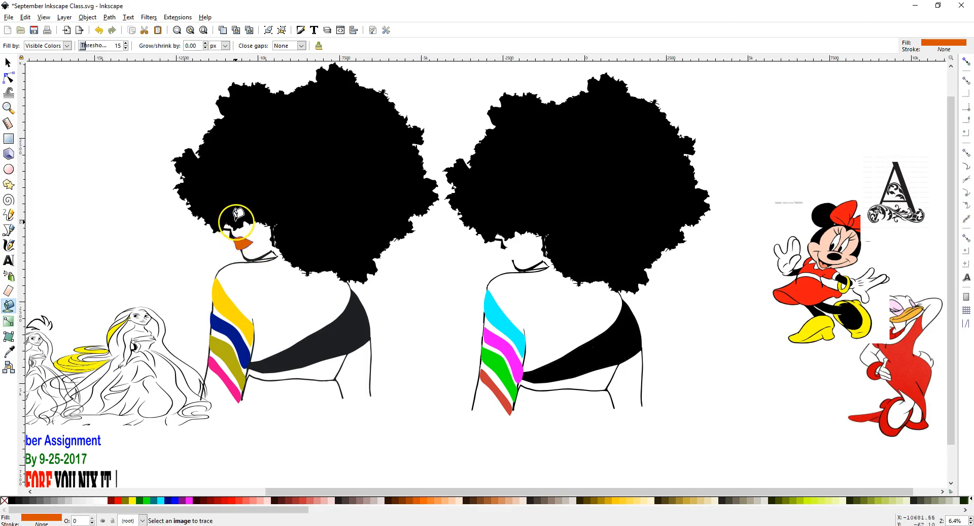
{"action": "left_click", "coordinate": [228, 237]}
{"action": "left_click", "coordinate": [244, 249]}
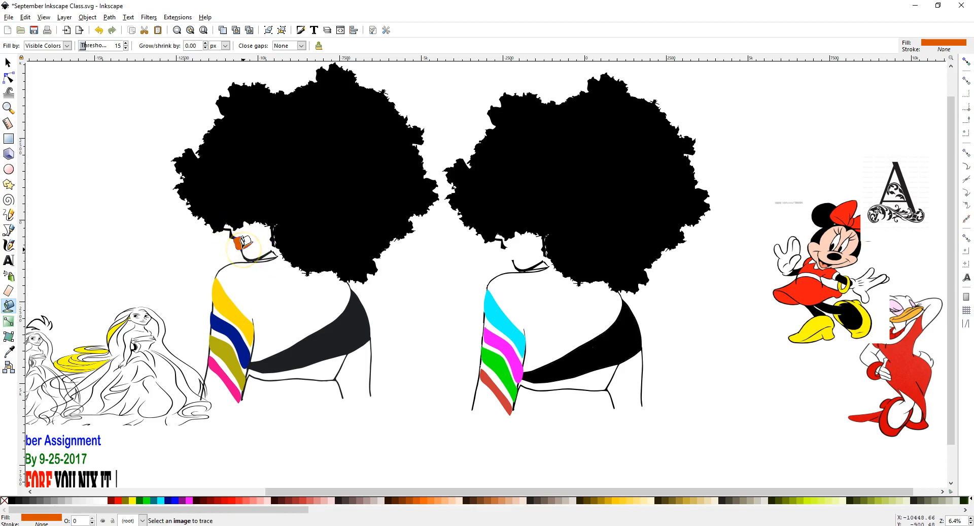
{"action": "scroll", "coordinate": [245, 241], "scroll_direction": "up", "scroll_amount": 2}
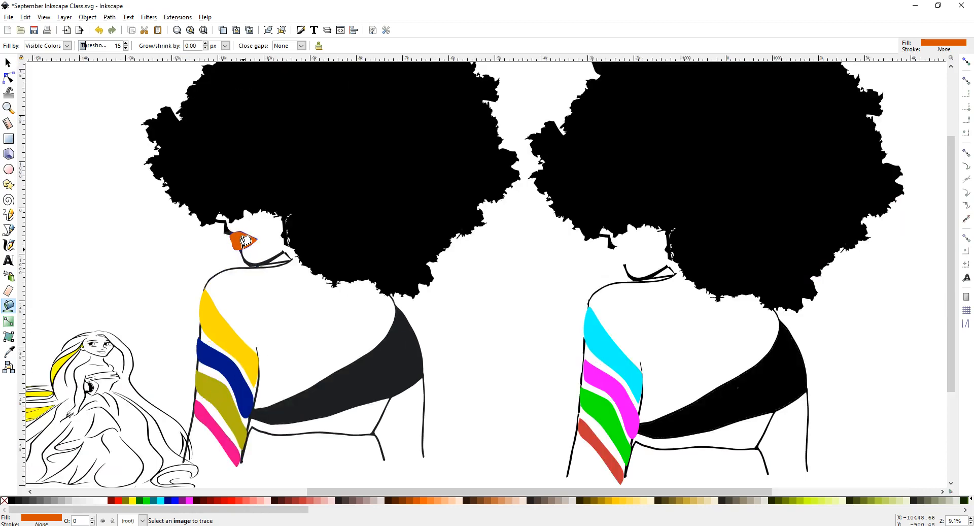
{"action": "left_click", "coordinate": [230, 228]}
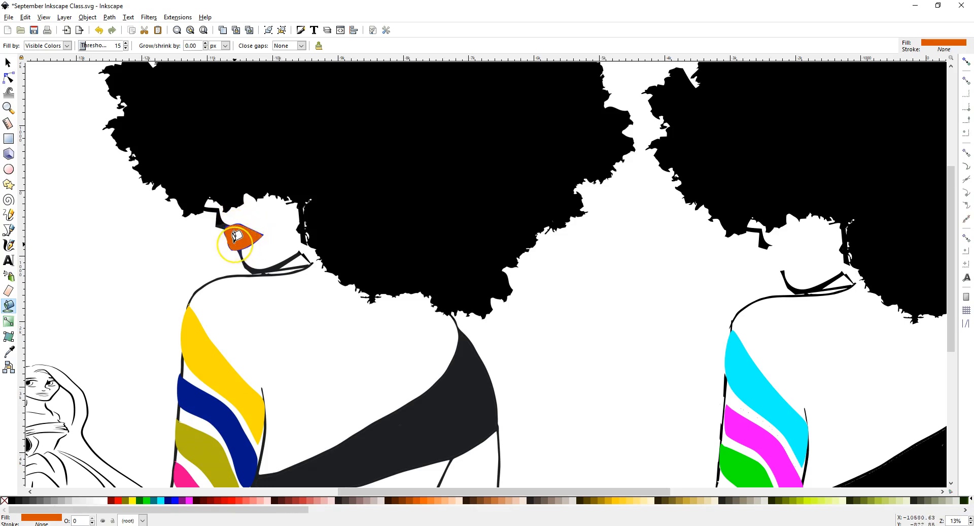
{"action": "scroll", "coordinate": [234, 236], "scroll_direction": "down", "scroll_amount": 1}
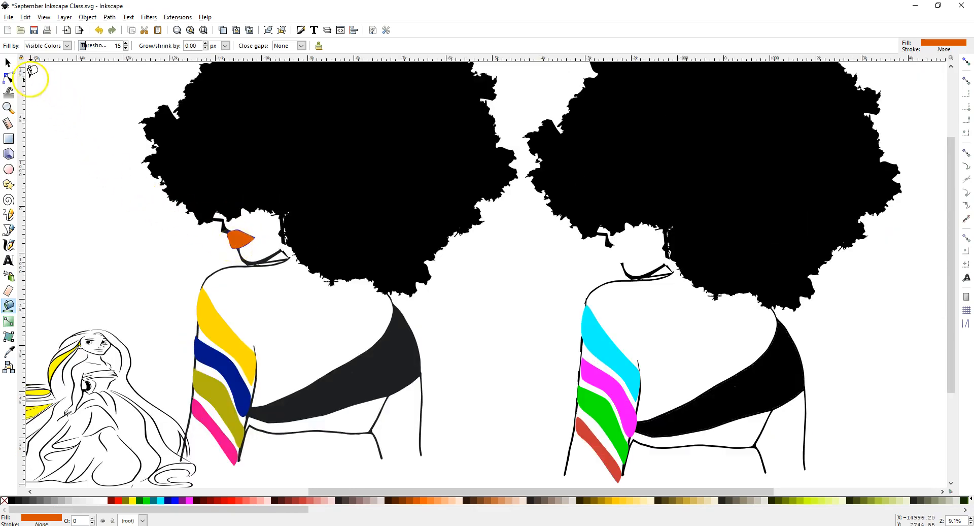
Place the orange lip shape on the traced woman's face and recolor it with the blue sampled from the original's lips.
{"action": "left_click", "coordinate": [8, 62]}
{"action": "left_click_drag", "start_coordinate": [236, 246], "coordinate": [620, 259]}
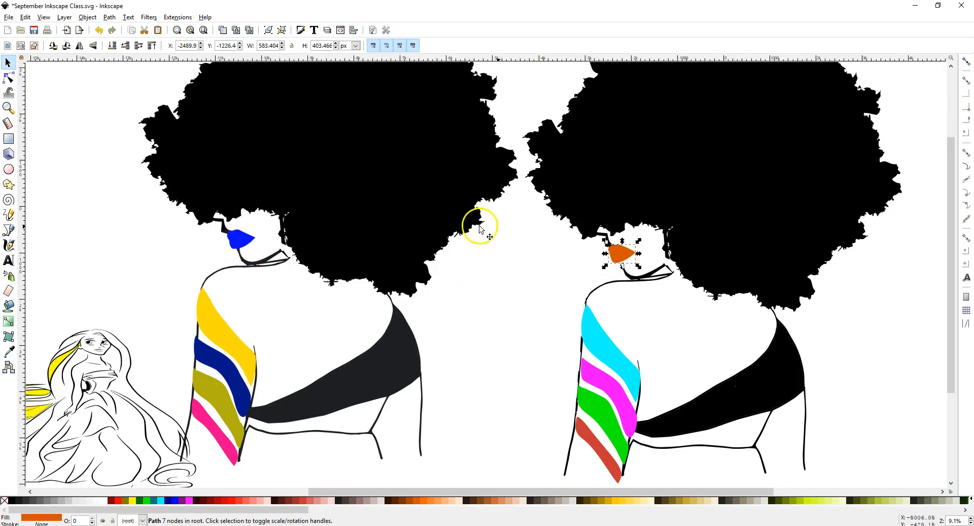
{"action": "left_click", "coordinate": [8, 351]}
{"action": "left_click", "coordinate": [239, 237]}
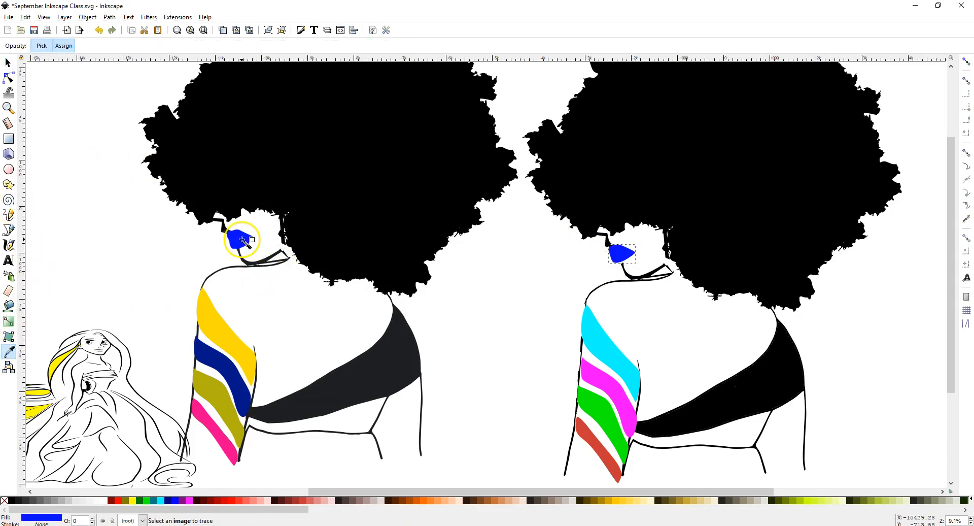
Recolor the traced arm's cyan stripe yellow and magenta stripe dark blue by sampling the matching stripes on the original.
{"action": "scroll", "coordinate": [292, 277], "scroll_direction": "down", "scroll_amount": 5}
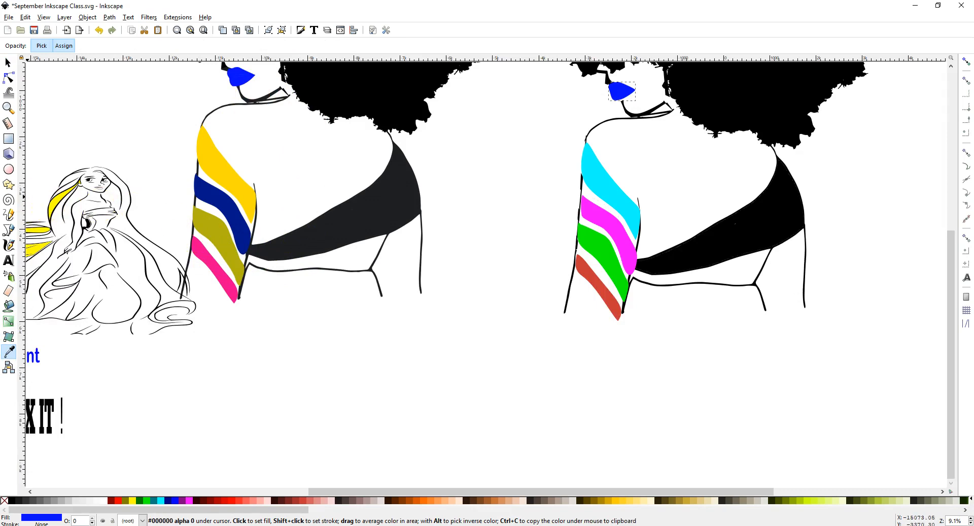
{"action": "left_click", "coordinate": [7, 62]}
{"action": "left_click", "coordinate": [605, 185]}
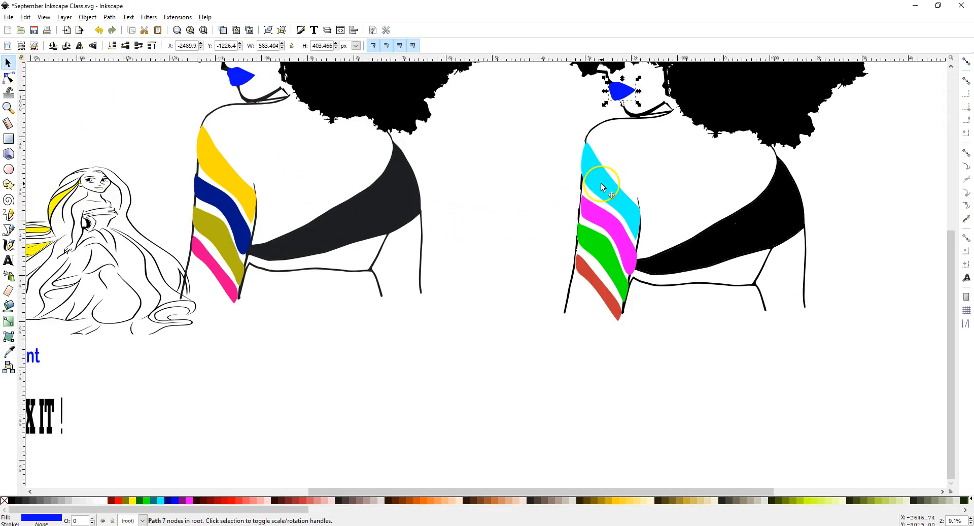
{"action": "left_click", "coordinate": [9, 351]}
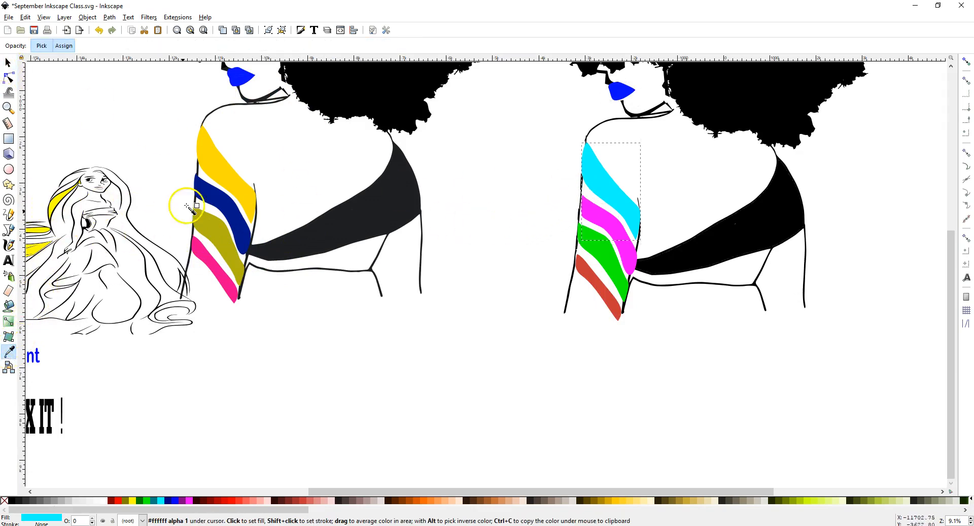
{"action": "left_click", "coordinate": [208, 158]}
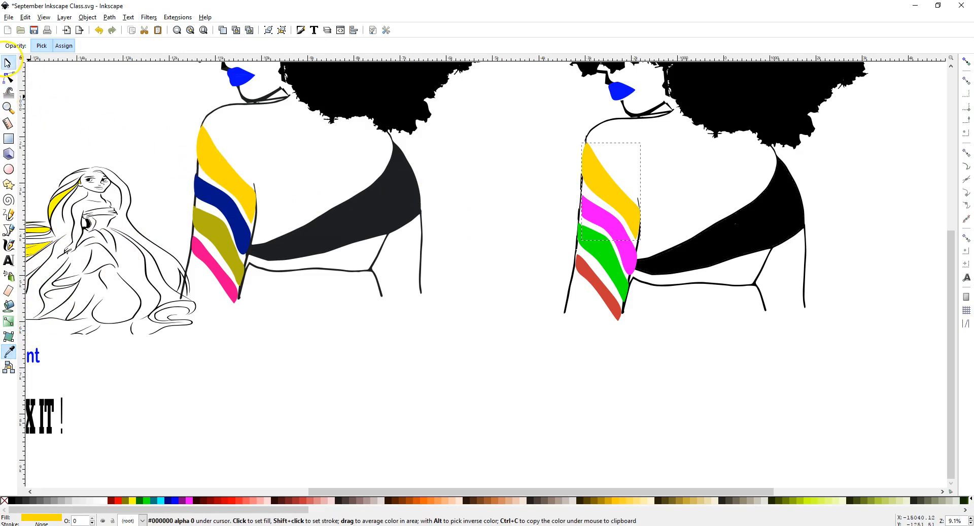
{"action": "left_click", "coordinate": [7, 62]}
{"action": "left_click", "coordinate": [612, 226]}
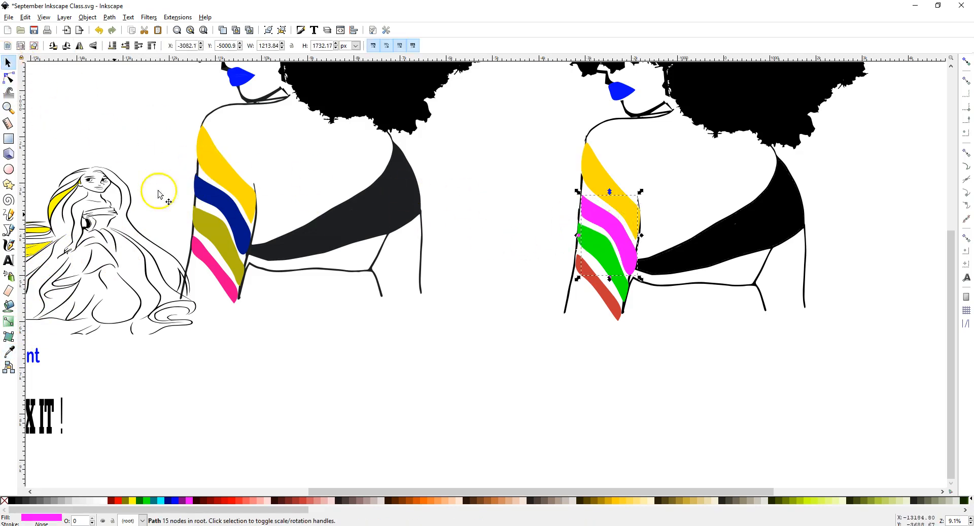
{"action": "left_click", "coordinate": [9, 352]}
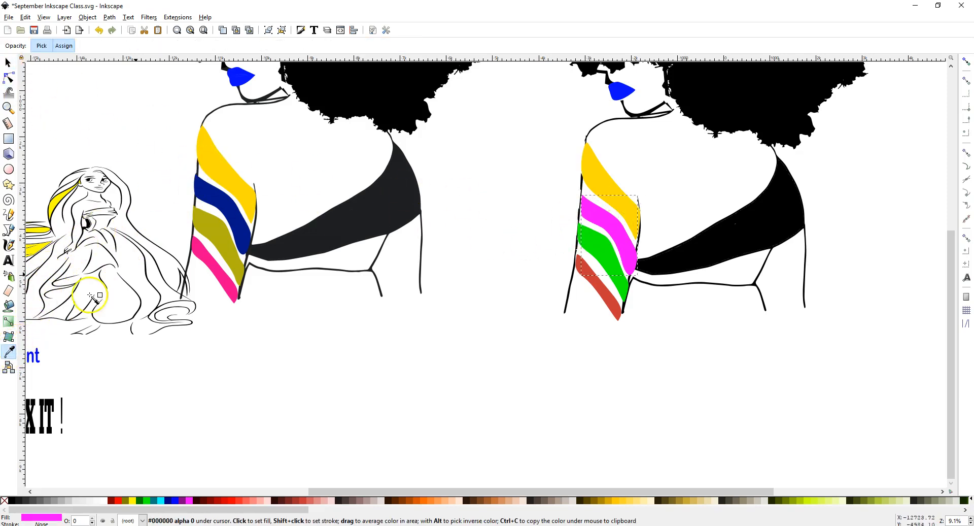
{"action": "left_click", "coordinate": [215, 194]}
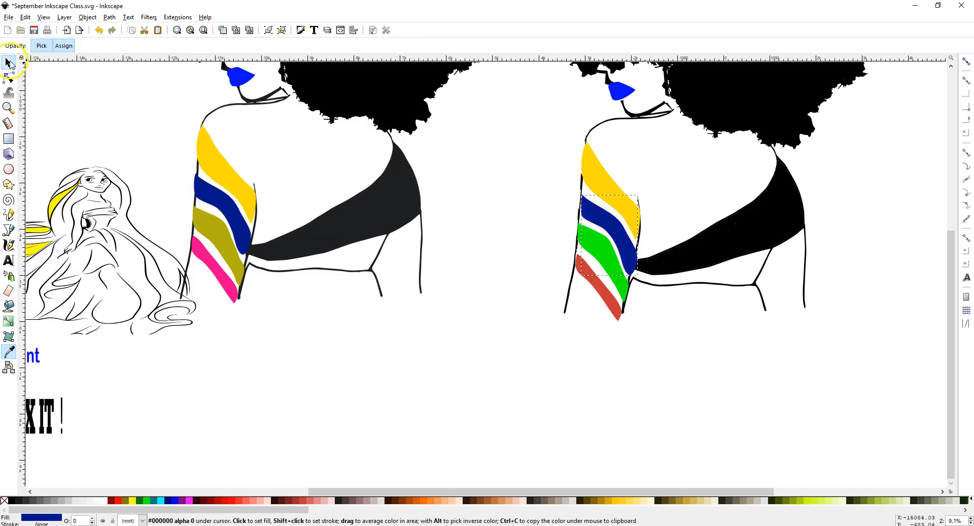
Recolor the traced arm's green stripe olive and muted red stripe pink by sampling the original's two lowest stripes.
{"action": "left_click", "coordinate": [7, 63]}
{"action": "left_click", "coordinate": [592, 264]}
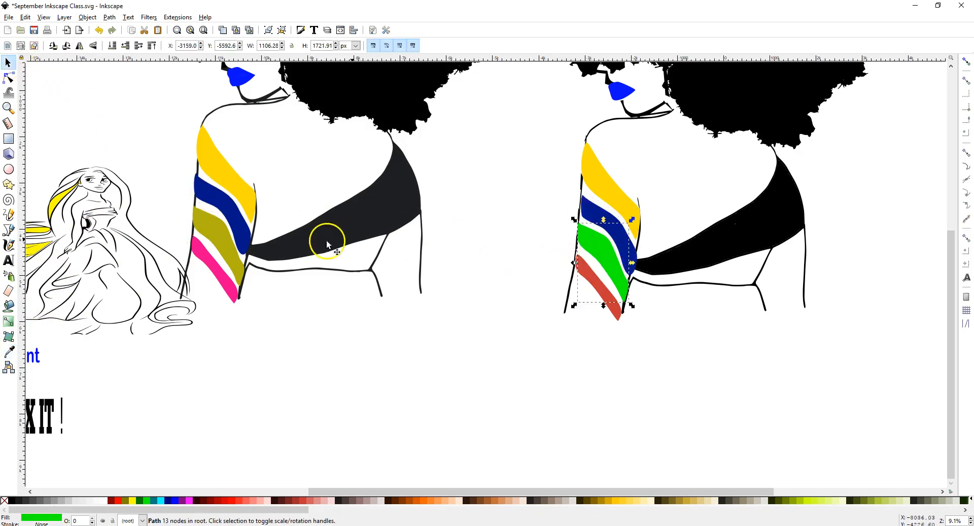
{"action": "left_click", "coordinate": [9, 351]}
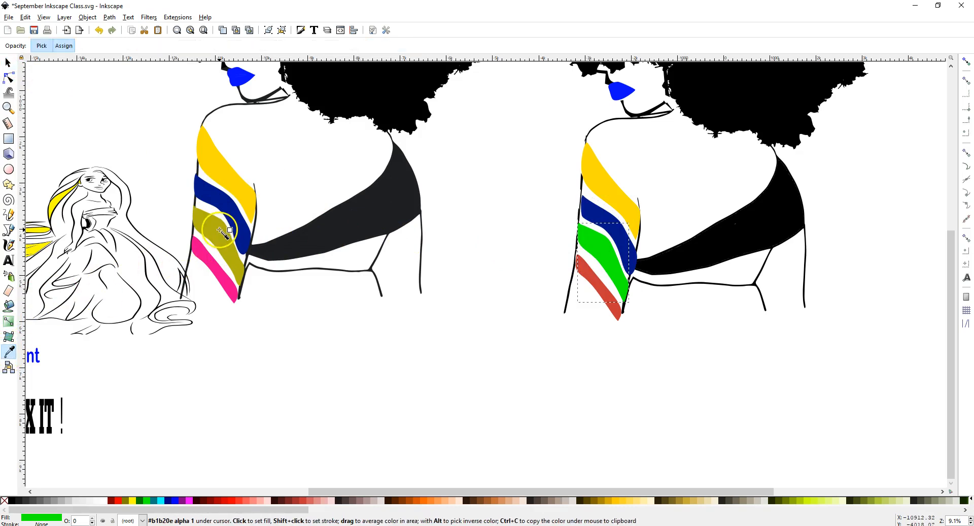
{"action": "left_click", "coordinate": [219, 231]}
{"action": "left_click", "coordinate": [10, 64]}
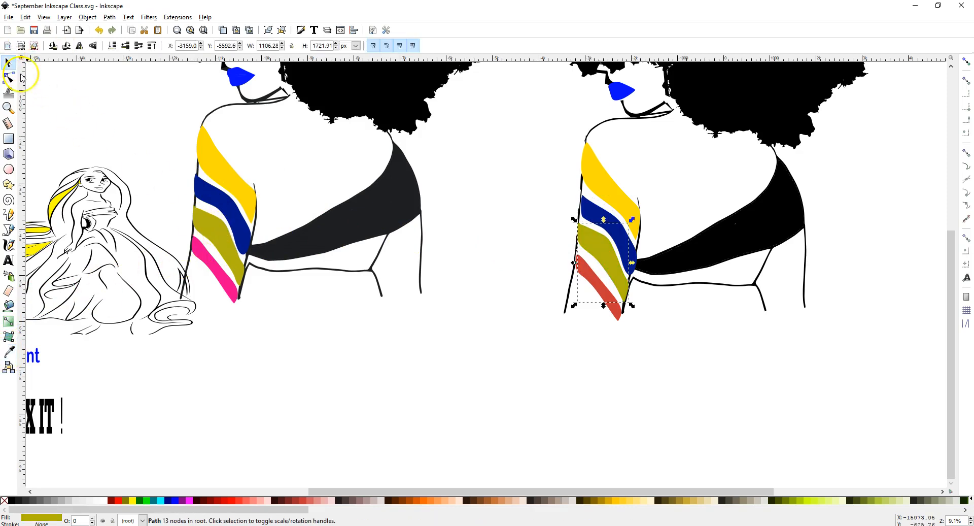
{"action": "left_click", "coordinate": [615, 315]}
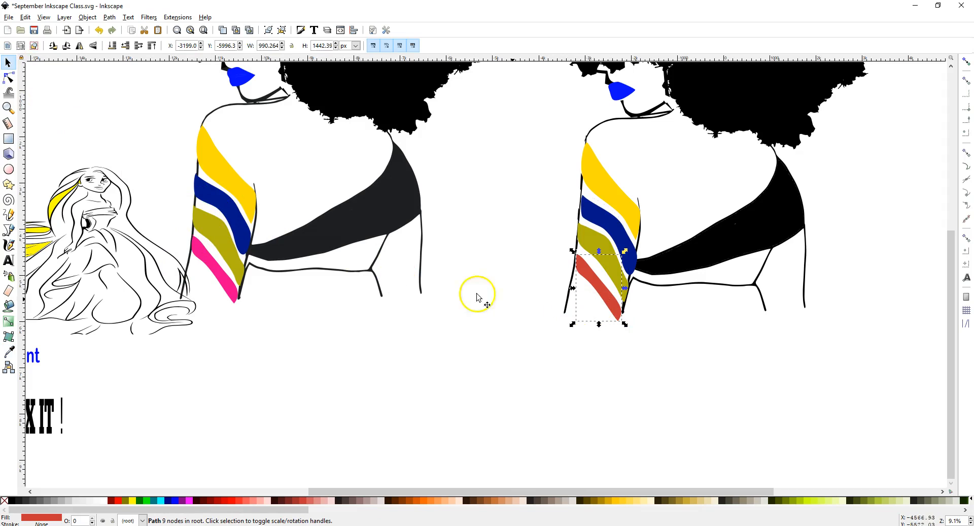
{"action": "left_click", "coordinate": [9, 351]}
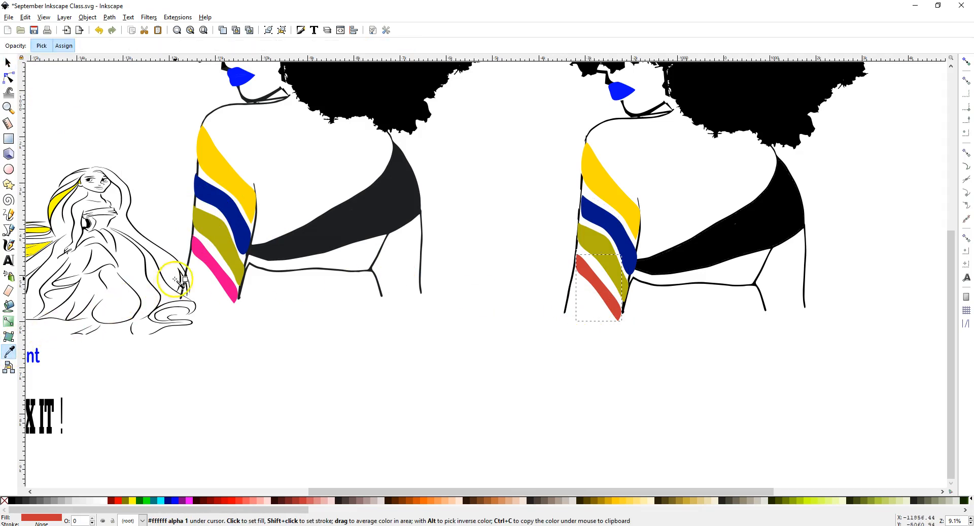
{"action": "left_click", "coordinate": [206, 262]}
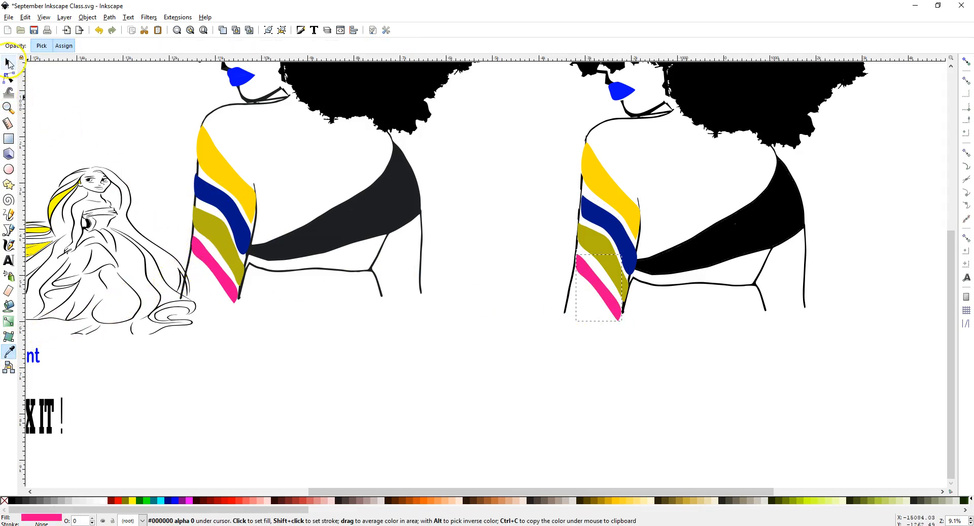
Move the larger long-haired girl drawing with yellow hair strands away from the original afro woman image, above the smaller copy, and deselect everything.
{"action": "left_click", "coordinate": [9, 63]}
{"action": "left_click", "coordinate": [441, 252]}
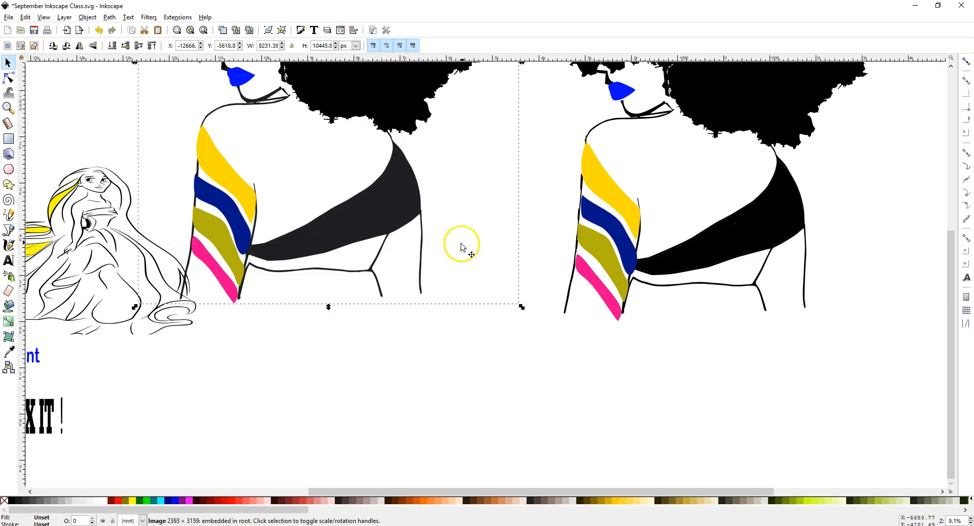
{"action": "scroll", "coordinate": [474, 227], "scroll_direction": "down", "scroll_amount": 1}
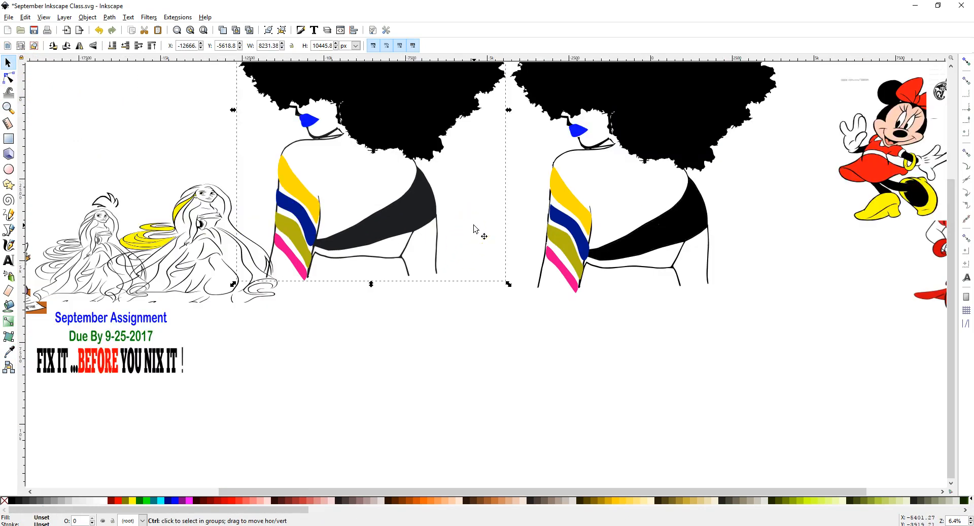
{"action": "scroll", "coordinate": [474, 228], "scroll_direction": "up", "scroll_amount": 6}
{"action": "scroll", "coordinate": [474, 227], "scroll_direction": "down", "scroll_amount": 1}
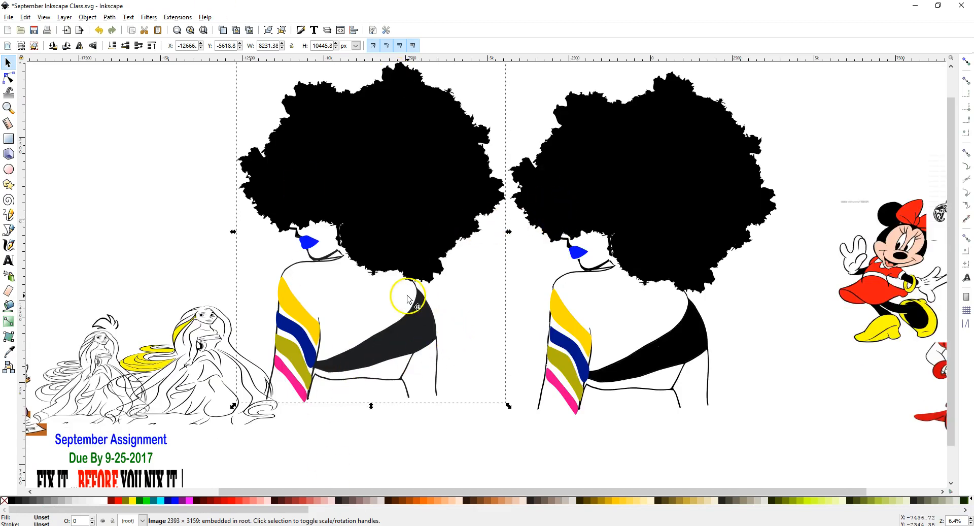
{"action": "scroll", "coordinate": [408, 293], "scroll_direction": "down", "scroll_amount": 2}
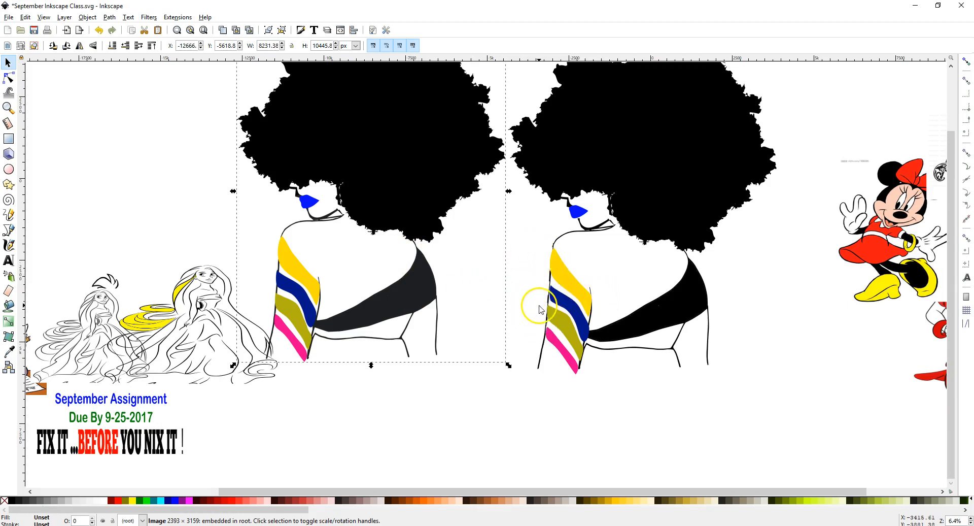
{"action": "left_click_drag", "start_coordinate": [211, 283], "coordinate": [93, 149]}
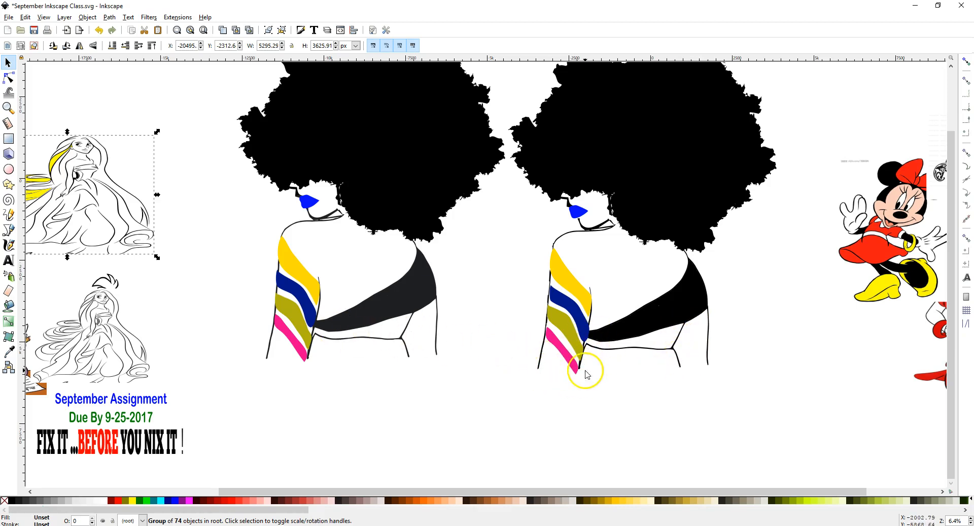
{"action": "left_click", "coordinate": [257, 215]}
{"action": "left_click", "coordinate": [242, 436]}
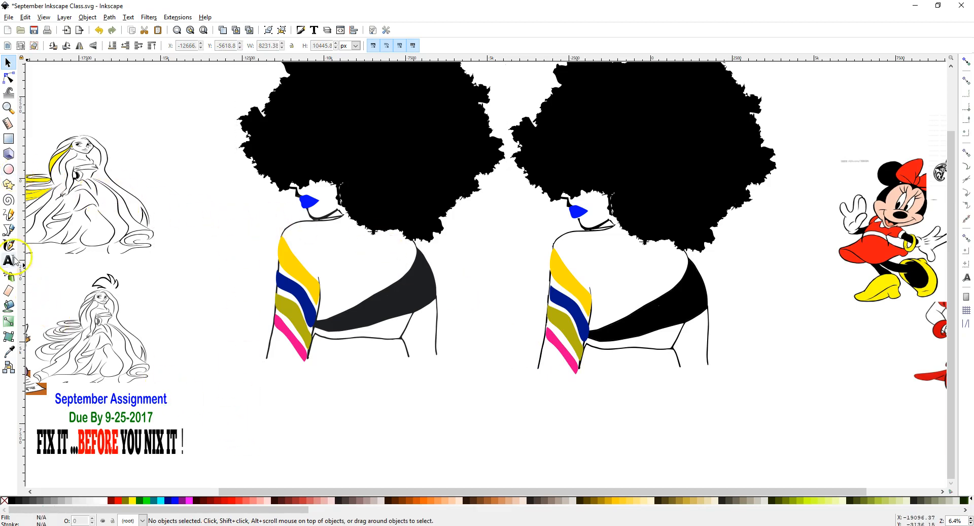
Draw a straight line across the open lower end of the traced woman's striped arm and open its stroke style settings.
{"action": "left_click", "coordinate": [8, 229]}
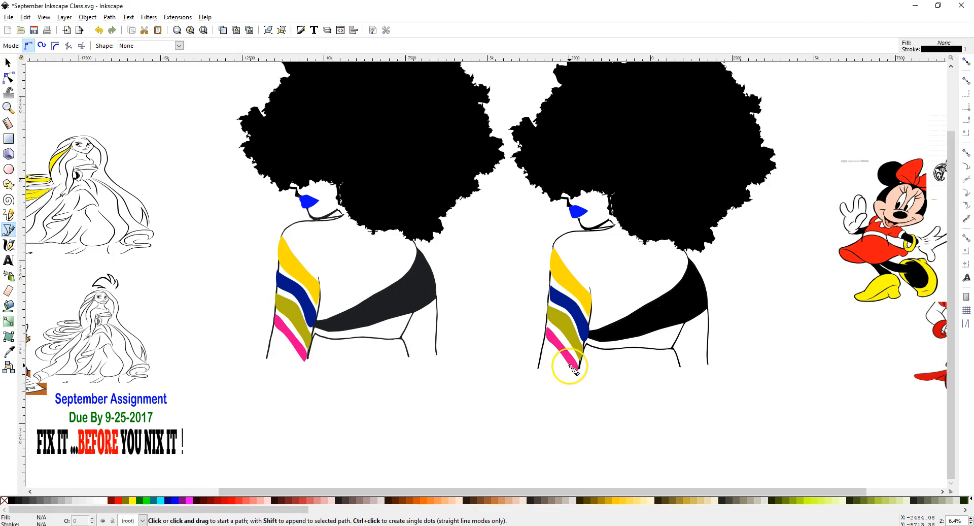
{"action": "left_click_drag", "start_coordinate": [537, 368], "coordinate": [580, 374]}
{"action": "key", "text": "Return"}
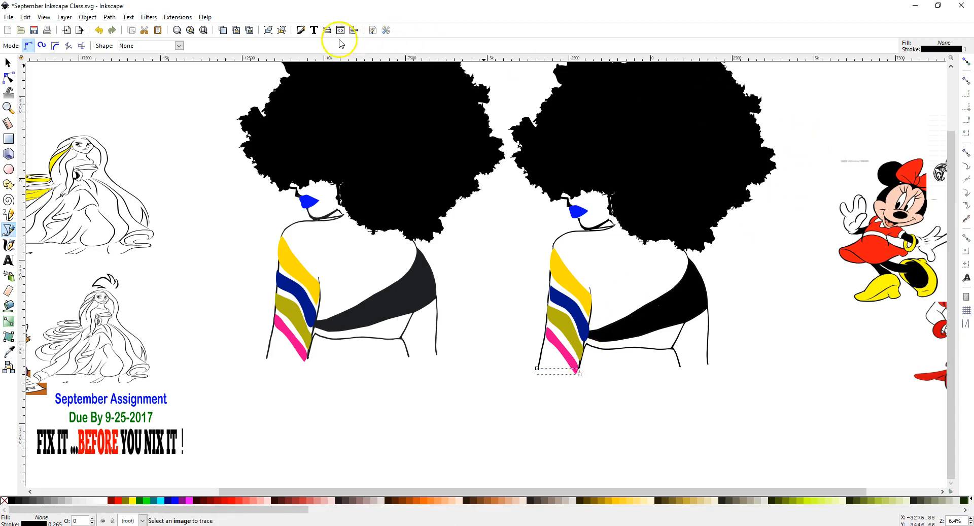
{"action": "left_click", "coordinate": [301, 31]}
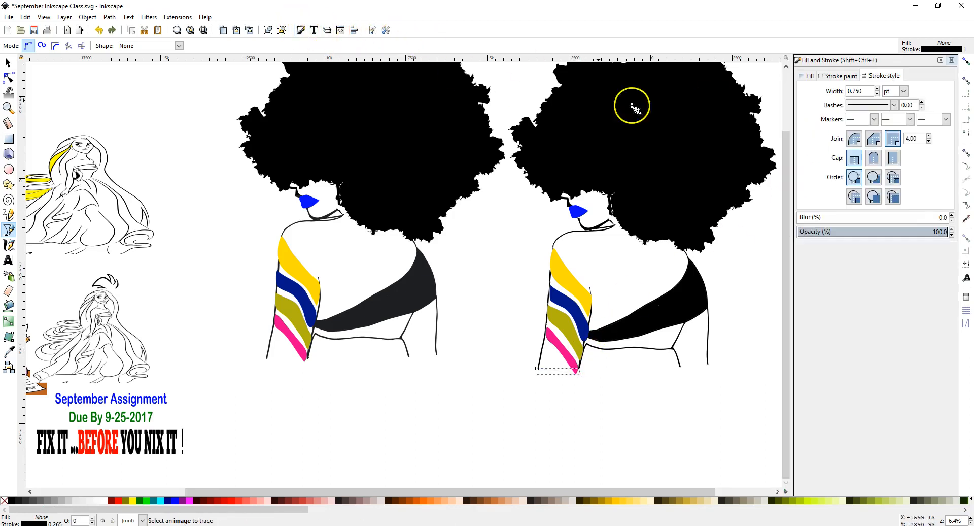
Set the stroke width of the line closing the bottom of the striped arm to 18.050 pt and deselect it.
{"action": "left_click", "coordinate": [877, 90]}
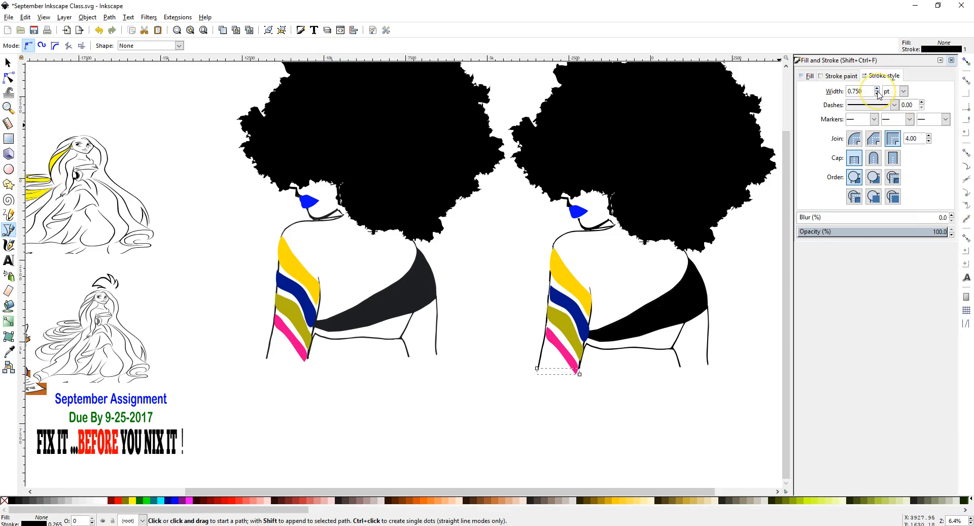
{"action": "left_click", "coordinate": [878, 90]}
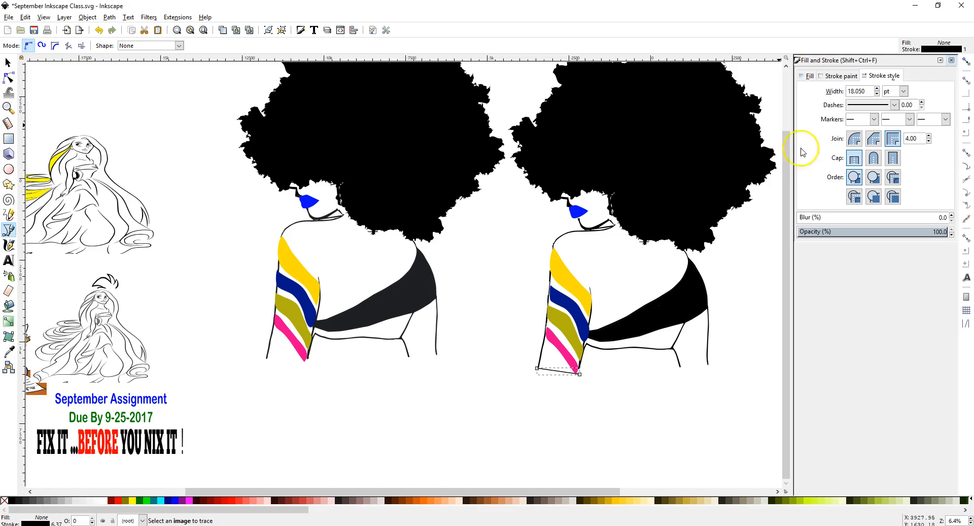
{"action": "left_click", "coordinate": [9, 62]}
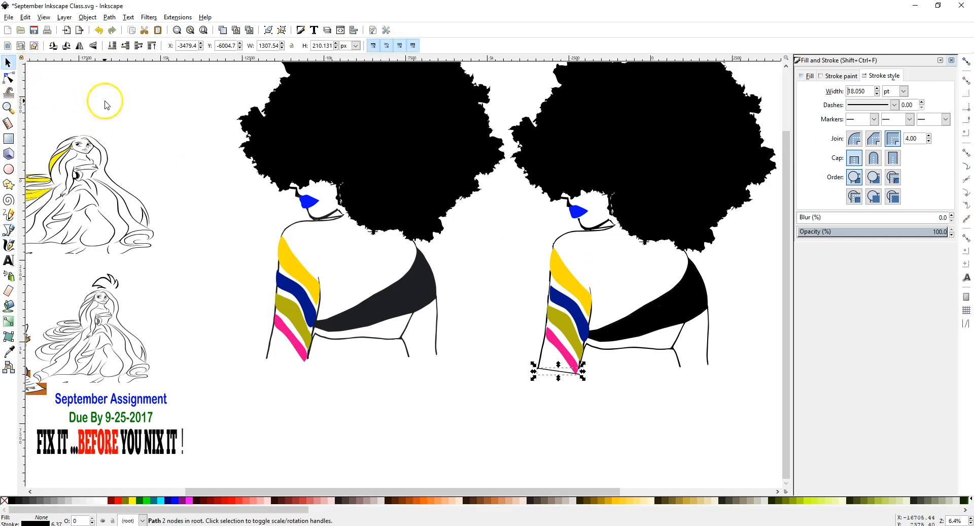
{"action": "left_click", "coordinate": [193, 303]}
Draw a straight line closing the bottom of the figure's other arm and set its stroke width to 29.950 pt.
{"action": "left_click", "coordinate": [10, 231]}
{"action": "left_click", "coordinate": [672, 349]}
{"action": "left_click_drag", "start_coordinate": [680, 366], "coordinate": [712, 370]}
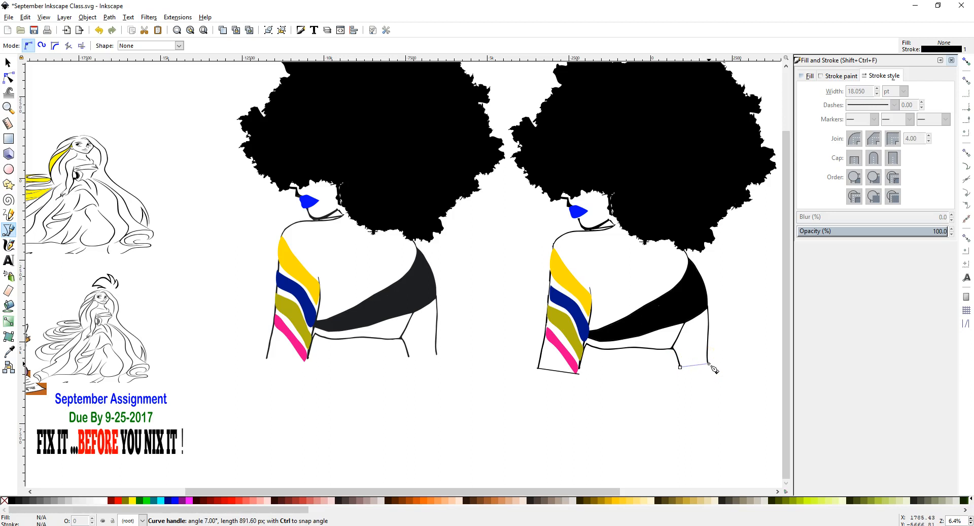
{"action": "left_click_drag", "start_coordinate": [712, 368], "coordinate": [711, 369]}
{"action": "left_click", "coordinate": [851, 158]}
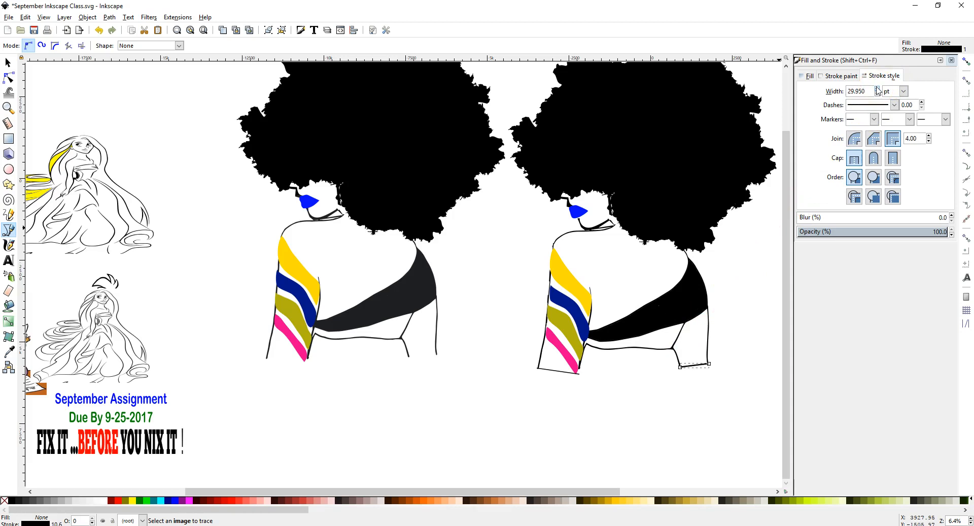
{"action": "left_click_drag", "start_coordinate": [334, 218], "coordinate": [307, 210]}
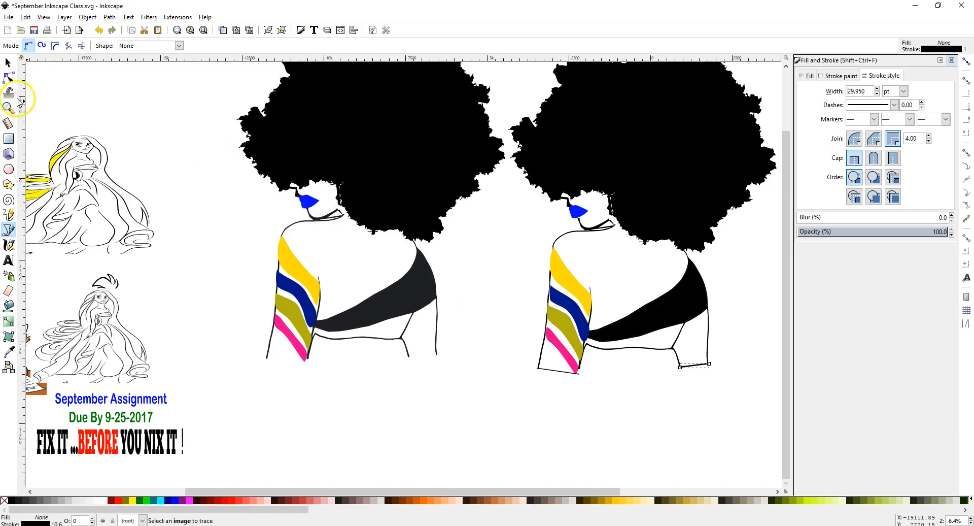
{"action": "left_click", "coordinate": [9, 62]}
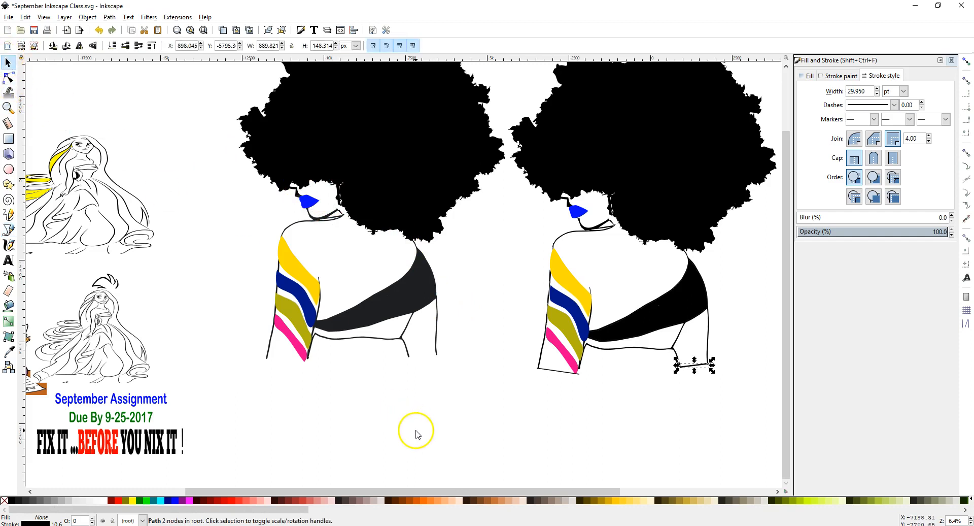
{"action": "left_click", "coordinate": [413, 430]}
Select the two lines closing the arms and convert their strokes to paths.
{"action": "left_click", "coordinate": [564, 371]}
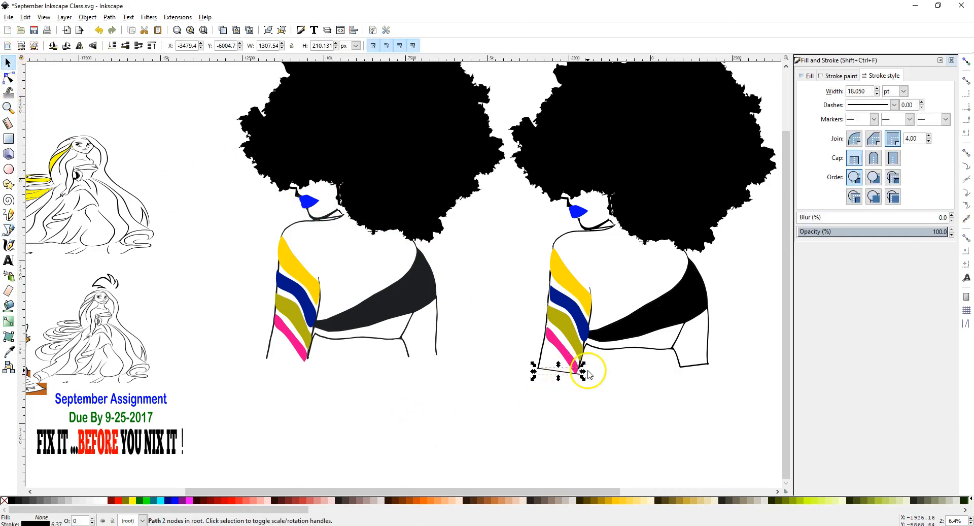
{"action": "left_click", "coordinate": [699, 364], "text": "shift"}
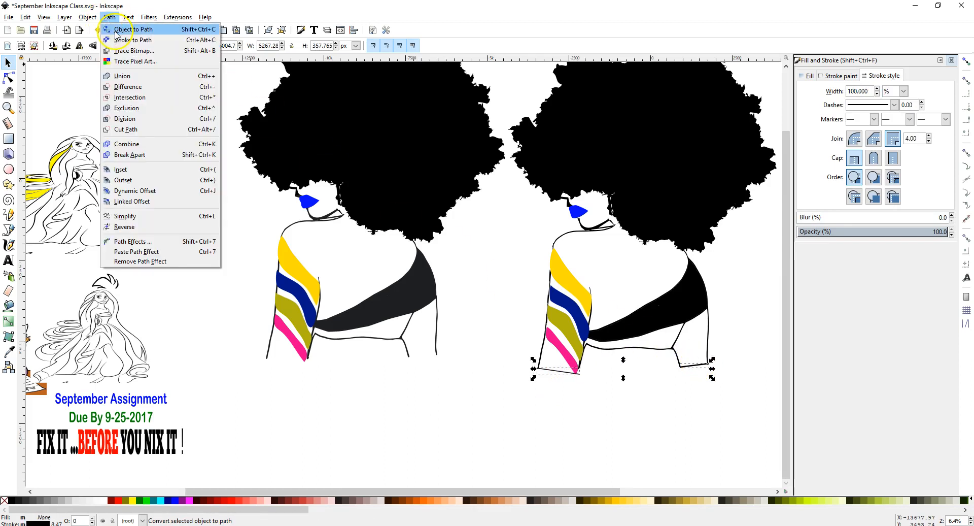
{"action": "left_click", "coordinate": [133, 39]}
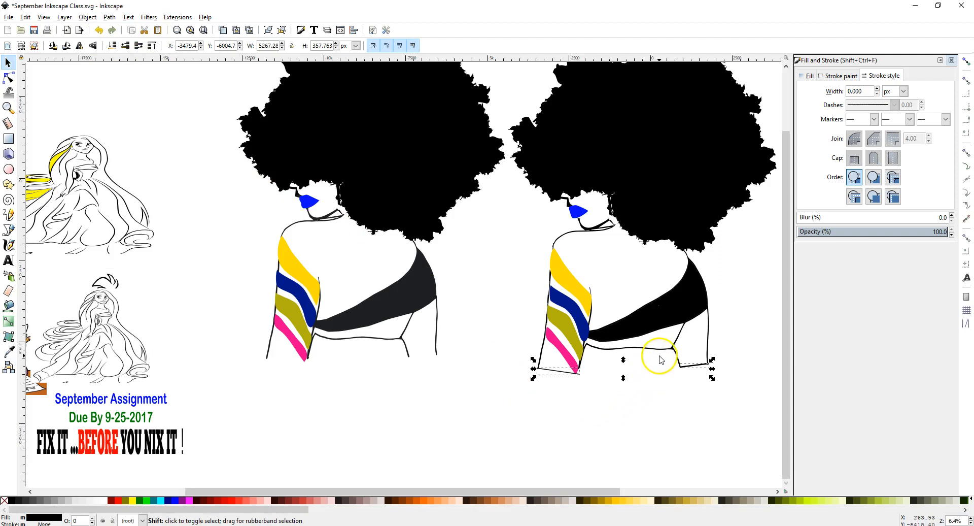
Unite the two converted arm lines with the figure's black outline using Union.
{"action": "left_click", "coordinate": [687, 173], "text": "shift"}
{"action": "left_click", "coordinate": [693, 298], "text": "shift"}
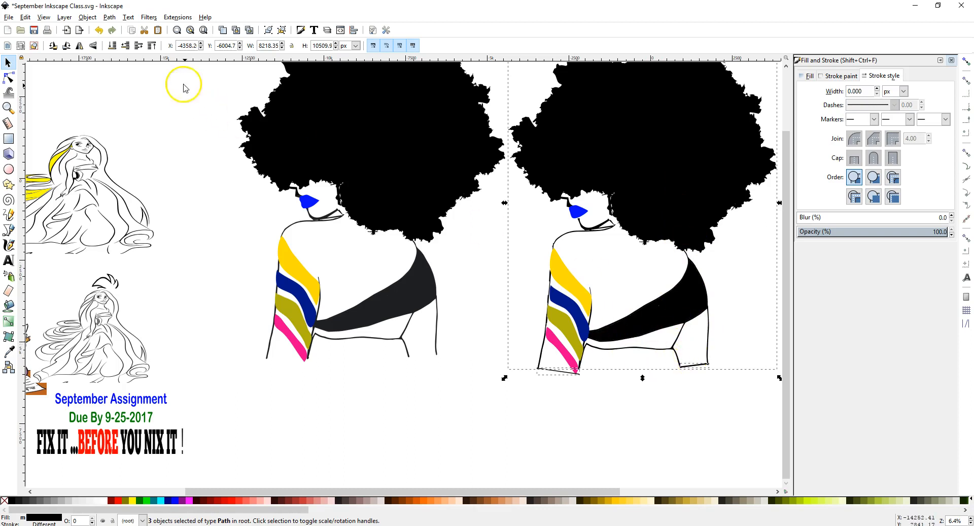
{"action": "left_click", "coordinate": [109, 18]}
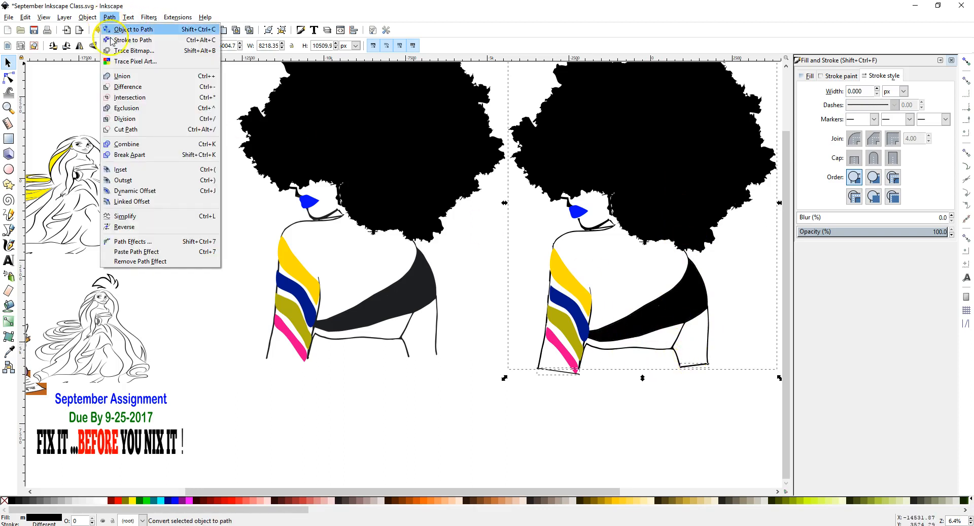
{"action": "left_click", "coordinate": [115, 82]}
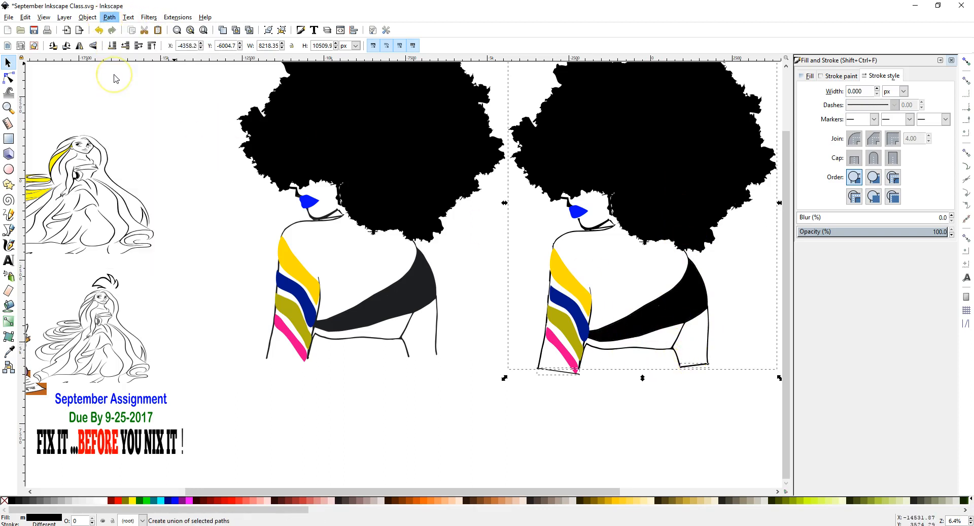
{"action": "left_click", "coordinate": [464, 409]}
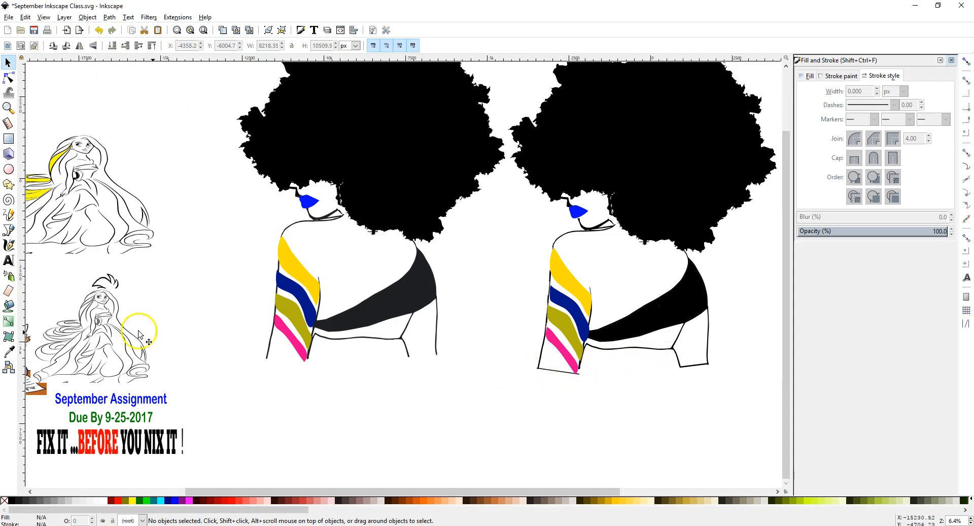
Fill the figure's face, back, waist and the arm without stripes with a light peach skin tone using the bucket fill.
{"action": "left_click", "coordinate": [9, 305]}
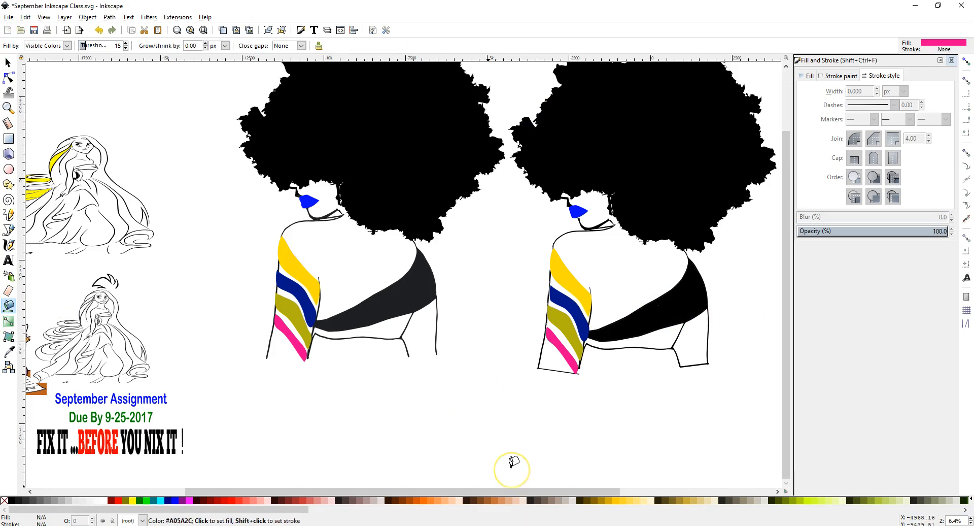
{"action": "left_click", "coordinate": [513, 500]}
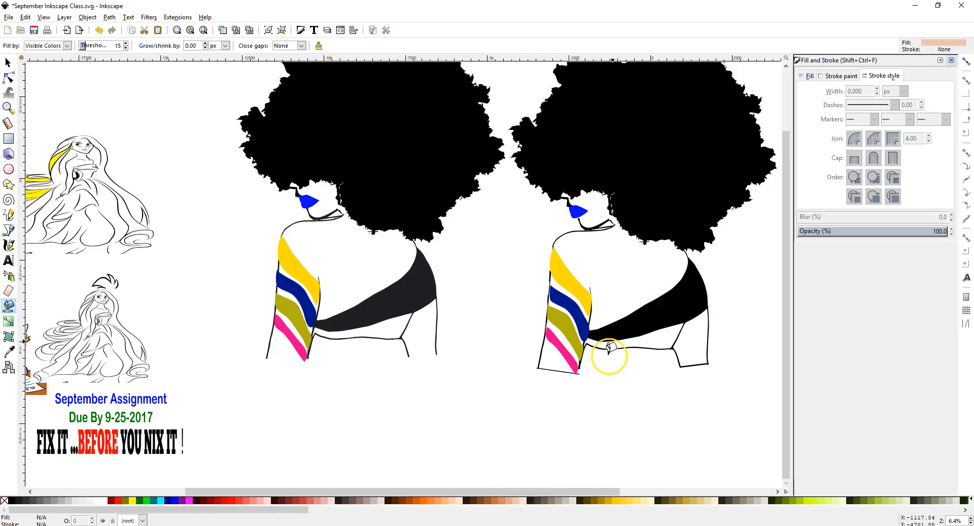
{"action": "left_click", "coordinate": [634, 276]}
{"action": "left_click", "coordinate": [692, 339]}
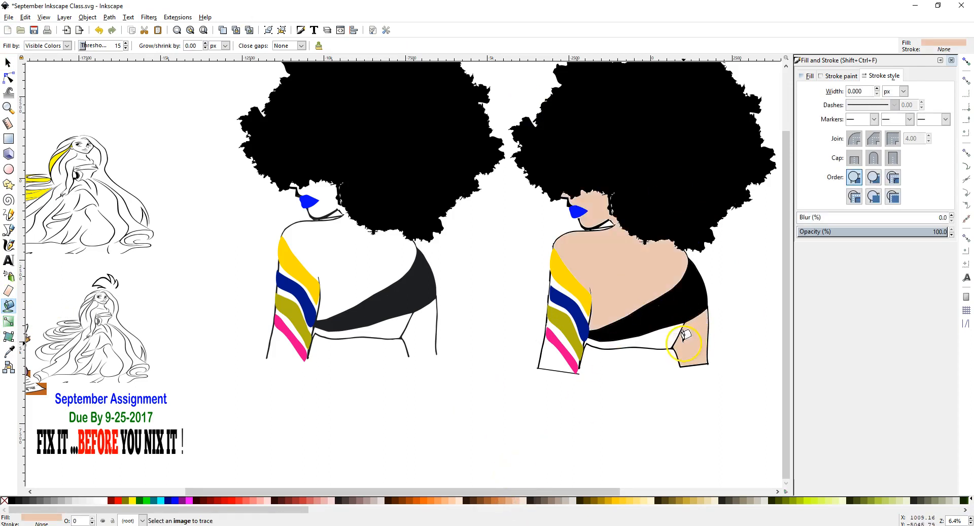
{"action": "left_click", "coordinate": [661, 341]}
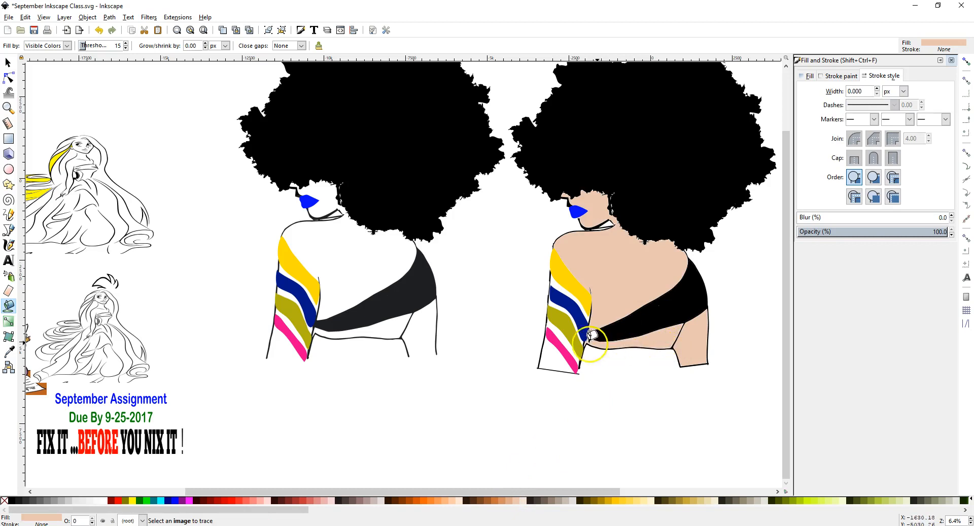
Fill the lower part of the striped arm and the gaps between its colored stripes with the same peach tone.
{"action": "left_click", "coordinate": [552, 362]}
{"action": "left_click", "coordinate": [558, 332]}
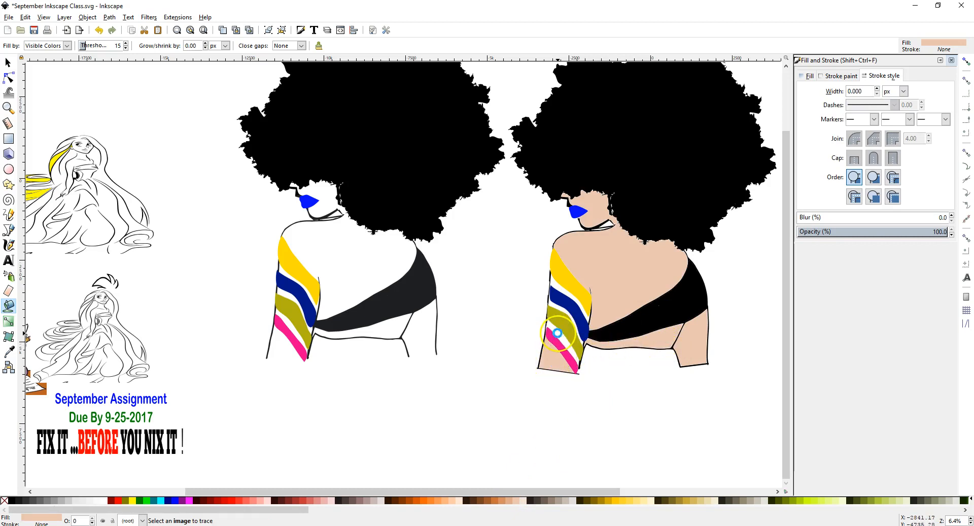
{"action": "left_click", "coordinate": [569, 310]}
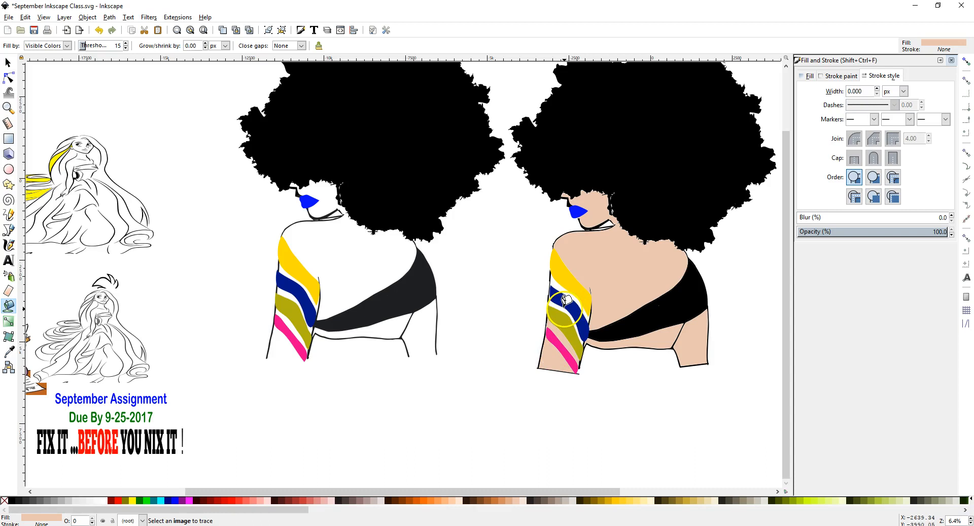
{"action": "left_click", "coordinate": [555, 281]}
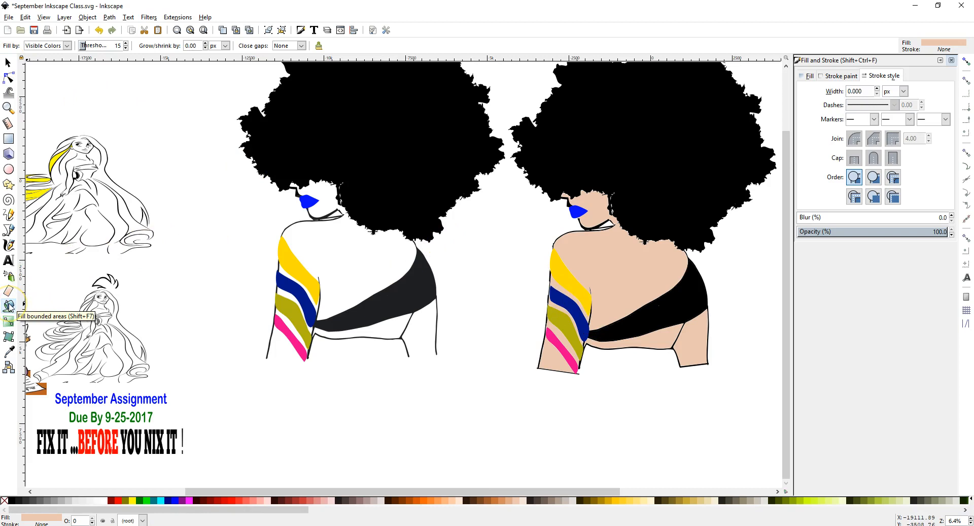
Close the Fill and Stroke settings and move the original embedded image up and away from the colored figure.
{"action": "left_click", "coordinate": [20, 200]}
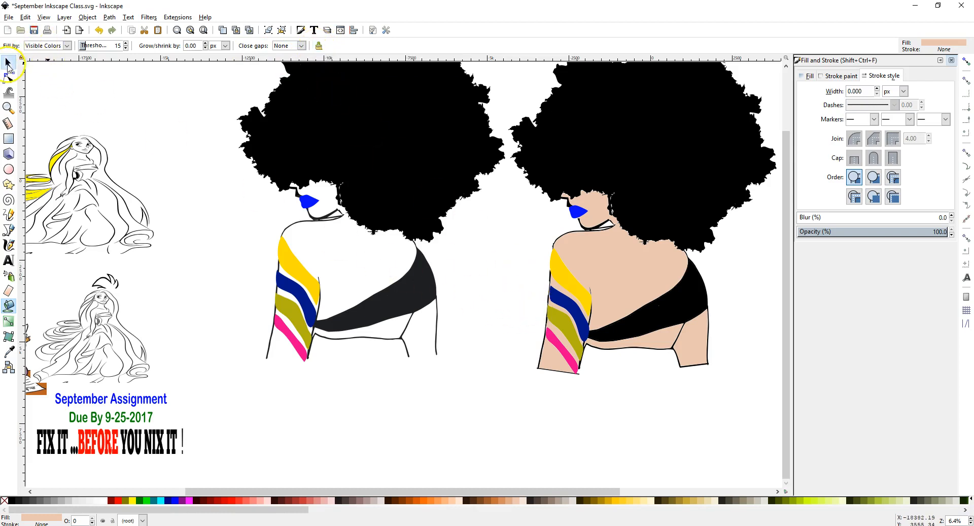
{"action": "left_click", "coordinate": [7, 62]}
{"action": "left_click", "coordinate": [478, 301]}
{"action": "scroll", "coordinate": [478, 302], "scroll_direction": "up", "scroll_amount": 4}
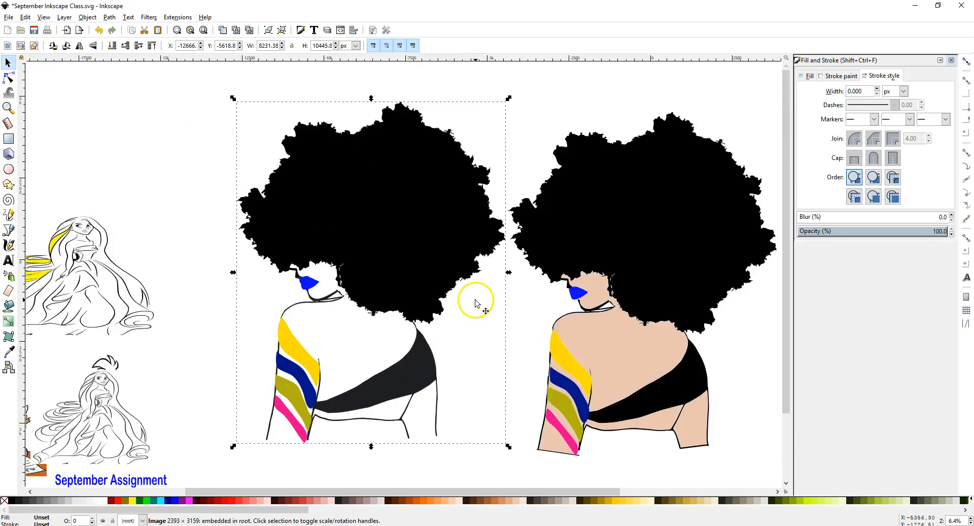
{"action": "scroll", "coordinate": [478, 301], "scroll_direction": "up", "scroll_amount": 2}
{"action": "left_click", "coordinate": [817, 124]}
{"action": "left_click", "coordinate": [953, 61]}
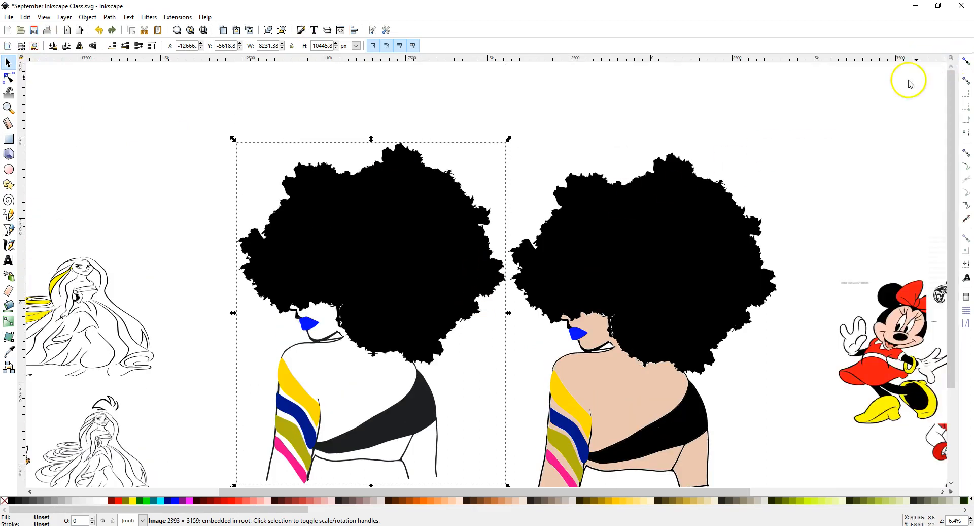
{"action": "left_click_drag", "start_coordinate": [414, 274], "coordinate": [311, 200]}
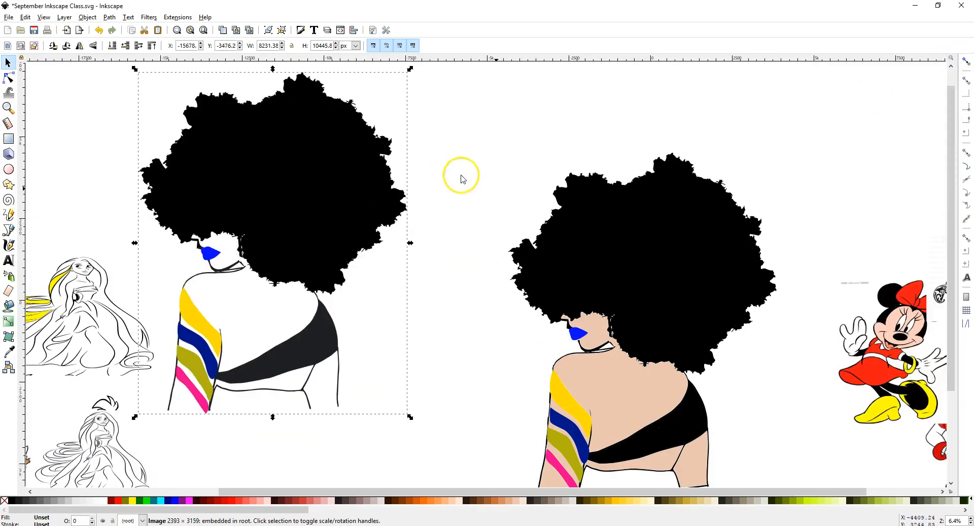
Select all pieces of the colored figure together and clear the selection.
{"action": "scroll", "coordinate": [508, 224], "scroll_direction": "down", "scroll_amount": 4}
{"action": "left_click_drag", "start_coordinate": [475, 68], "coordinate": [805, 445]}
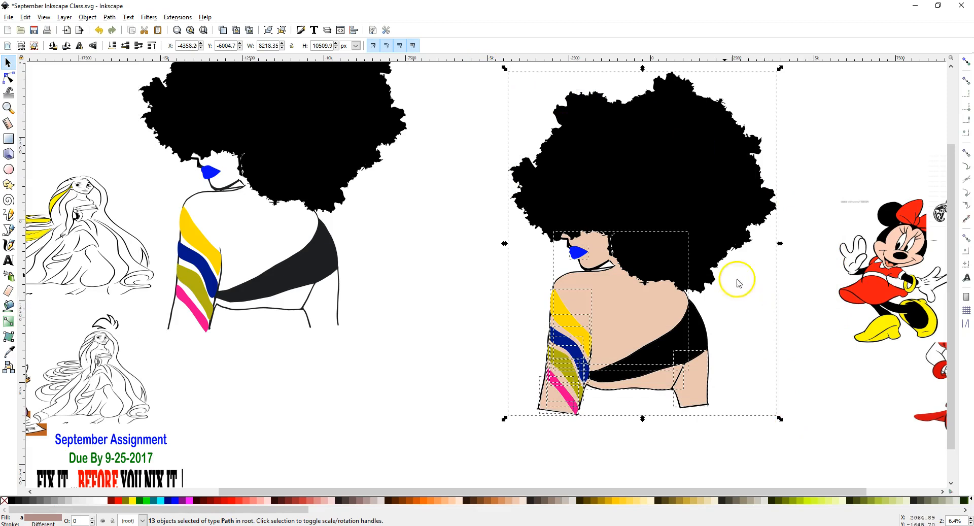
{"action": "left_click", "coordinate": [454, 199]}
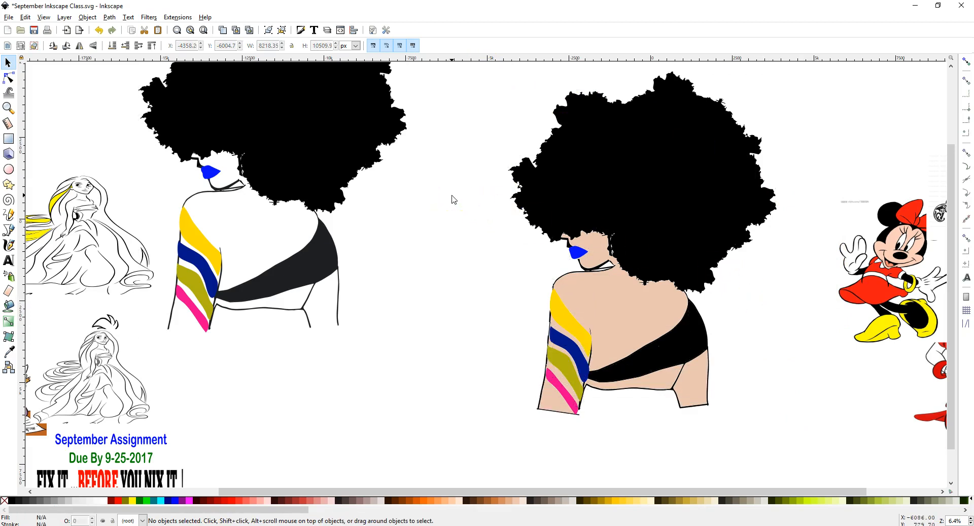
Break apart the colored figure's united black outline into separate paths and deselect them.
{"action": "left_click", "coordinate": [585, 201]}
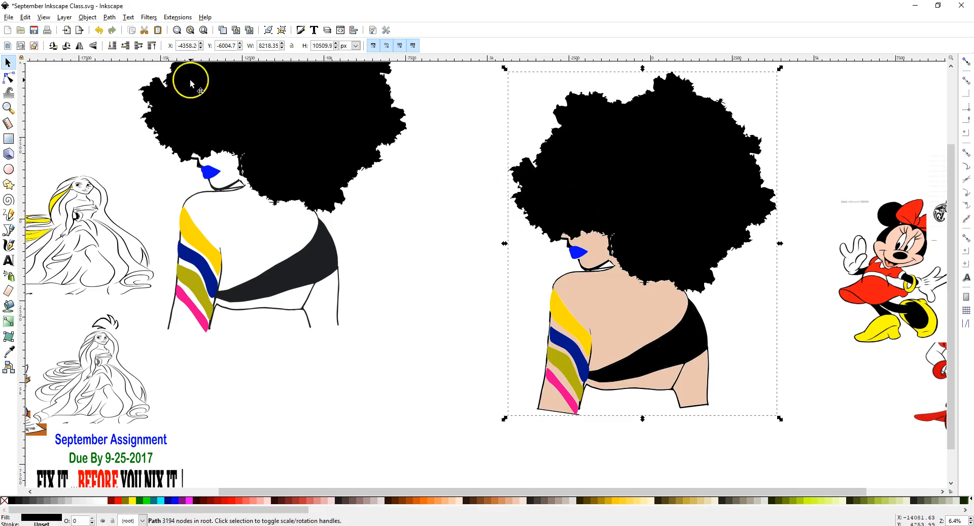
{"action": "left_click", "coordinate": [109, 17]}
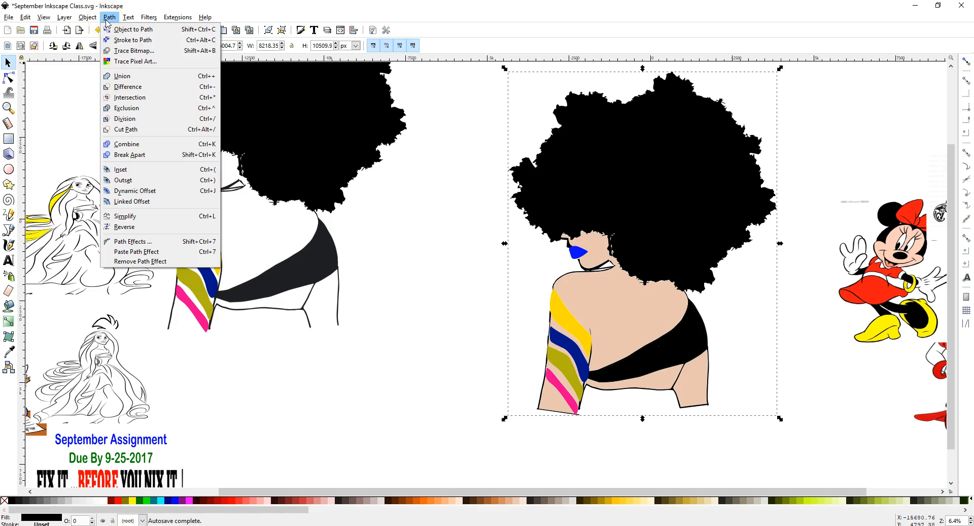
{"action": "left_click", "coordinate": [134, 151]}
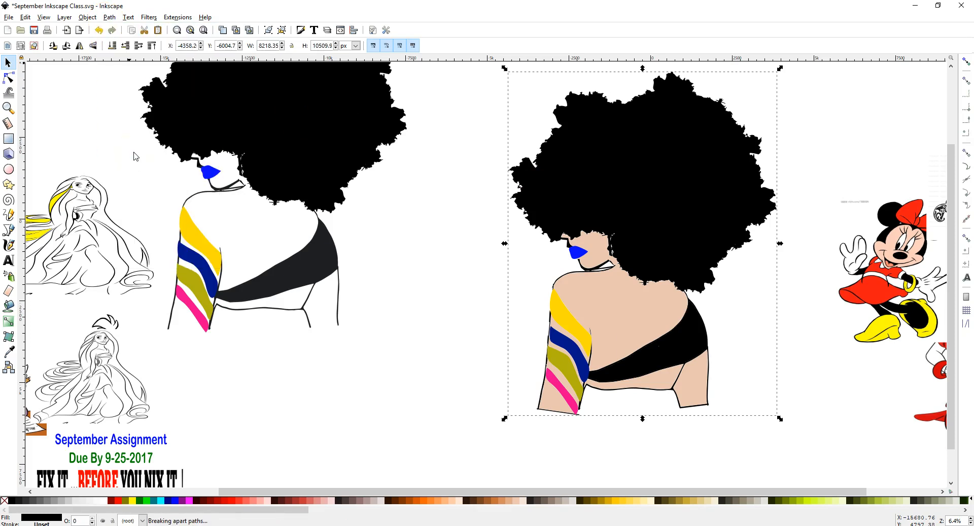
{"action": "left_click", "coordinate": [415, 438]}
Check the lower ends of both arms by selecting their peach fills and the black path beneath the bare arm's fill.
{"action": "left_click", "coordinate": [557, 416]}
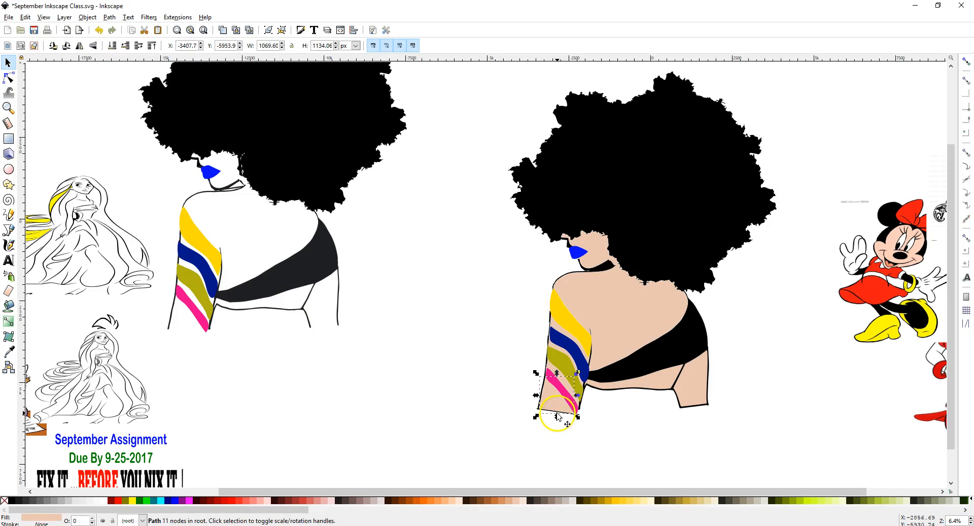
{"action": "left_click", "coordinate": [703, 411]}
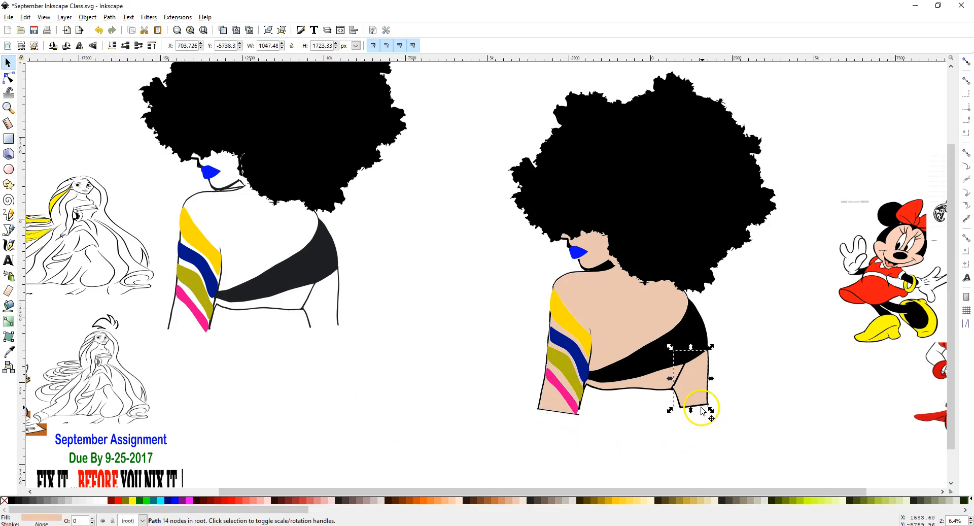
{"action": "scroll", "coordinate": [735, 353], "scroll_direction": "up", "scroll_amount": 1}
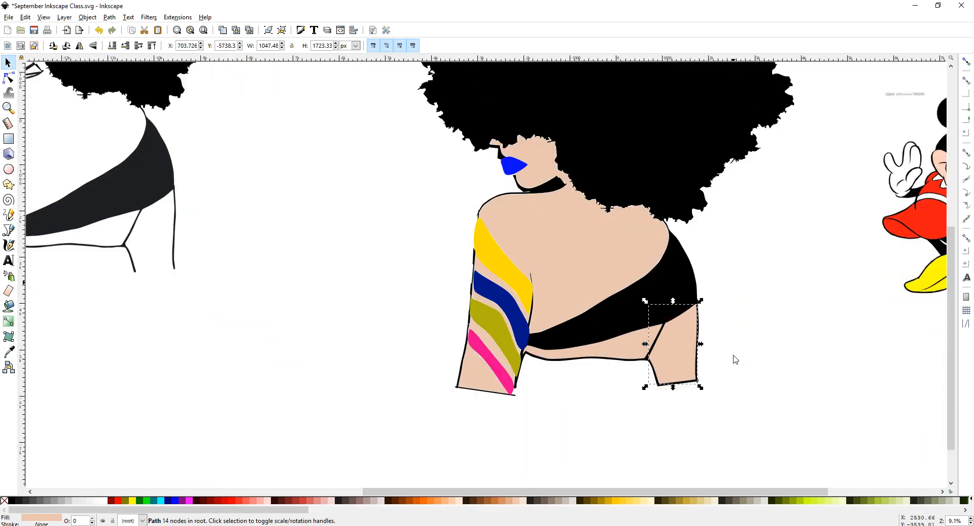
{"action": "scroll", "coordinate": [736, 360], "scroll_direction": "down", "scroll_amount": 2}
{"action": "left_click", "coordinate": [669, 357]}
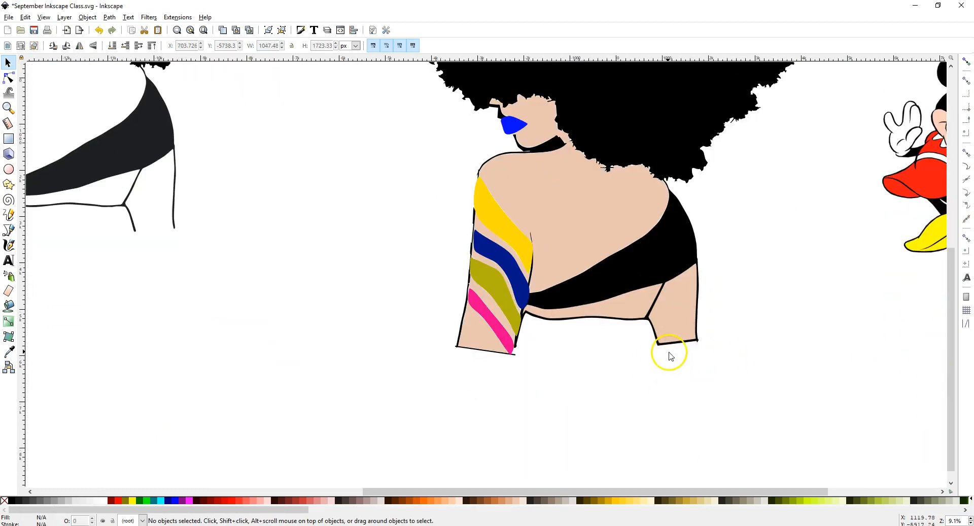
{"action": "left_click", "coordinate": [663, 350]}
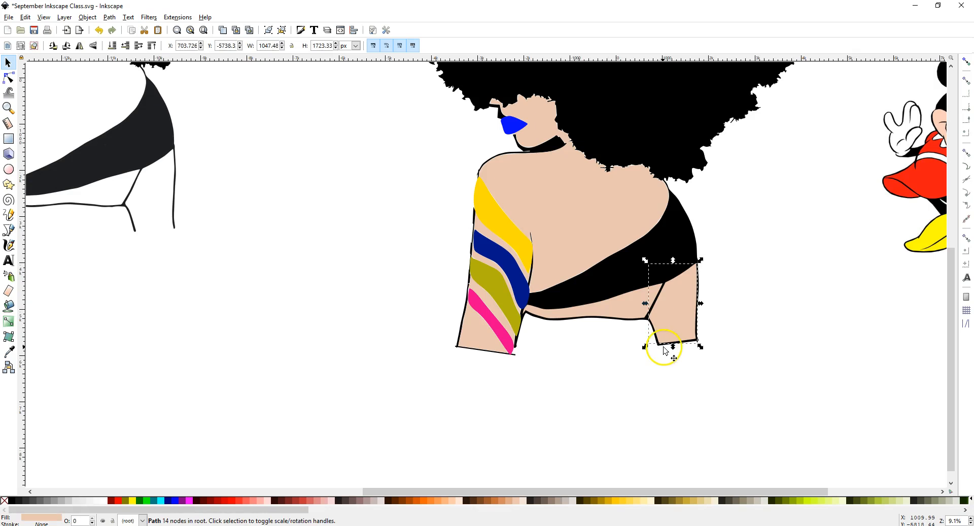
{"action": "left_click", "coordinate": [662, 350], "text": "alt"}
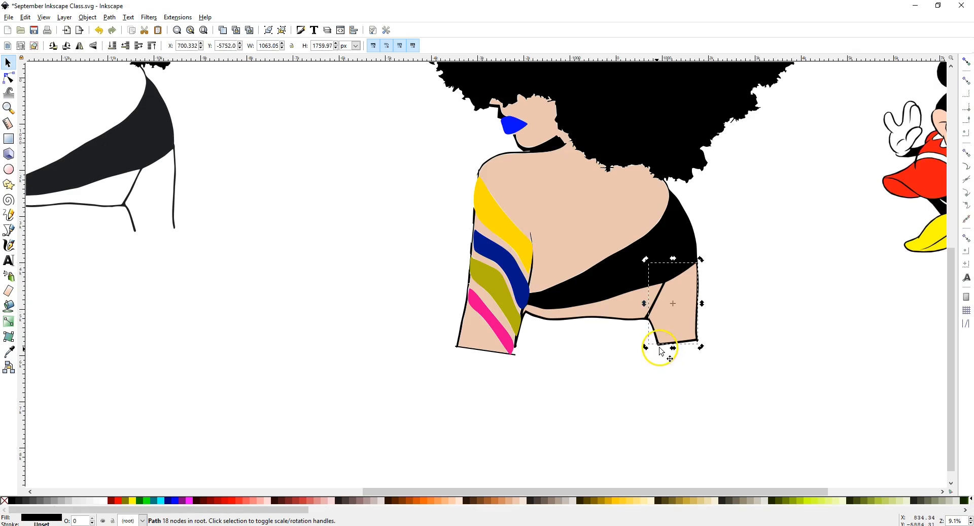
{"action": "left_click", "coordinate": [662, 350]}
Try to break apart the peach fill path of the bare arm and deselect it.
{"action": "left_click", "coordinate": [8, 78]}
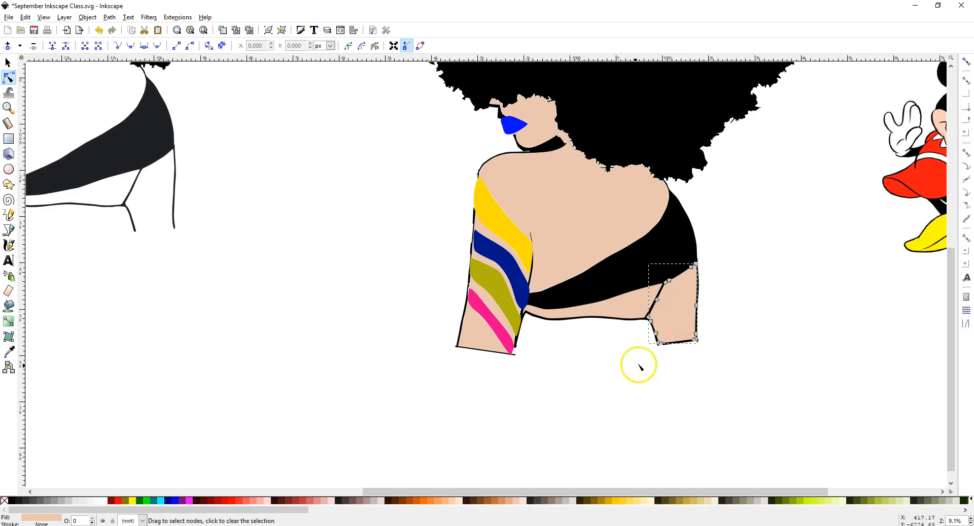
{"action": "left_click", "coordinate": [671, 316]}
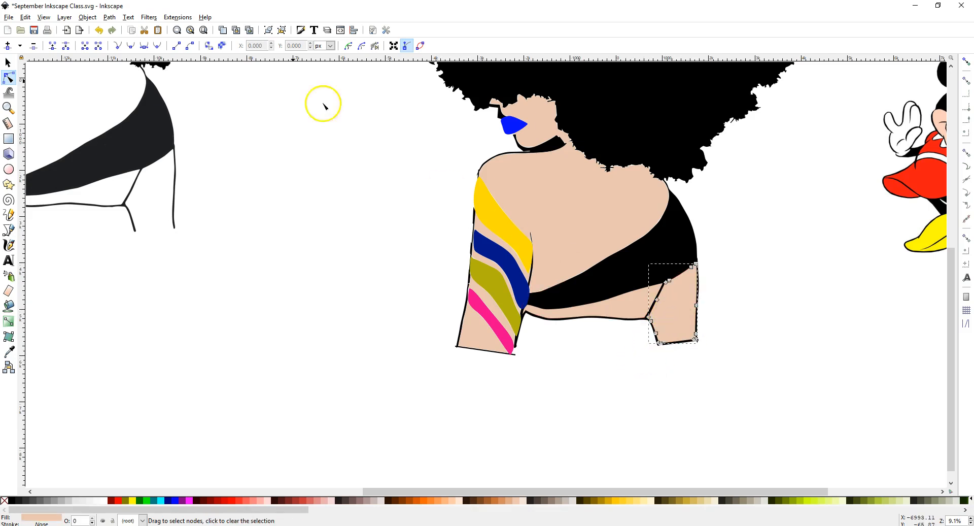
{"action": "left_click", "coordinate": [110, 17]}
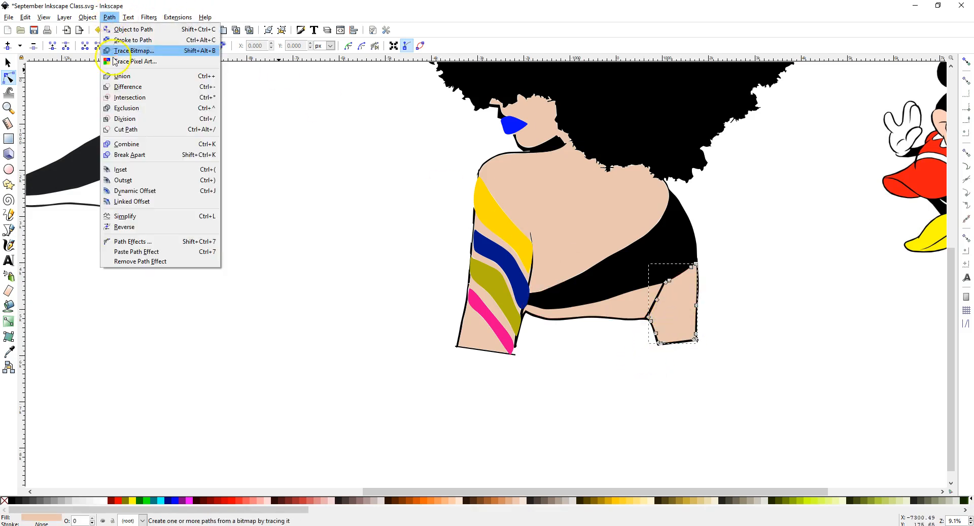
{"action": "left_click", "coordinate": [141, 159]}
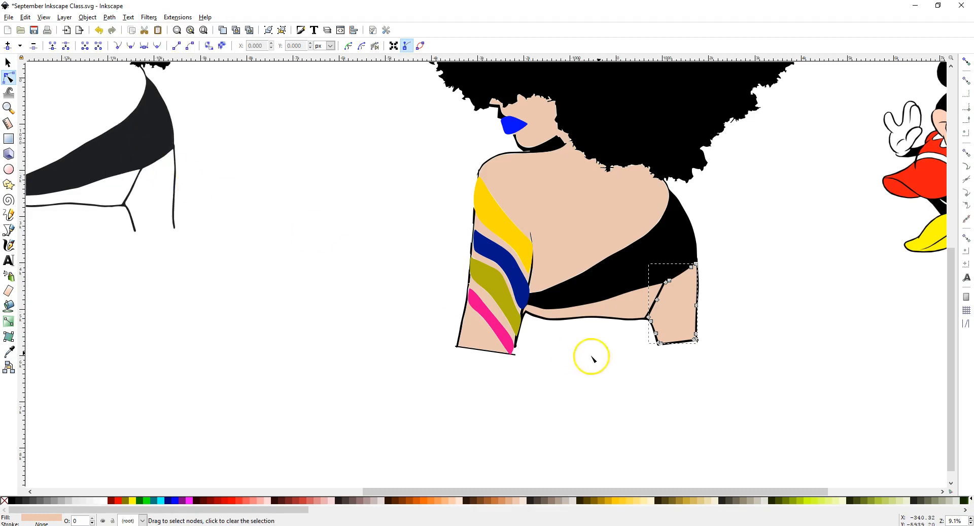
{"action": "left_click", "coordinate": [675, 354]}
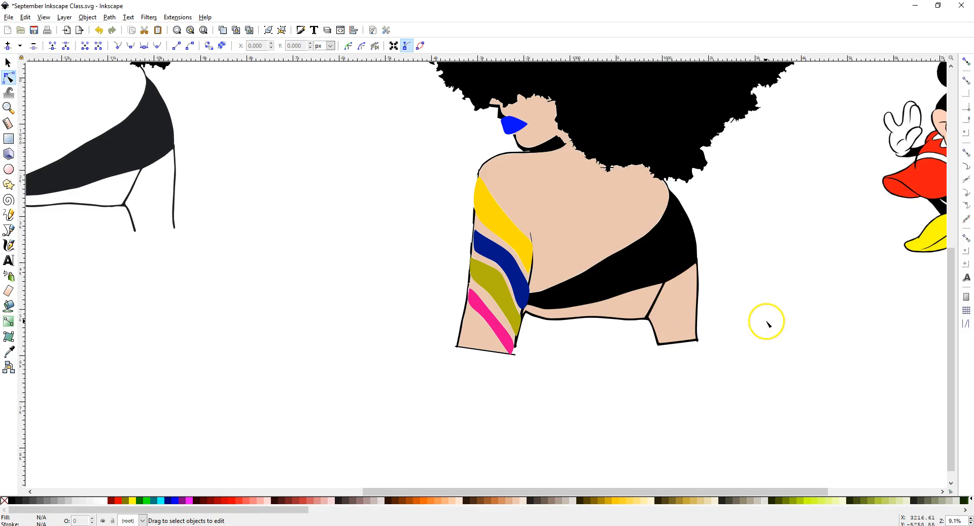
Move the bare arm's peach fill off the black shape beneath it, undo the move and clear the selection.
{"action": "left_click", "coordinate": [12, 61]}
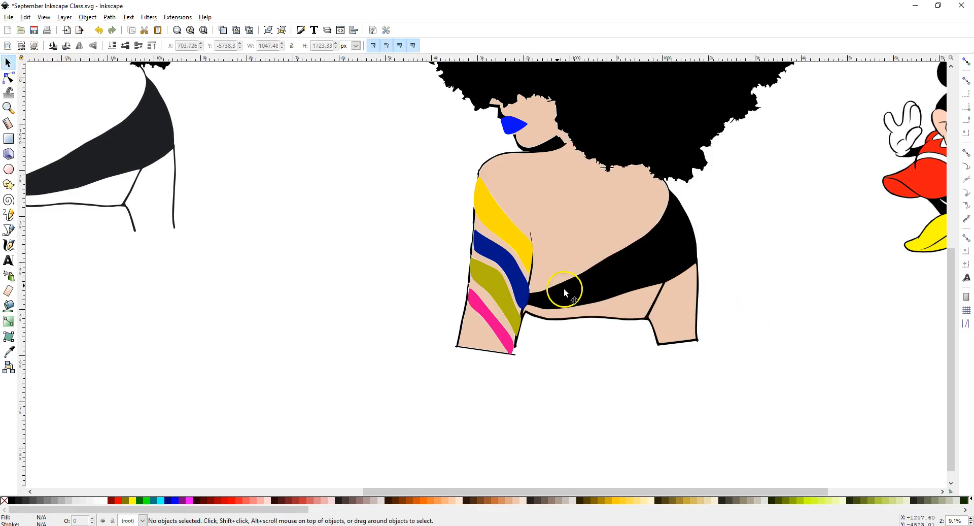
{"action": "left_click_drag", "start_coordinate": [669, 318], "coordinate": [712, 335]}
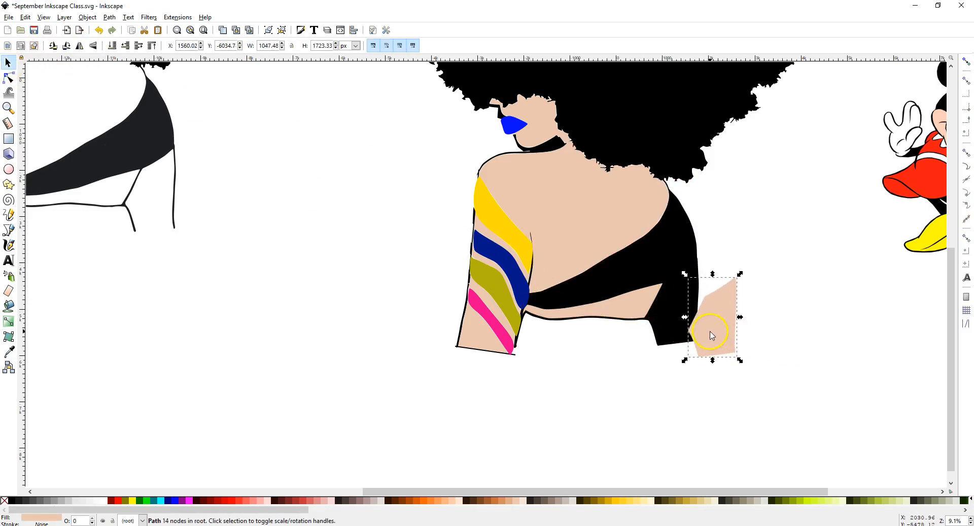
{"action": "left_click", "coordinate": [100, 33]}
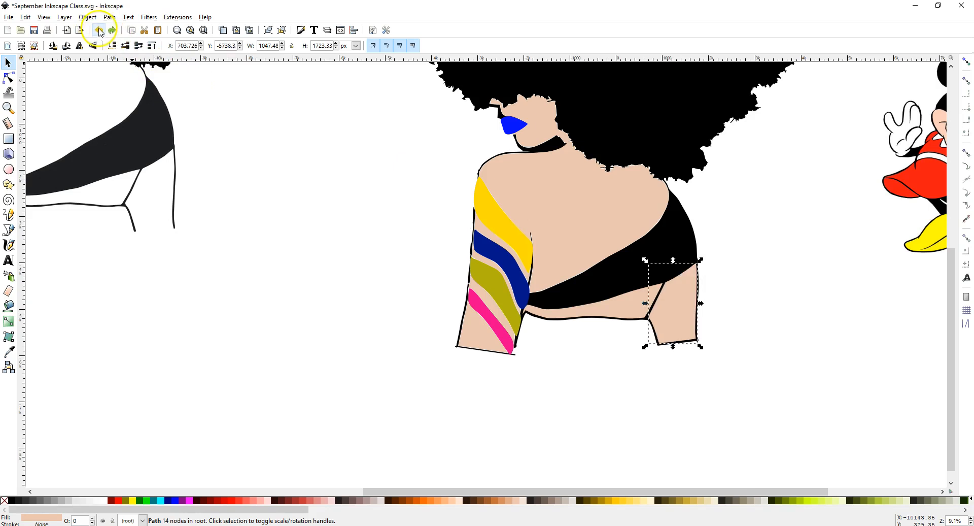
{"action": "left_click", "coordinate": [316, 331]}
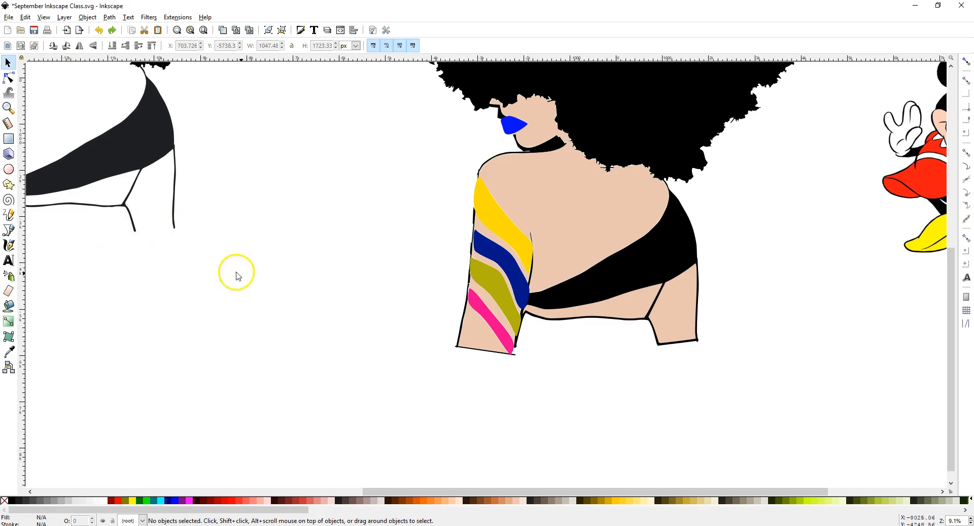
Undo the break-apart of the colored figure's black outline.
{"action": "left_click", "coordinate": [473, 349]}
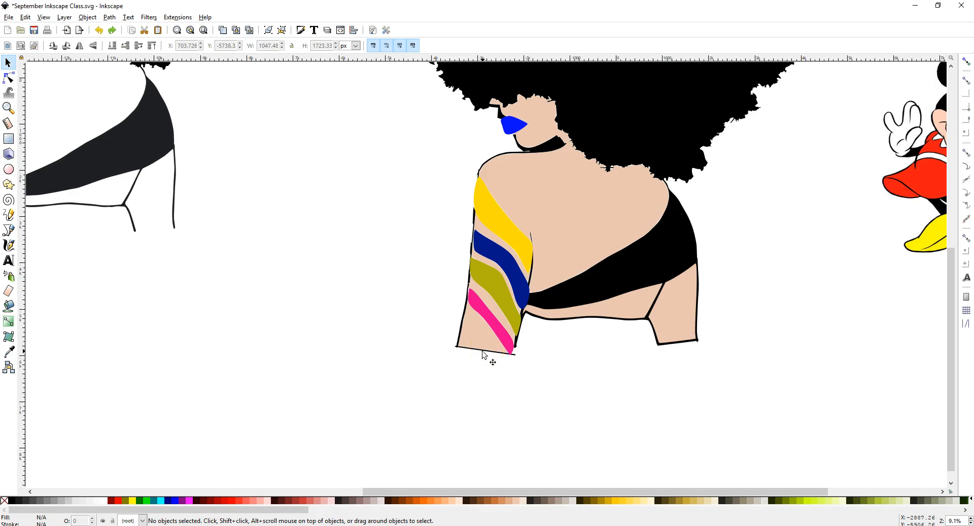
{"action": "left_click", "coordinate": [501, 318]}
{"action": "left_click", "coordinate": [99, 31]}
Group all pieces of the colored figure and apply Object to Path to the group.
{"action": "scroll", "coordinate": [335, 186], "scroll_direction": "up", "scroll_amount": 2}
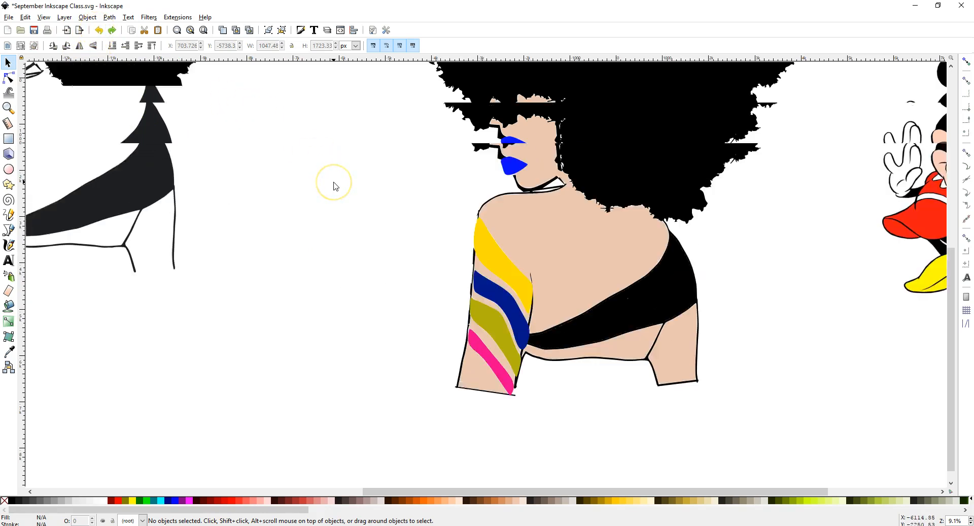
{"action": "scroll", "coordinate": [334, 187], "scroll_direction": "up", "scroll_amount": 2}
{"action": "scroll", "coordinate": [348, 186], "scroll_direction": "down", "scroll_amount": 2, "text": "ctrl"}
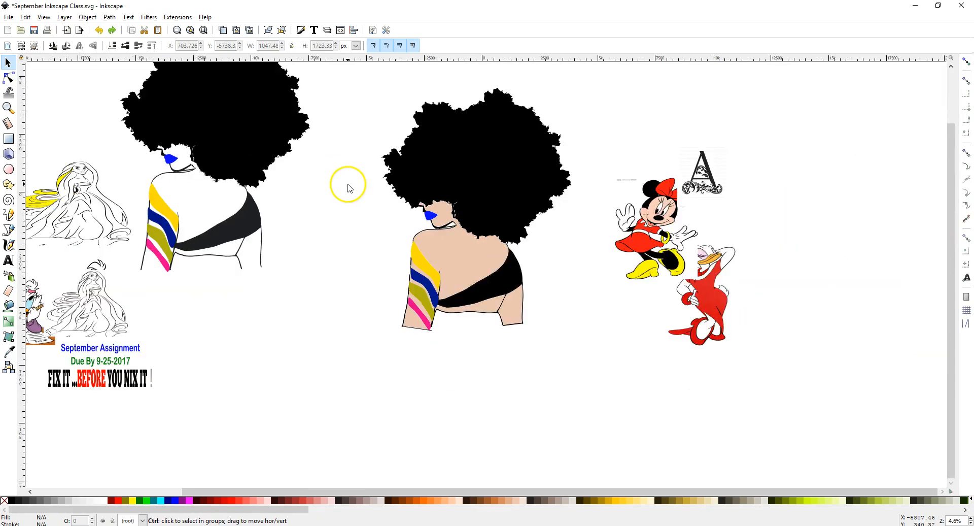
{"action": "left_click_drag", "start_coordinate": [335, 74], "coordinate": [614, 370]}
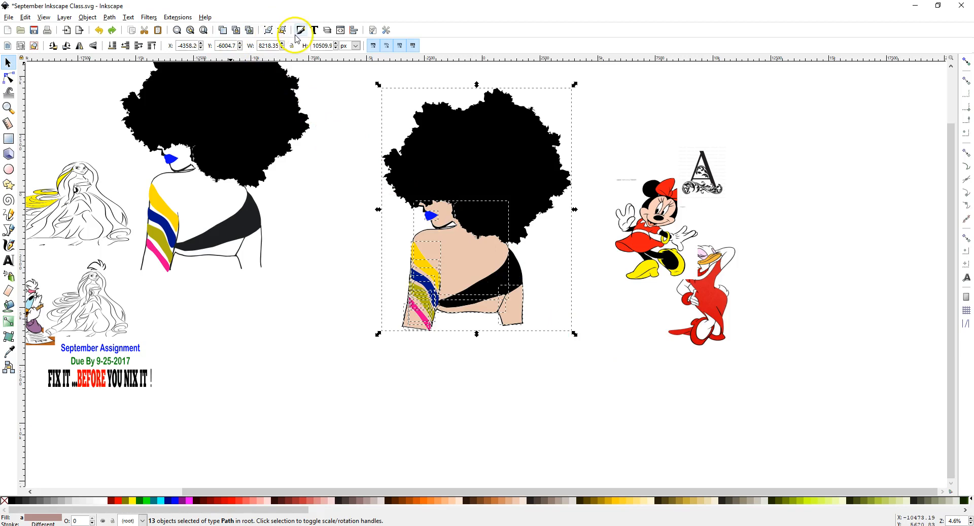
{"action": "left_click", "coordinate": [268, 30]}
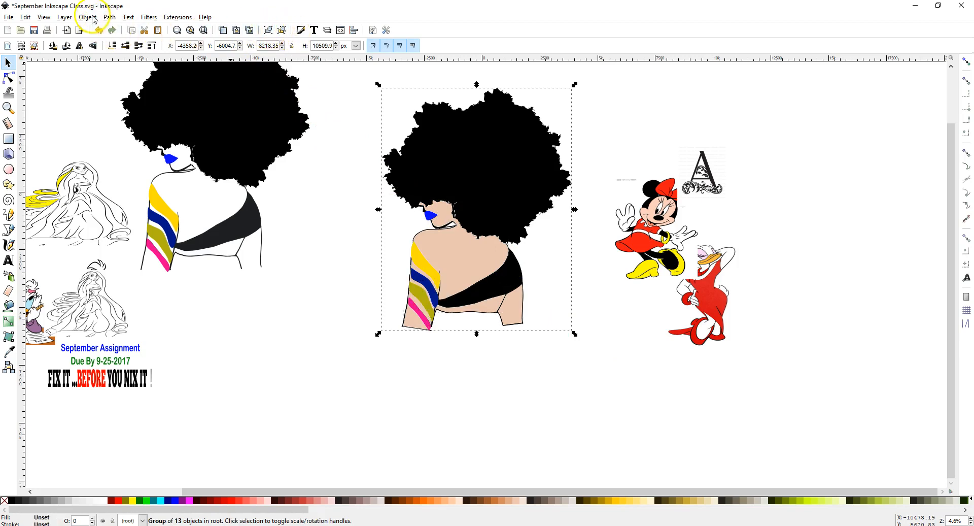
{"action": "left_click", "coordinate": [109, 17]}
{"action": "left_click", "coordinate": [122, 29]}
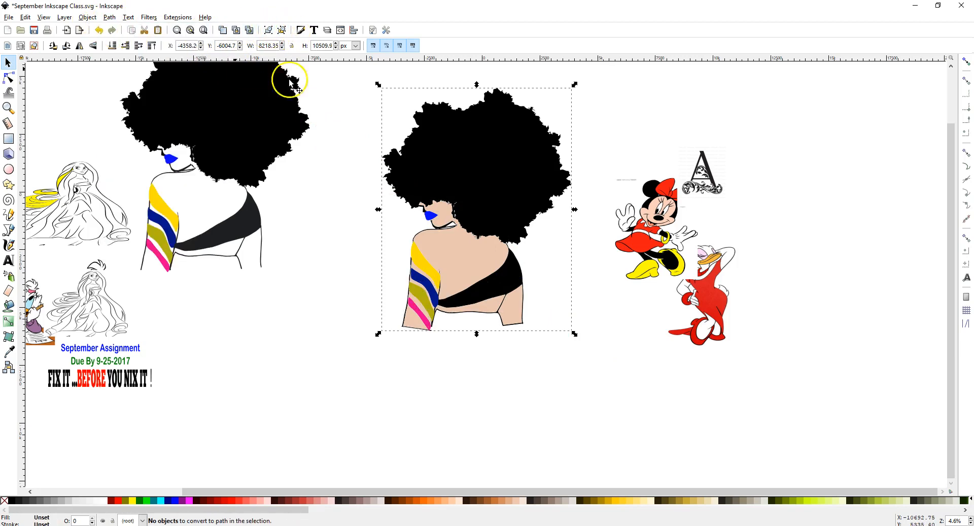
Scale down the colored figure and the original woman image and park them beside the September Assignment text.
{"action": "left_click_drag", "start_coordinate": [575, 85], "coordinate": [505, 215]}
{"action": "left_click_drag", "start_coordinate": [385, 273], "coordinate": [195, 401]}
{"action": "left_click", "coordinate": [277, 261]}
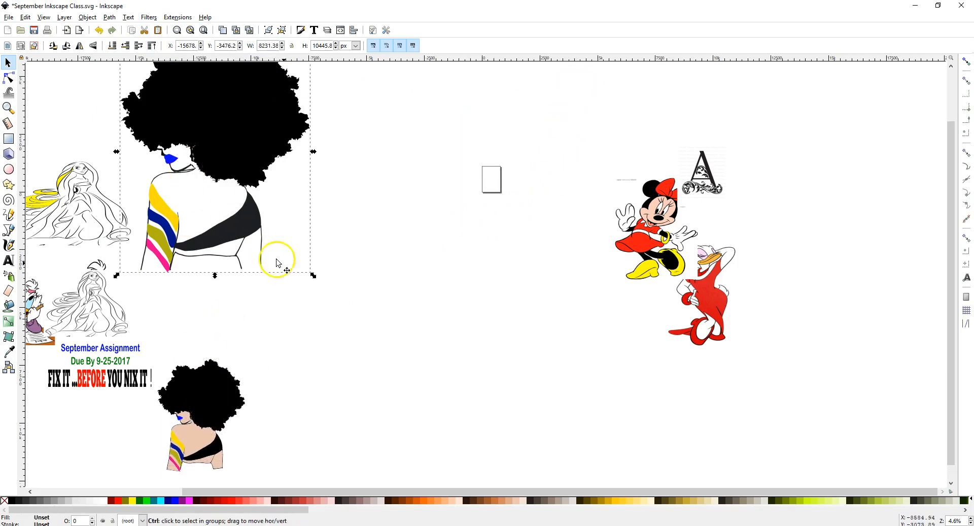
{"action": "left_click", "coordinate": [311, 276], "text": "ctrl"}
{"action": "left_click_drag", "start_coordinate": [311, 276], "coordinate": [188, 16]}
{"action": "left_click_drag", "start_coordinate": [173, 135], "coordinate": [170, 108]}
{"action": "left_click_drag", "start_coordinate": [190, 140], "coordinate": [202, 254]}
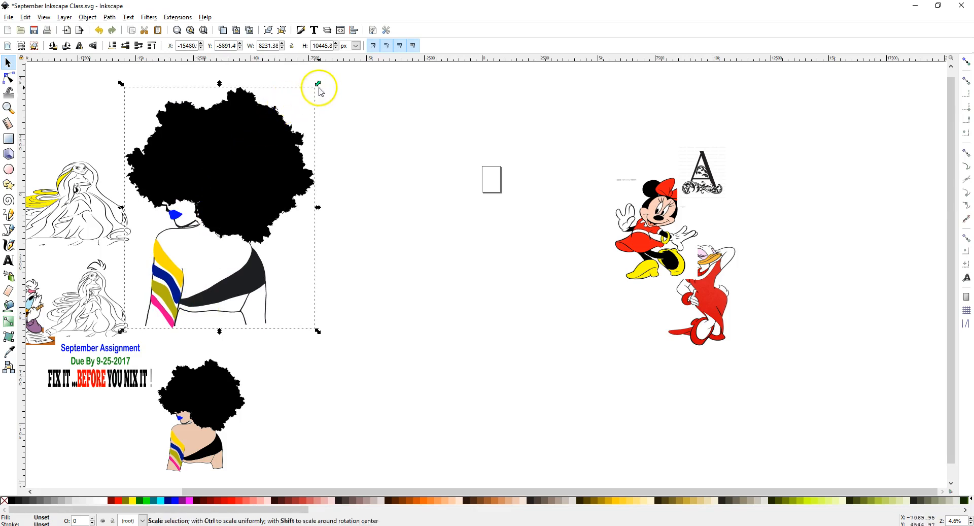
{"action": "left_click_drag", "start_coordinate": [317, 84], "coordinate": [181, 292]}
{"action": "left_click", "coordinate": [525, 292]}
Move the duck image next to the small woman figures and enlarge it to about 8625 by 13245 px.
{"action": "left_click", "coordinate": [711, 306]}
{"action": "left_click_drag", "start_coordinate": [711, 306], "coordinate": [266, 191]}
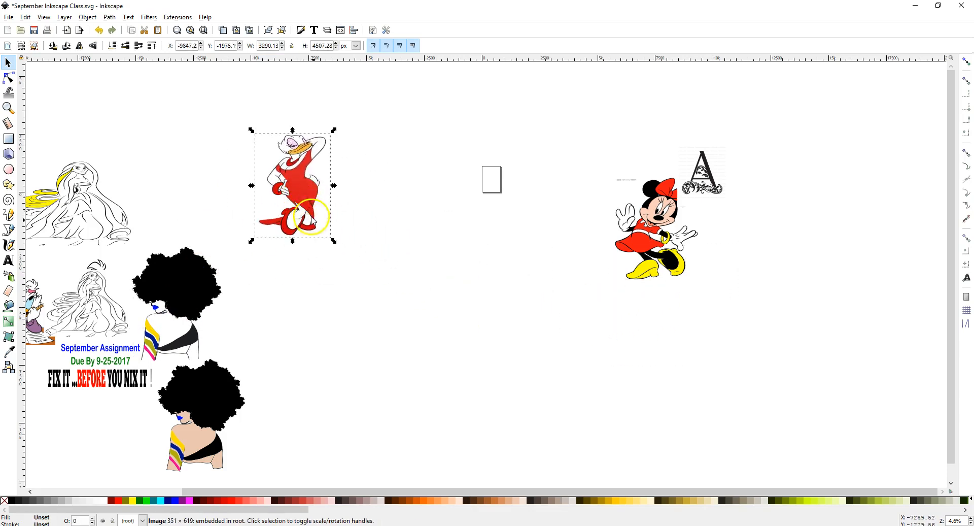
{"action": "left_click_drag", "start_coordinate": [335, 242], "coordinate": [447, 434]}
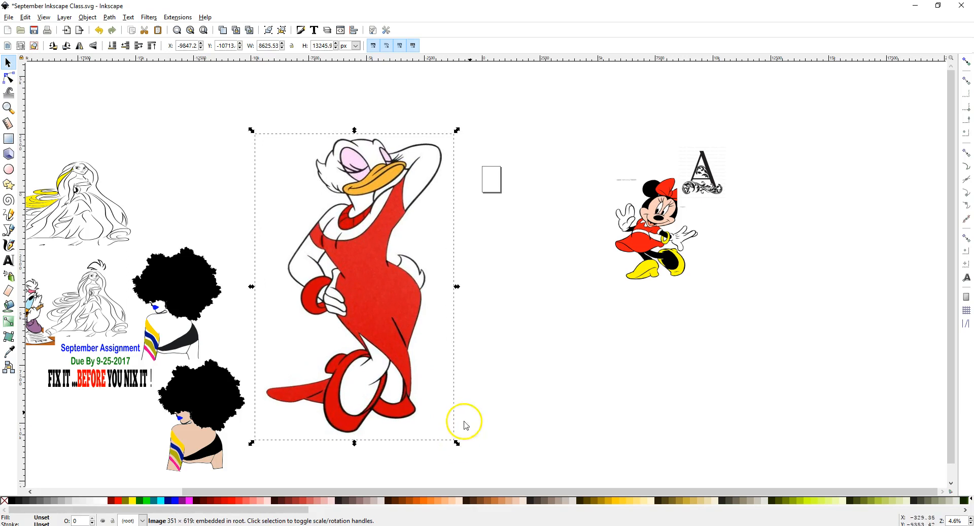
Move the Minnie Mouse image and the ornate letter A image far away to the lower right of the duck.
{"action": "left_click", "coordinate": [629, 237]}
{"action": "left_click_drag", "start_coordinate": [629, 236], "coordinate": [880, 414]}
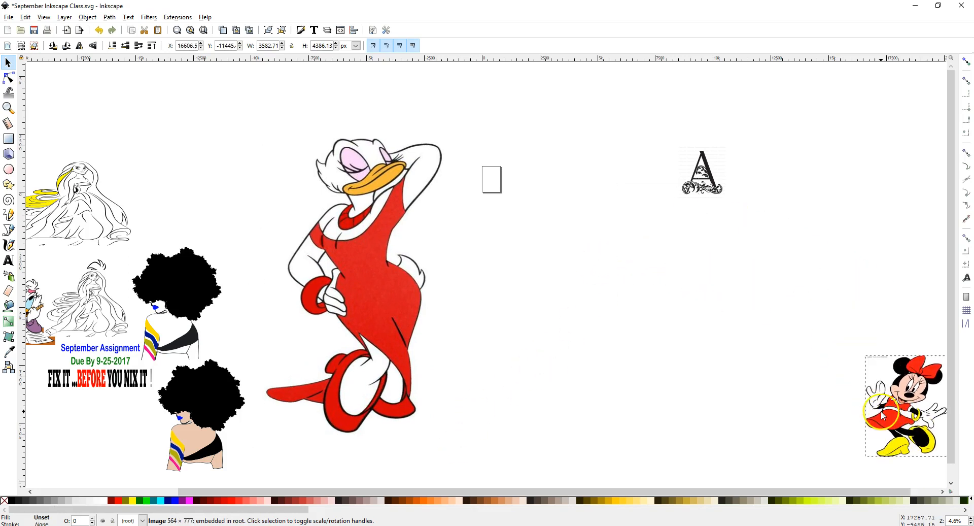
{"action": "left_click", "coordinate": [697, 187]}
{"action": "left_click_drag", "start_coordinate": [697, 188], "coordinate": [903, 331]}
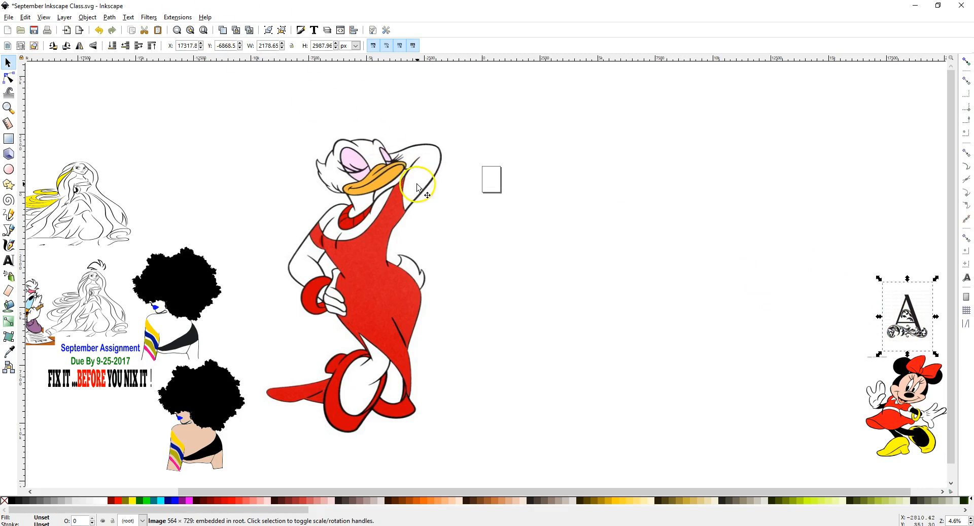
Shift the duck image slightly up, open Trace Bitmap for it, reset the settings and turn off Smooth and Stack scans.
{"action": "left_click", "coordinate": [345, 198]}
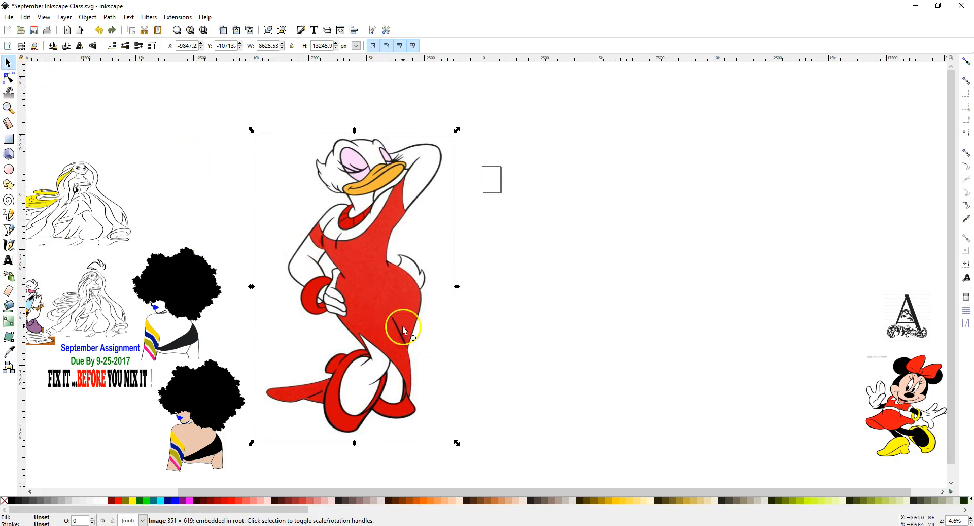
{"action": "left_click_drag", "start_coordinate": [341, 226], "coordinate": [337, 202]}
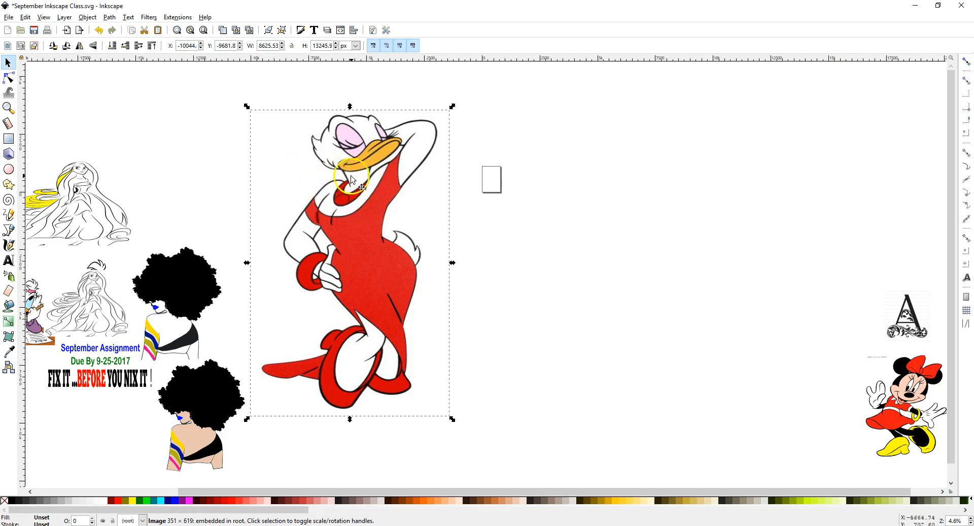
{"action": "left_click", "coordinate": [110, 16]}
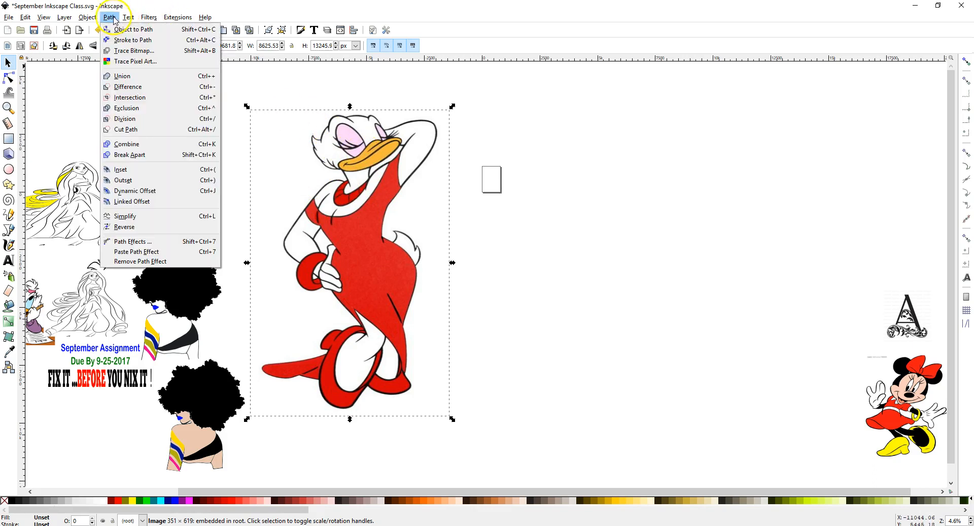
{"action": "left_click", "coordinate": [125, 51]}
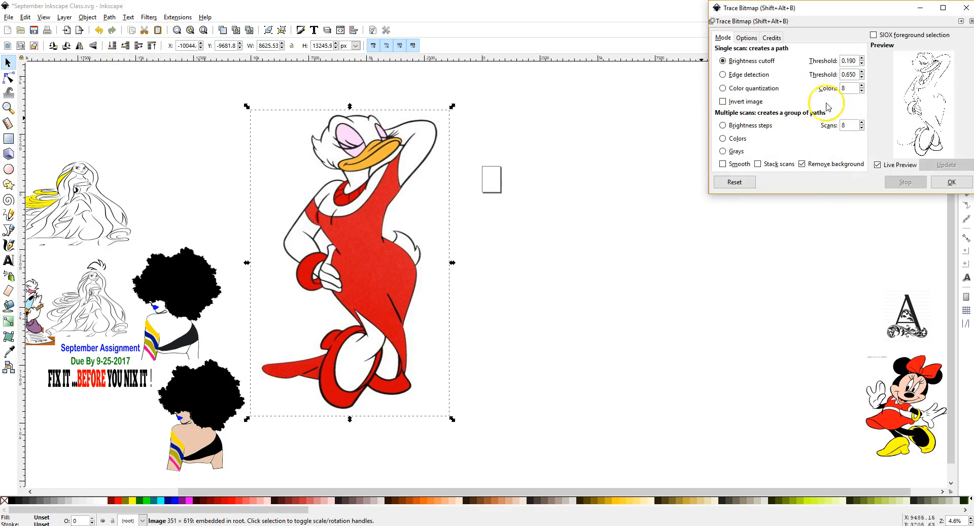
{"action": "left_click", "coordinate": [743, 183]}
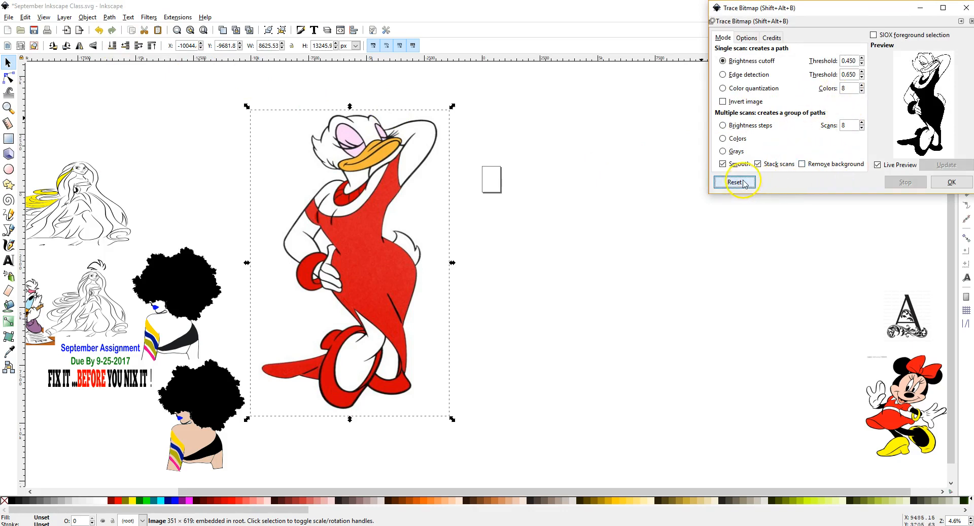
{"action": "left_click", "coordinate": [733, 164]}
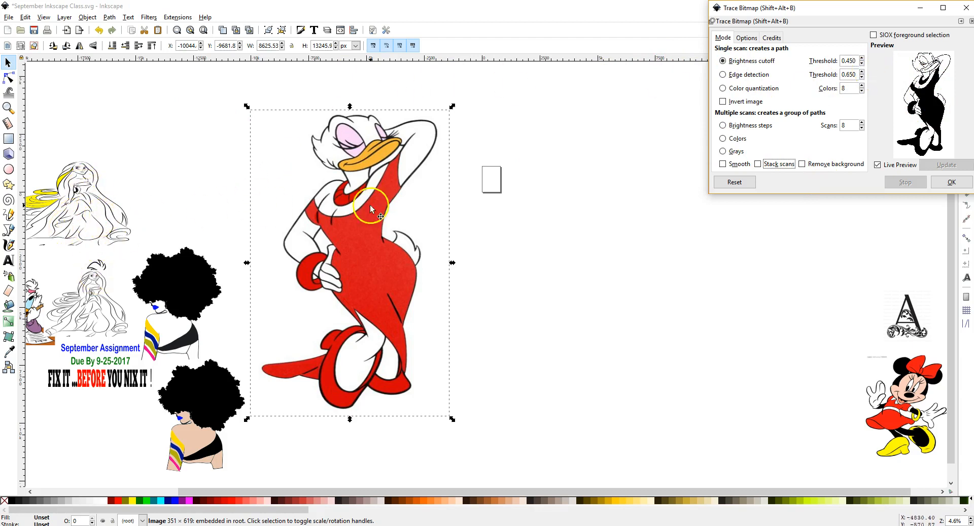
Trace the duck image with a brightness cutoff threshold of 0.260 and move the traced outline to the right of the original.
{"action": "left_click", "coordinate": [862, 64]}
{"action": "left_click", "coordinate": [862, 63]}
{"action": "left_click", "coordinate": [862, 64]}
{"action": "left_click", "coordinate": [862, 64]}
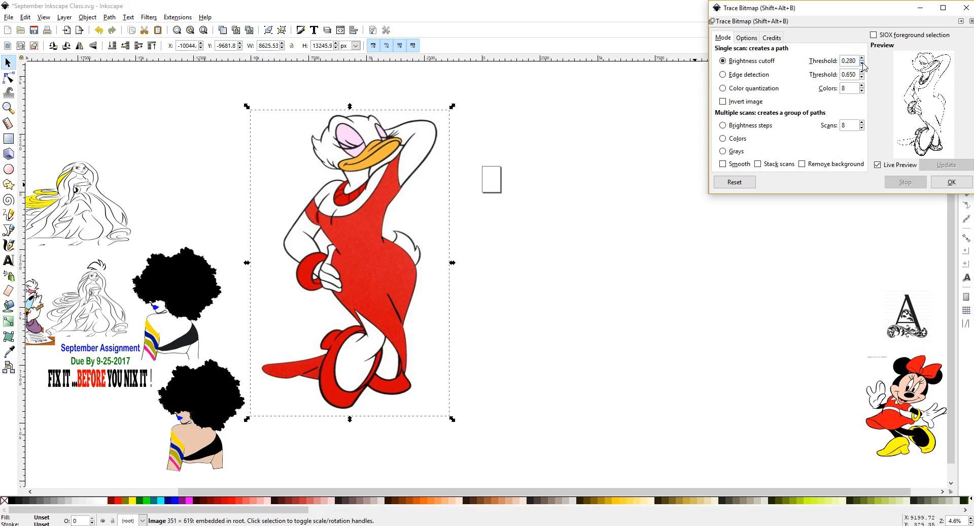
{"action": "left_click", "coordinate": [951, 182]}
{"action": "left_click", "coordinate": [324, 188]}
{"action": "mouse_move", "coordinate": [324, 188]}
{"action": "left_mouse_down"}
{"action": "mouse_move", "coordinate": [583, 189]}
{"action": "mouse_move", "coordinate": [571, 189]}
{"action": "mouse_move", "coordinate": [650, 149]}
{"action": "left_mouse_up"}
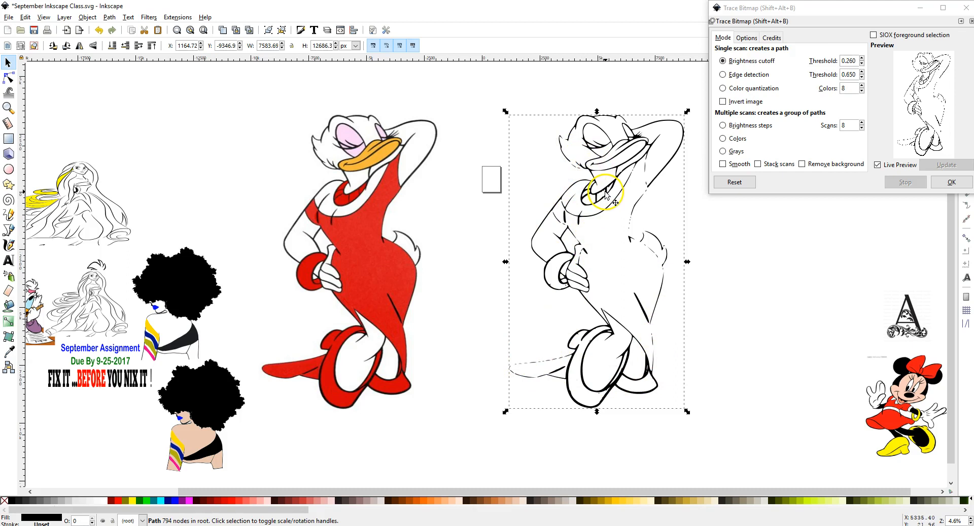
Delete the traced duck outline and select the original red-dressed duck image for a new trace.
{"action": "left_click", "coordinate": [596, 220]}
{"action": "left_click", "coordinate": [597, 220]}
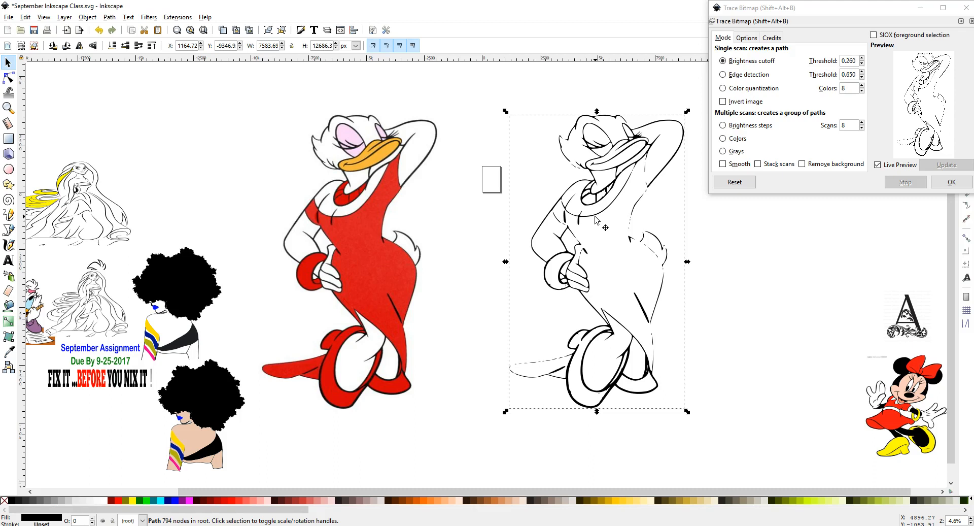
{"action": "key", "text": "Delete"}
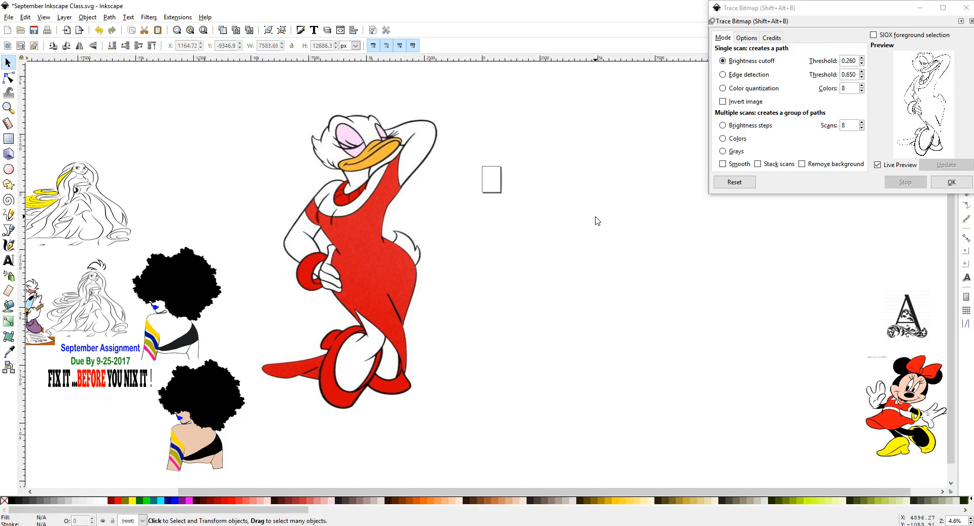
{"action": "left_click", "coordinate": [370, 185]}
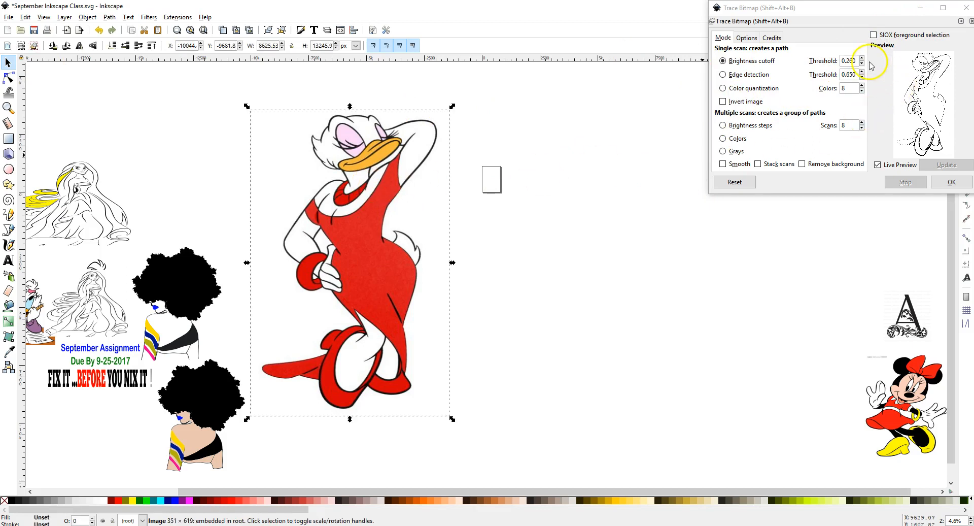
Try a brightness cutoff threshold of 0.290 after resetting the trace settings and turning off Smooth and Stack scans.
{"action": "left_click", "coordinate": [734, 183]}
{"action": "left_click", "coordinate": [723, 164]}
{"action": "left_click", "coordinate": [758, 164]}
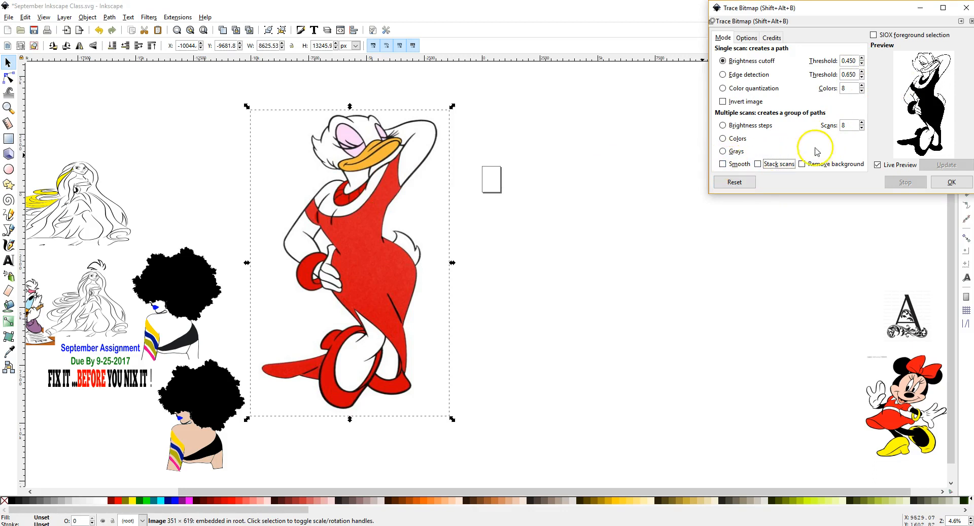
{"action": "left_click", "coordinate": [862, 62]}
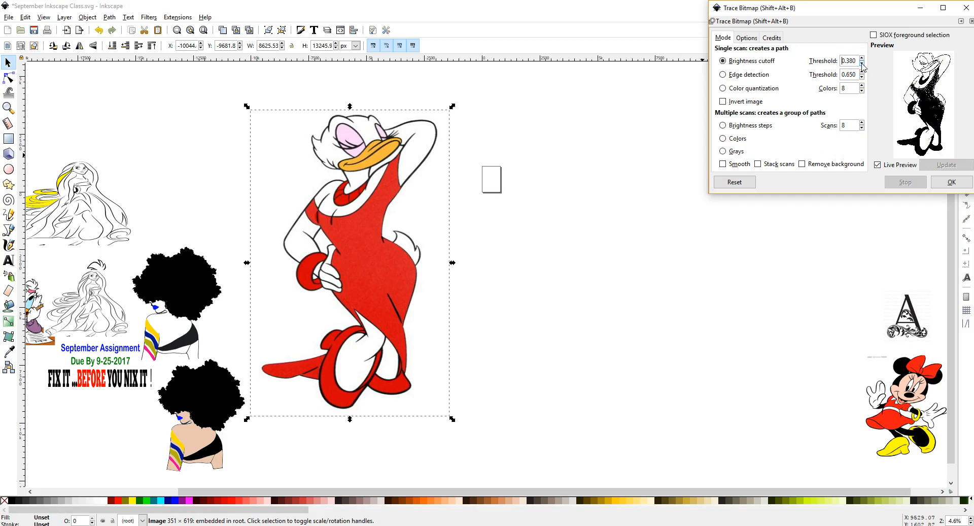
{"action": "left_click", "coordinate": [862, 63]}
{"action": "left_click", "coordinate": [862, 64]}
{"action": "left_click", "coordinate": [862, 63]}
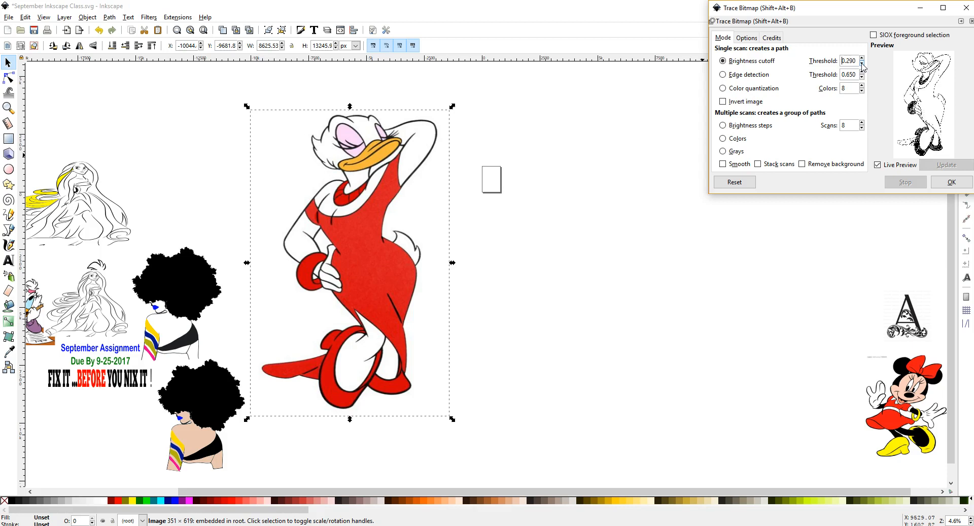
Reset the trace settings, turn off Smooth and Stack scans, and trace the duck at the 0.450 brightness cutoff threshold.
{"action": "left_click", "coordinate": [734, 182]}
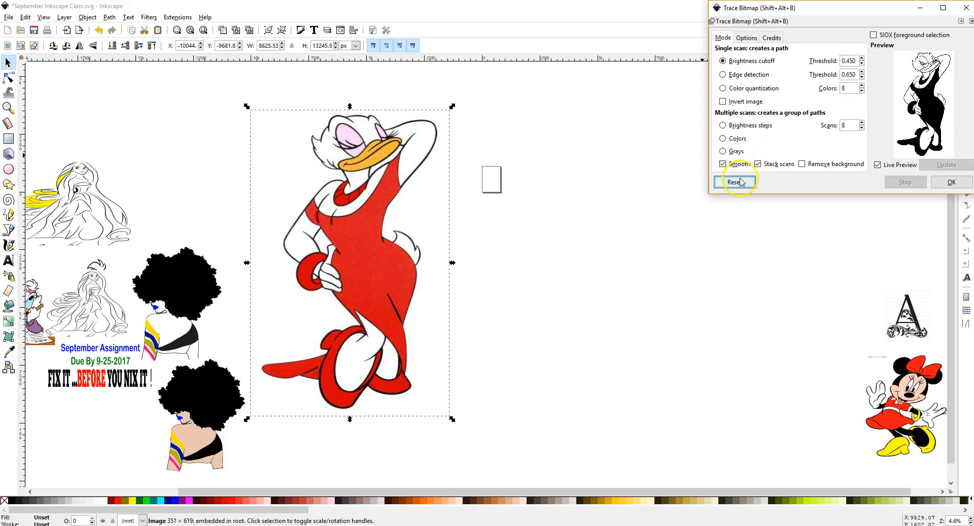
{"action": "left_click", "coordinate": [729, 165]}
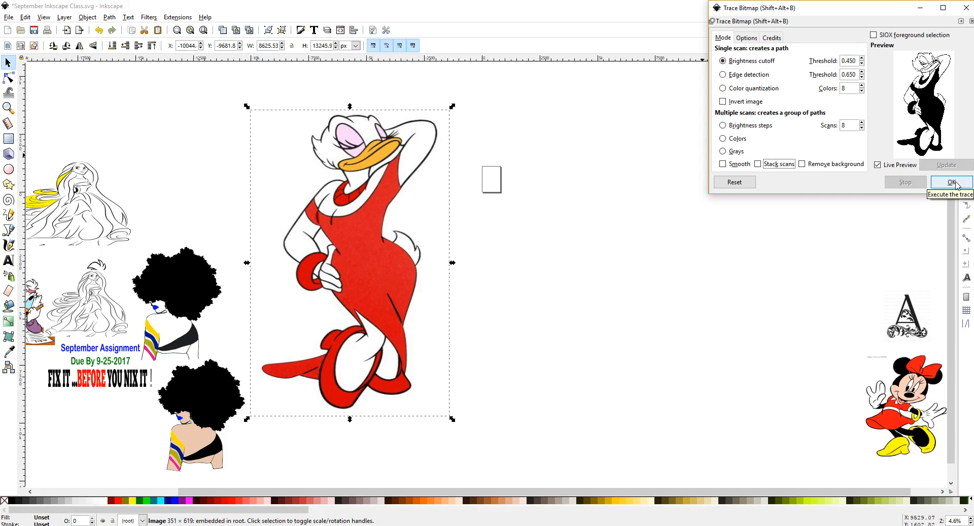
{"action": "left_click", "coordinate": [952, 184]}
Move the new black duck trace beside the original, level with it, and close Trace Bitmap.
{"action": "mouse_move", "coordinate": [376, 188]}
{"action": "left_mouse_down"}
{"action": "mouse_move", "coordinate": [548, 203]}
{"action": "mouse_move", "coordinate": [576, 186]}
{"action": "left_mouse_up"}
{"action": "left_click", "coordinate": [966, 8]}
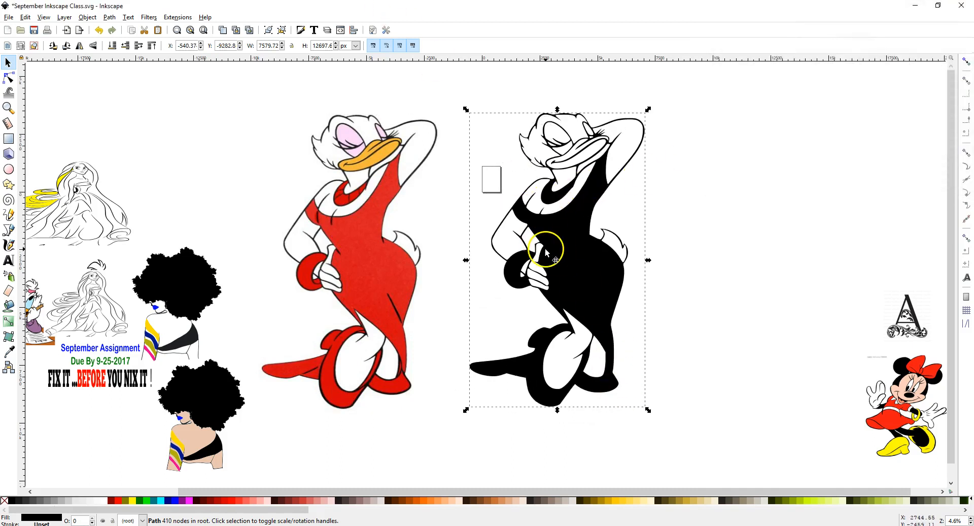
{"action": "left_click_drag", "start_coordinate": [554, 242], "coordinate": [581, 250]}
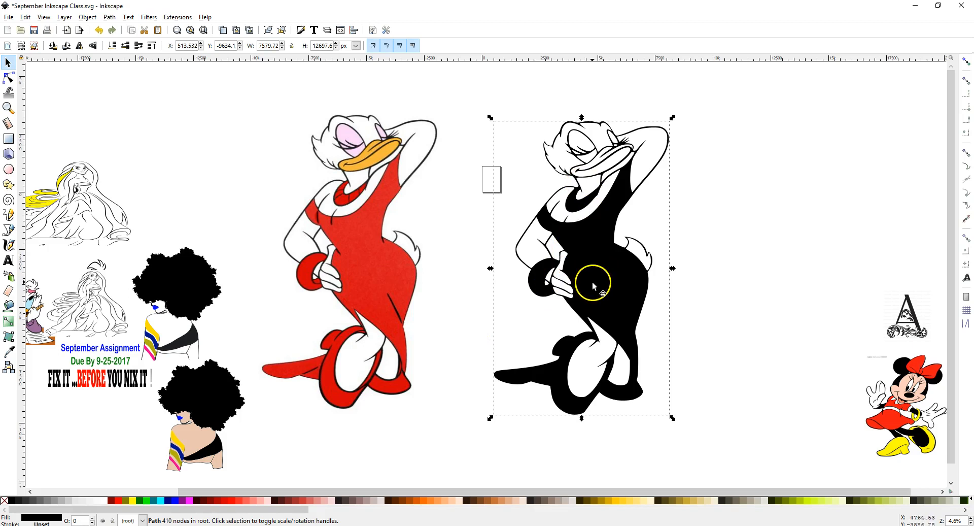
{"action": "left_click_drag", "start_coordinate": [583, 239], "coordinate": [604, 230]}
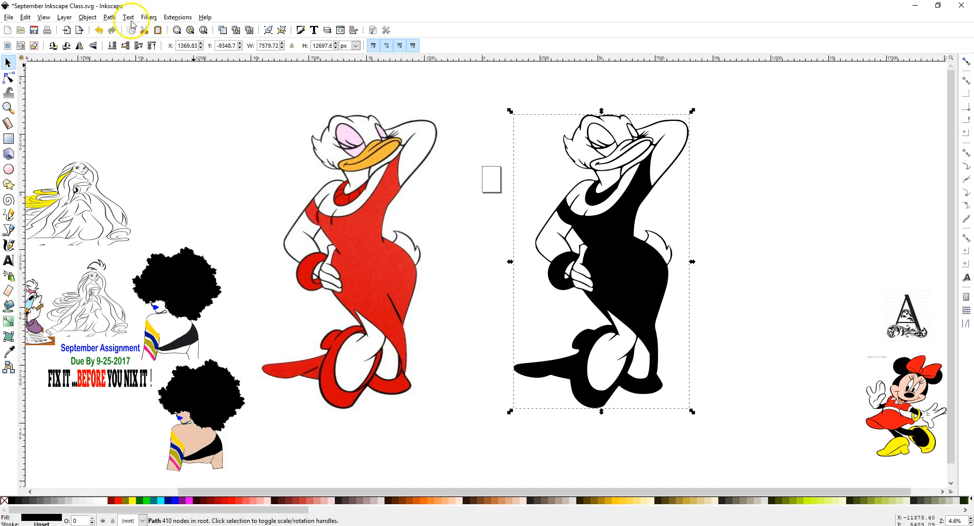
Break the duck trace apart and keep all pieces selected except the large outer silhouette.
{"action": "left_click", "coordinate": [110, 18]}
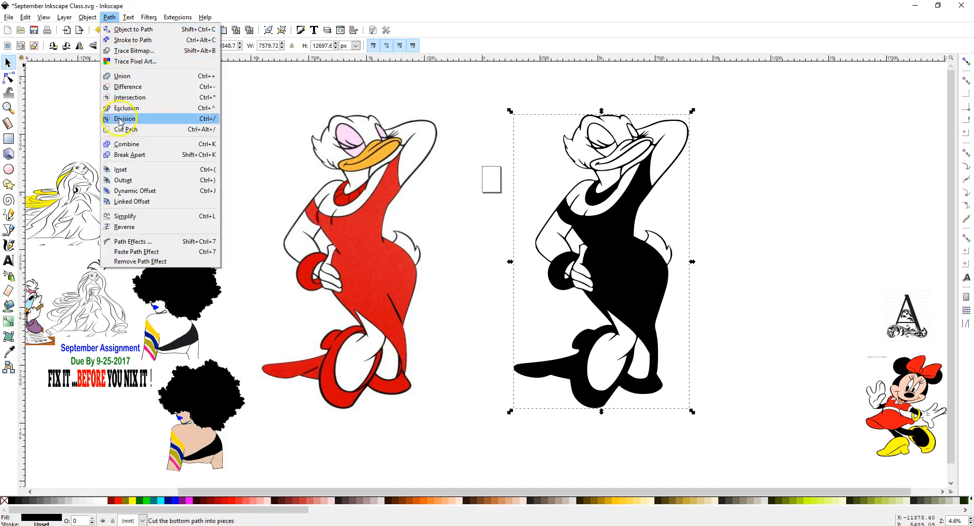
{"action": "left_click", "coordinate": [122, 155]}
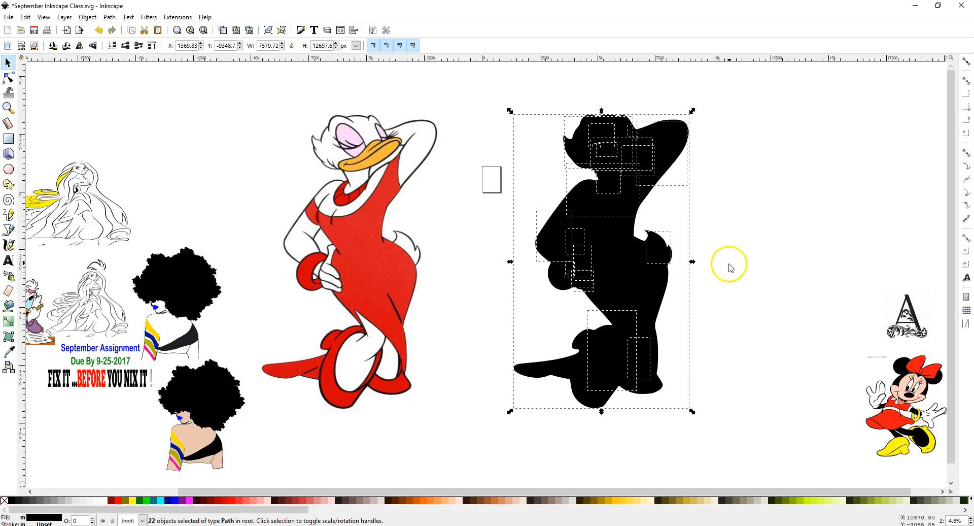
{"action": "left_click", "coordinate": [528, 372], "text": "shift"}
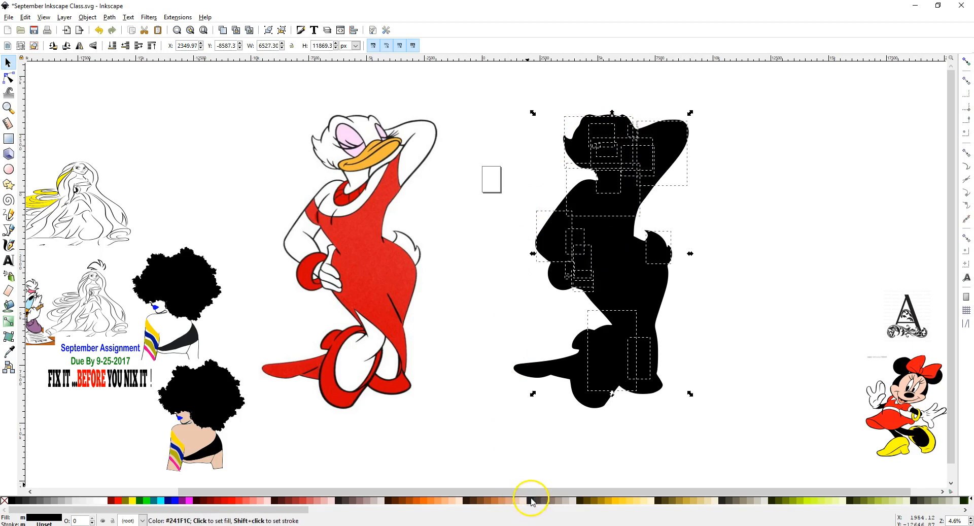
Fill the selected inner pieces of the duck trace with white.
{"action": "left_click", "coordinate": [572, 504]}
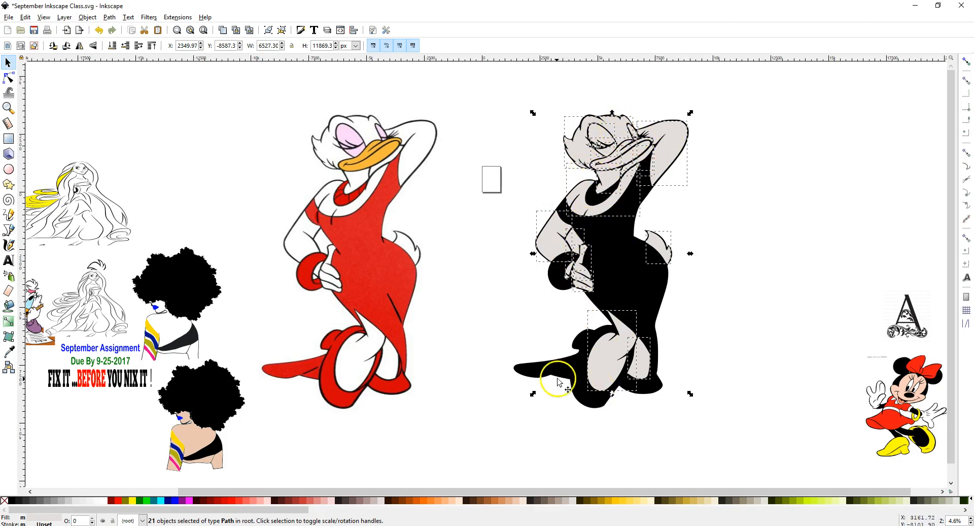
{"action": "left_click", "coordinate": [81, 502]}
{"action": "left_click", "coordinate": [93, 504]}
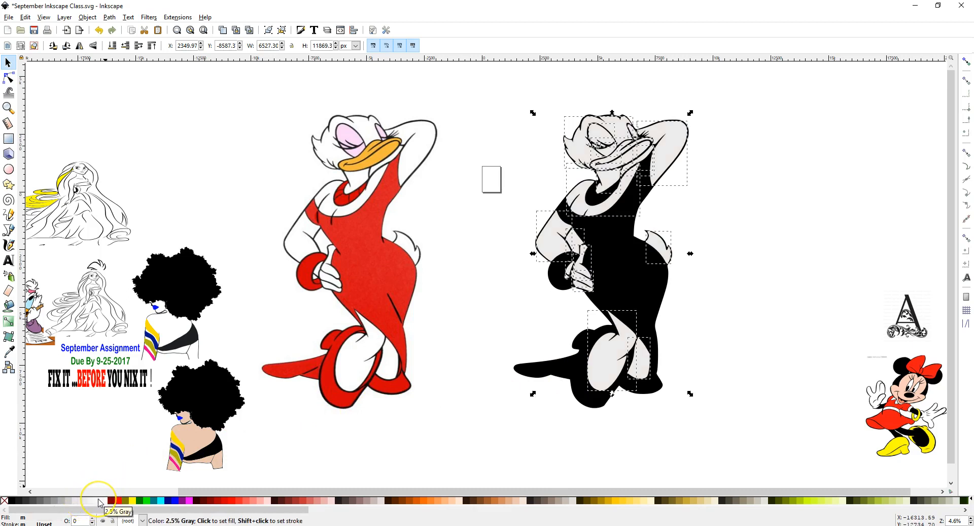
{"action": "left_click", "coordinate": [98, 503]}
{"action": "left_click", "coordinate": [105, 504]}
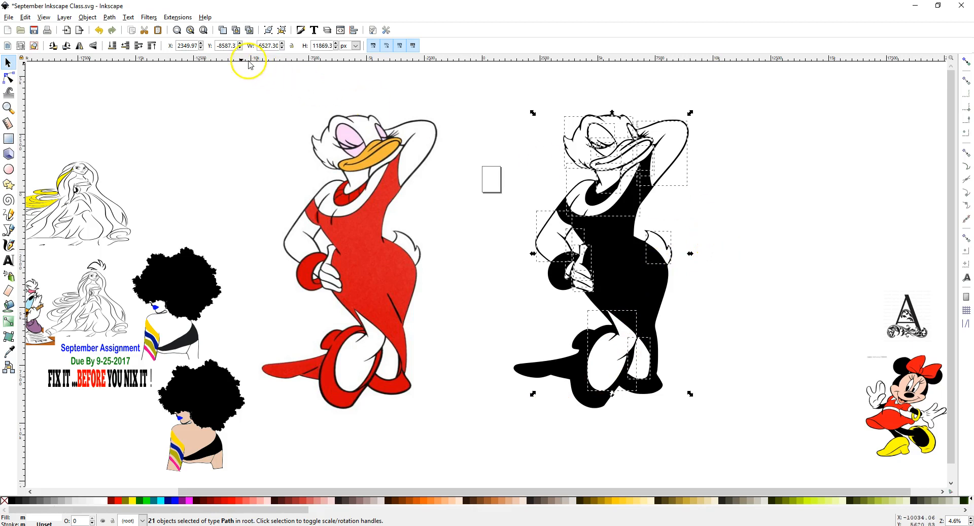
Combine the white inner pieces of the duck into one path and deselect it.
{"action": "left_click", "coordinate": [109, 17]}
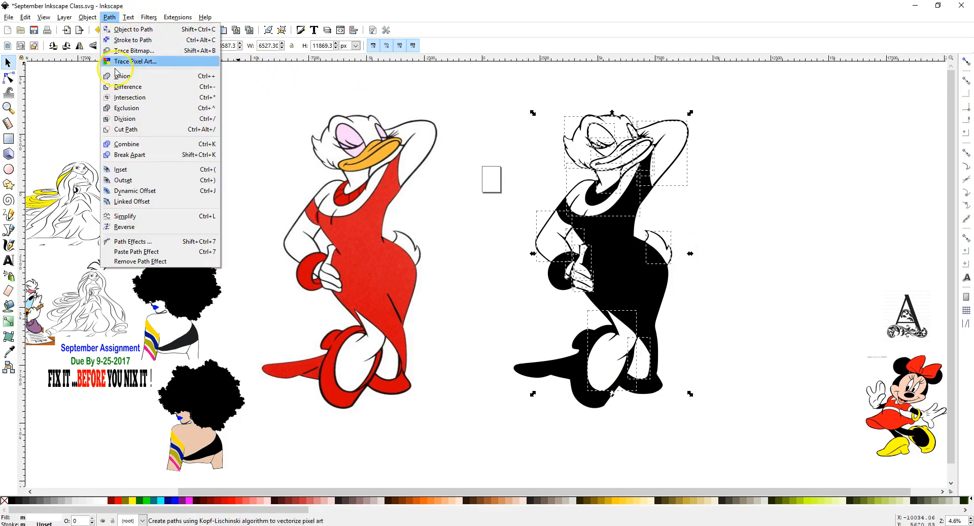
{"action": "left_click", "coordinate": [121, 146]}
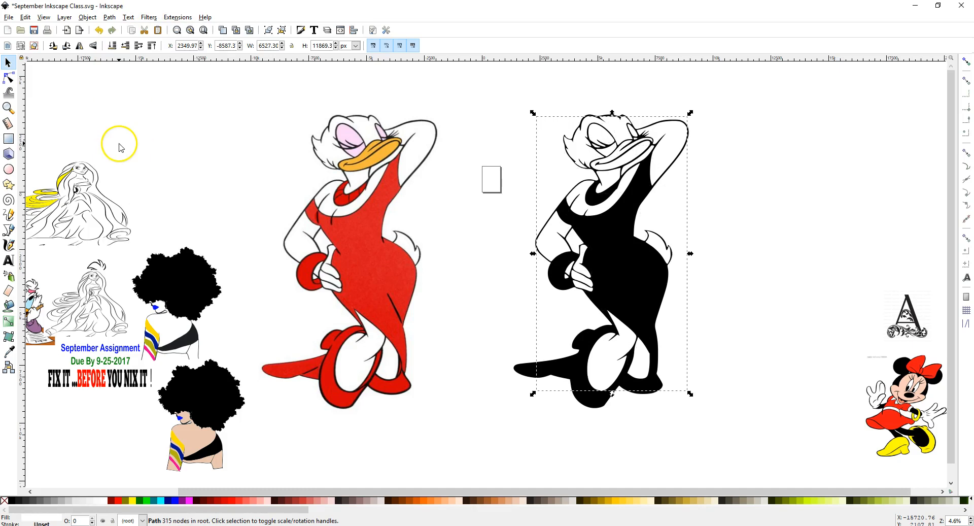
{"action": "left_click", "coordinate": [757, 230]}
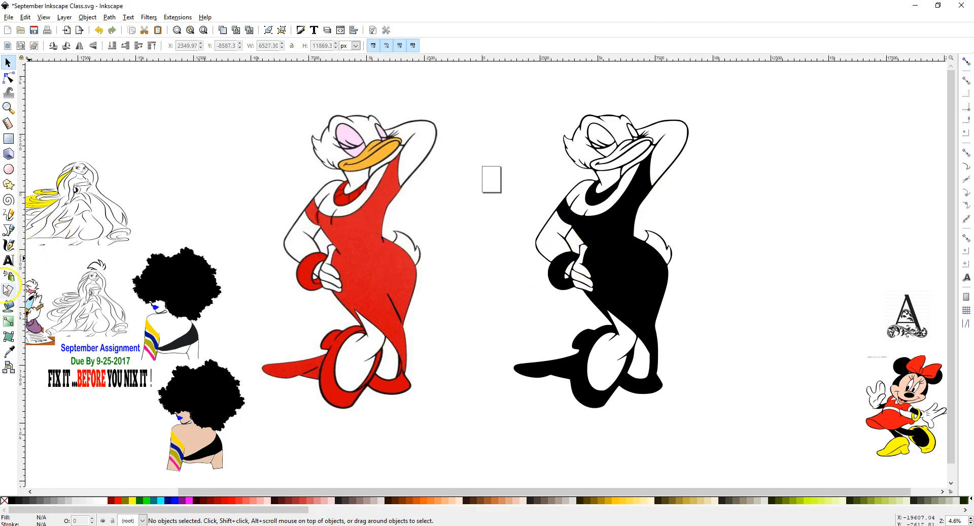
Bucket-fill the dress, its train and both shoes of the original duck image with green.
{"action": "left_click", "coordinate": [8, 306]}
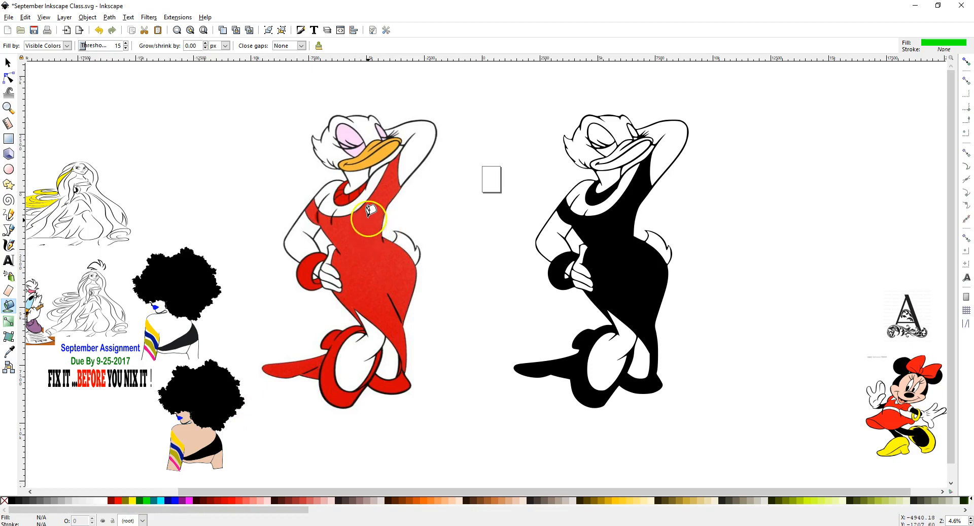
{"action": "left_click", "coordinate": [372, 207]}
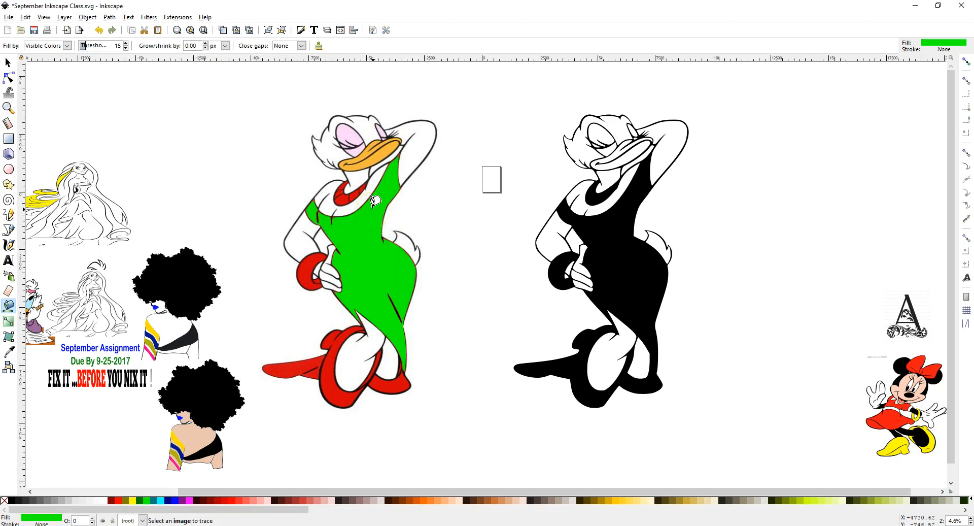
{"action": "mouse_move", "coordinate": [374, 200]}
{"action": "left_mouse_down"}
{"action": "mouse_move", "coordinate": [356, 264]}
{"action": "mouse_move", "coordinate": [294, 362]}
{"action": "left_mouse_up"}
{"action": "left_click", "coordinate": [293, 361]}
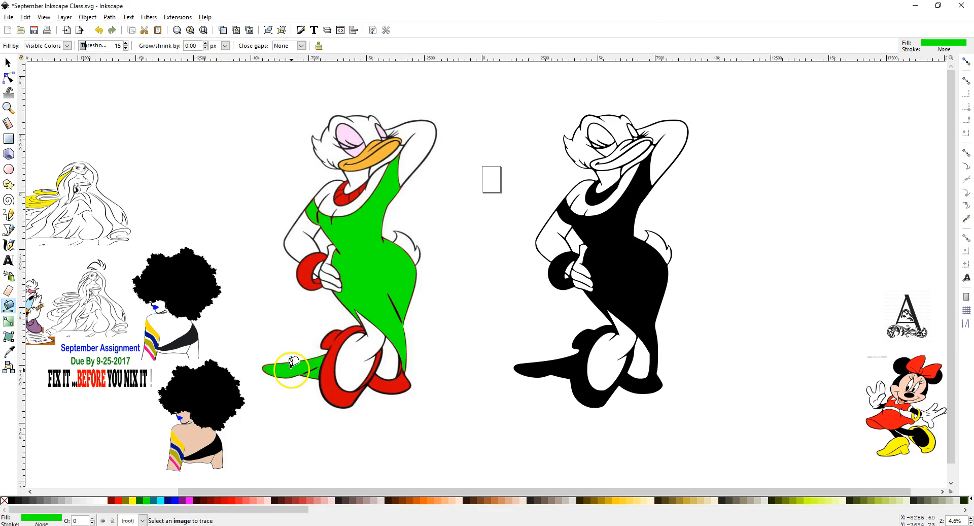
{"action": "left_click", "coordinate": [336, 338]}
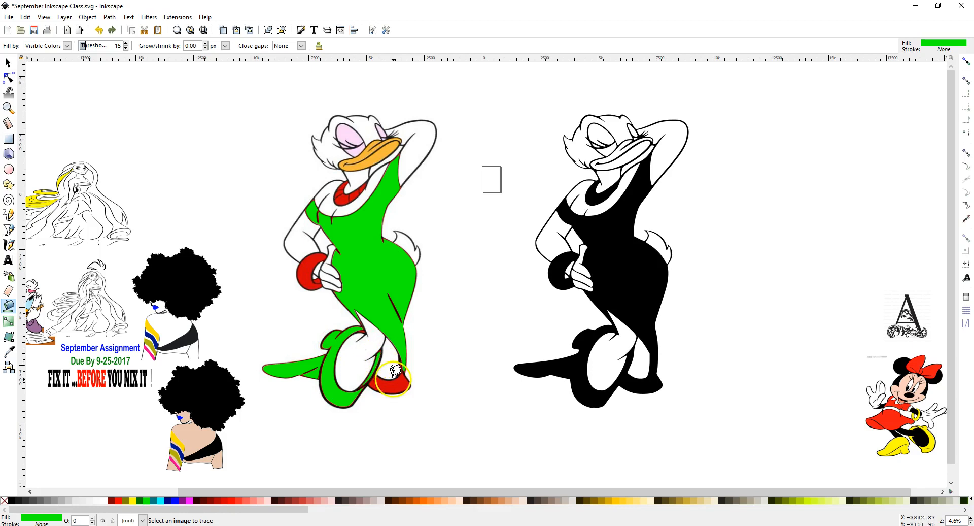
{"action": "left_click", "coordinate": [391, 384]}
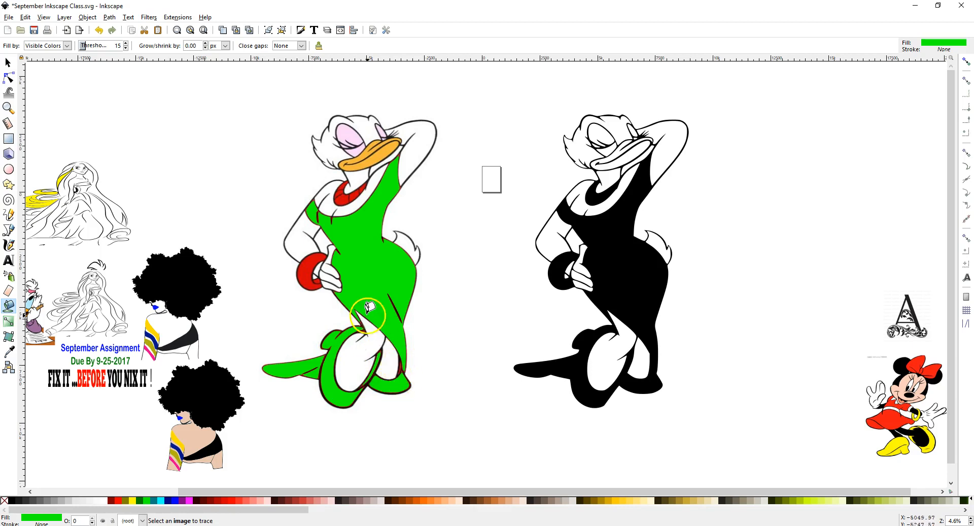
Add the bracelet to the green fill, try filling the necklace as well, and undo the necklace fill.
{"action": "left_click", "coordinate": [307, 264]}
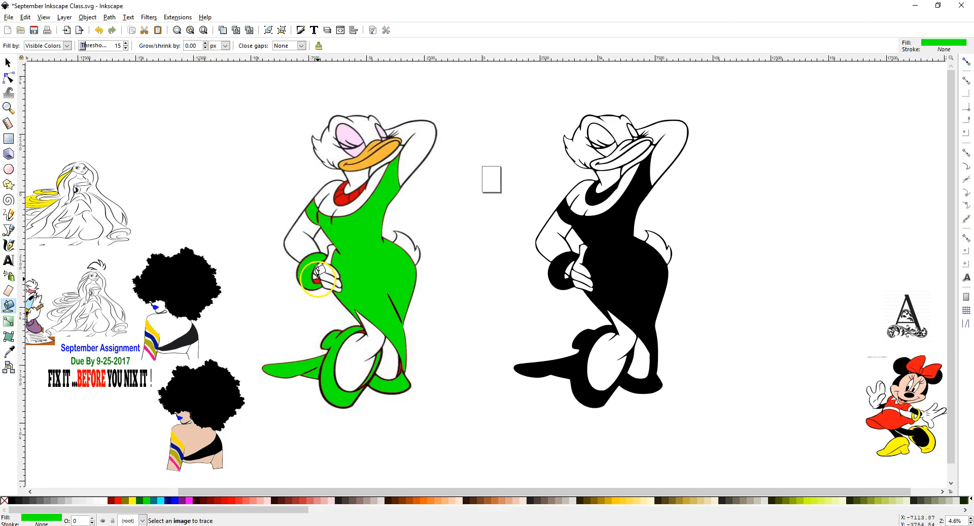
{"action": "left_click", "coordinate": [347, 190]}
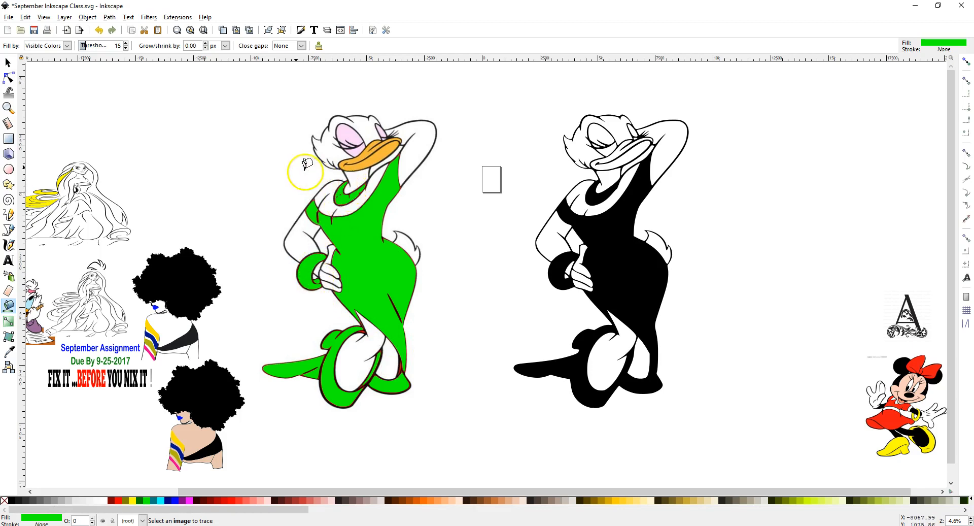
{"action": "left_click", "coordinate": [99, 30]}
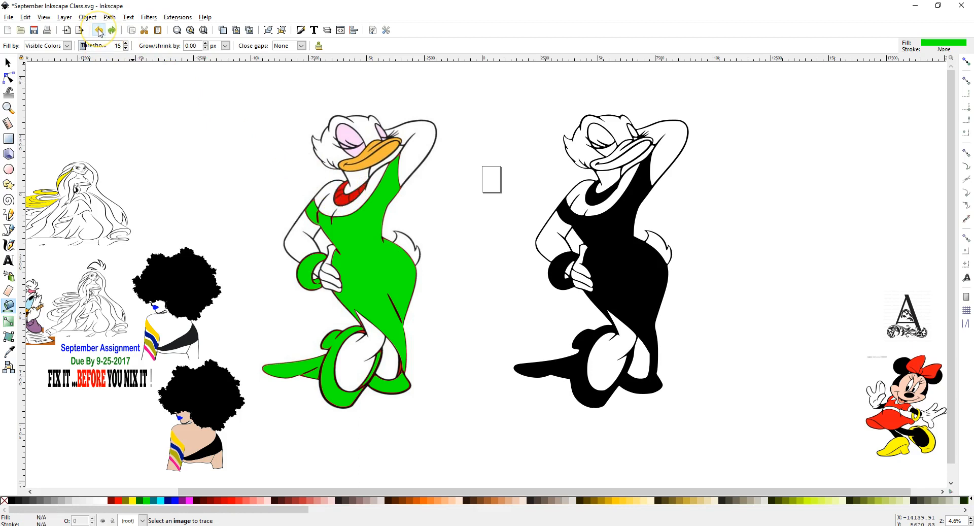
Move the green dress, shoes and bracelet shape onto the matching areas of the black traced duck.
{"action": "left_click", "coordinate": [8, 63]}
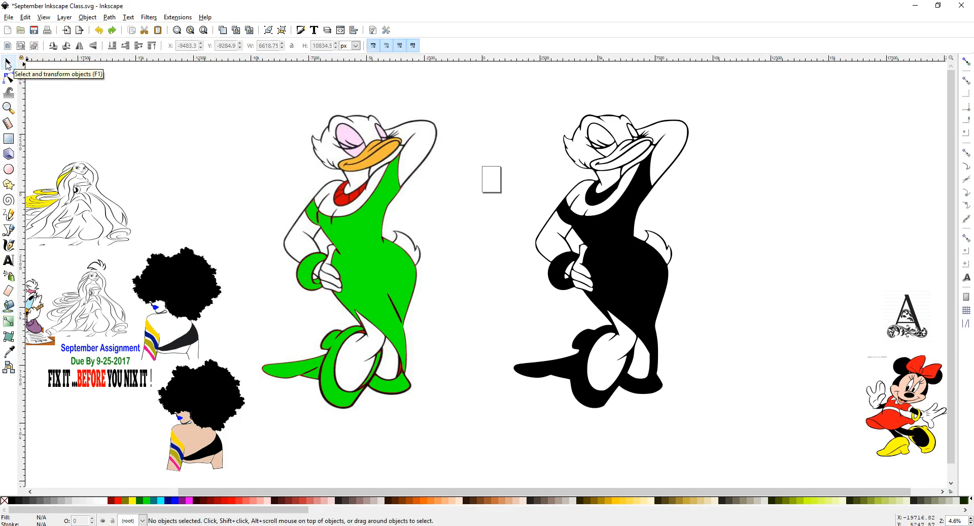
{"action": "left_click", "coordinate": [374, 299]}
{"action": "left_click_drag", "start_coordinate": [373, 299], "coordinate": [630, 299]}
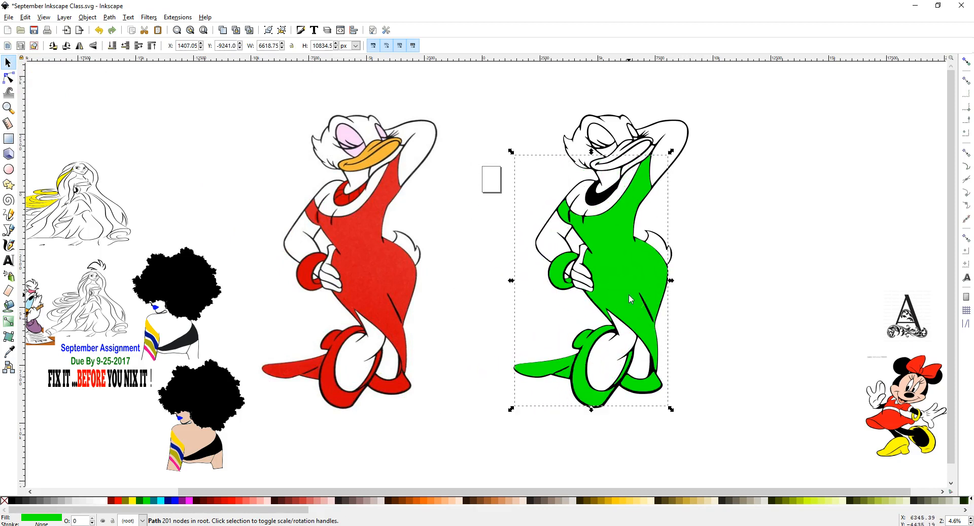
Recolor the green shape with the red sampled from the original duck's dress, and deselect it.
{"action": "left_click", "coordinate": [15, 353]}
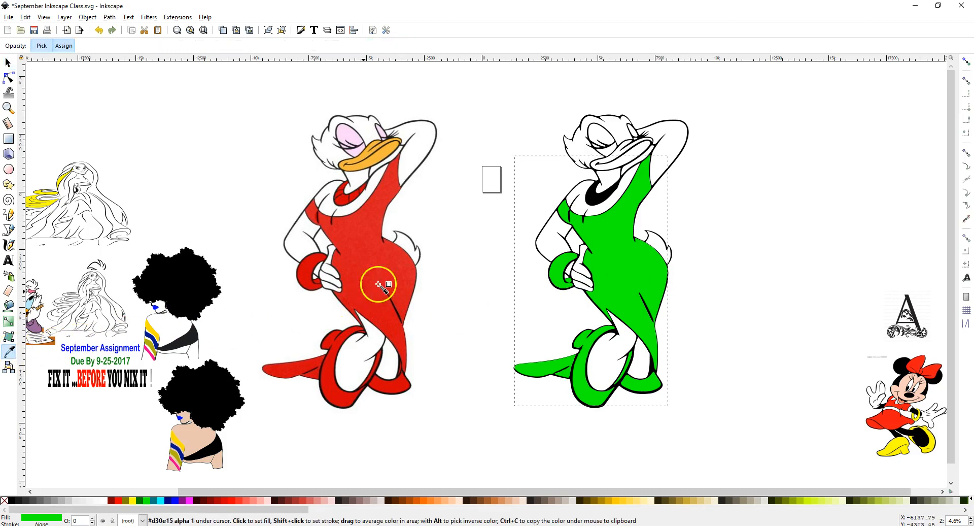
{"action": "left_click", "coordinate": [388, 276]}
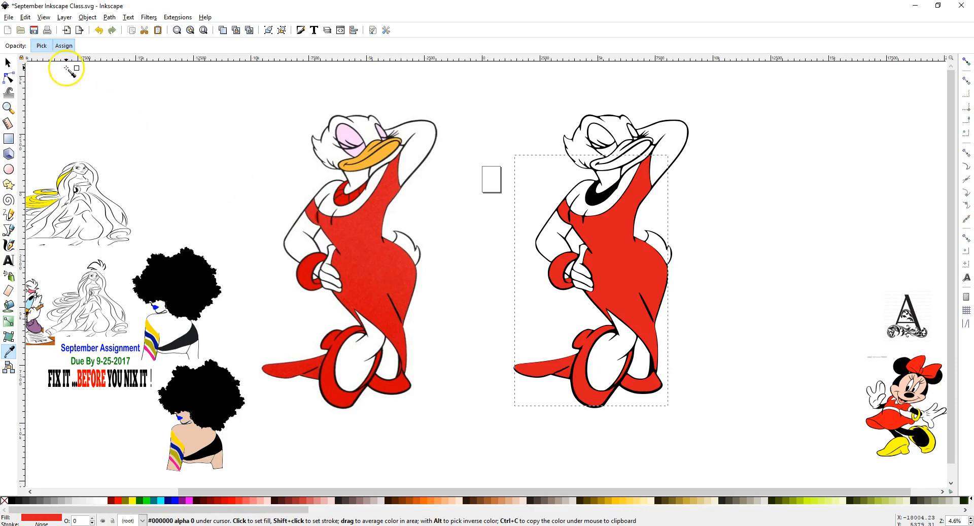
{"action": "left_click", "coordinate": [8, 63]}
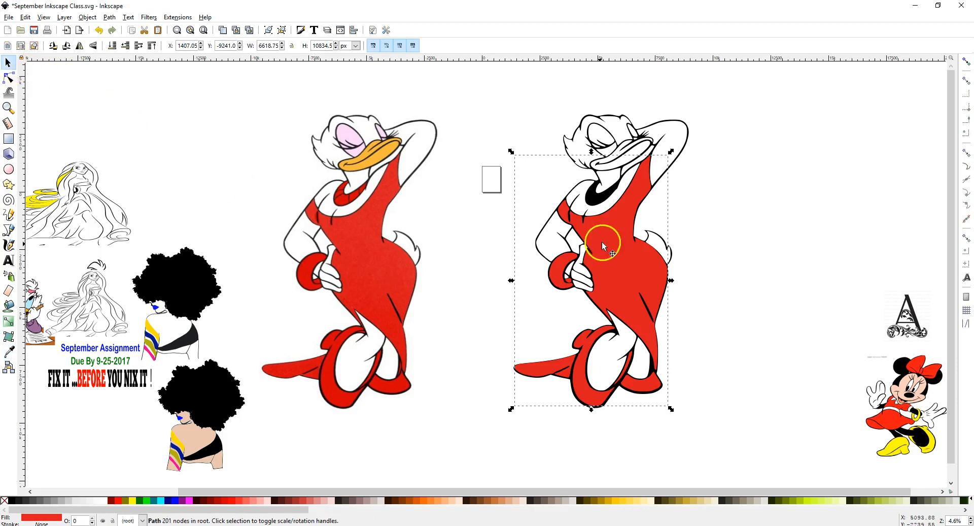
{"action": "left_click", "coordinate": [452, 213]}
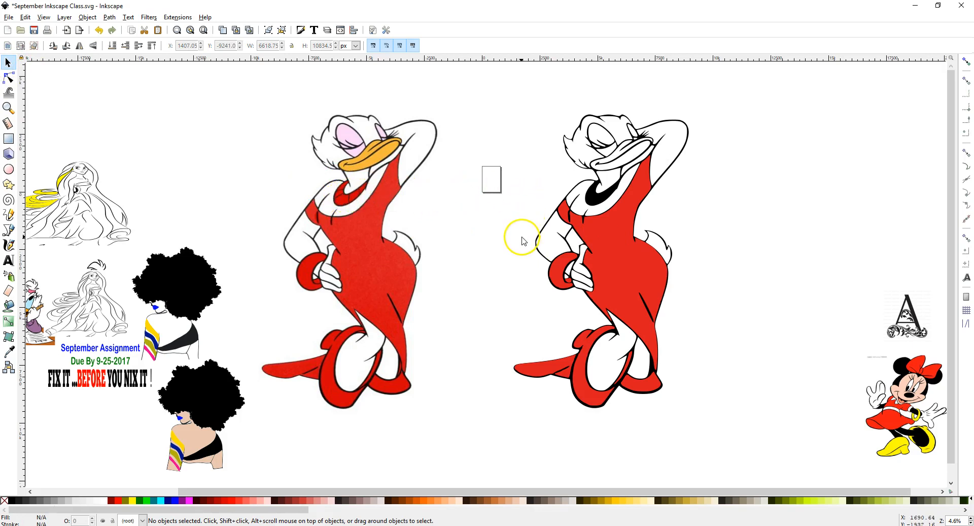
{"action": "scroll", "coordinate": [523, 241], "scroll_direction": "up", "scroll_amount": 2}
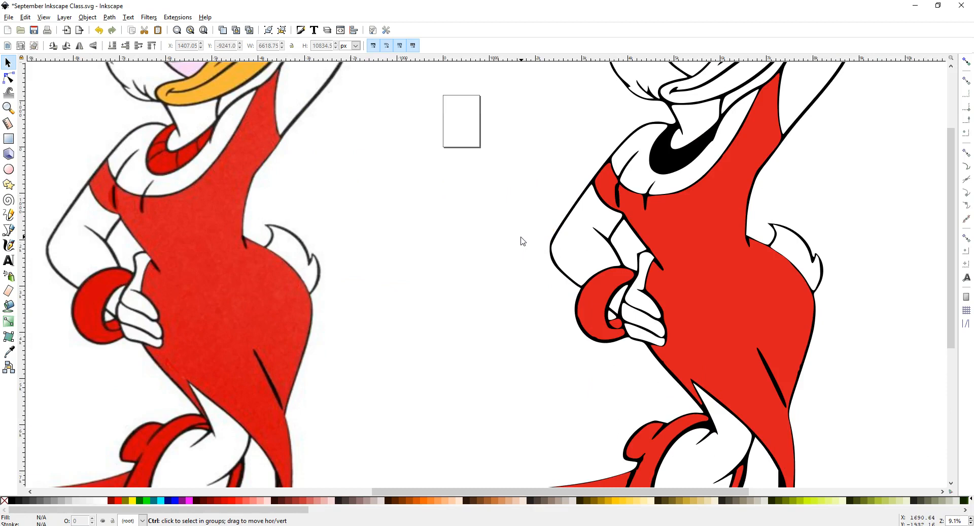
Move the original duck image closer to the traced duck and deselect it.
{"action": "left_click", "coordinate": [272, 157]}
{"action": "left_click_drag", "start_coordinate": [267, 146], "coordinate": [469, 197]}
{"action": "left_click", "coordinate": [115, 125]}
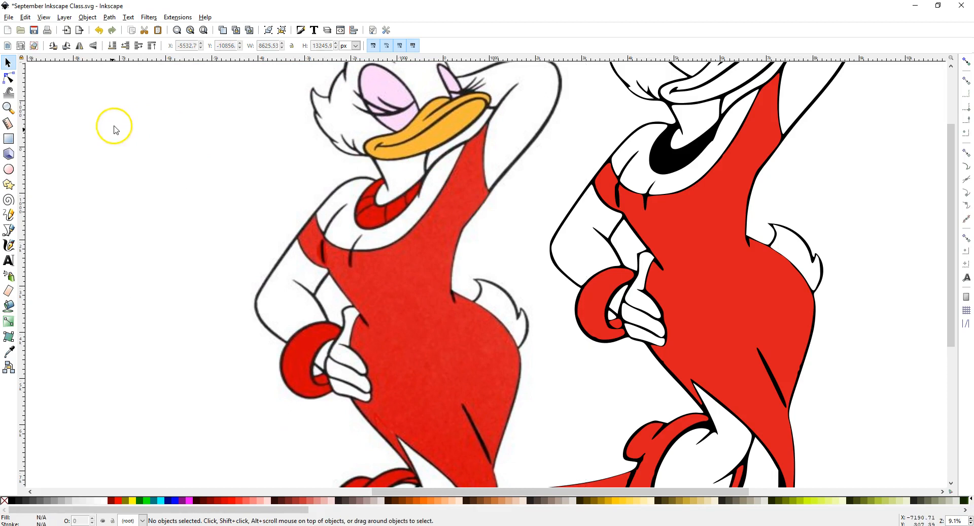
Try to bucket-fill the traced duck's black necklace with red, and undo the fill.
{"action": "left_click", "coordinate": [9, 305]}
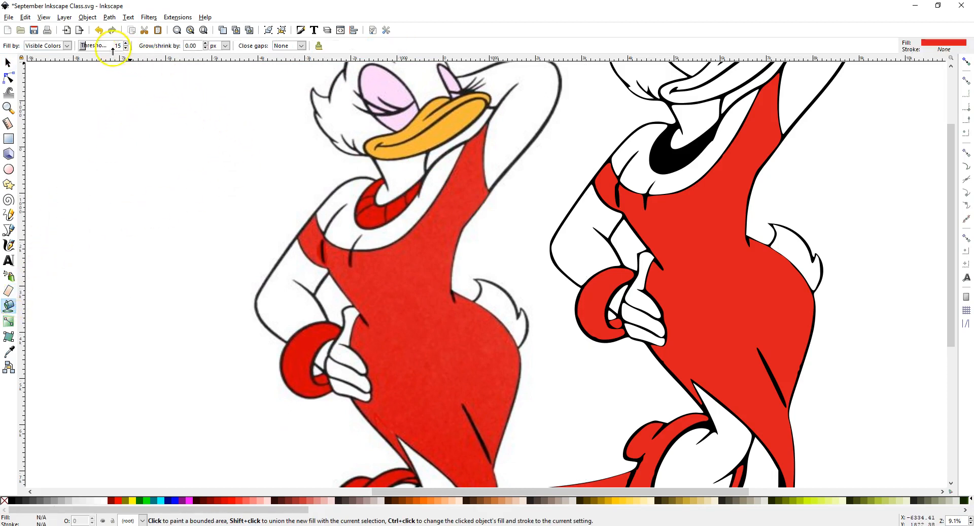
{"action": "left_click", "coordinate": [658, 150]}
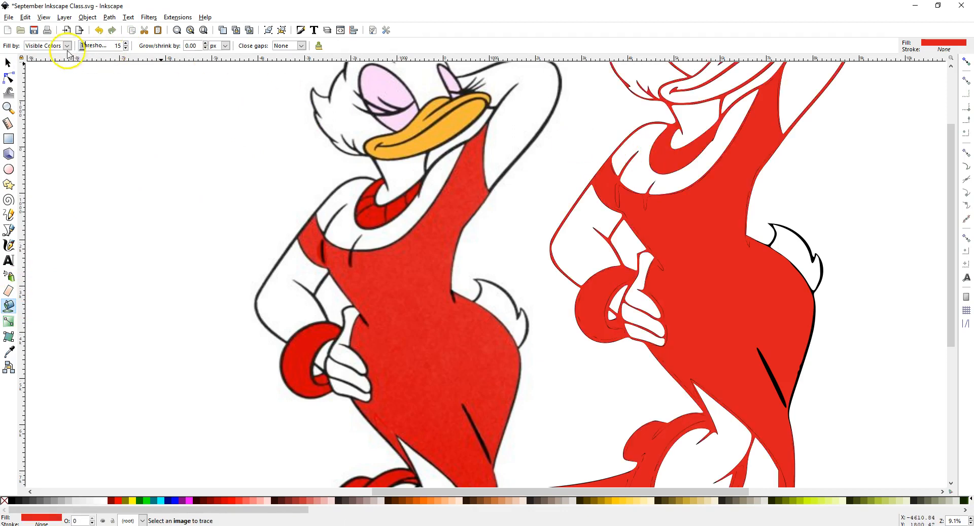
{"action": "left_click", "coordinate": [99, 31]}
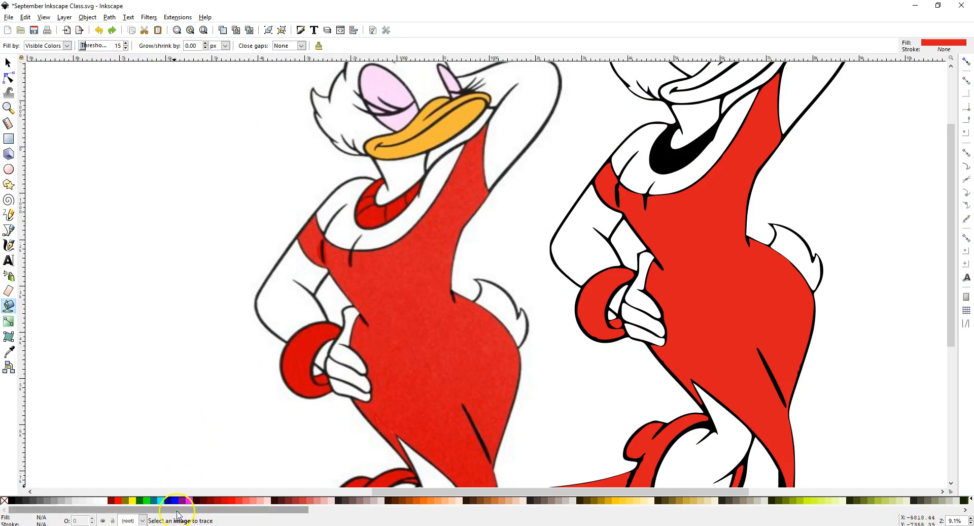
Try to bucket-fill the original duck's necklace with cyan at a threshold of 15, and undo the fill.
{"action": "left_click", "coordinate": [161, 500]}
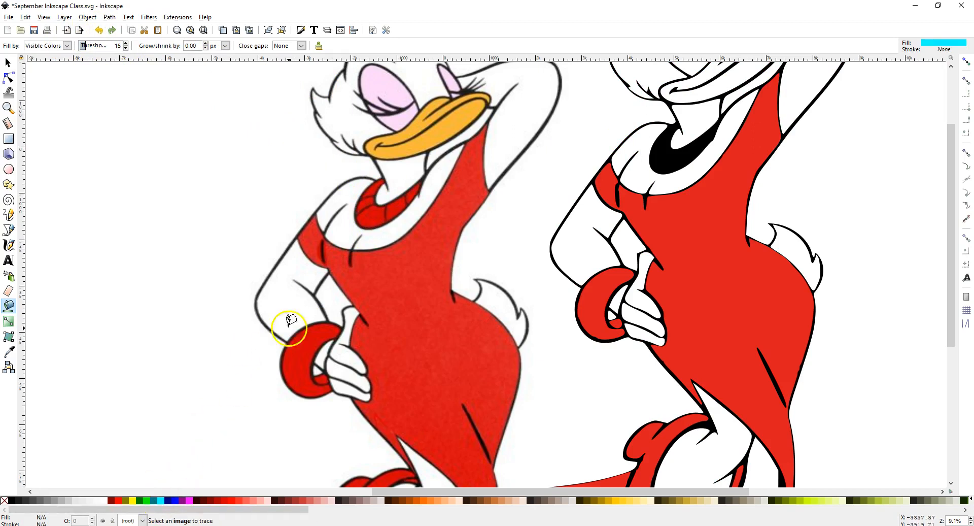
{"action": "left_click", "coordinate": [371, 206]}
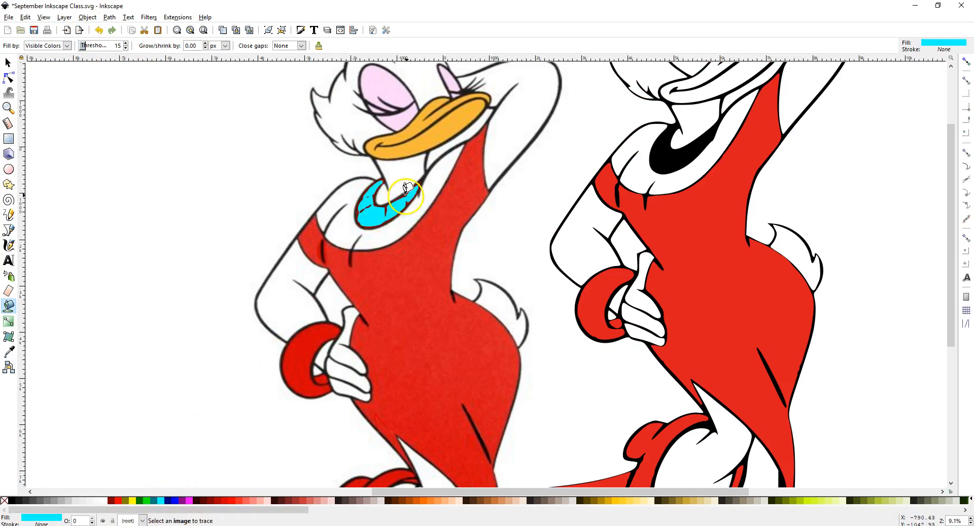
{"action": "left_click", "coordinate": [371, 214]}
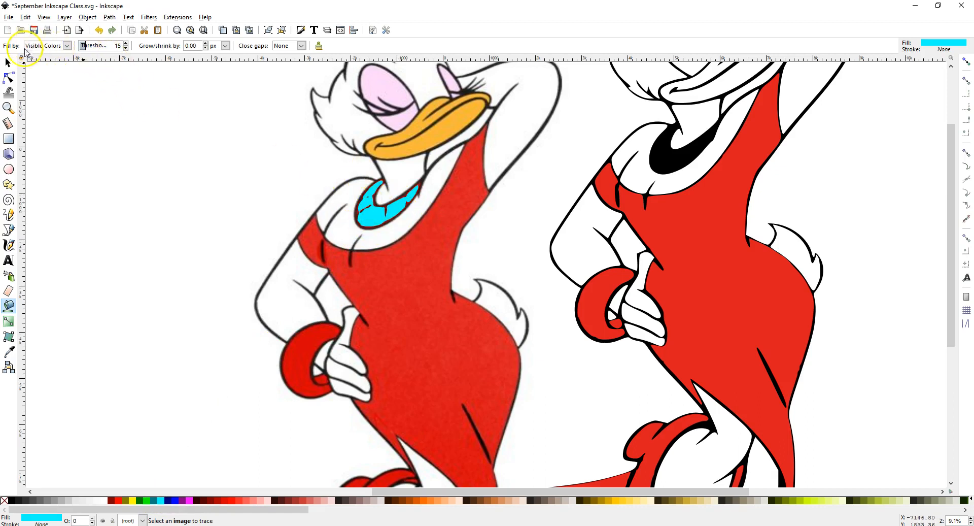
{"action": "left_click", "coordinate": [100, 32]}
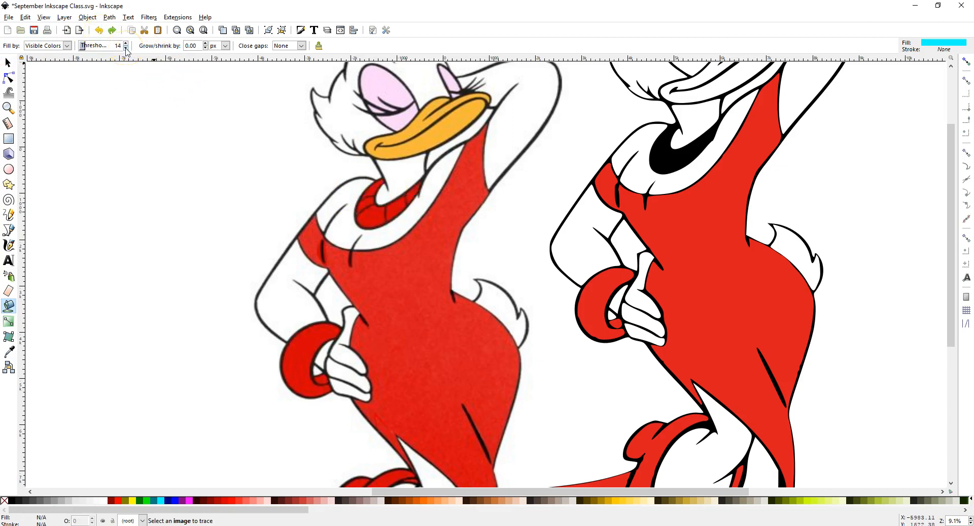
Try filling the original necklace in cyan with a threshold of 13 and 0.30 px growth, undoing each attempt.
{"action": "left_click", "coordinate": [375, 210]}
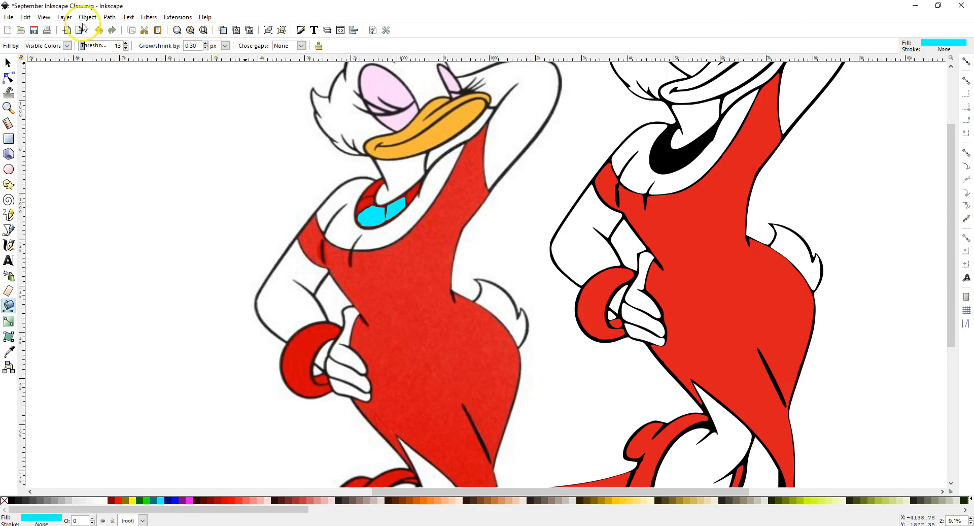
{"action": "left_click", "coordinate": [99, 30]}
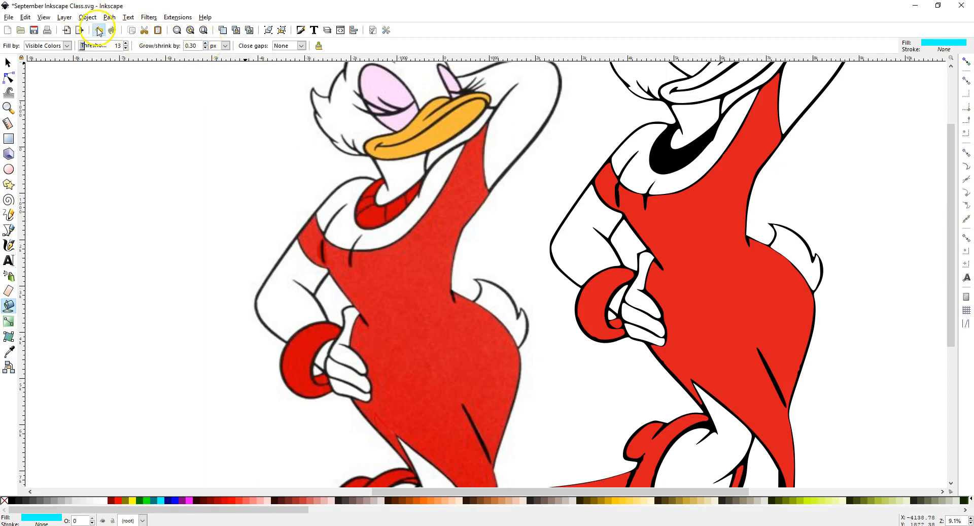
{"action": "left_click", "coordinate": [374, 208]}
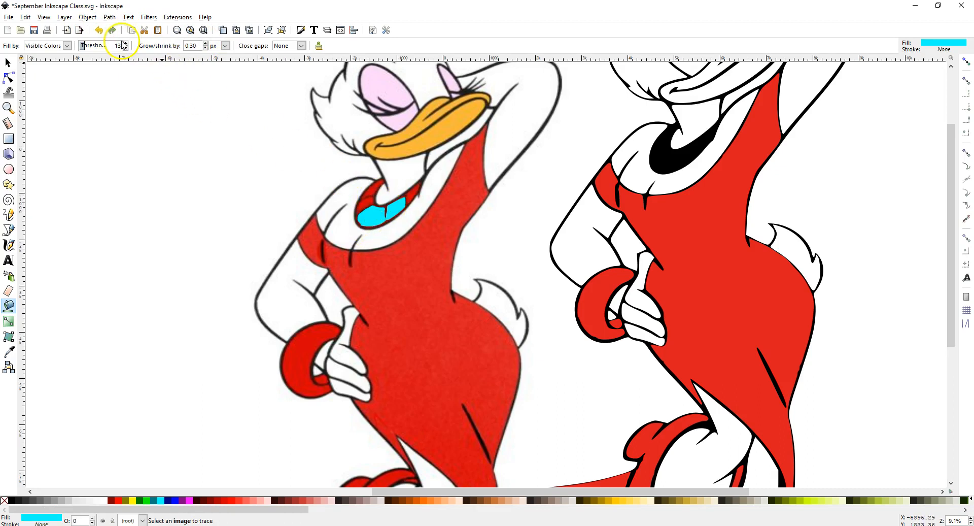
{"action": "left_click", "coordinate": [382, 203]}
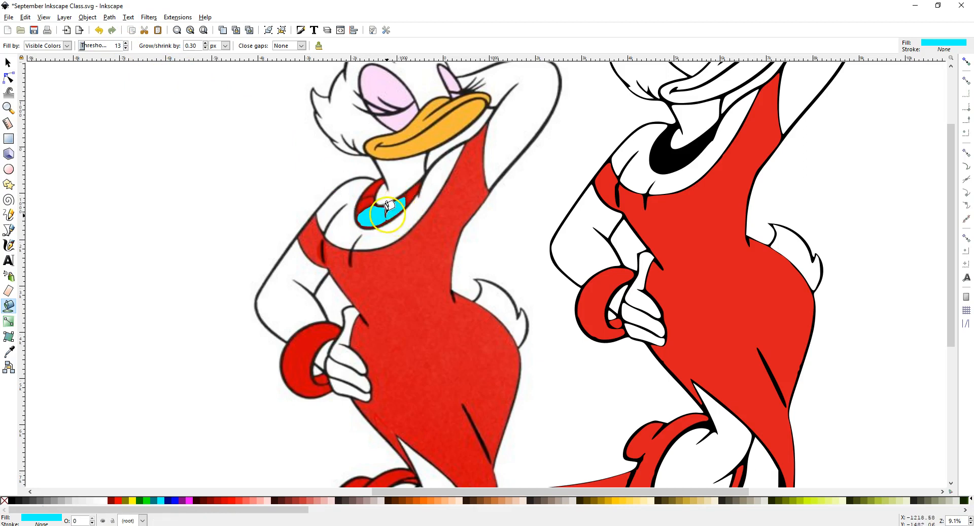
{"action": "left_click", "coordinate": [98, 30]}
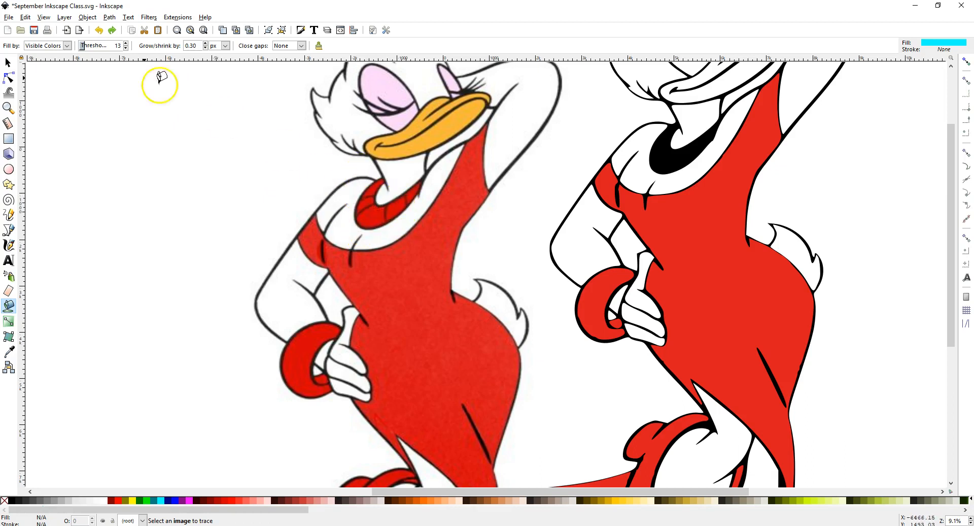
Lower the fill threshold to 10, try filling the necklace segments in cyan, and delete the resulting shape.
{"action": "left_click", "coordinate": [126, 48]}
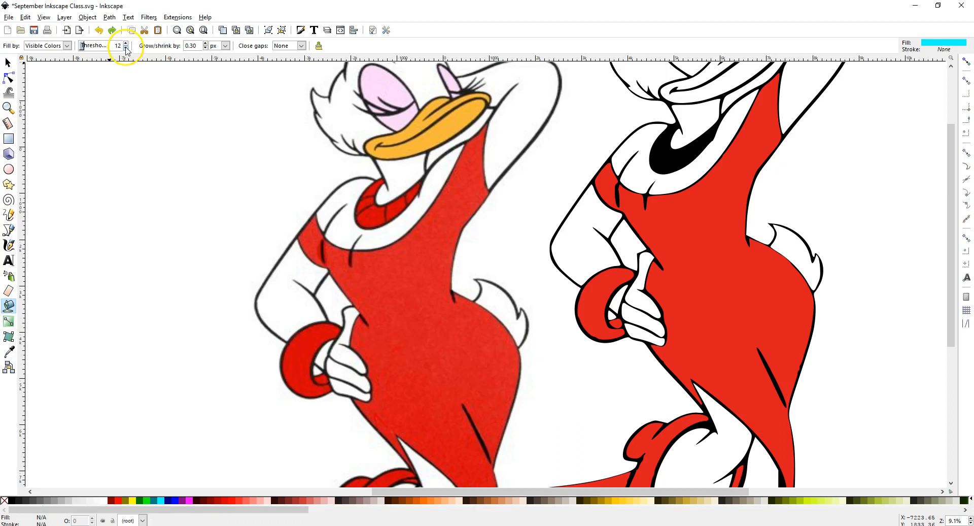
{"action": "left_click", "coordinate": [368, 199]}
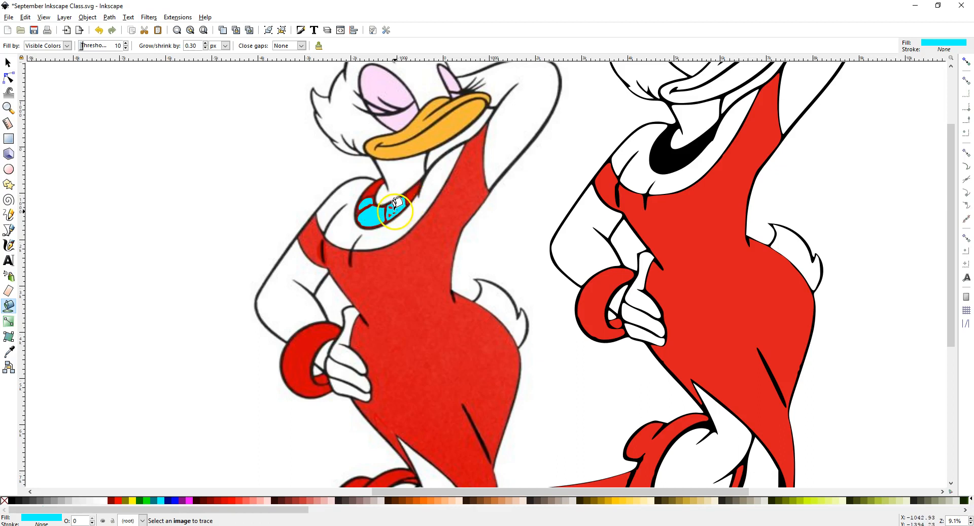
{"action": "left_click", "coordinate": [395, 204]}
{"action": "left_click", "coordinate": [405, 199]}
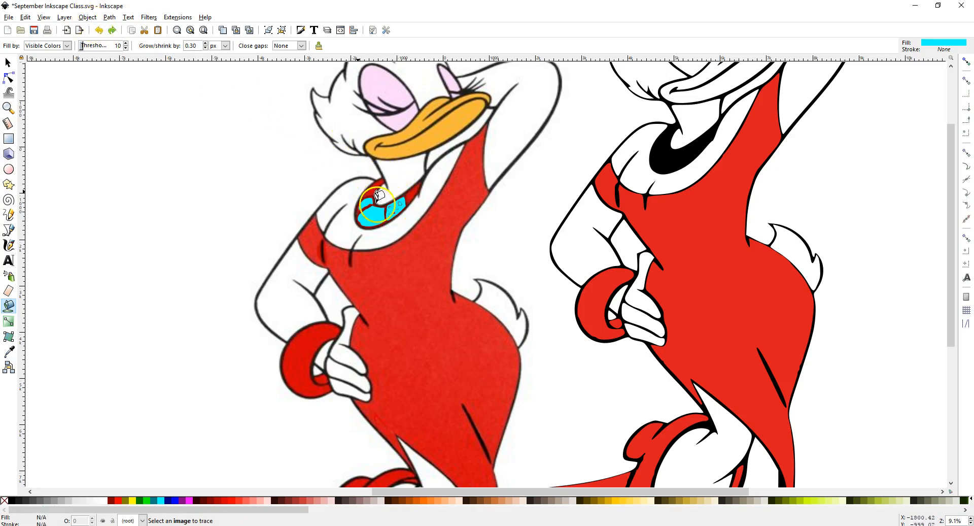
{"action": "left_click", "coordinate": [11, 65]}
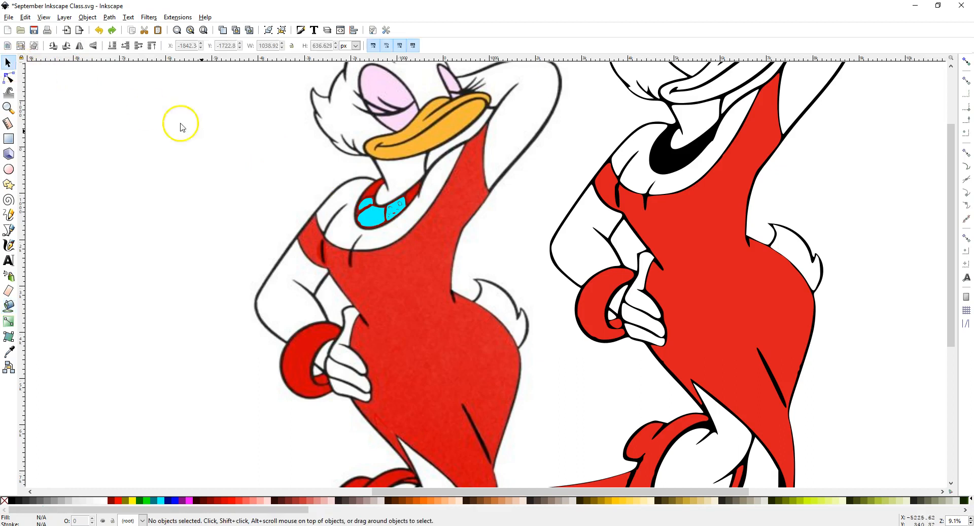
{"action": "left_click", "coordinate": [392, 212]}
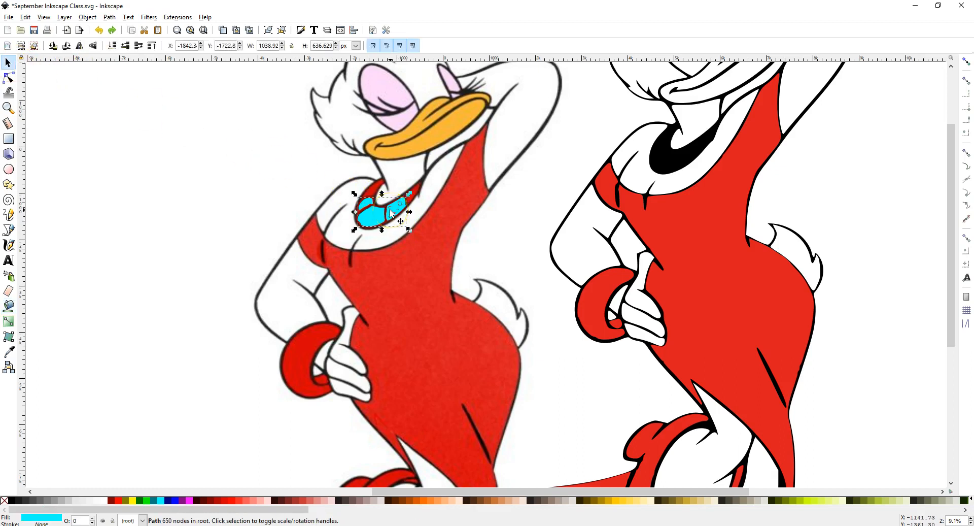
{"action": "key", "text": "Delete"}
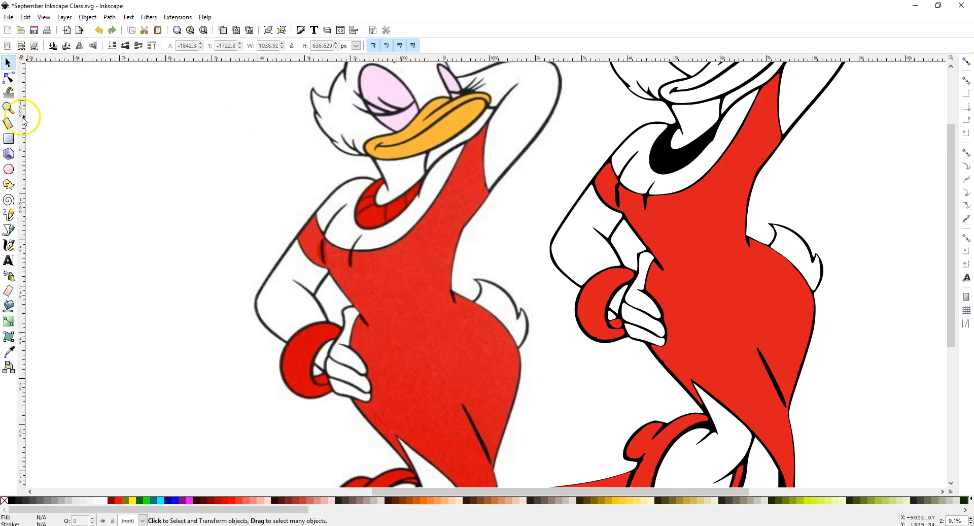
Bucket-fill all segments of the original duck's necklace as one cyan shape, using a threshold of 10.
{"action": "left_click", "coordinate": [8, 305]}
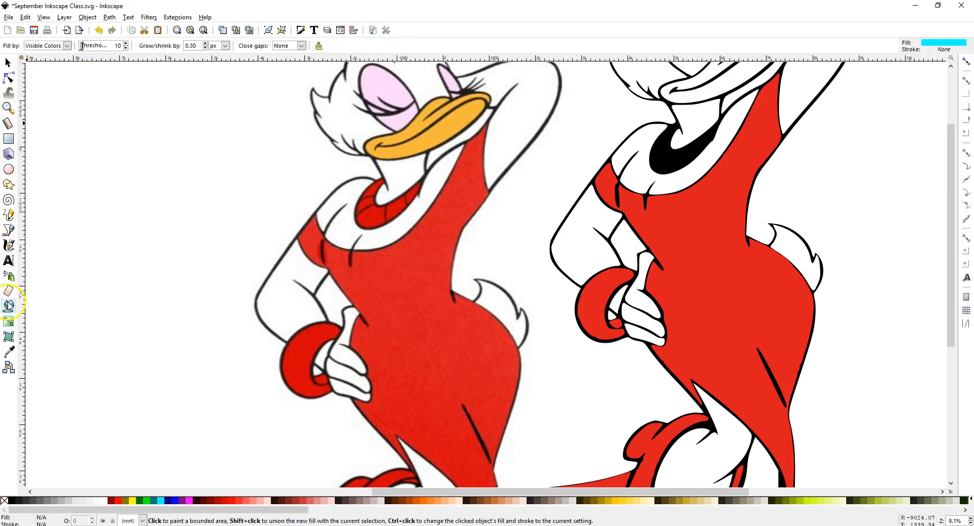
{"action": "left_click", "coordinate": [370, 210]}
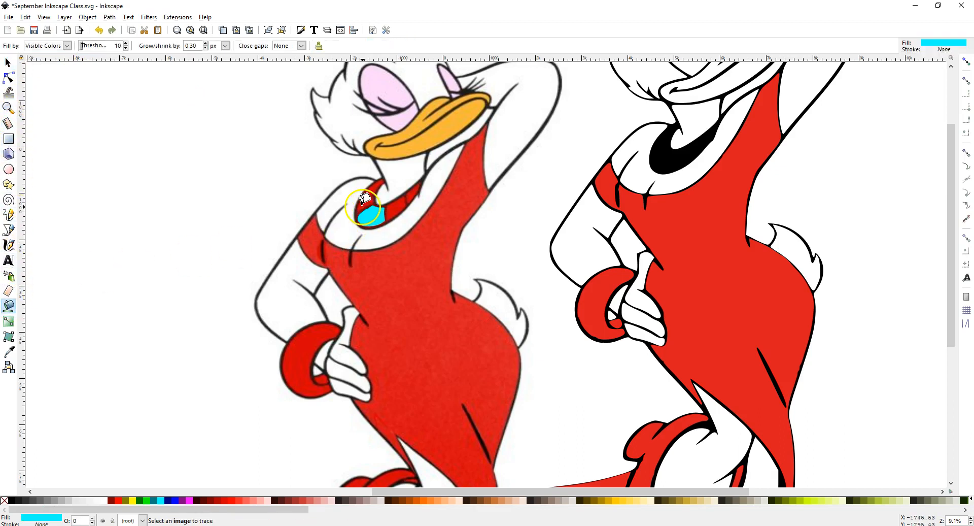
{"action": "left_click", "coordinate": [363, 199]}
{"action": "left_click", "coordinate": [371, 183]}
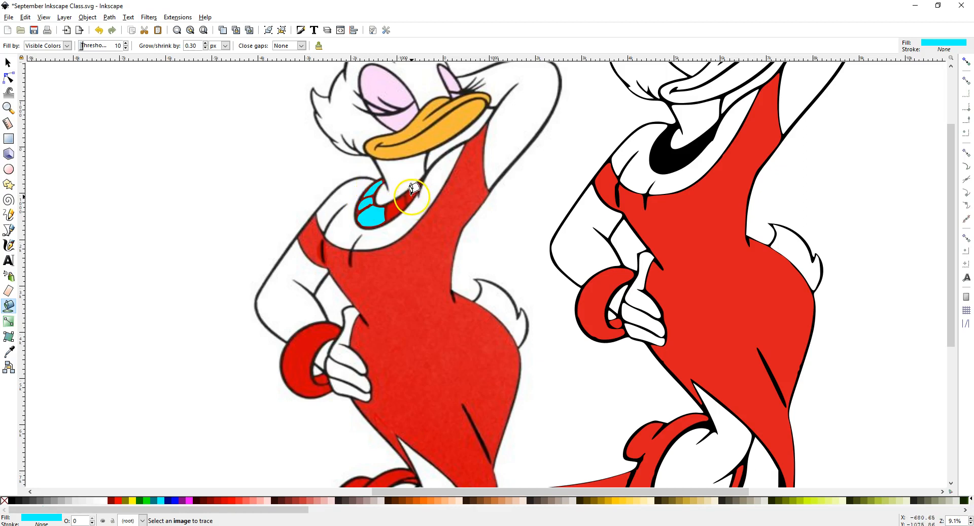
{"action": "left_click", "coordinate": [412, 194]}
{"action": "left_click", "coordinate": [392, 209]}
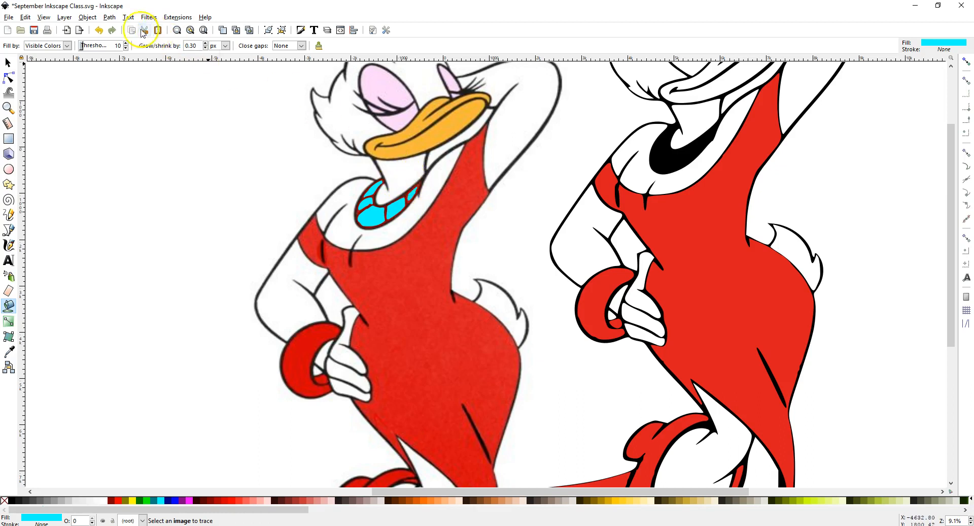
{"action": "left_click", "coordinate": [99, 31]}
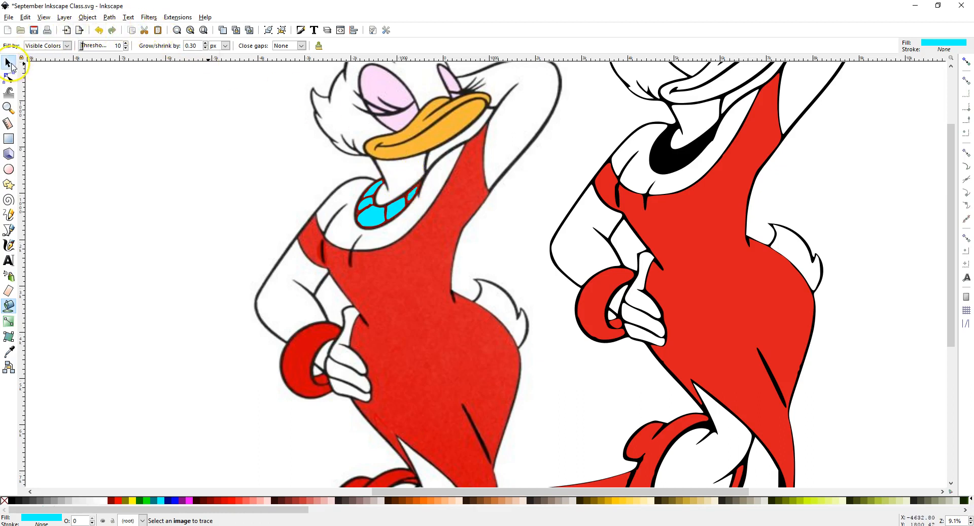
Move the cyan necklace shape onto the traced duck's necklace and recolor it with the red sampled from the dress.
{"action": "left_click", "coordinate": [8, 63]}
{"action": "left_click_drag", "start_coordinate": [394, 208], "coordinate": [694, 154]}
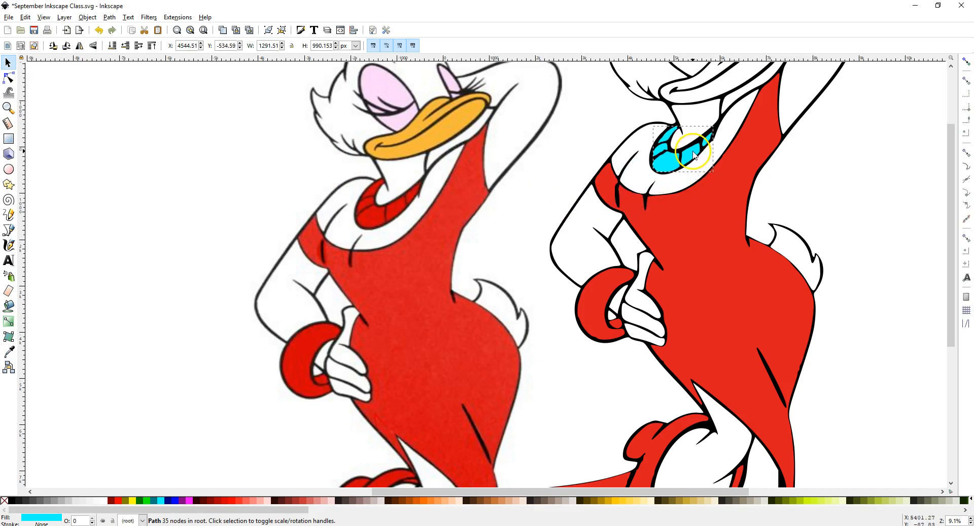
{"action": "left_click", "coordinate": [9, 351]}
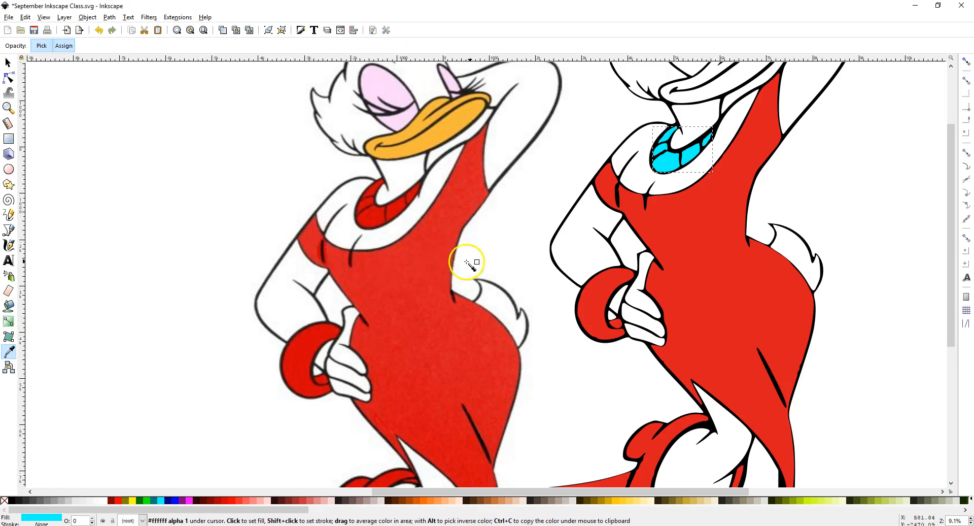
{"action": "left_click", "coordinate": [700, 220]}
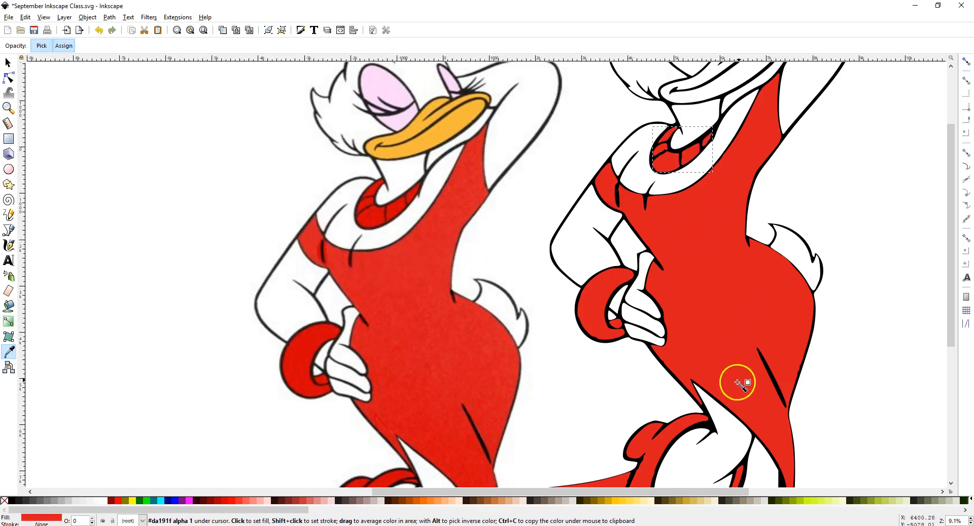
{"action": "left_click", "coordinate": [8, 62]}
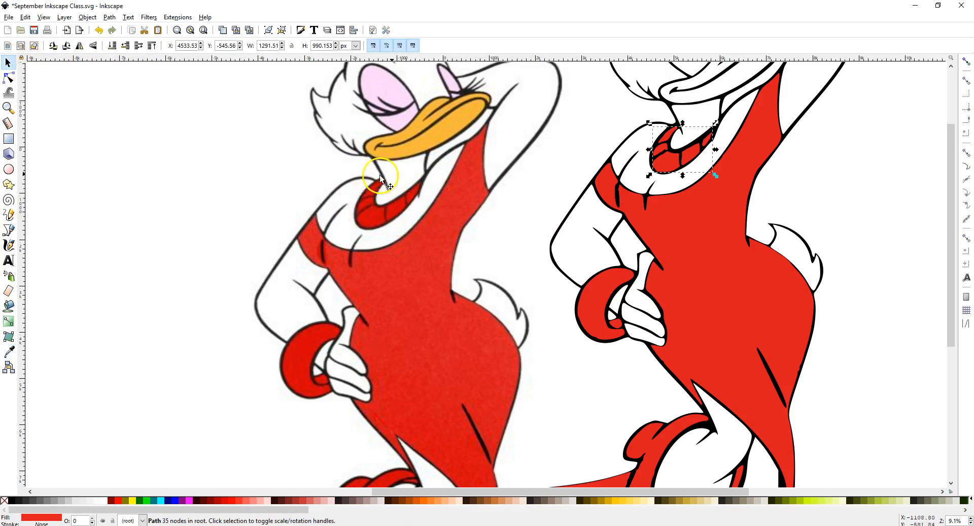
Break the traced duck's white inner shape apart into separate paths and deselect them.
{"action": "scroll", "coordinate": [606, 238], "scroll_direction": "down", "scroll_amount": 2}
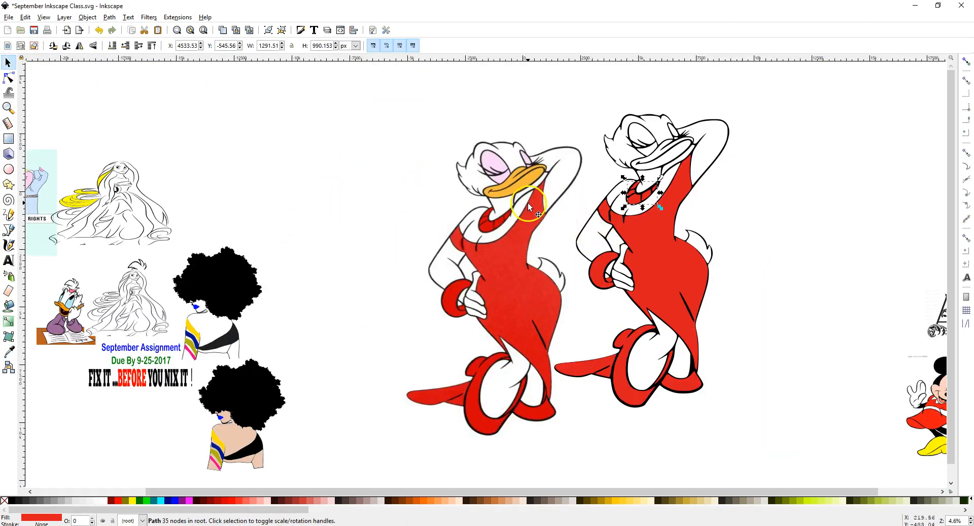
{"action": "left_click", "coordinate": [659, 174]}
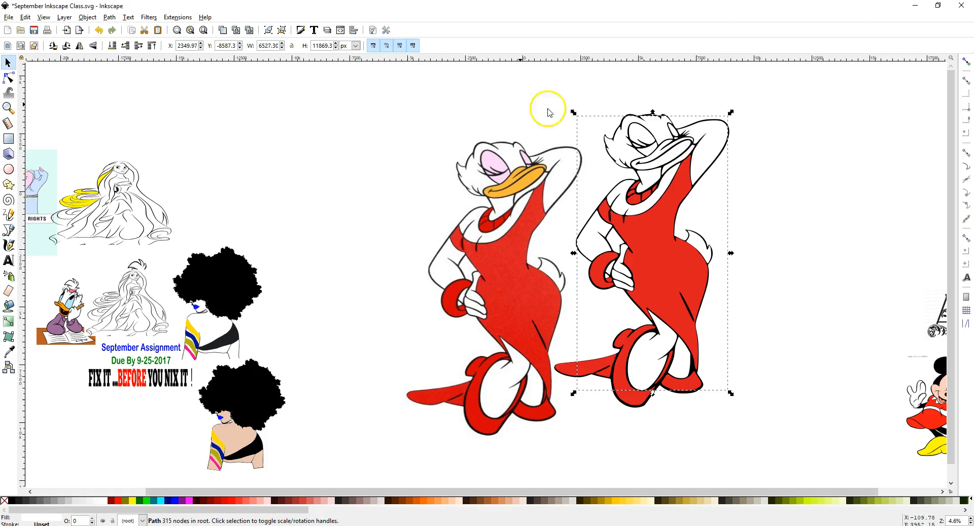
{"action": "left_click", "coordinate": [110, 17]}
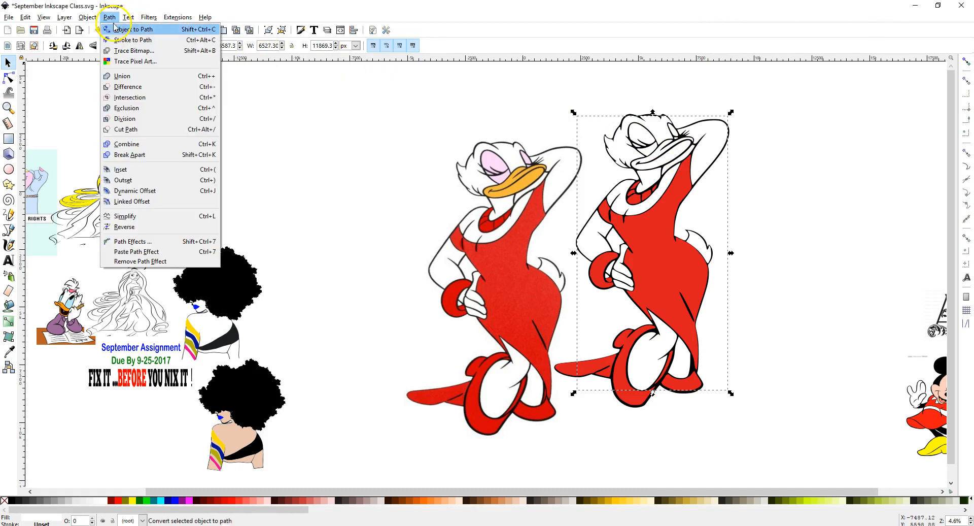
{"action": "left_click", "coordinate": [141, 155]}
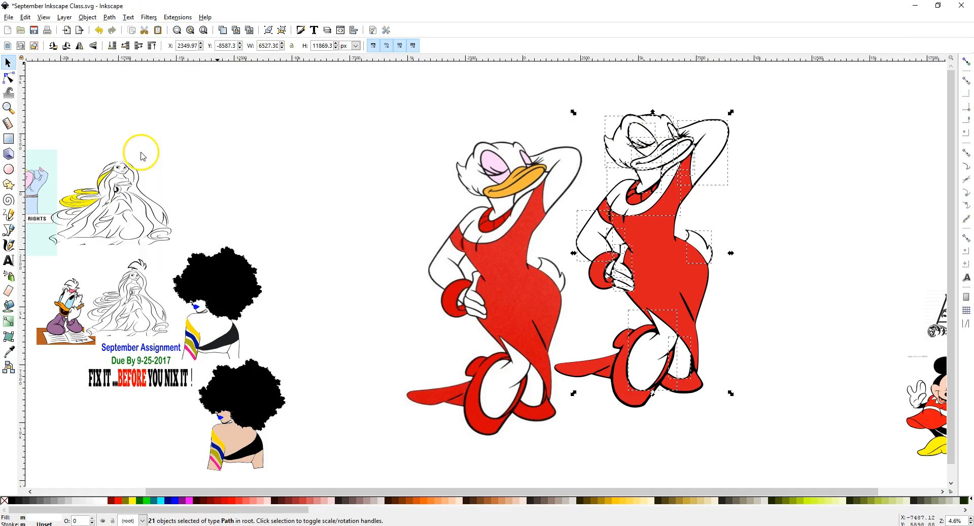
{"action": "left_click", "coordinate": [324, 179]}
Recolor the traced duck's white beak with the orange sampled from the original duck's beak.
{"action": "left_click", "coordinate": [640, 170]}
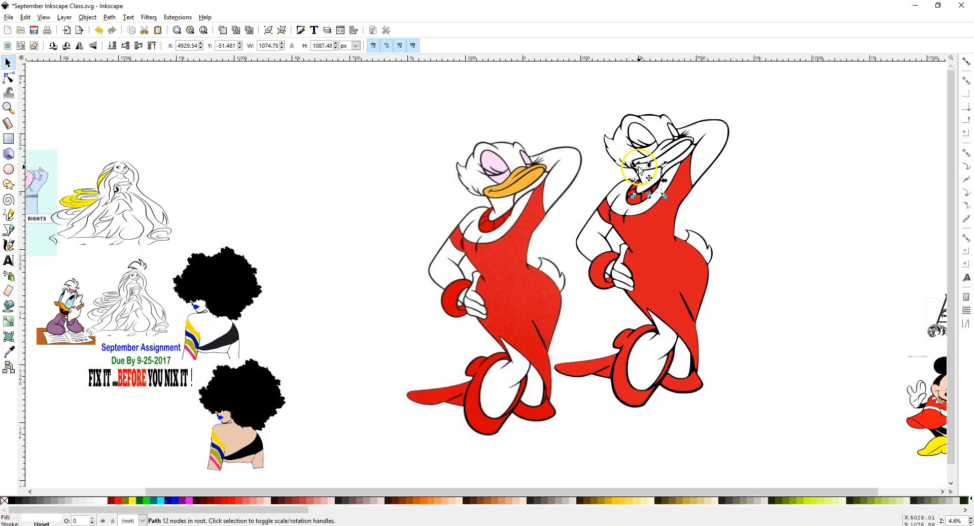
{"action": "left_click", "coordinate": [8, 351]}
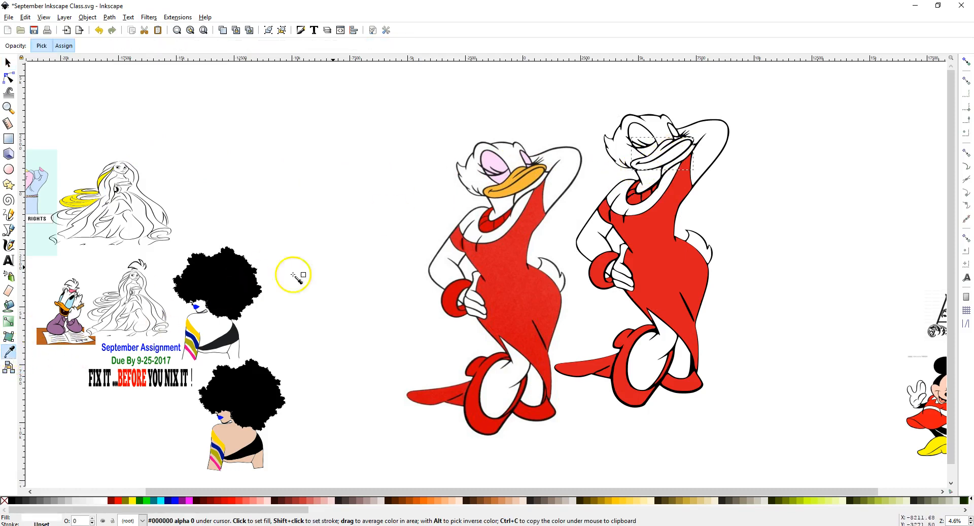
{"action": "left_click", "coordinate": [524, 173]}
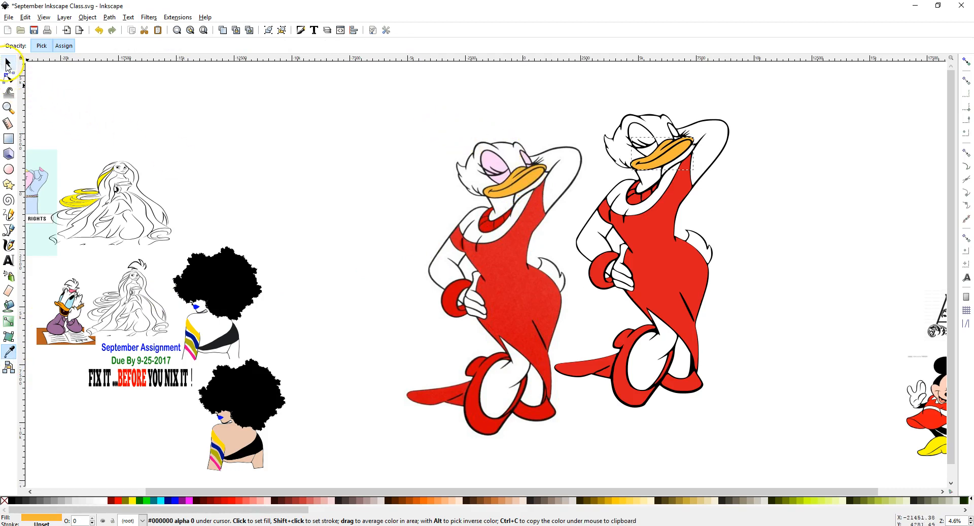
Move the original duck image farther away from the traced duck.
{"action": "left_click", "coordinate": [7, 63]}
{"action": "left_click", "coordinate": [512, 215]}
{"action": "left_click_drag", "start_coordinate": [512, 215], "coordinate": [408, 193]}
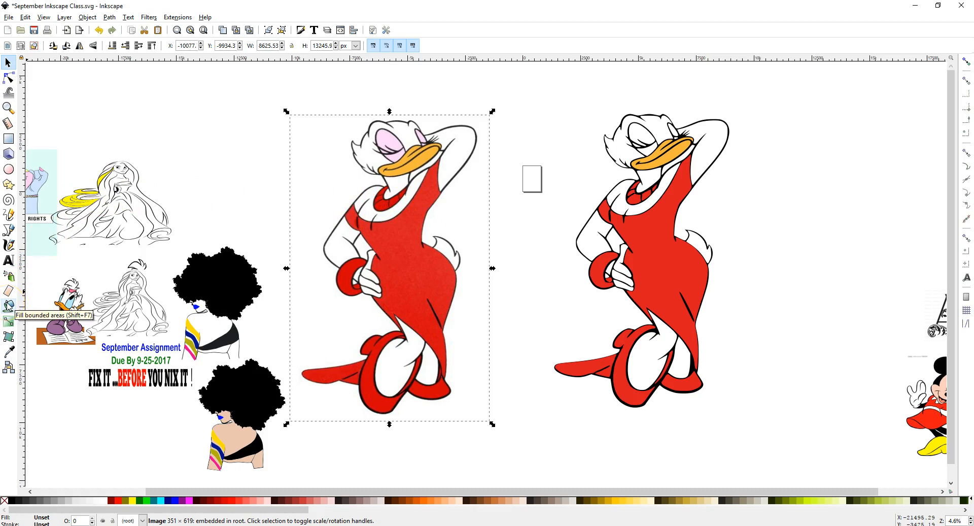
{"action": "left_click", "coordinate": [9, 305]}
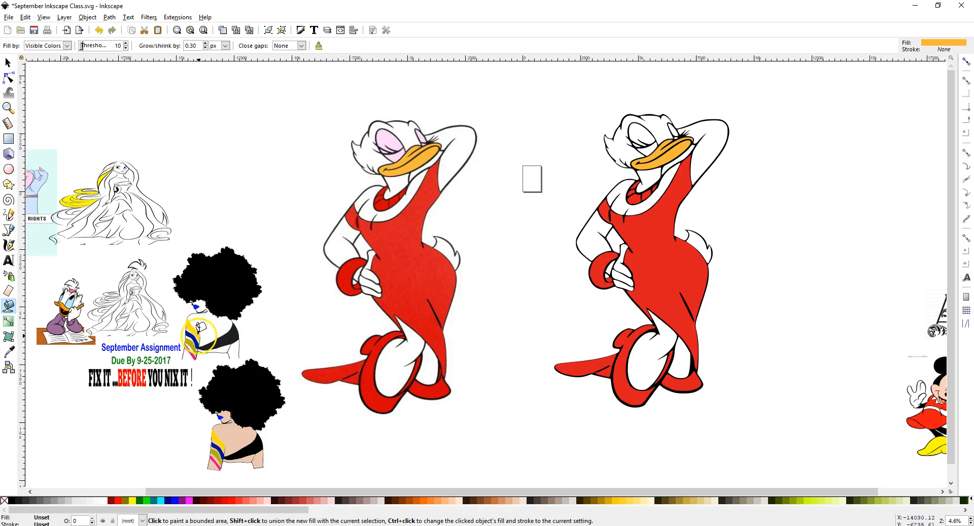
{"action": "left_click", "coordinate": [8, 62]}
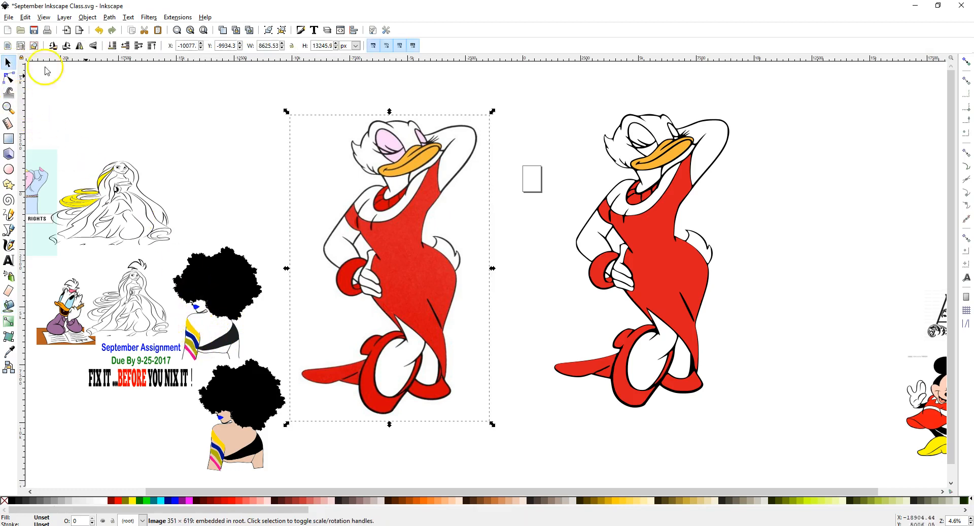
Group all the pieces of the traced and colored duck into a single object.
{"action": "left_click_drag", "start_coordinate": [545, 79], "coordinate": [772, 444]}
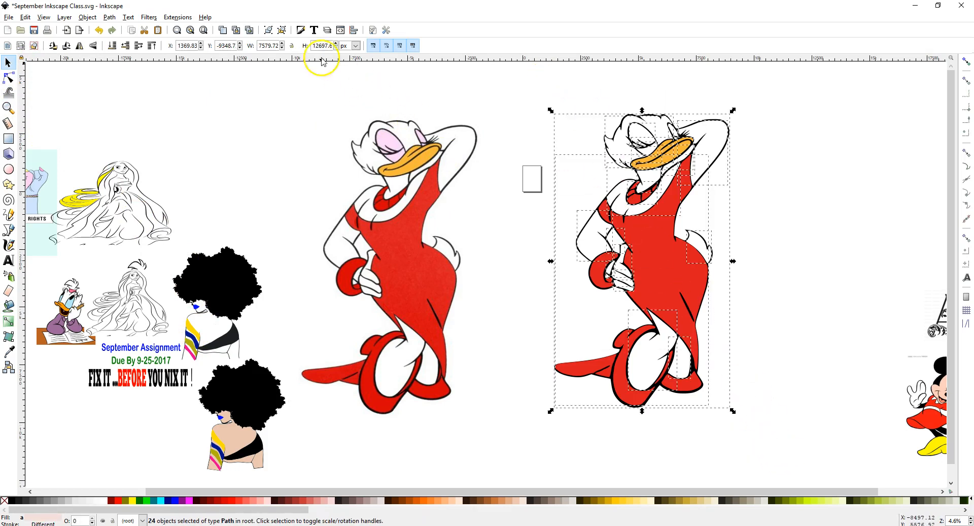
{"action": "left_click", "coordinate": [282, 31]}
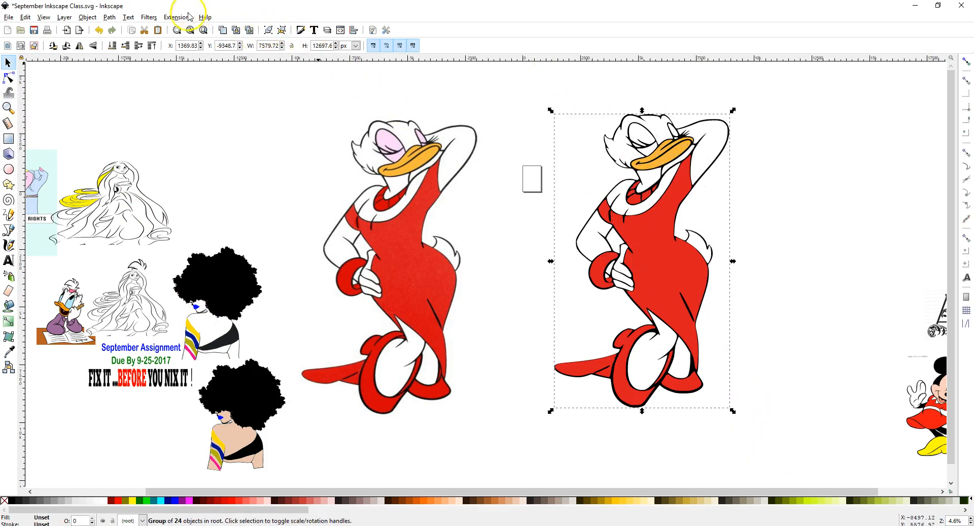
{"action": "left_click", "coordinate": [103, 14]}
{"action": "left_click", "coordinate": [114, 20]}
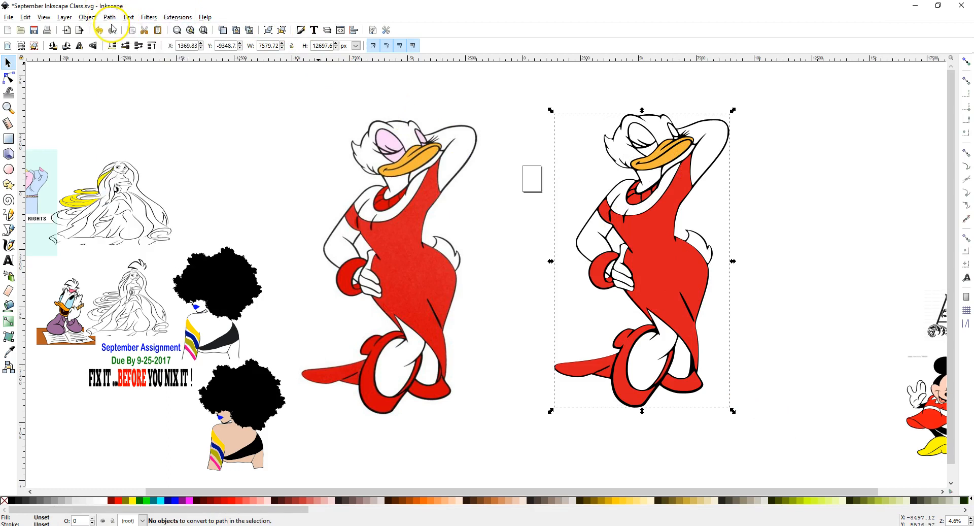
Shrink the traced duck and the original duck image to under half size and move both beside the other finished artwork.
{"action": "left_click_drag", "start_coordinate": [553, 109], "coordinate": [640, 288]}
{"action": "left_click", "coordinate": [422, 191]}
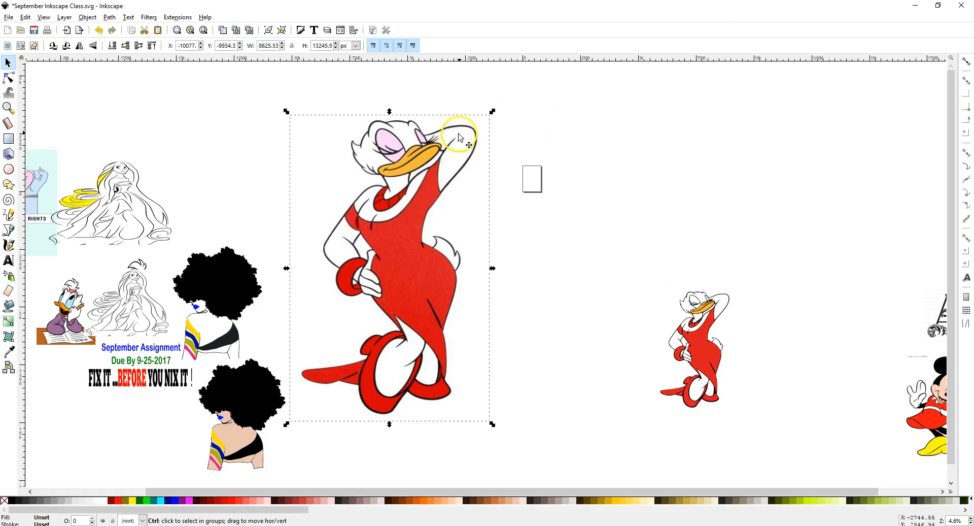
{"action": "left_click_drag", "start_coordinate": [492, 113], "coordinate": [398, 282]}
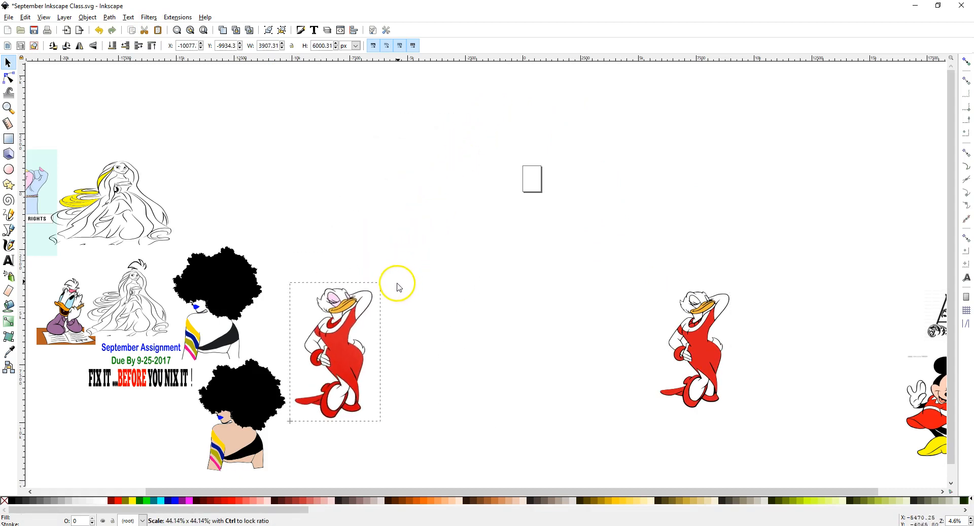
{"action": "left_click_drag", "start_coordinate": [339, 343], "coordinate": [71, 402]}
{"action": "left_click_drag", "start_coordinate": [675, 338], "coordinate": [124, 390]}
Bring the Minnie Mouse image into the cleared area and enlarge it to about 10038 by 12576 px.
{"action": "left_click_drag", "start_coordinate": [924, 404], "coordinate": [410, 187]}
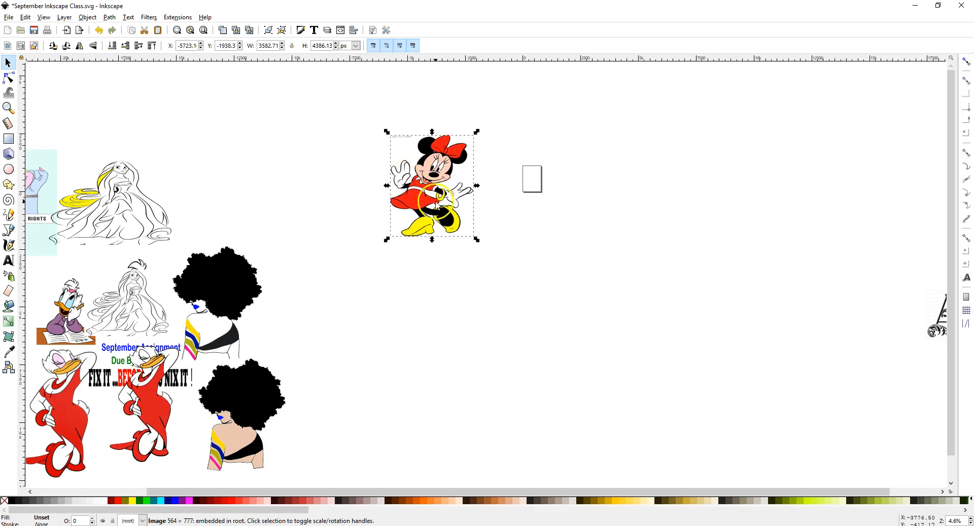
{"action": "left_click_drag", "start_coordinate": [477, 240], "coordinate": [638, 429]}
{"action": "left_click_drag", "start_coordinate": [638, 280], "coordinate": [625, 286]}
{"action": "left_click_drag", "start_coordinate": [498, 263], "coordinate": [404, 255]}
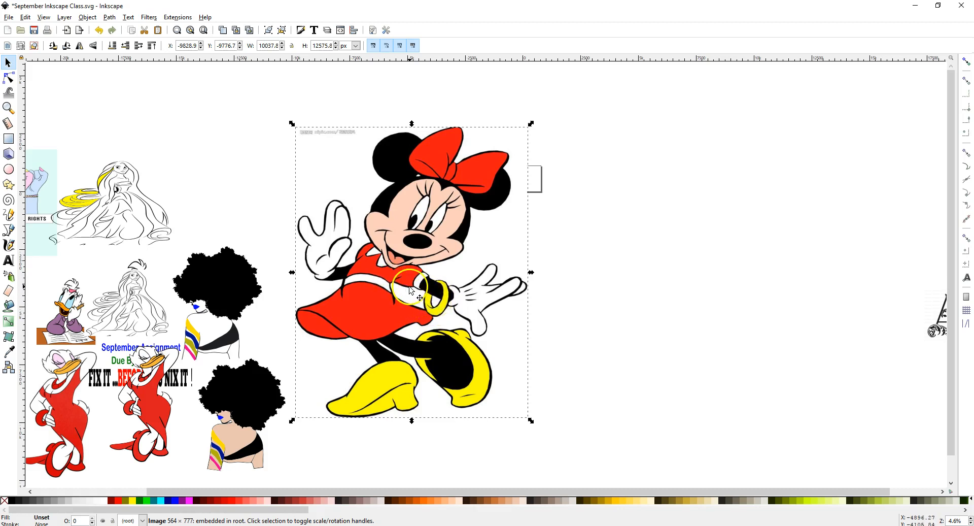
Examine the outlines of the Minnie image up close around the gloves, dress, bracelet and shoes.
{"action": "scroll", "coordinate": [360, 262], "scroll_direction": "up", "scroll_amount": 2}
{"action": "scroll", "coordinate": [359, 262], "scroll_direction": "up", "scroll_amount": 1}
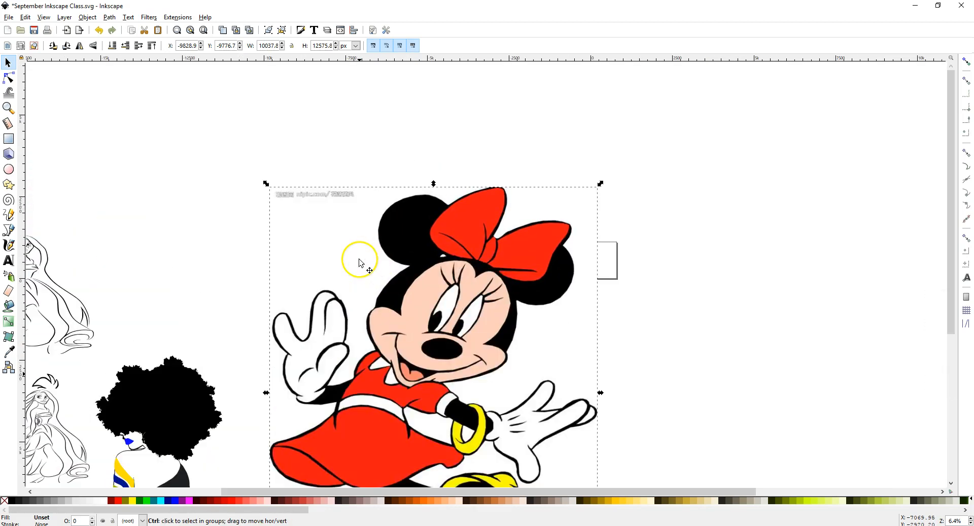
{"action": "scroll", "coordinate": [359, 264], "scroll_direction": "down", "scroll_amount": 8}
{"action": "scroll", "coordinate": [356, 269], "scroll_direction": "up", "scroll_amount": 1, "text": "ctrl"}
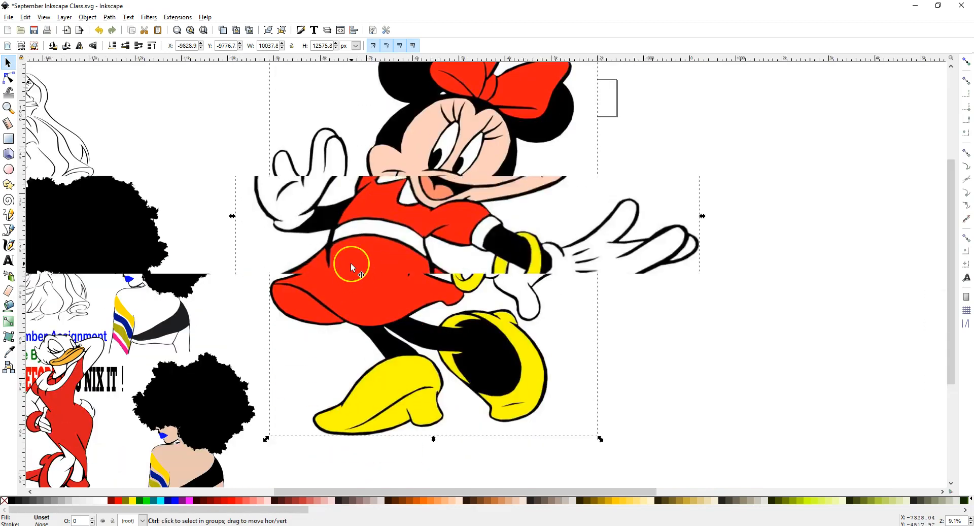
{"action": "scroll", "coordinate": [352, 267], "scroll_direction": "up", "scroll_amount": 1}
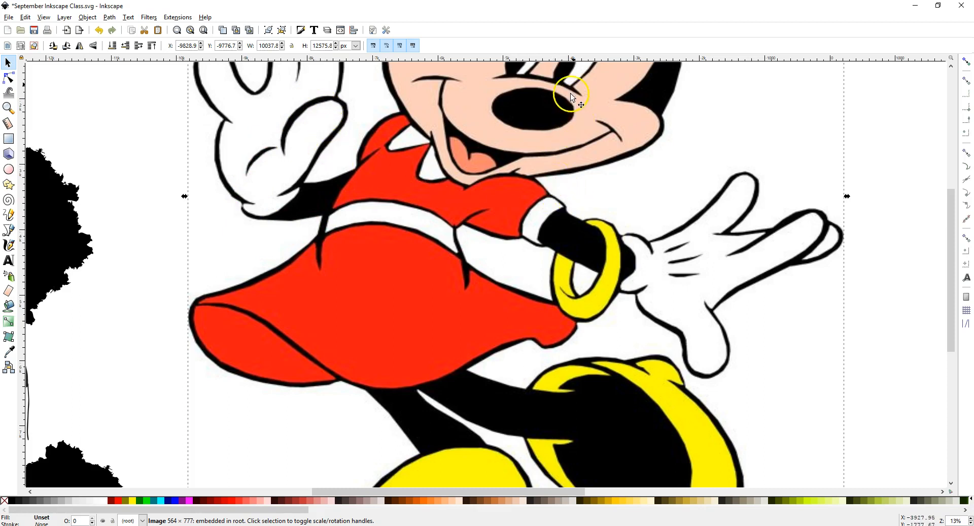
{"action": "scroll", "coordinate": [571, 94], "scroll_direction": "up", "scroll_amount": 4}
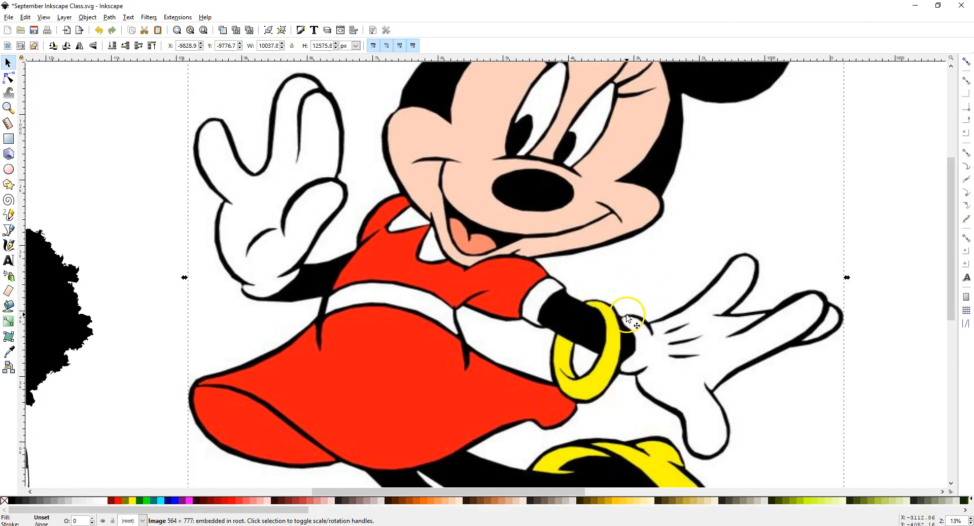
{"action": "scroll", "coordinate": [481, 194], "scroll_direction": "down", "scroll_amount": 3}
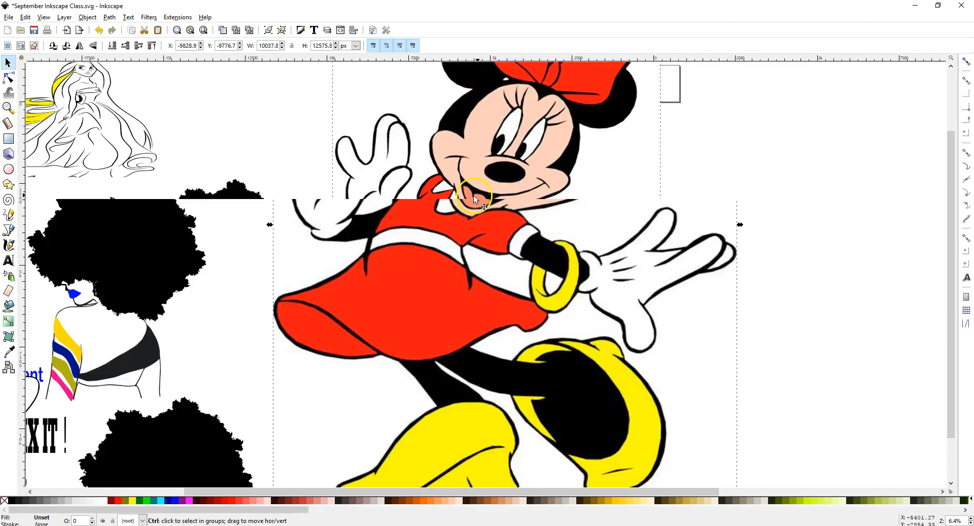
Reposition the Minnie image slightly and trace it as a bitmap using a brightness cutoff threshold of 0.300.
{"action": "left_click_drag", "start_coordinate": [471, 195], "coordinate": [472, 214]}
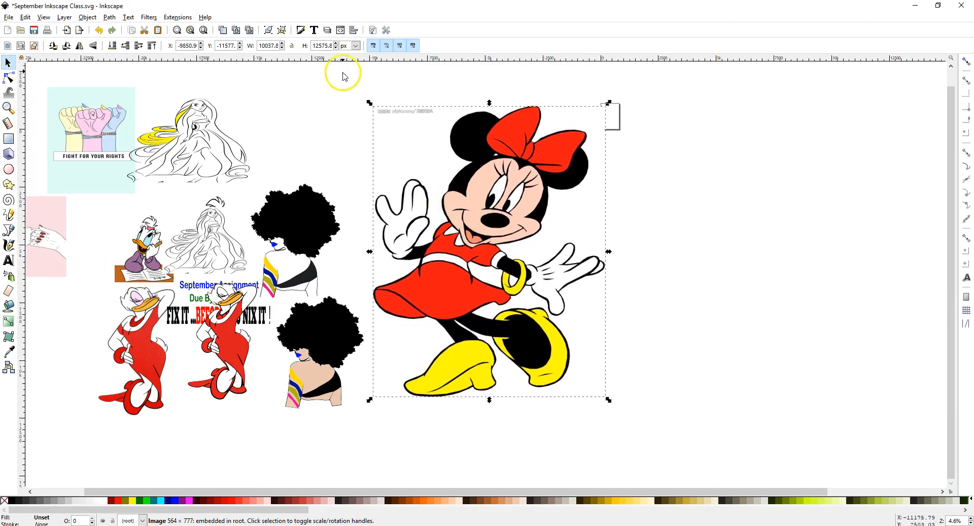
{"action": "left_click", "coordinate": [111, 17]}
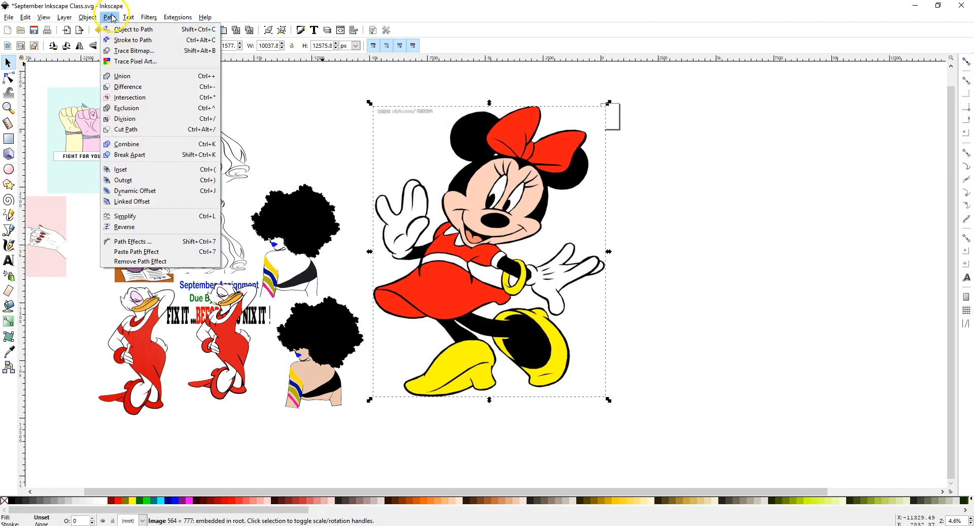
{"action": "left_click", "coordinate": [133, 55]}
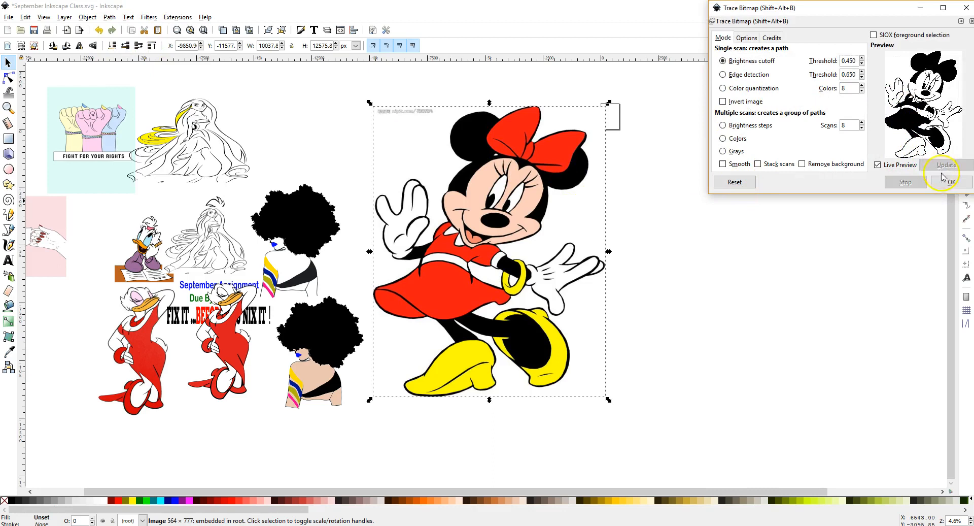
{"action": "left_click", "coordinate": [861, 63]}
{"action": "left_click", "coordinate": [861, 63]}
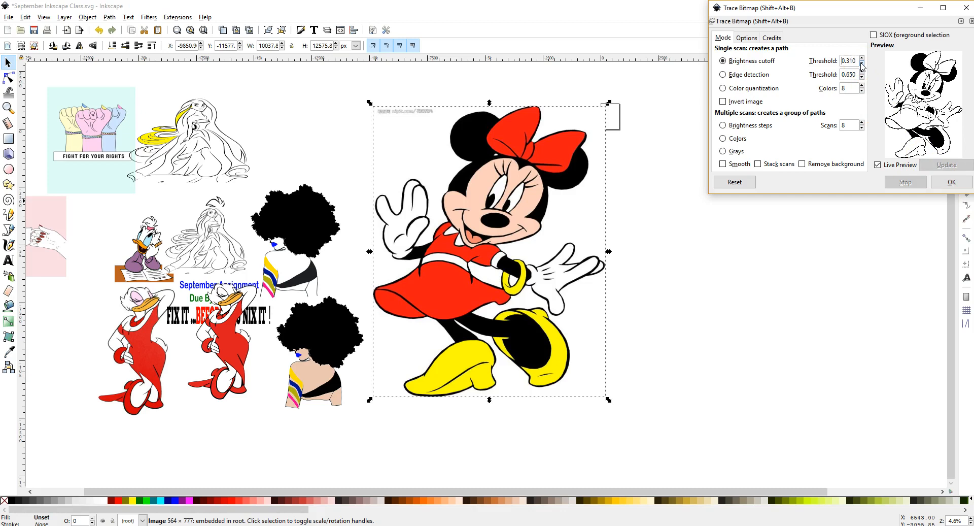
{"action": "left_click", "coordinate": [952, 181]}
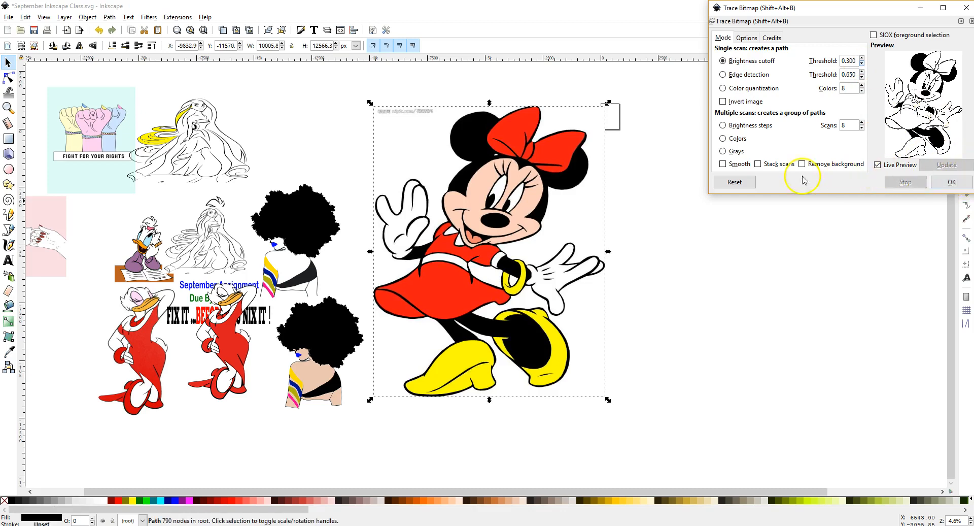
Place the black Minnie trace beside the original image, close the tracing dialog and compare the outlines.
{"action": "mouse_move", "coordinate": [566, 163]}
{"action": "left_mouse_down"}
{"action": "mouse_move", "coordinate": [684, 222]}
{"action": "mouse_move", "coordinate": [813, 187]}
{"action": "left_mouse_up"}
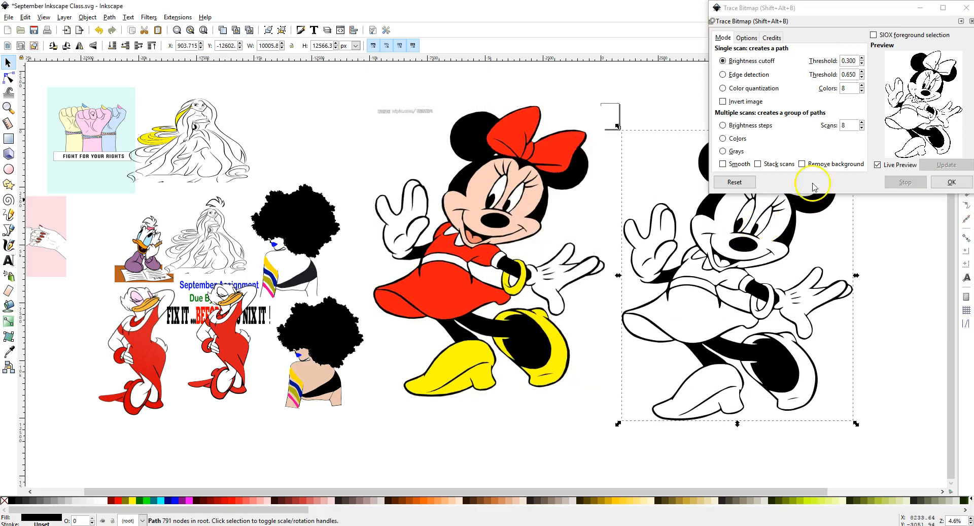
{"action": "left_click", "coordinate": [966, 8]}
{"action": "left_click_drag", "start_coordinate": [760, 248], "coordinate": [758, 210]}
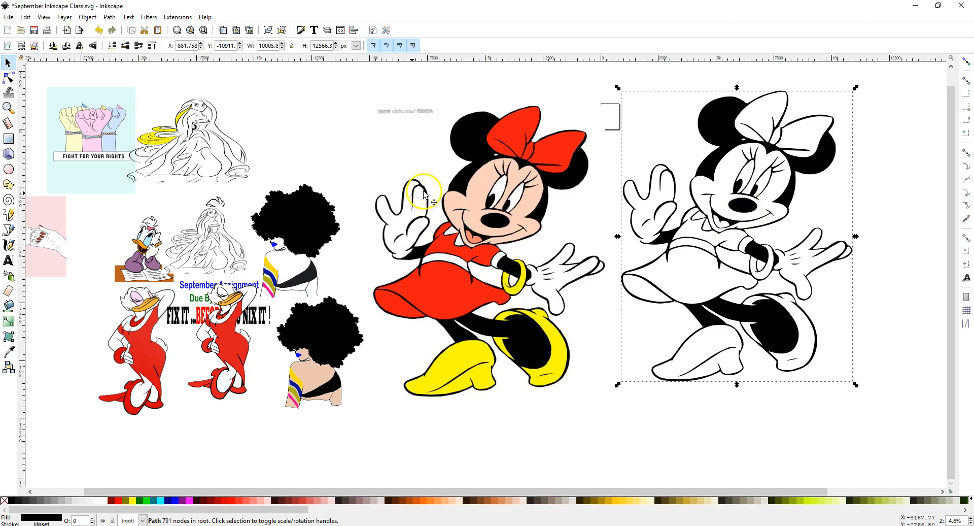
{"action": "scroll", "coordinate": [709, 262], "scroll_direction": "up", "scroll_amount": 3}
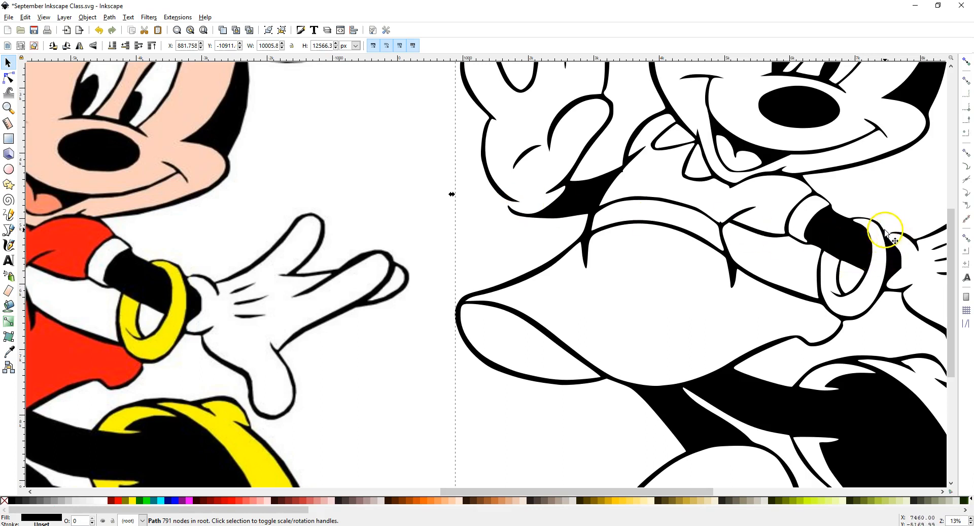
{"action": "scroll", "coordinate": [624, 254], "scroll_direction": "down", "scroll_amount": 1}
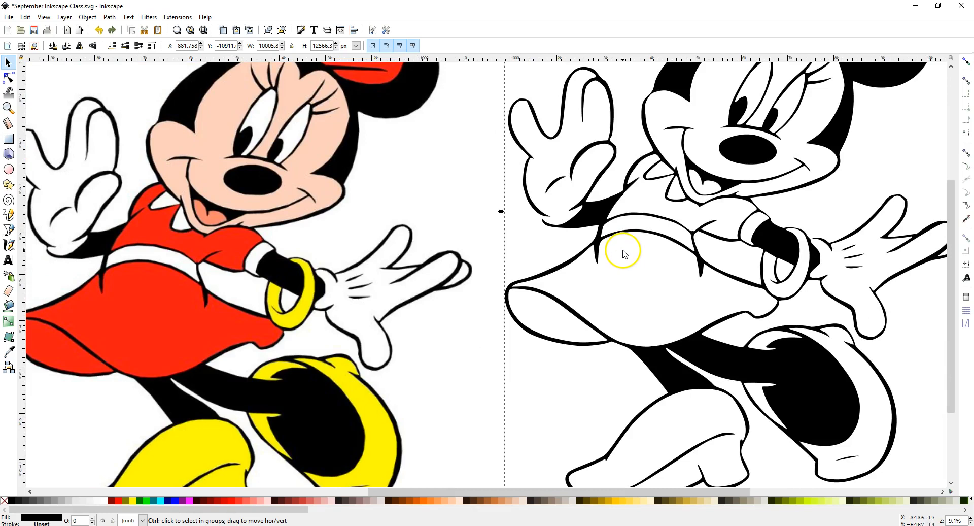
{"action": "scroll", "coordinate": [624, 253], "scroll_direction": "down", "scroll_amount": 2}
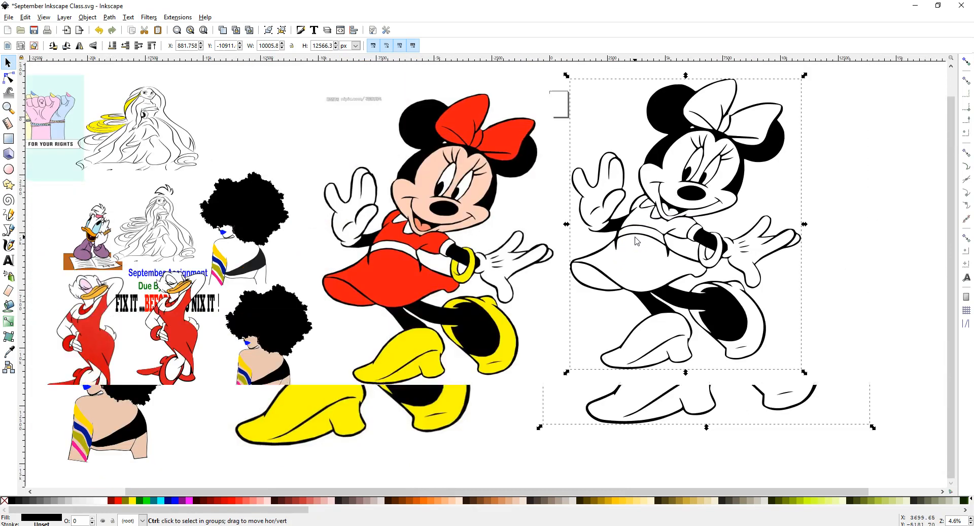
{"action": "left_click_drag", "start_coordinate": [711, 162], "coordinate": [728, 182]}
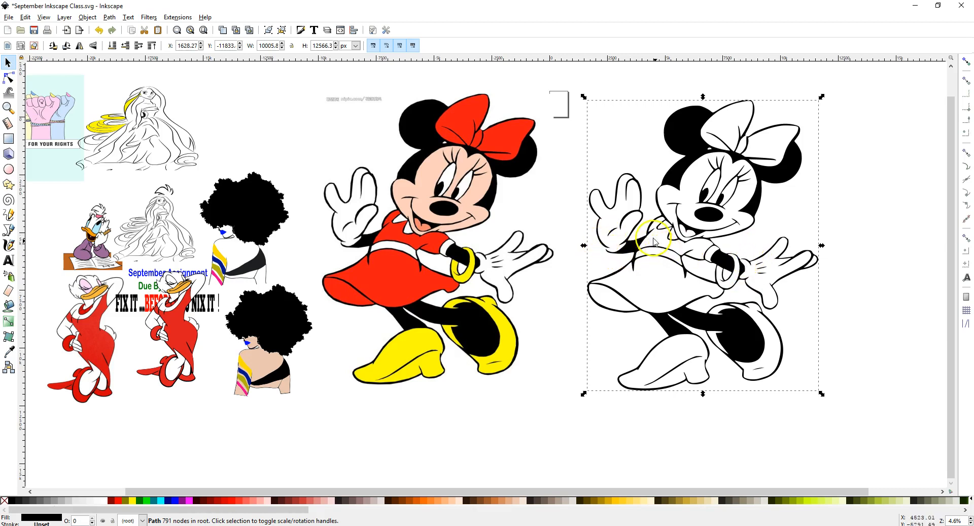
Break the Minnie trace apart into separate paths, move the original image farther away from it and deselect everything.
{"action": "left_click", "coordinate": [109, 18]}
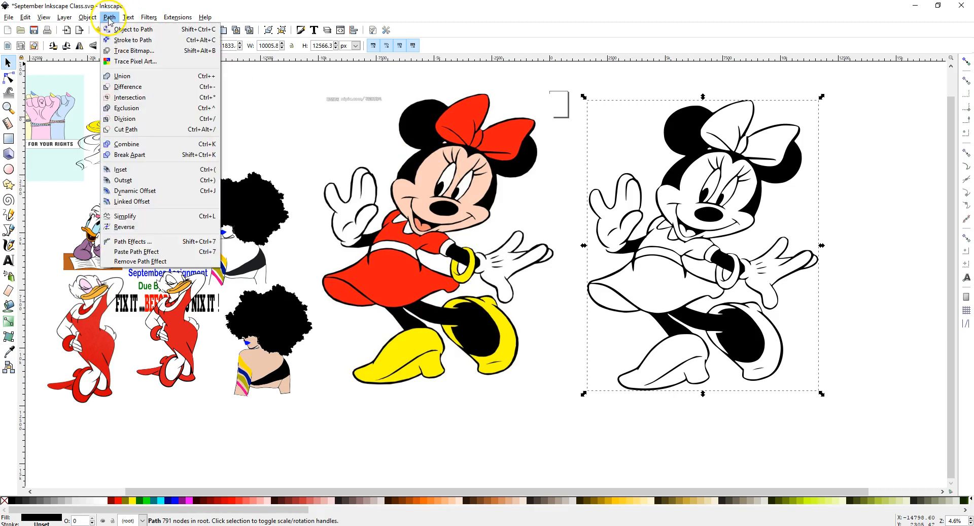
{"action": "left_click", "coordinate": [125, 158]}
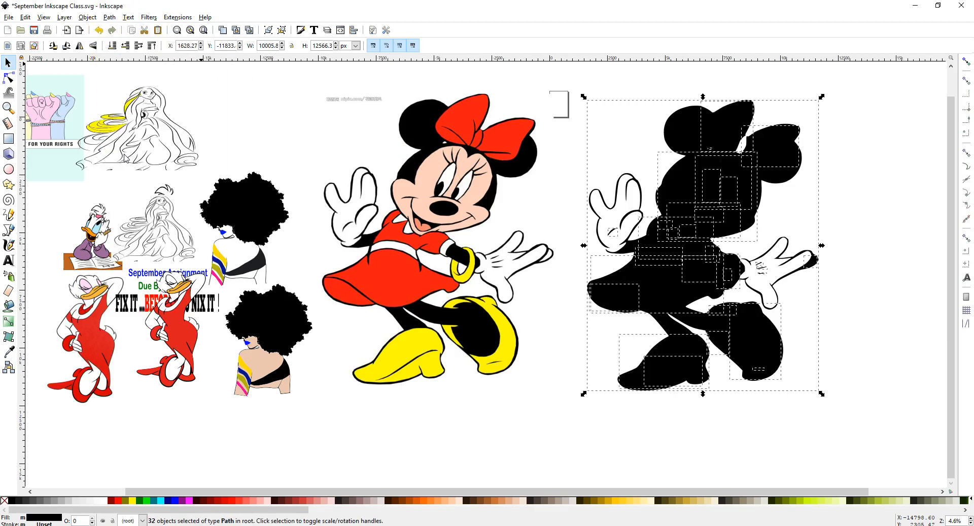
{"action": "left_click", "coordinate": [847, 201]}
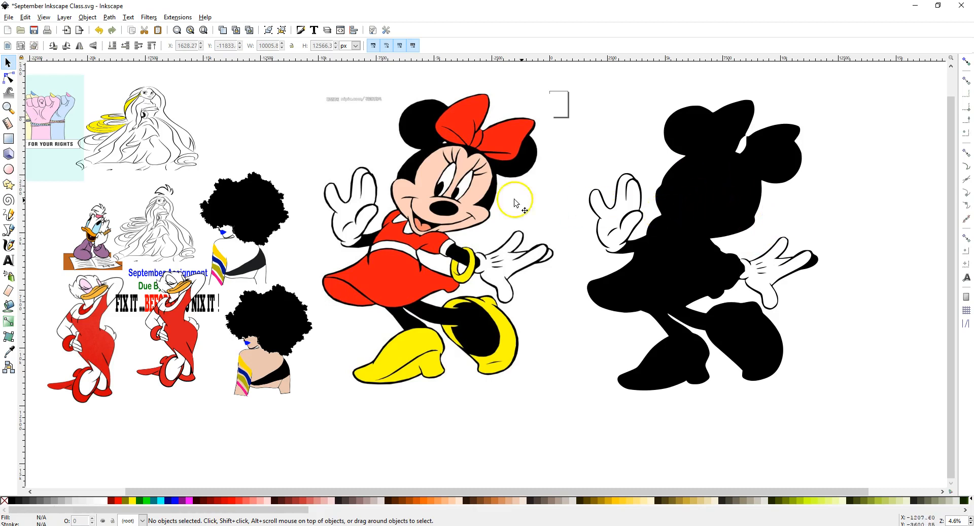
{"action": "left_click_drag", "start_coordinate": [514, 202], "coordinate": [441, 210]}
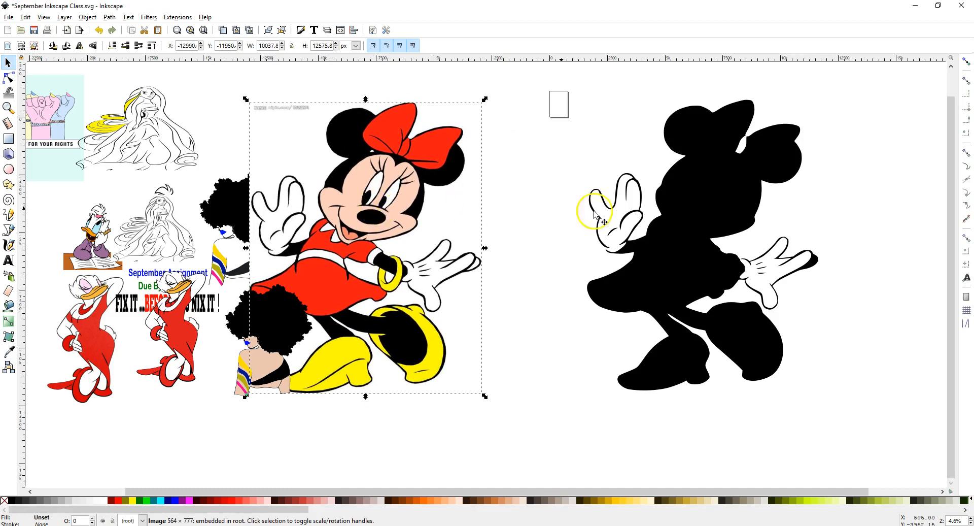
{"action": "key", "text": "Escape"}
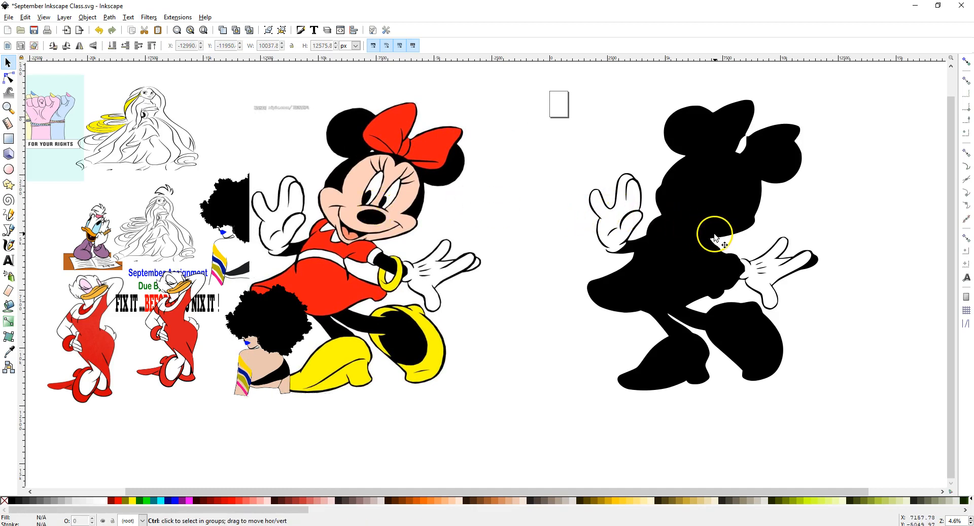
Draw a short straight line from the open end of the raised glove's outline across the gap at its wrist.
{"action": "scroll", "coordinate": [715, 236], "scroll_direction": "up", "scroll_amount": 3}
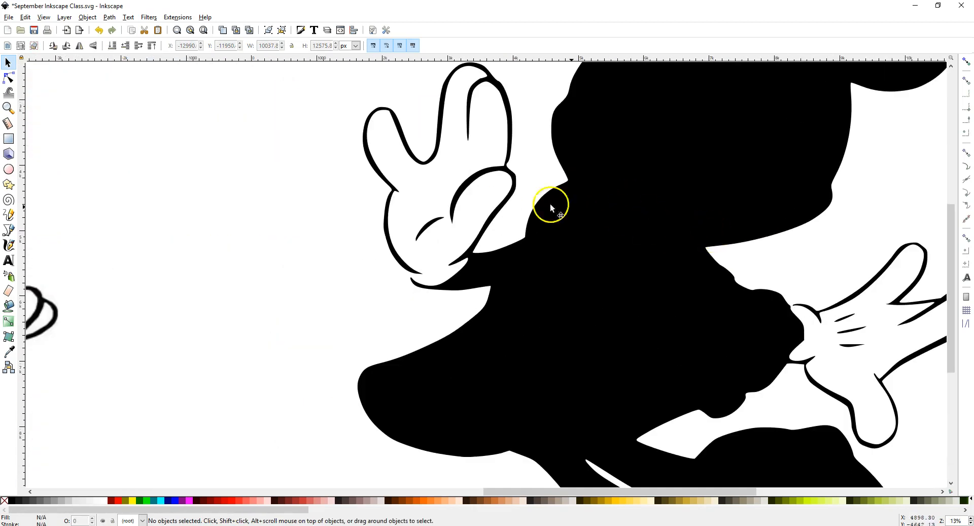
{"action": "left_click", "coordinate": [9, 229]}
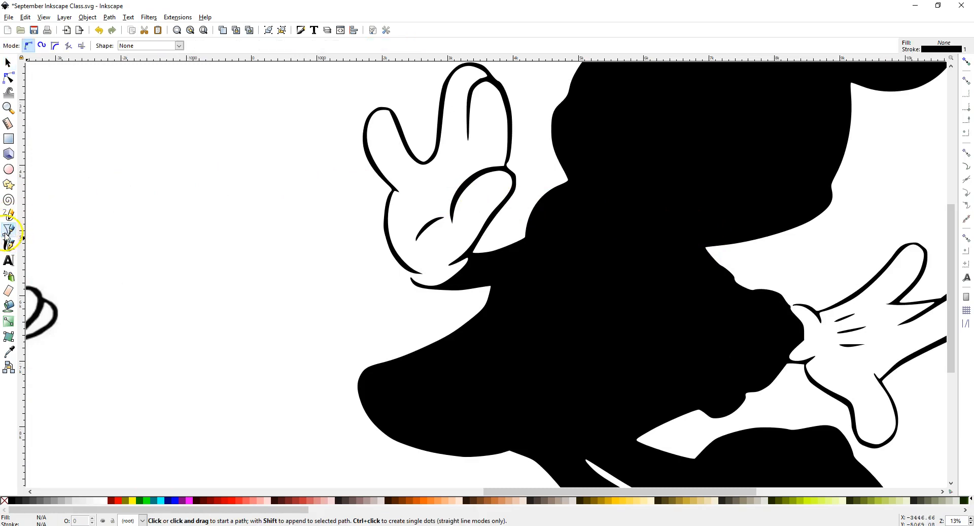
{"action": "left_click", "coordinate": [422, 274]}
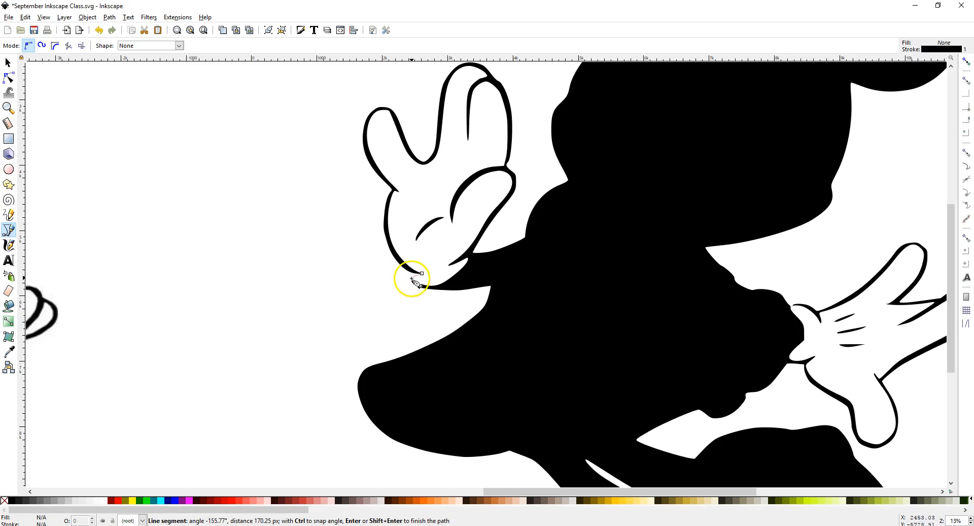
{"action": "double_click", "coordinate": [411, 279]}
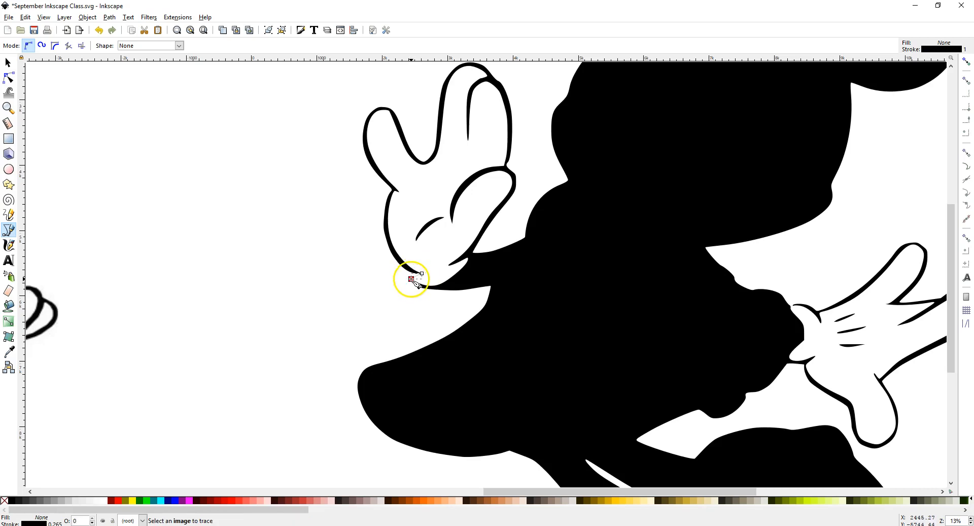
Set the stroke width of the short line at the raised glove's wrist to 28.400 px.
{"action": "left_click", "coordinate": [300, 30]}
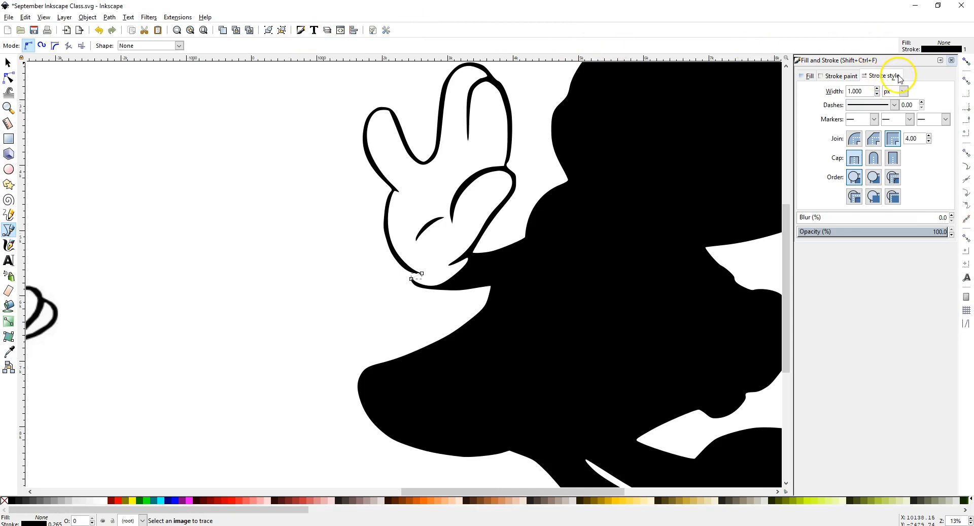
{"action": "left_click", "coordinate": [872, 79]}
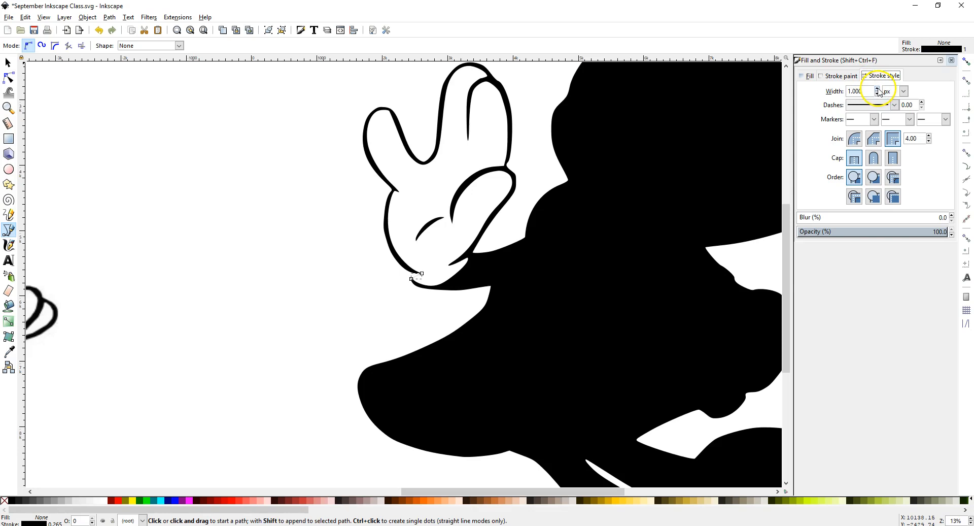
{"action": "left_click", "coordinate": [877, 88]}
{"action": "left_click", "coordinate": [877, 88]}
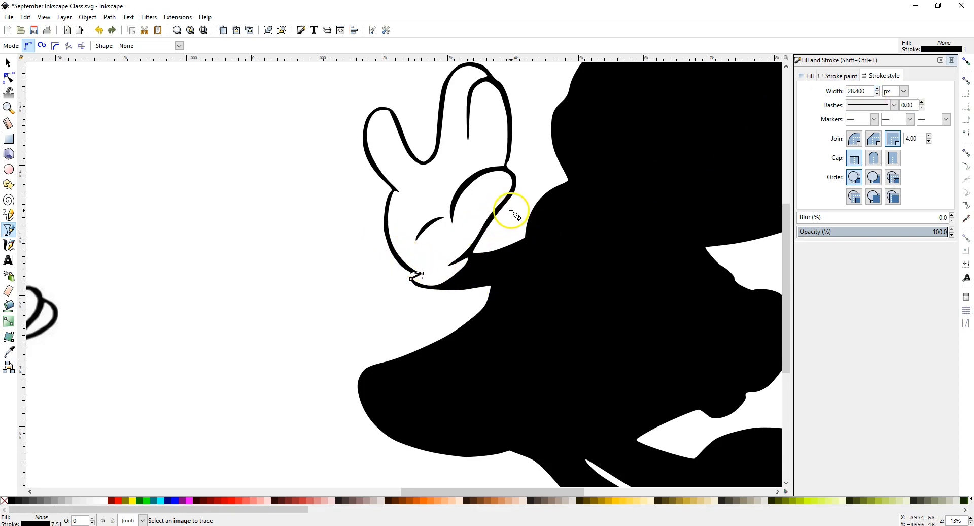
Draw a short straight line closing the gap at the outstretched glove's wrist and set its stroke width to 27.200 px.
{"action": "scroll", "coordinate": [511, 210], "scroll_direction": "down", "scroll_amount": 1, "text": "ctrl"}
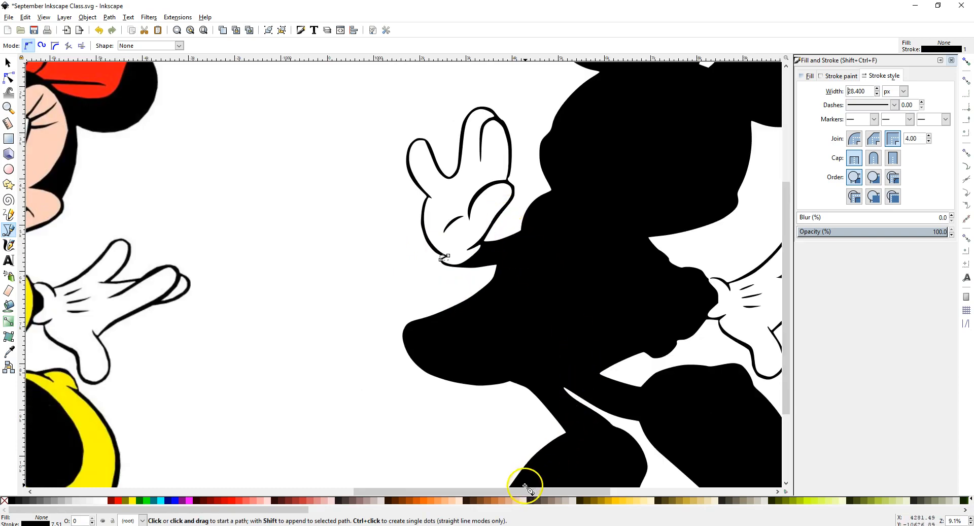
{"action": "left_click_drag", "start_coordinate": [534, 491], "coordinate": [576, 492]}
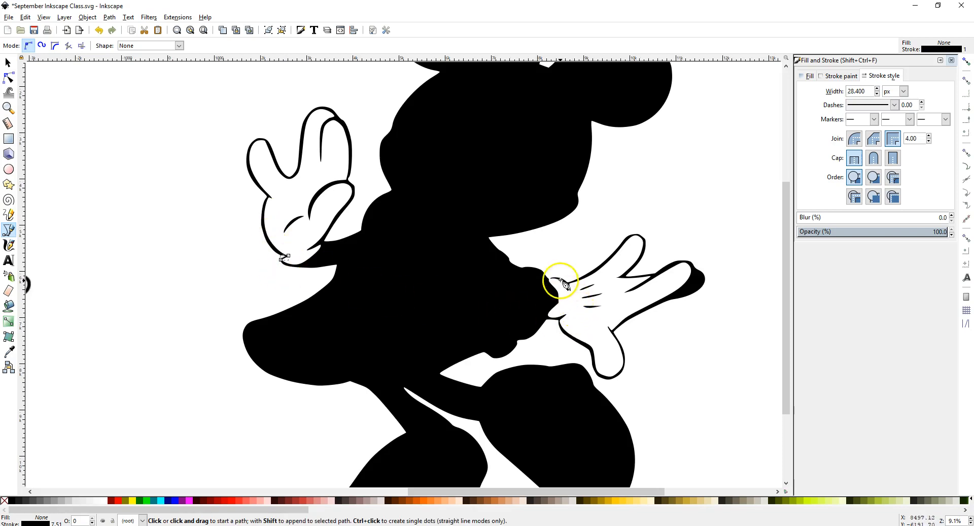
{"action": "left_click", "coordinate": [554, 278]}
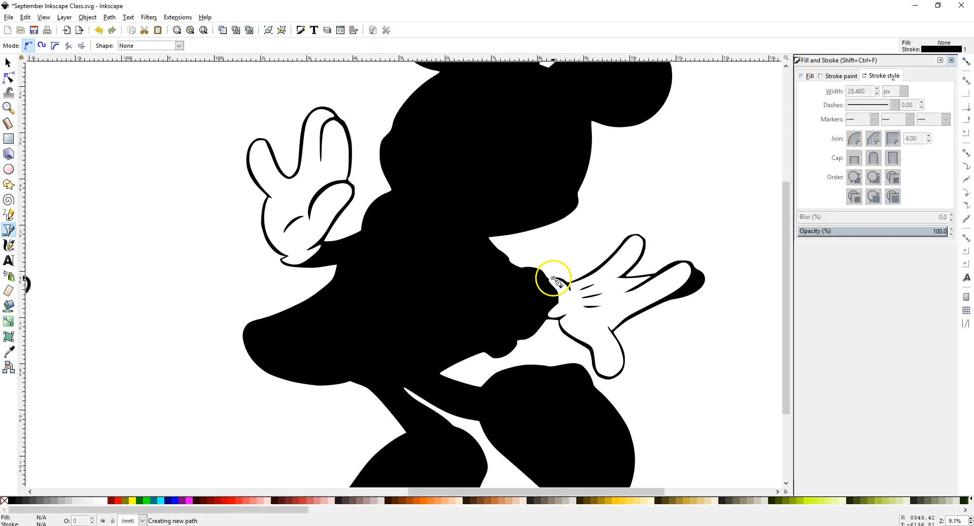
{"action": "key", "text": "Return"}
{"action": "left_click", "coordinate": [867, 146]}
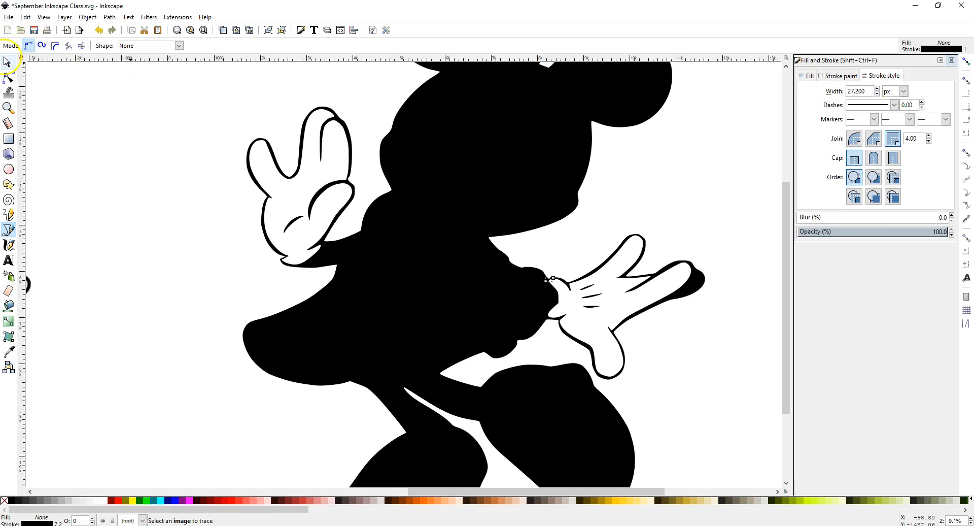
{"action": "left_click", "coordinate": [8, 62]}
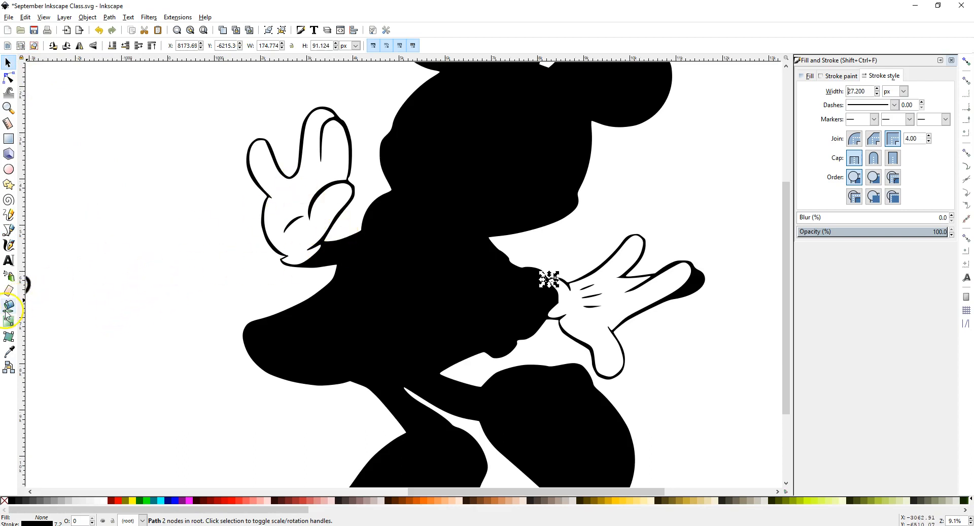
Fill the inside of both gloves with orange using the Paint Bucket tool.
{"action": "left_click", "coordinate": [8, 305]}
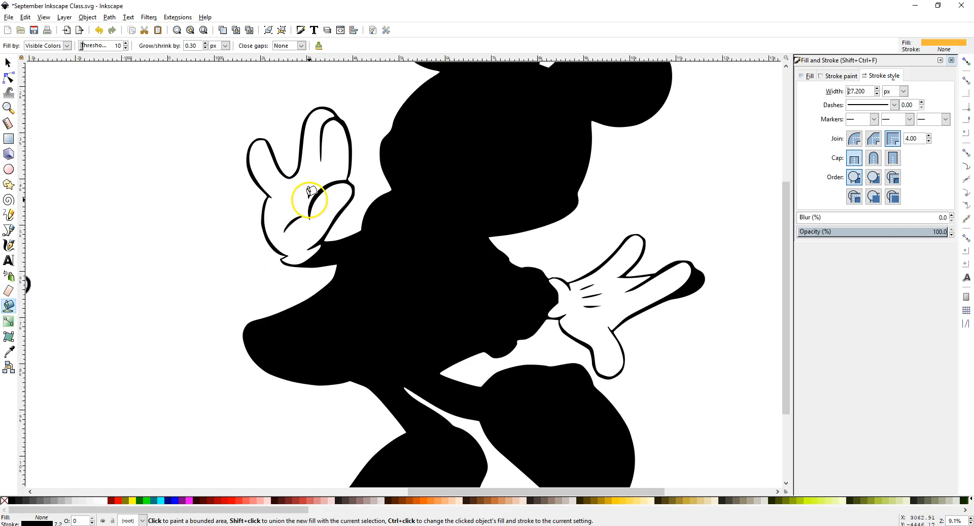
{"action": "left_click", "coordinate": [313, 175]}
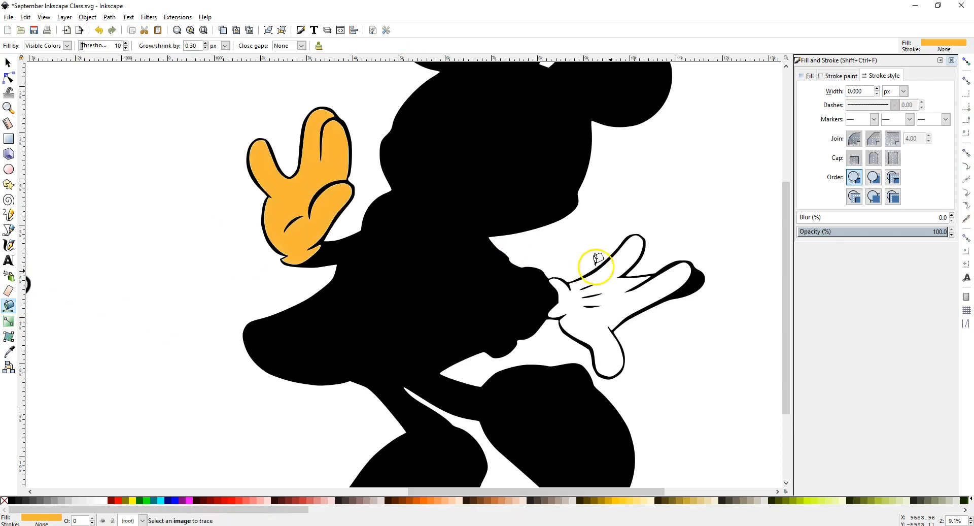
{"action": "left_click", "coordinate": [620, 262]}
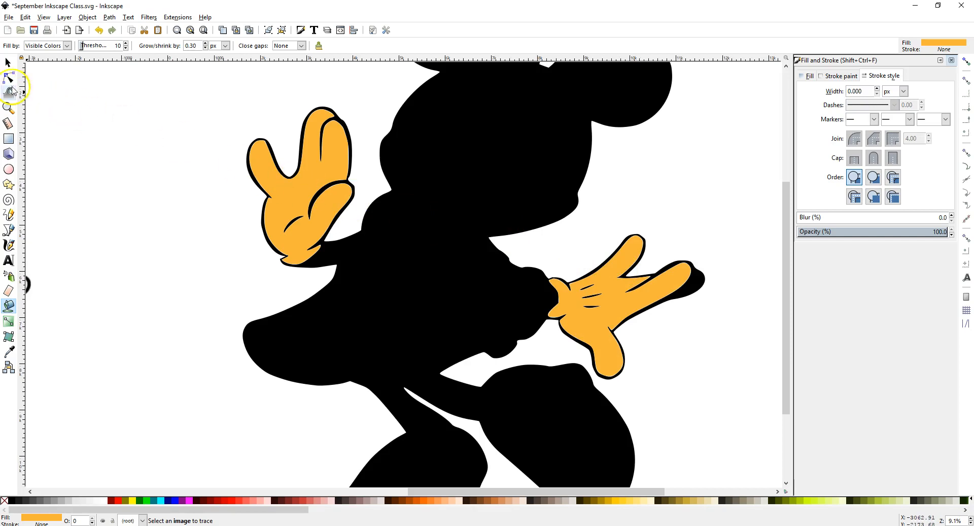
Shift the raised glove's orange fill upward, move the wrist line out beside the glove and put the fill back over its outline.
{"action": "left_click", "coordinate": [9, 63]}
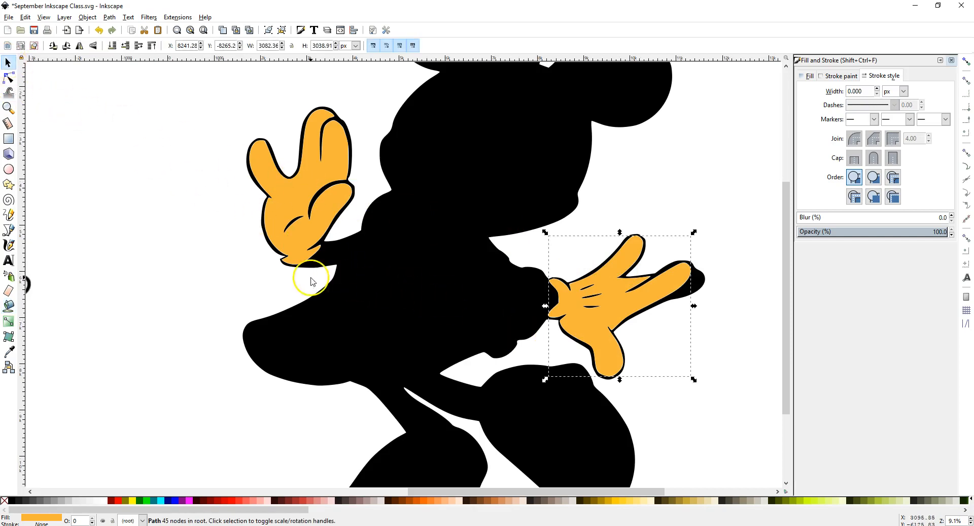
{"action": "left_click", "coordinate": [274, 258]}
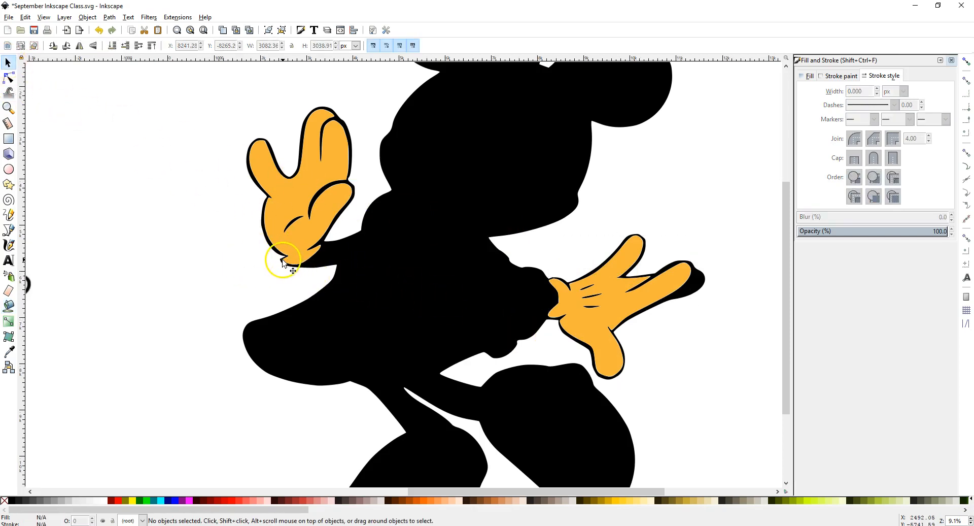
{"action": "left_click", "coordinate": [282, 258]}
{"action": "scroll", "coordinate": [278, 274], "scroll_direction": "up", "scroll_amount": 3}
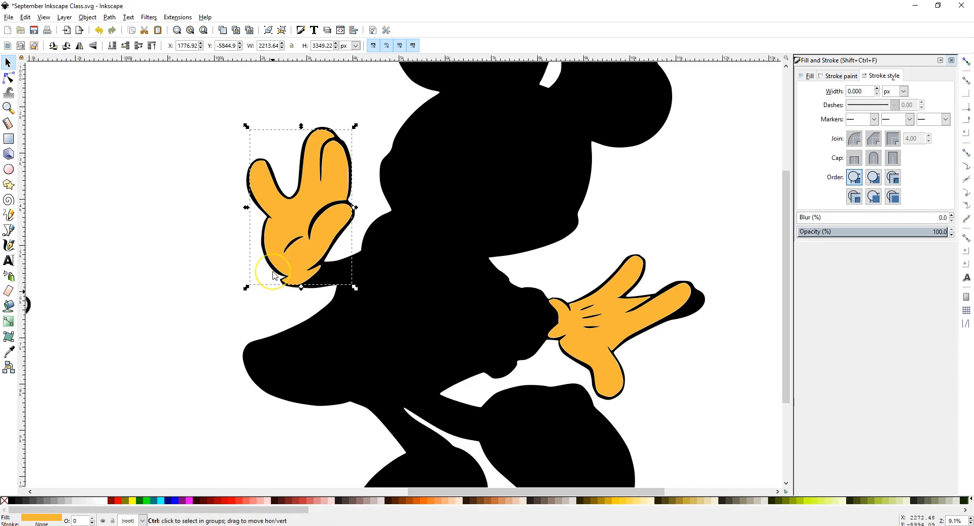
{"action": "left_click_drag", "start_coordinate": [343, 208], "coordinate": [344, 185]}
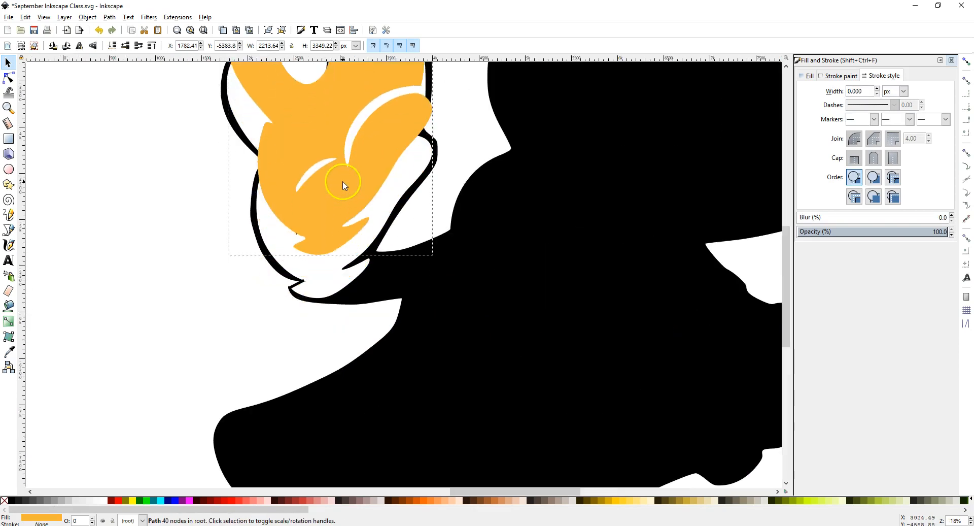
{"action": "left_click", "coordinate": [295, 285]}
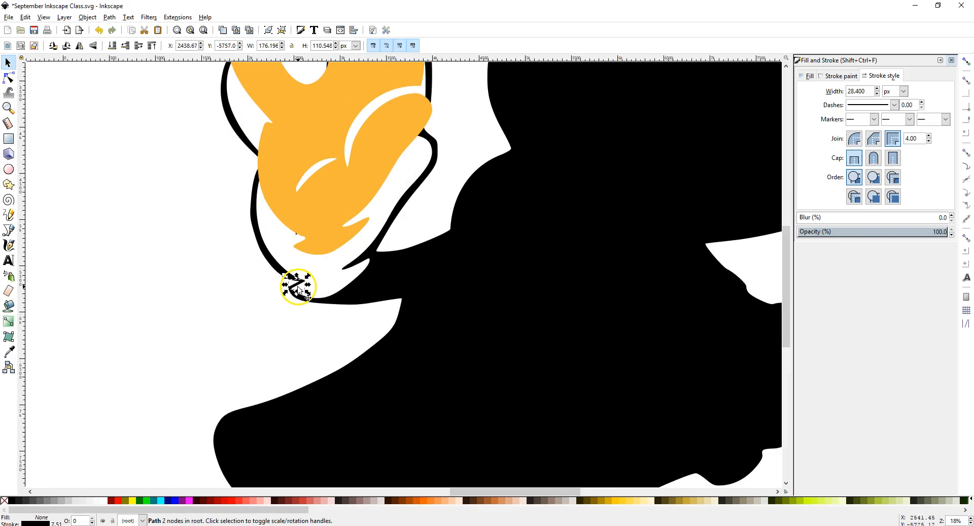
{"action": "left_click_drag", "start_coordinate": [298, 287], "coordinate": [201, 280]}
{"action": "left_click_drag", "start_coordinate": [338, 196], "coordinate": [338, 247]}
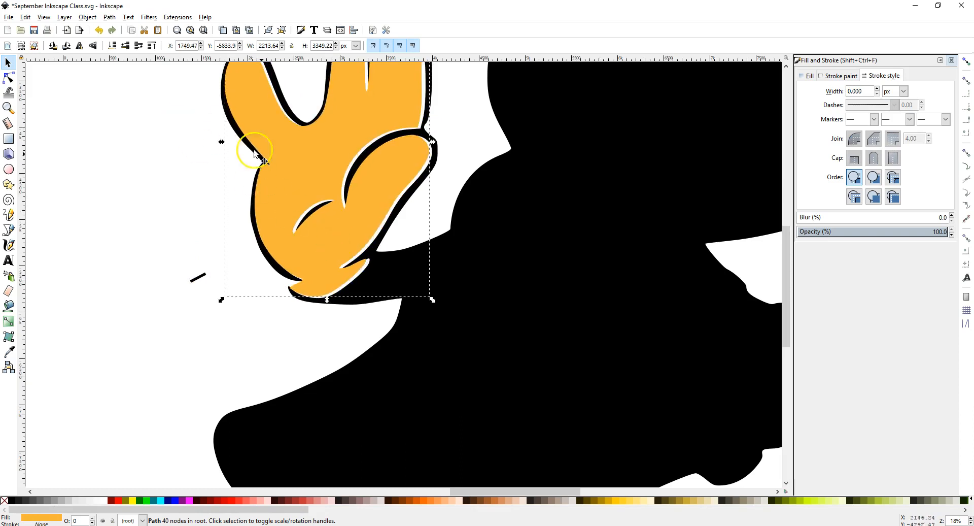
Inspect the fill's fit inside the raised glove's outline, undo the trial moves of the fill and wrist line, and deselect everything.
{"action": "scroll", "coordinate": [419, 243], "scroll_direction": "up", "scroll_amount": 4}
{"action": "scroll", "coordinate": [418, 243], "scroll_direction": "up", "scroll_amount": 1}
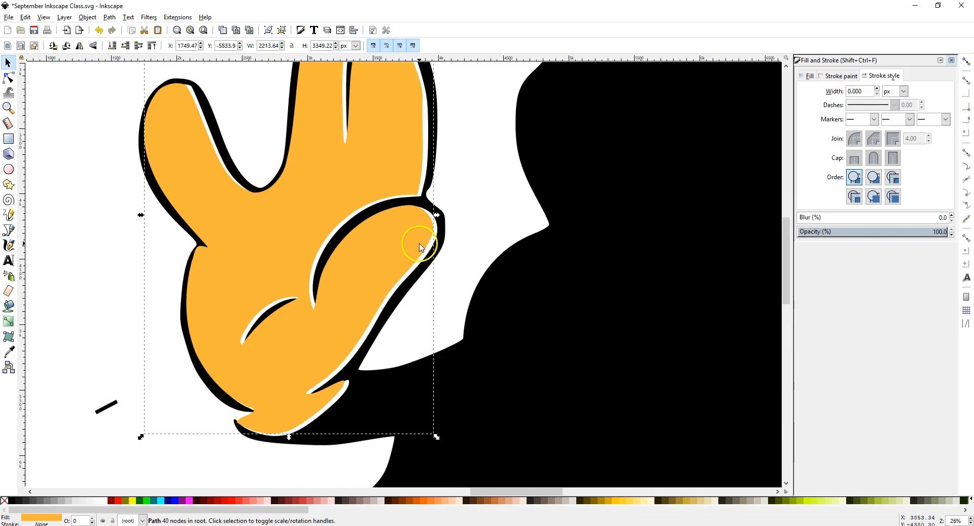
{"action": "scroll", "coordinate": [419, 243], "scroll_direction": "down", "scroll_amount": 2}
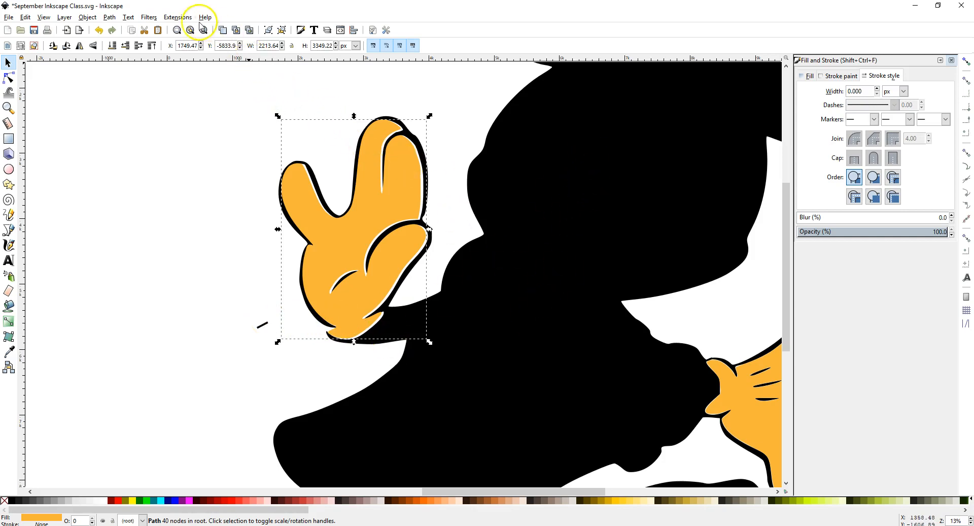
{"action": "left_click", "coordinate": [104, 30]}
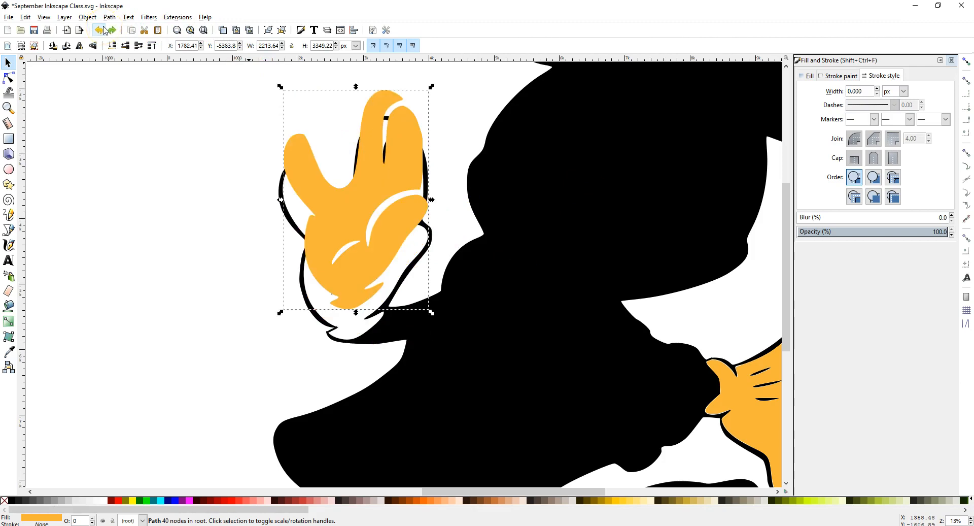
{"action": "left_click", "coordinate": [103, 29]}
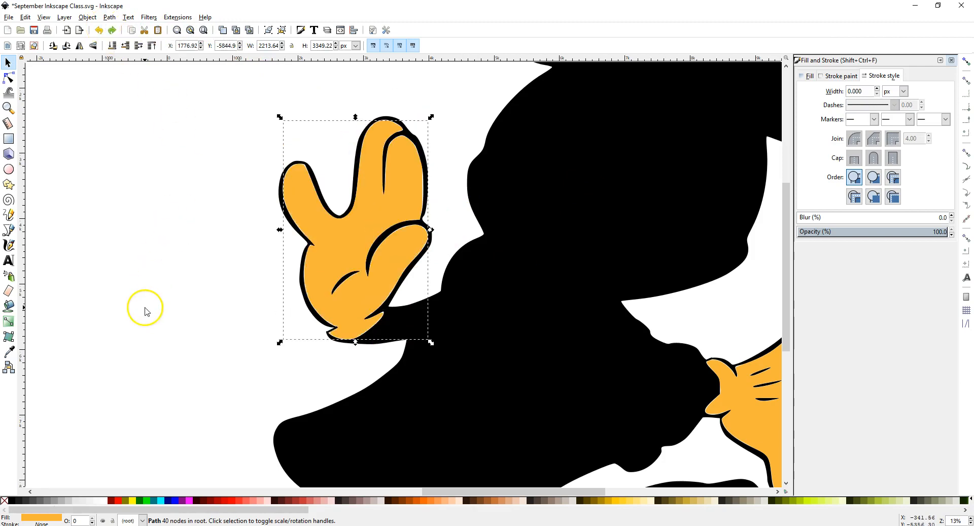
{"action": "left_click", "coordinate": [174, 293]}
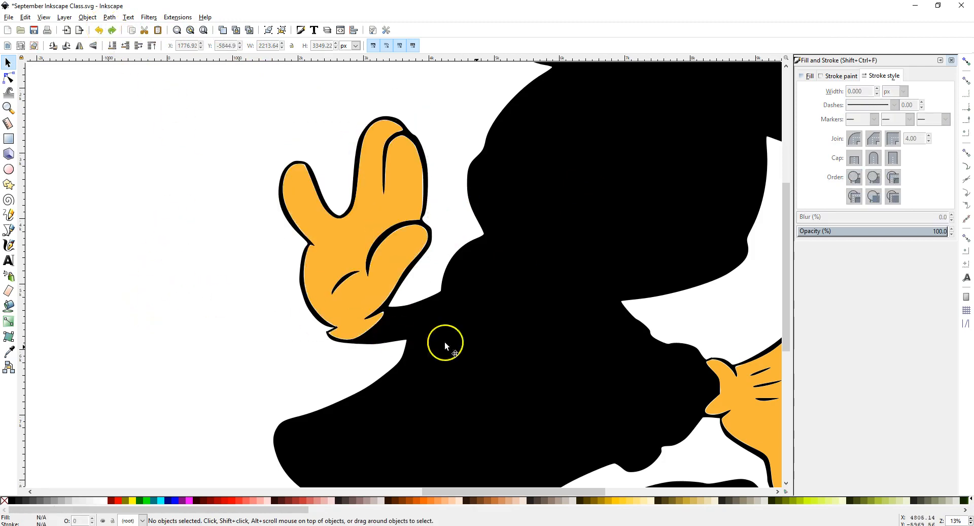
Try to select the short line at the raised glove's wrist with the Selector tool.
{"action": "scroll", "coordinate": [486, 343], "scroll_direction": "down", "scroll_amount": 2}
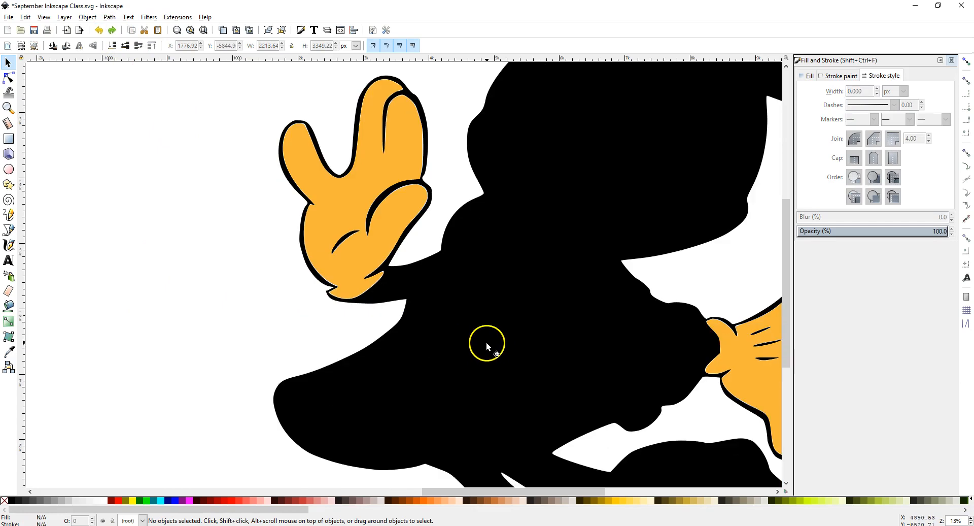
{"action": "left_click", "coordinate": [330, 294]}
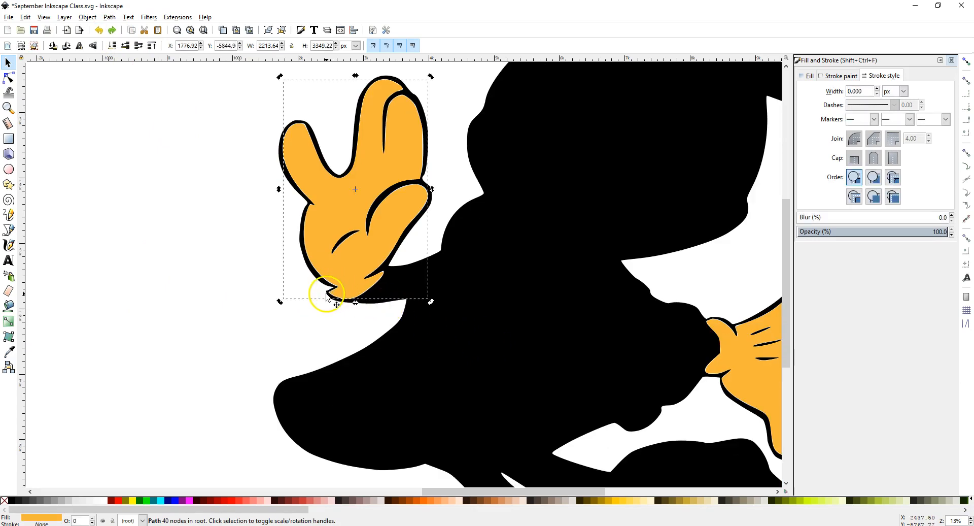
{"action": "left_click", "coordinate": [306, 326]}
{"action": "left_click", "coordinate": [328, 293]}
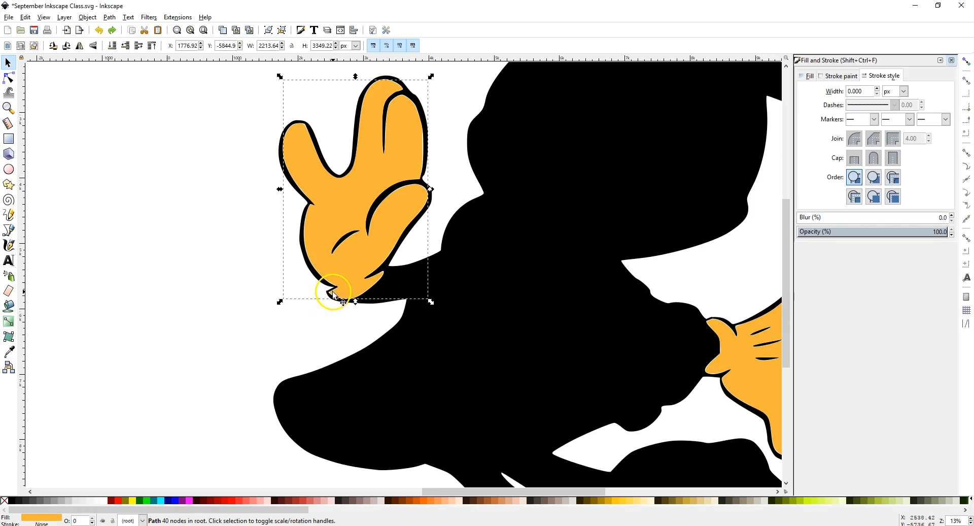
{"action": "left_click", "coordinate": [303, 328]}
{"action": "scroll", "coordinate": [369, 314], "scroll_direction": "down", "scroll_amount": 1}
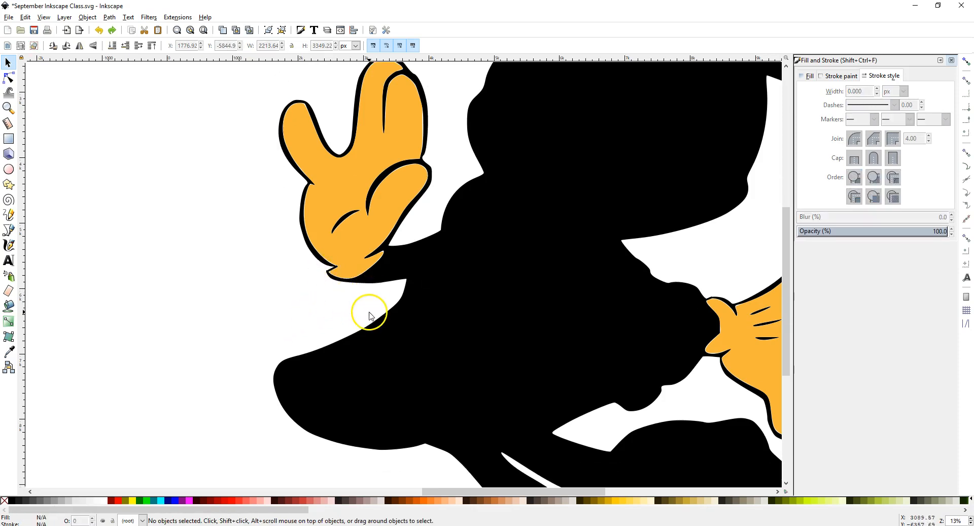
{"action": "scroll", "coordinate": [369, 314], "scroll_direction": "down", "scroll_amount": 2}
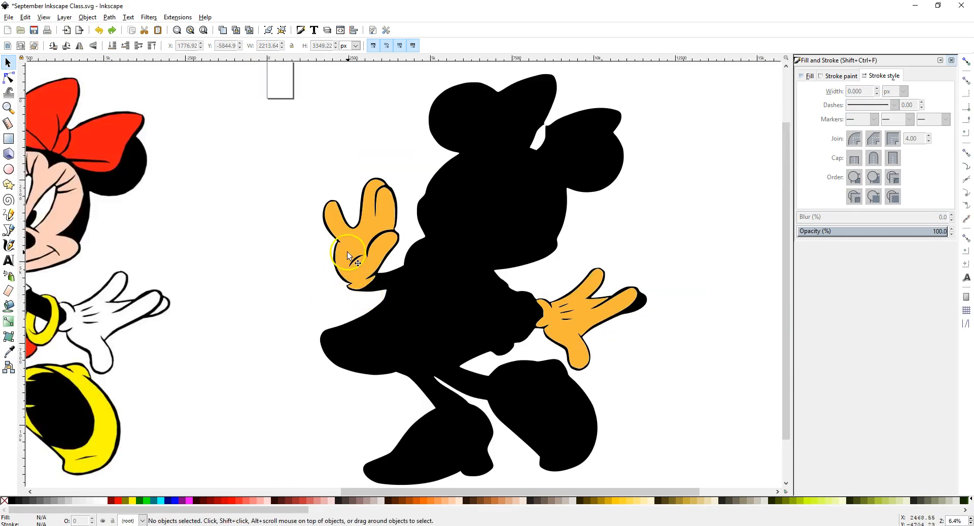
{"action": "scroll", "coordinate": [348, 256], "scroll_direction": "up", "scroll_amount": 2}
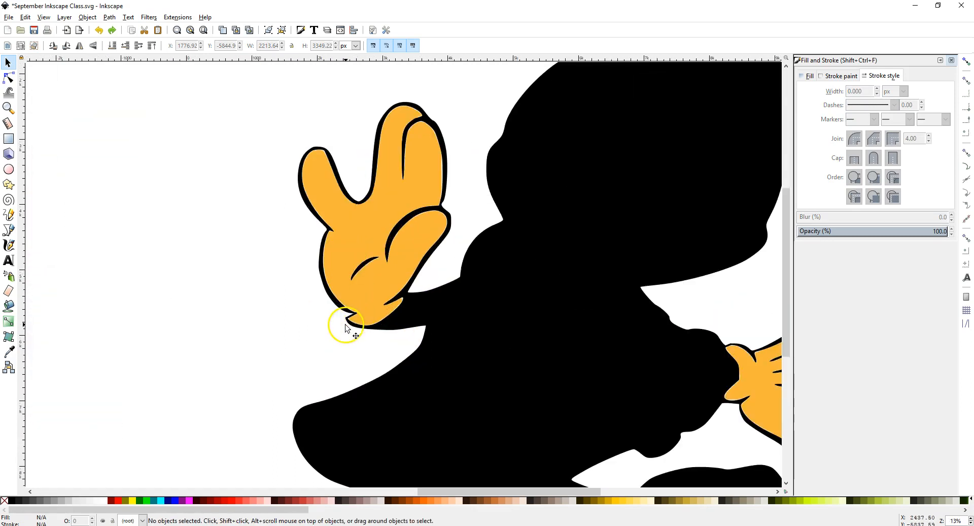
Select the short line at the raised glove's wrist with the Node tool and convert its stroke to a path.
{"action": "left_click", "coordinate": [9, 78]}
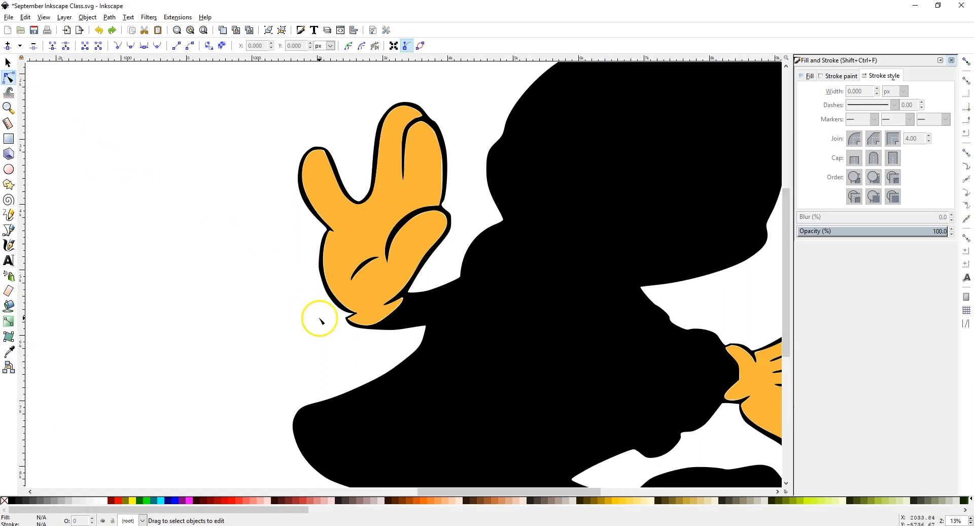
{"action": "left_click", "coordinate": [345, 318]}
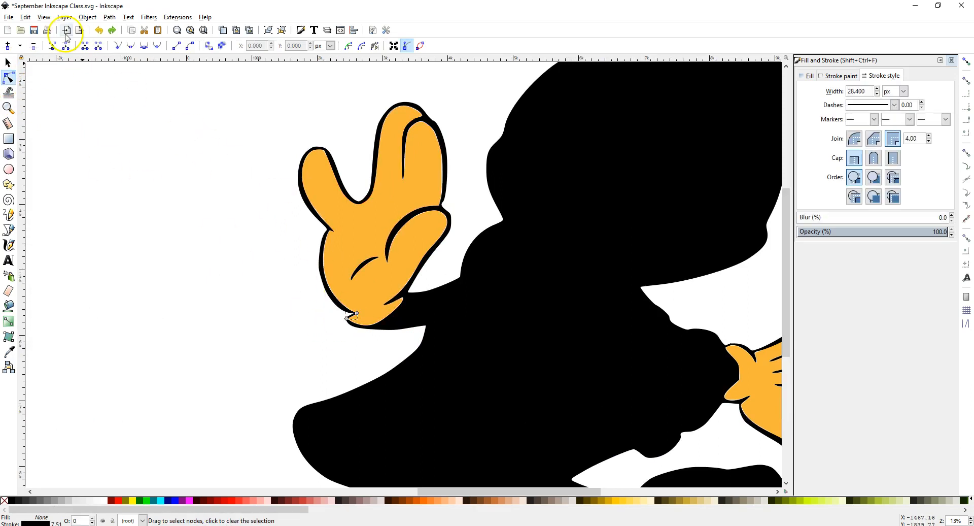
{"action": "left_click", "coordinate": [107, 19]}
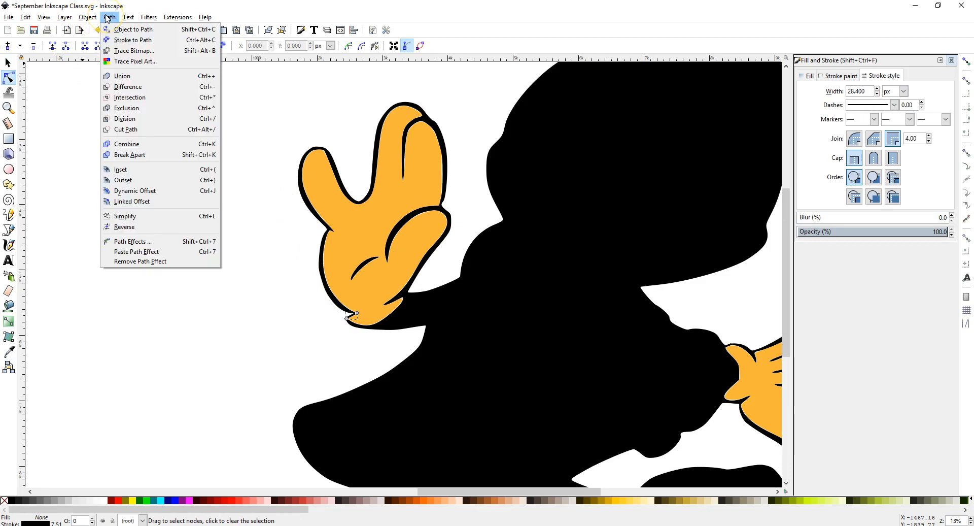
{"action": "left_click", "coordinate": [133, 41]}
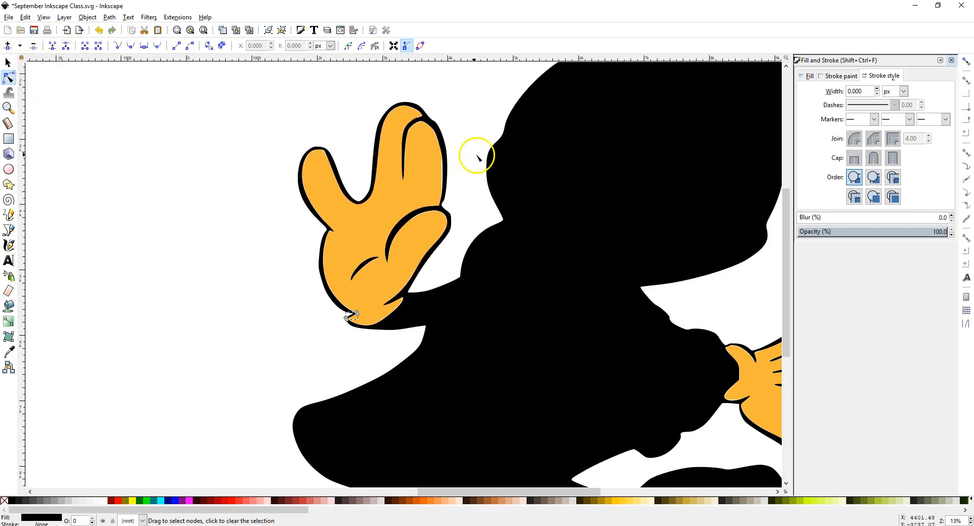
Select the black Minnie trace together with the converted wrist line and merge them with a Union.
{"action": "scroll", "coordinate": [507, 162], "scroll_direction": "up", "scroll_amount": 6}
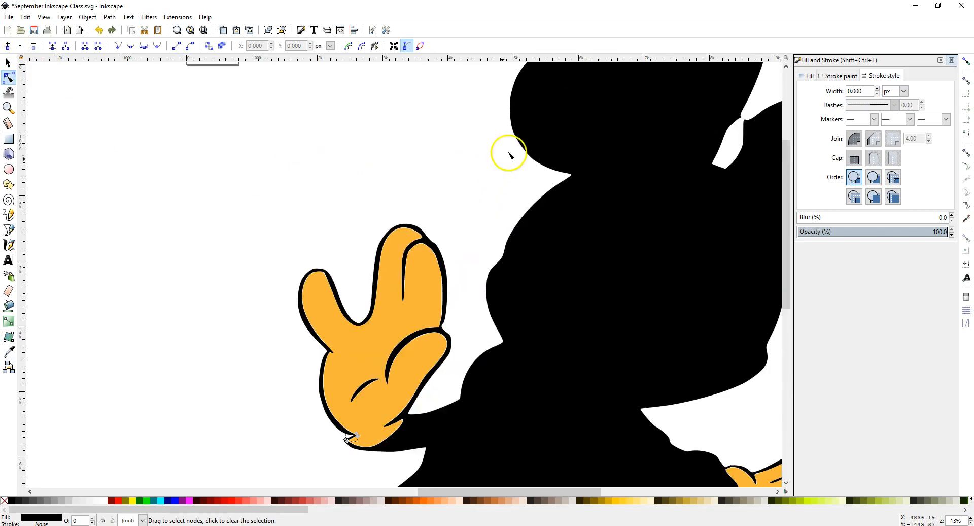
{"action": "key", "text": "ctrl+a"}
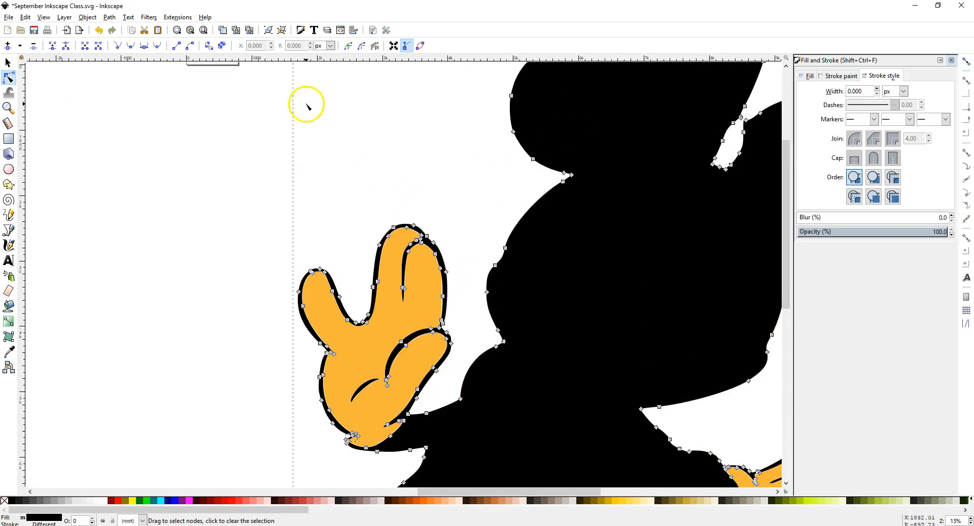
{"action": "left_click", "coordinate": [109, 17]}
{"action": "left_click", "coordinate": [122, 79]}
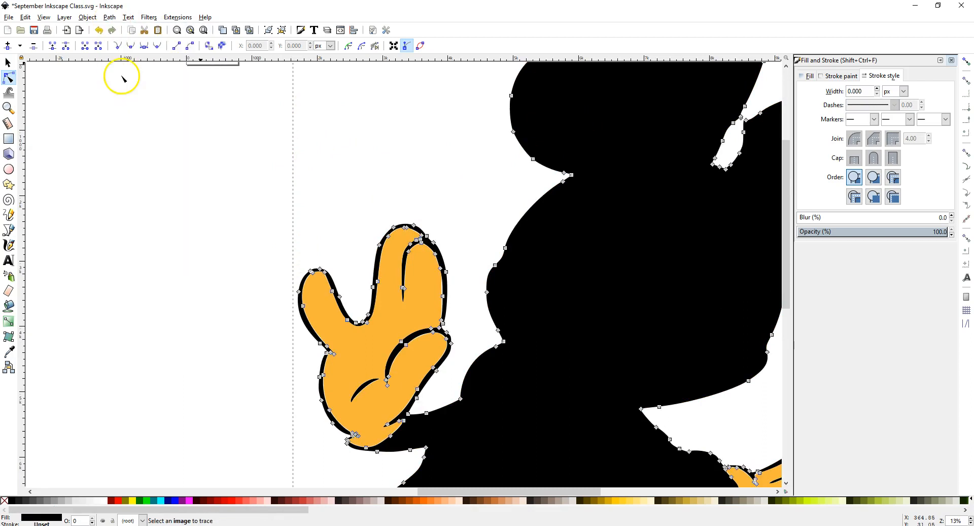
Select the short line at the lower glove's wrist with the Node tool and convert its stroke to a path.
{"action": "left_click", "coordinate": [198, 146]}
{"action": "scroll", "coordinate": [504, 313], "scroll_direction": "down", "scroll_amount": 7}
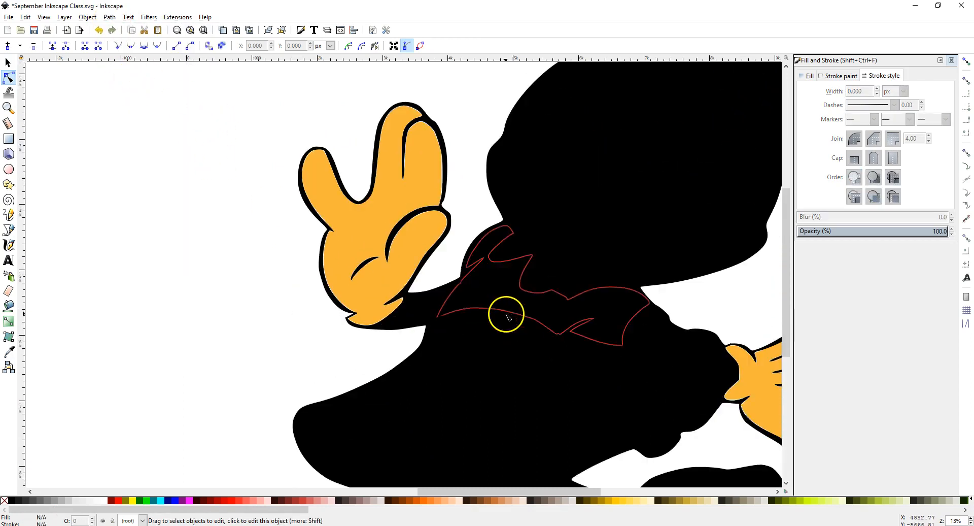
{"action": "scroll", "coordinate": [500, 313], "scroll_direction": "down", "scroll_amount": 2}
{"action": "scroll", "coordinate": [496, 294], "scroll_direction": "down", "scroll_amount": 3}
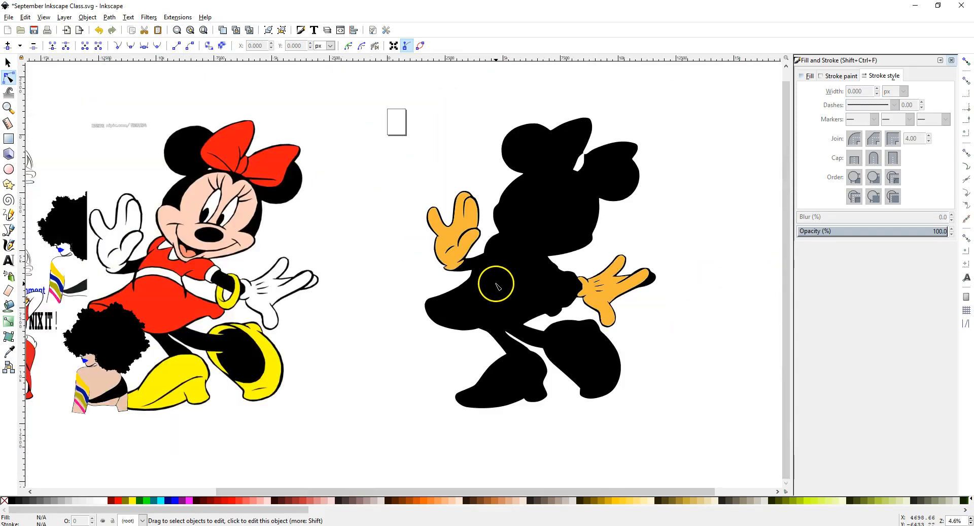
{"action": "scroll", "coordinate": [586, 282], "scroll_direction": "up", "scroll_amount": 3}
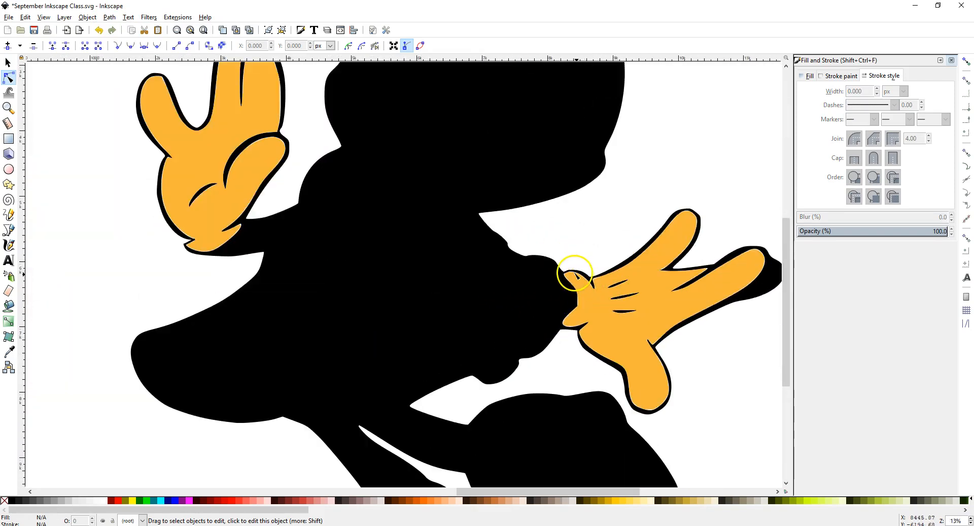
{"action": "left_click", "coordinate": [568, 274]}
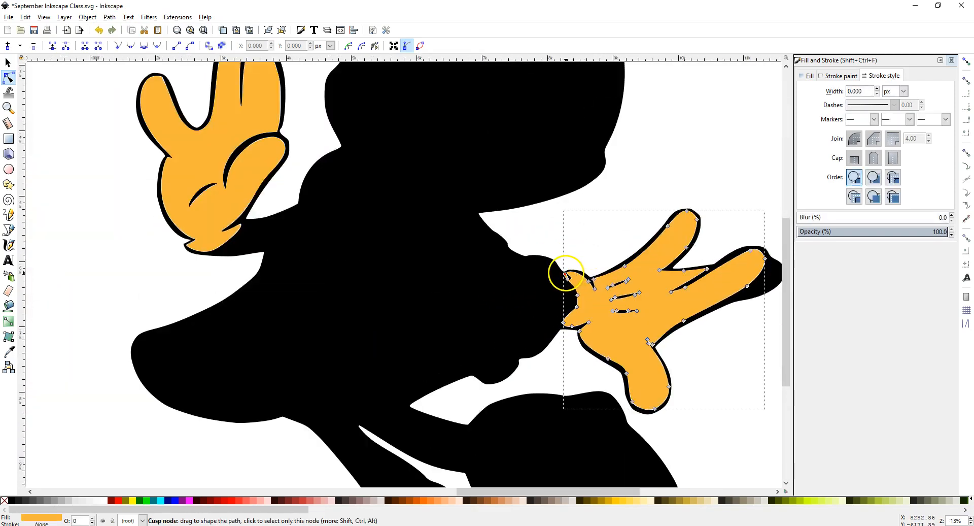
{"action": "left_click", "coordinate": [556, 251]}
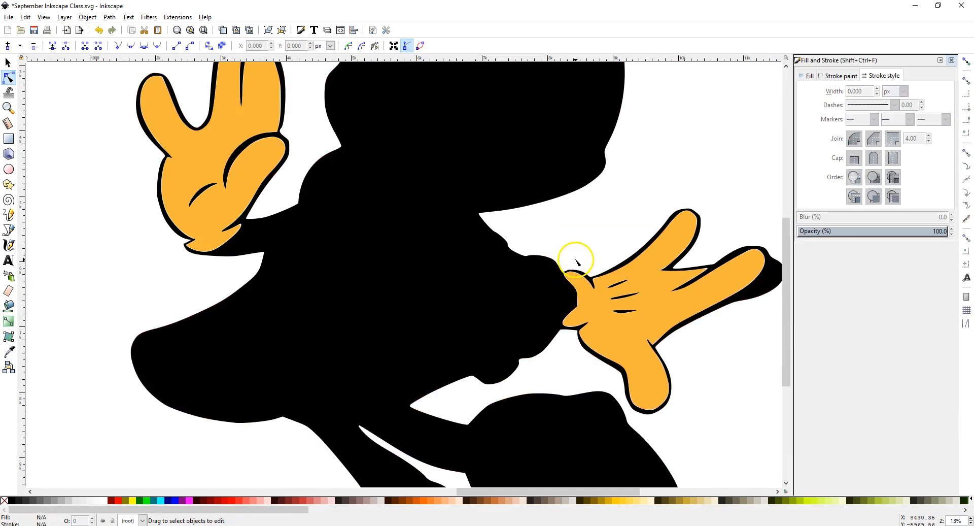
{"action": "scroll", "coordinate": [573, 260], "scroll_direction": "up", "scroll_amount": 4}
{"action": "left_click", "coordinate": [551, 311]}
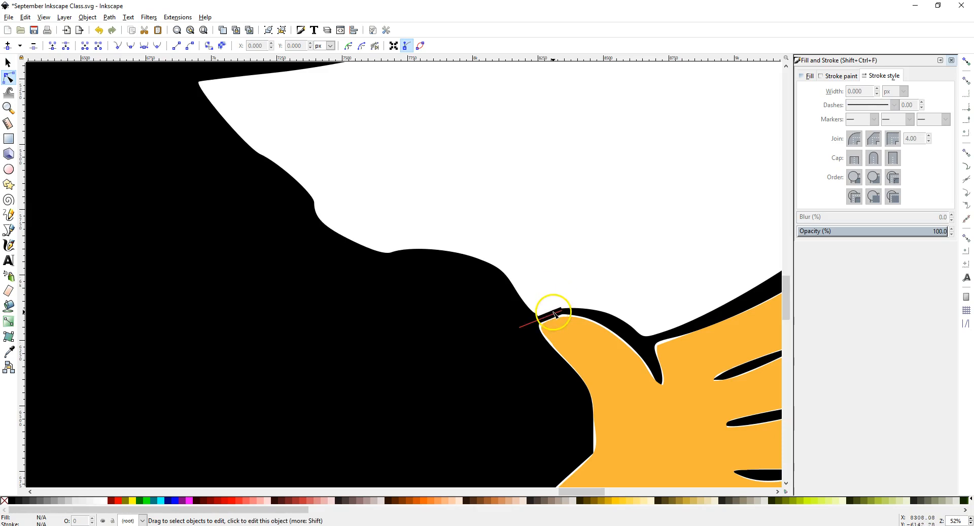
{"action": "scroll", "coordinate": [452, 201], "scroll_direction": "down", "scroll_amount": 5}
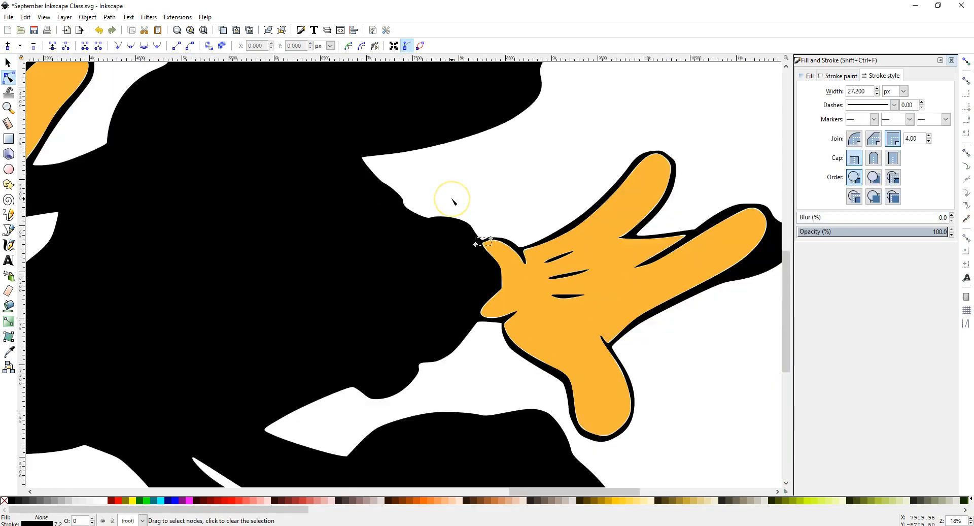
{"action": "scroll", "coordinate": [554, 174], "scroll_direction": "up", "scroll_amount": 5}
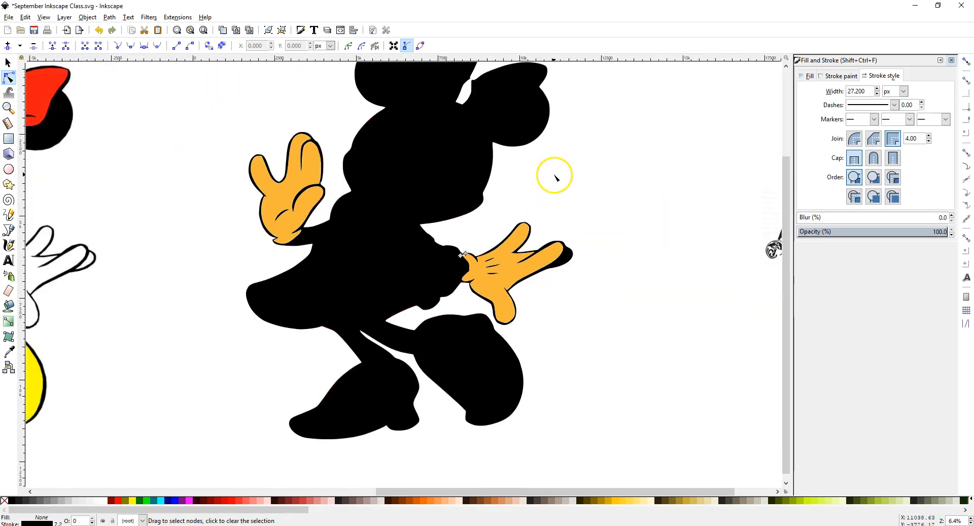
{"action": "scroll", "coordinate": [555, 174], "scroll_direction": "down", "scroll_amount": 1}
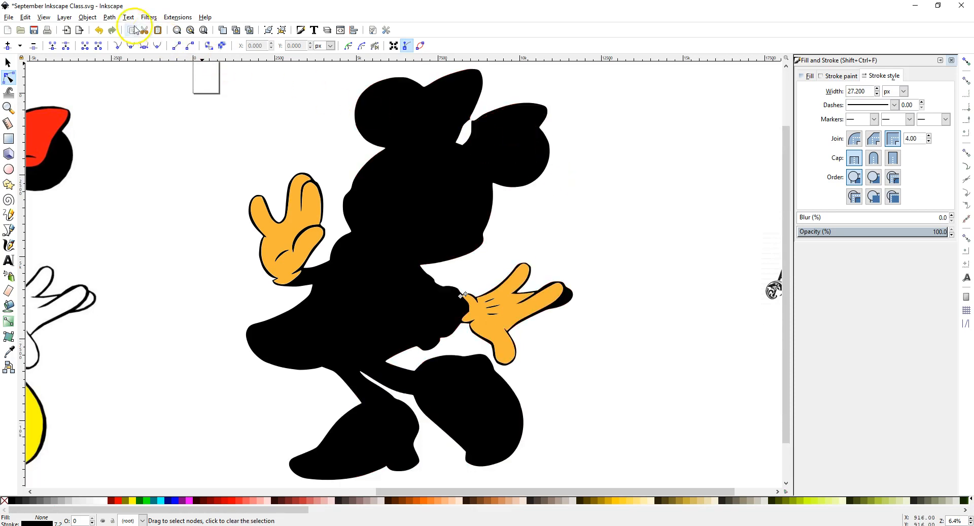
{"action": "left_click", "coordinate": [112, 20]}
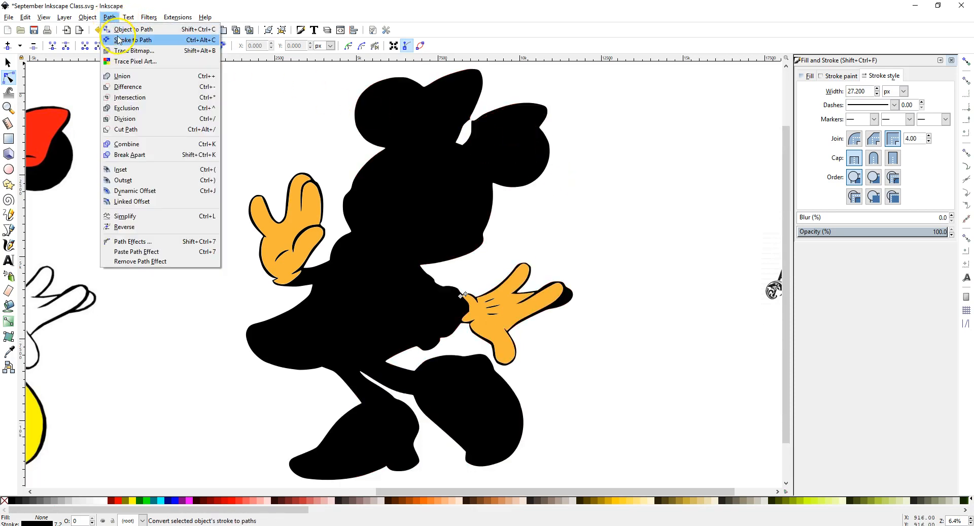
{"action": "left_click", "coordinate": [119, 38]}
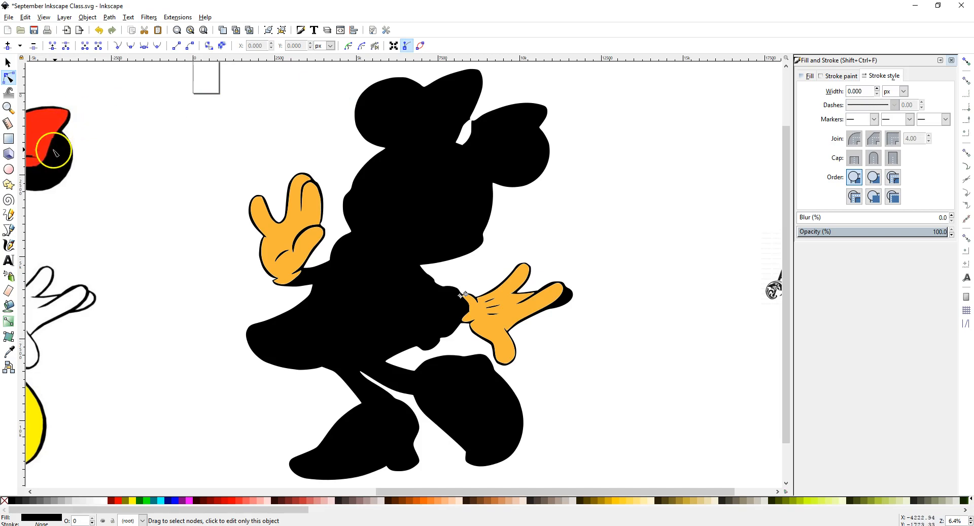
Select the black Minnie trace together with the lower glove's converted wrist line and merge them with a Union.
{"action": "left_click_drag", "start_coordinate": [409, 491], "coordinate": [326, 471]}
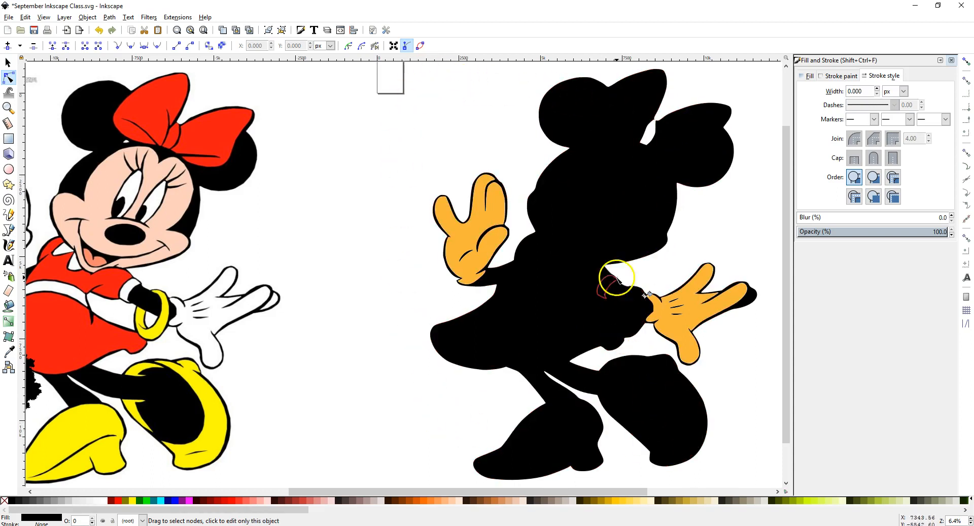
{"action": "left_click", "coordinate": [564, 108]}
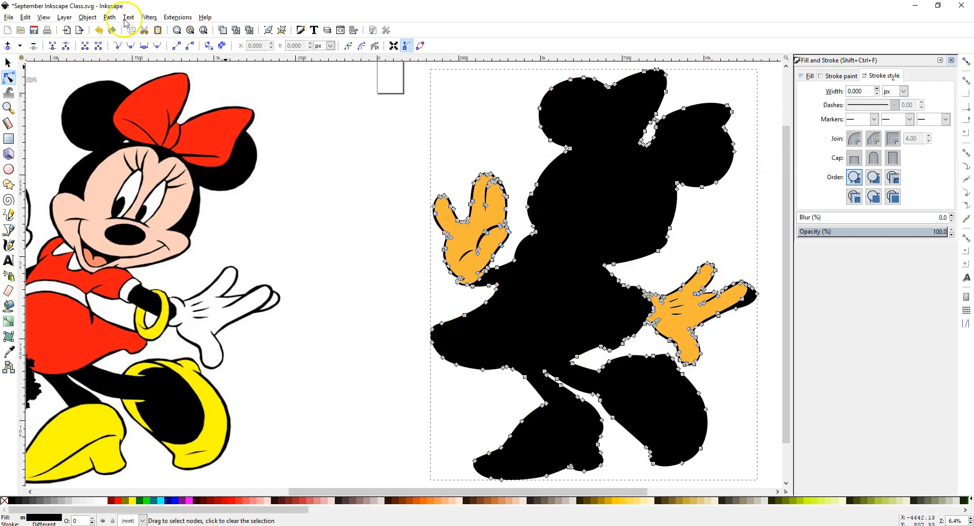
{"action": "left_click", "coordinate": [109, 17]}
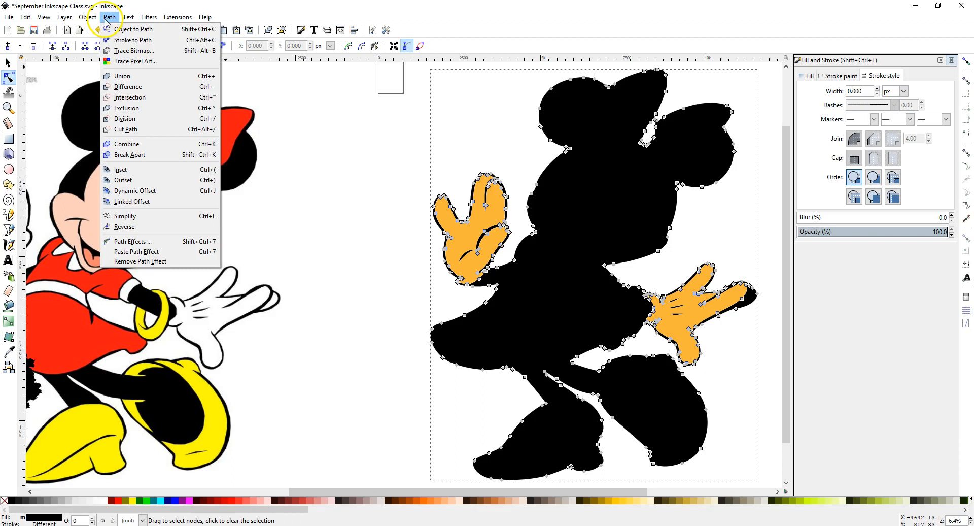
{"action": "left_click", "coordinate": [119, 74]}
{"action": "left_click", "coordinate": [277, 151]}
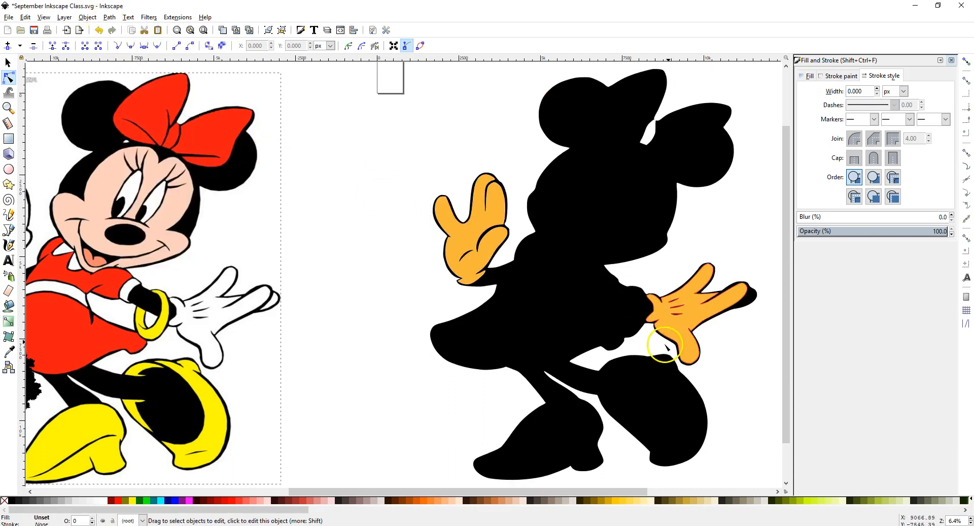
Fill the gap shape between the lower arm and the dress and the gap shape inside the bracelet with green.
{"action": "left_click", "coordinate": [562, 196]}
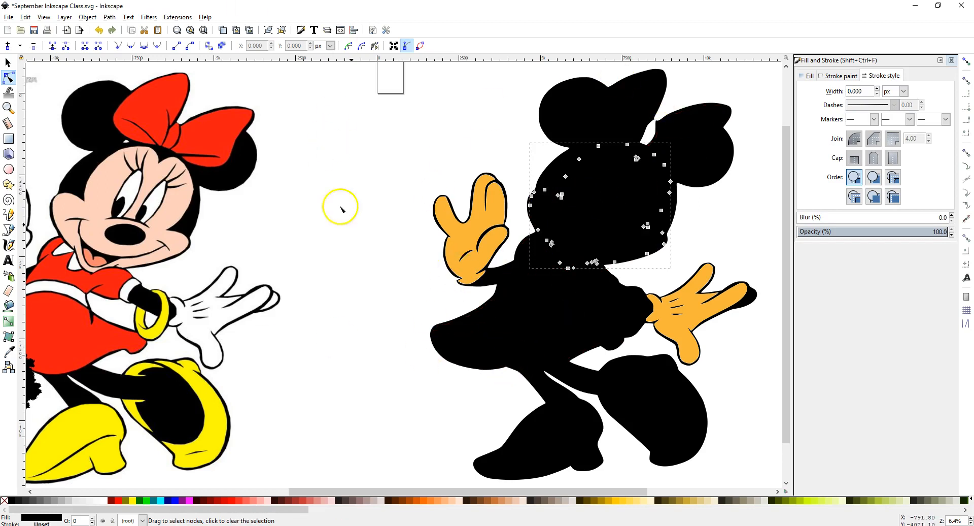
{"action": "left_click", "coordinate": [355, 293]}
{"action": "left_click", "coordinate": [581, 303]}
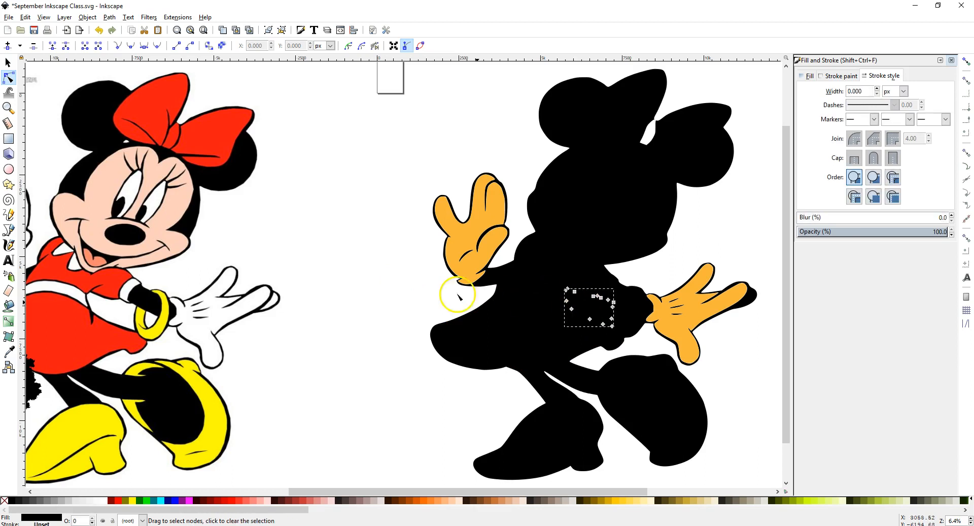
{"action": "left_click", "coordinate": [148, 504]}
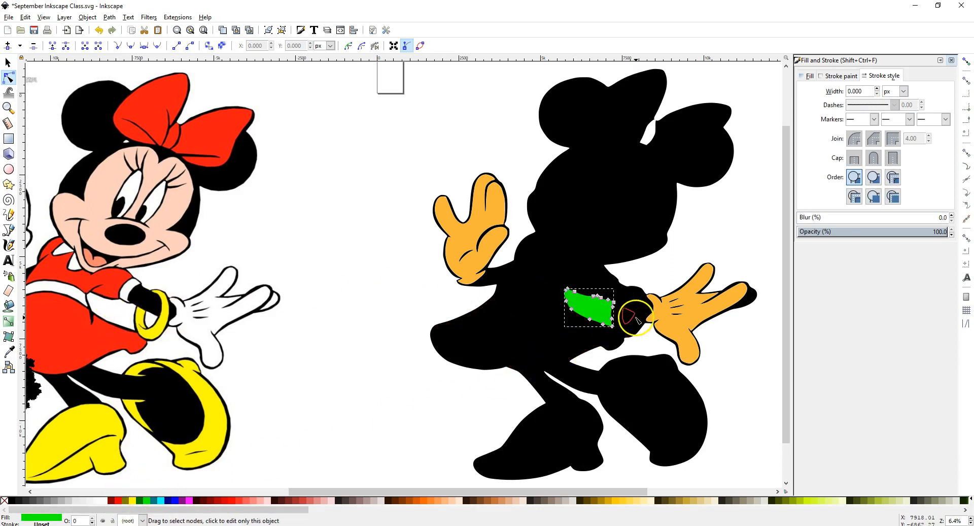
{"action": "left_click", "coordinate": [628, 322]}
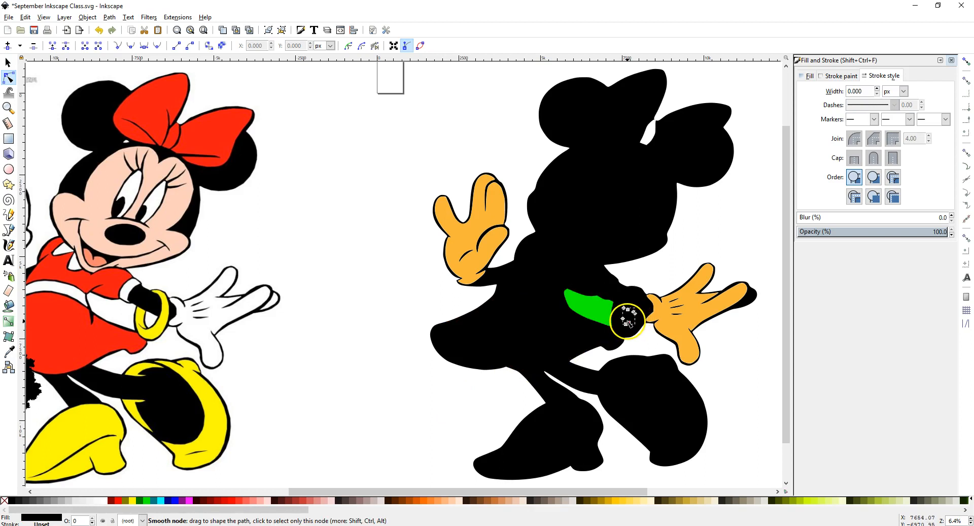
{"action": "left_click", "coordinate": [149, 501]}
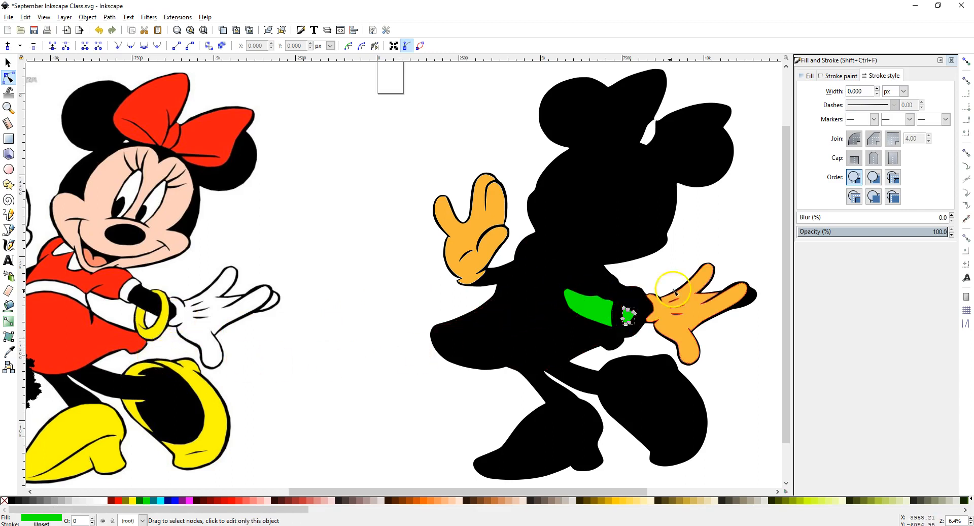
{"action": "left_click", "coordinate": [744, 236]}
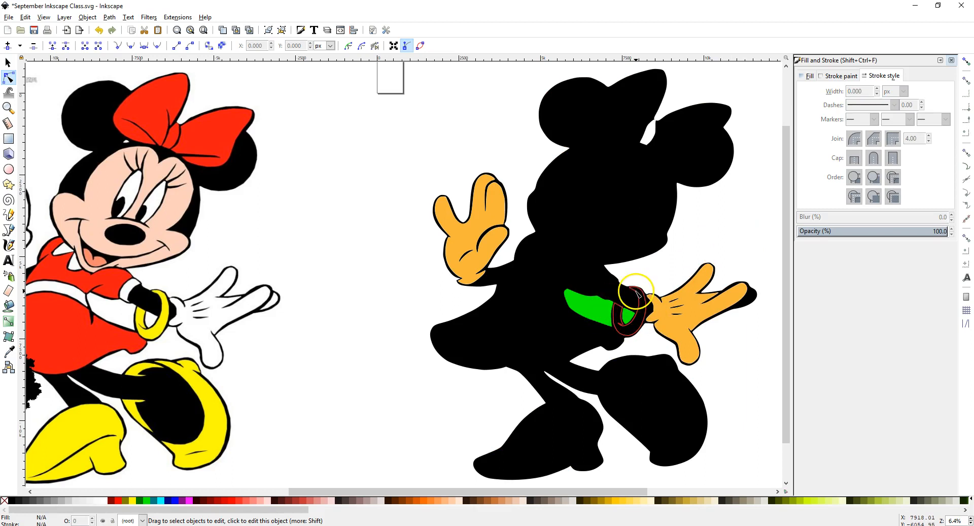
Fill the bracelet shape with yellow and the skirt and dress-top shapes with red.
{"action": "left_click", "coordinate": [631, 323]}
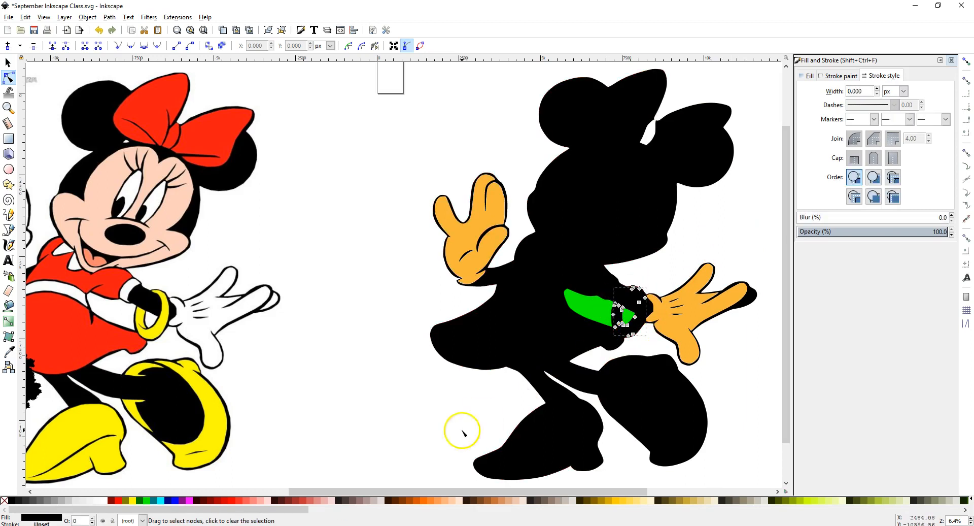
{"action": "left_click", "coordinate": [132, 499]}
{"action": "left_click", "coordinate": [513, 341]}
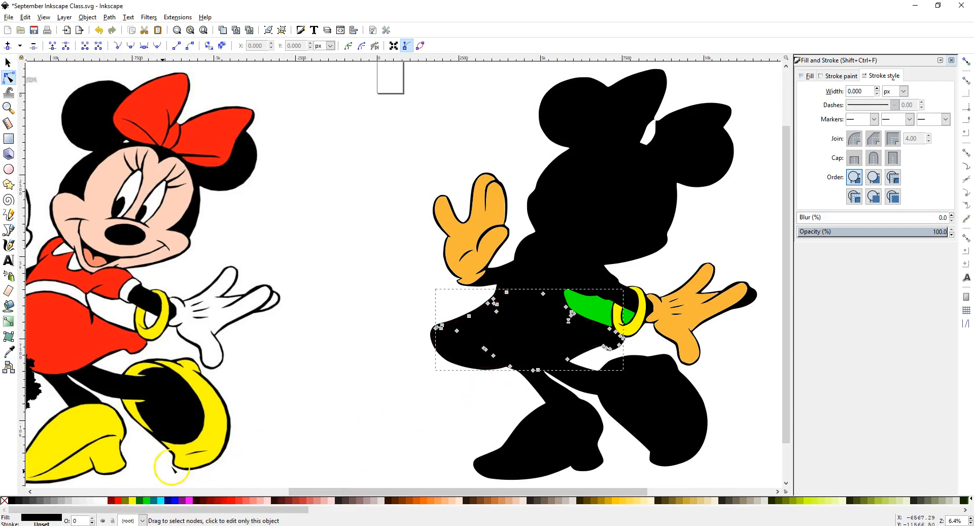
{"action": "left_click", "coordinate": [116, 500]}
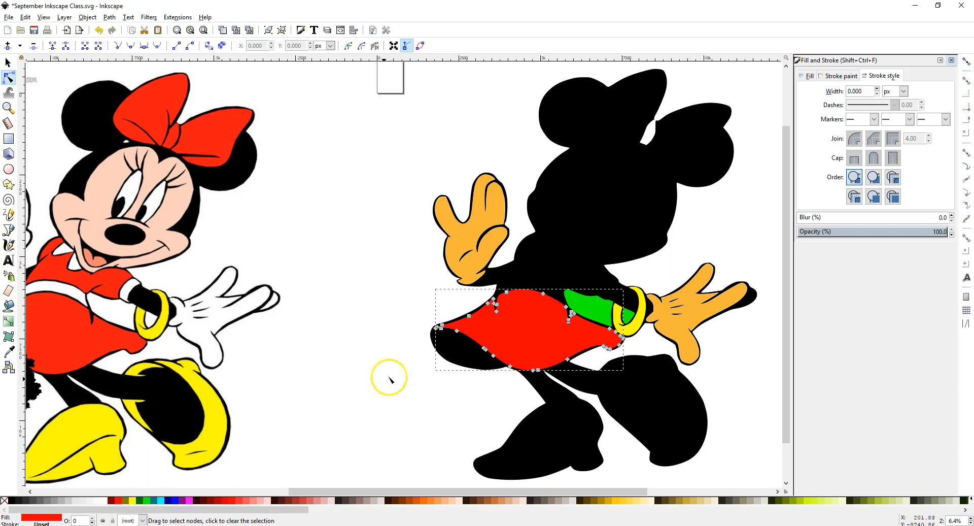
{"action": "left_click", "coordinate": [576, 277]}
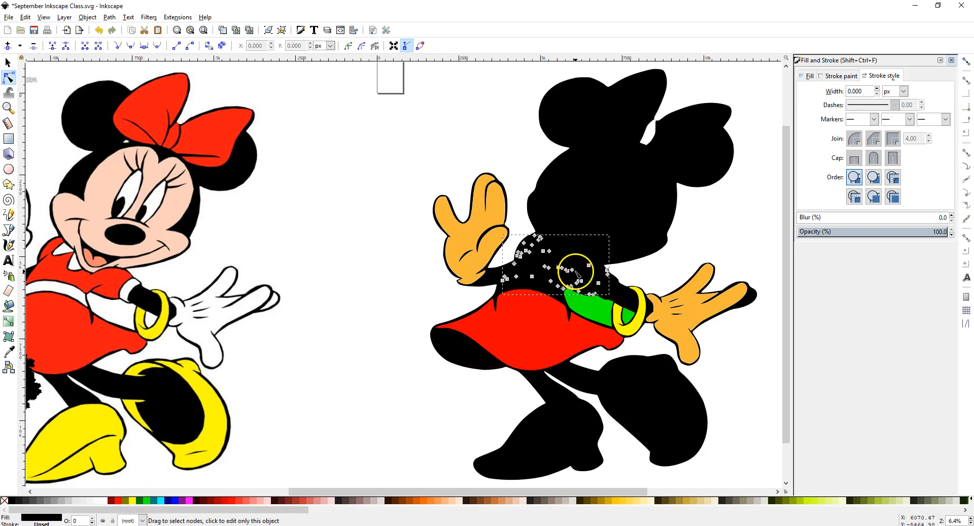
{"action": "left_click", "coordinate": [120, 501]}
Fill the waistband shape with very light grey and the sleeve cuff shape with white, and clear the selection.
{"action": "left_click", "coordinate": [559, 289]}
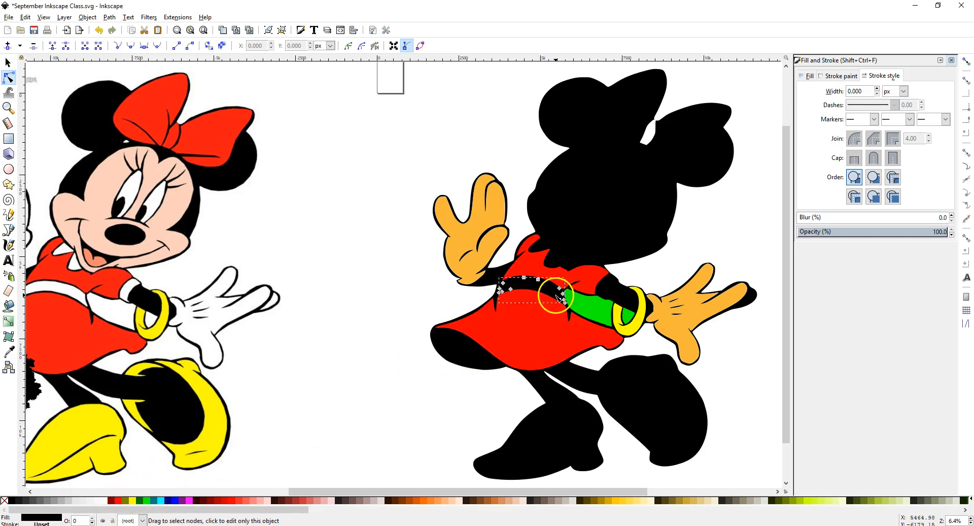
{"action": "left_click", "coordinate": [103, 501]}
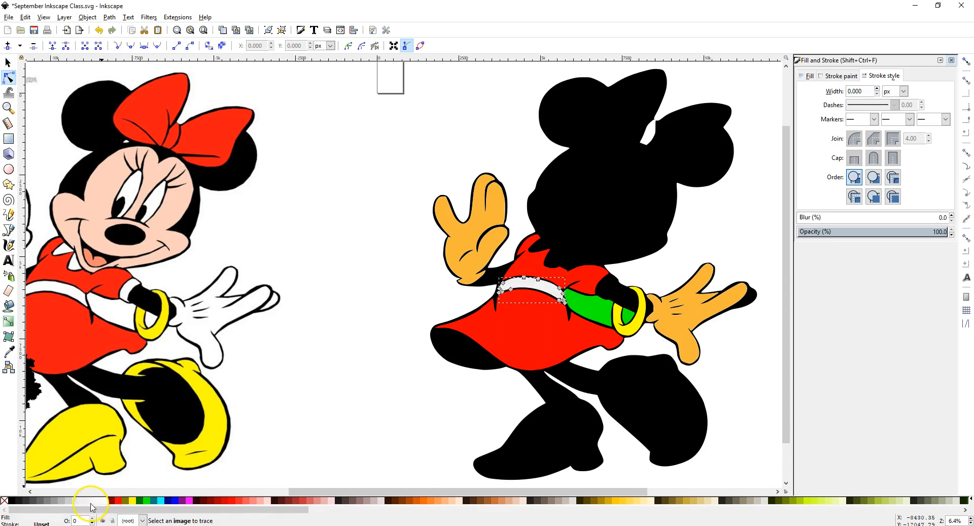
{"action": "left_click", "coordinate": [607, 288]}
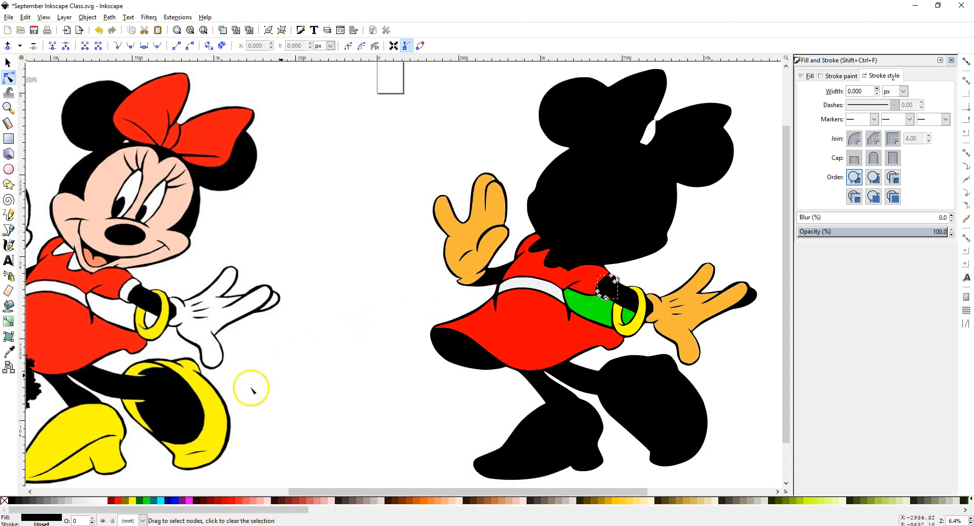
{"action": "left_click", "coordinate": [104, 501]}
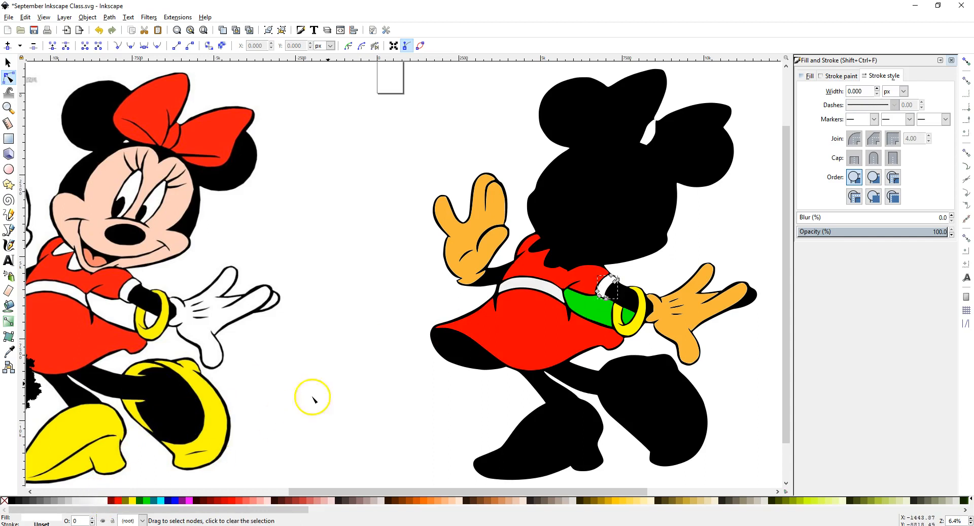
{"action": "left_click", "coordinate": [361, 335]}
Try subtracting the green gap shape between arm and dress from the black trace with a Difference, and undo it.
{"action": "left_click", "coordinate": [599, 303]}
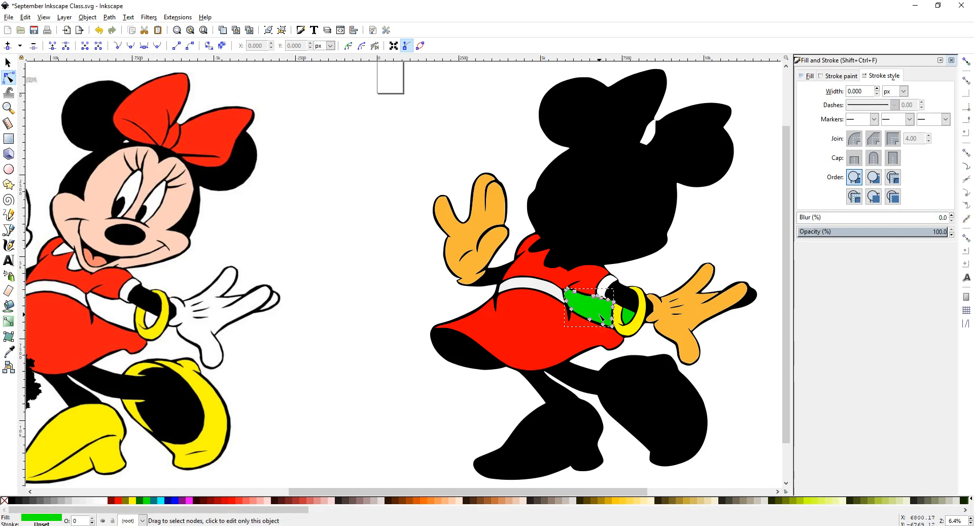
{"action": "left_click", "coordinate": [556, 108], "text": "shift"}
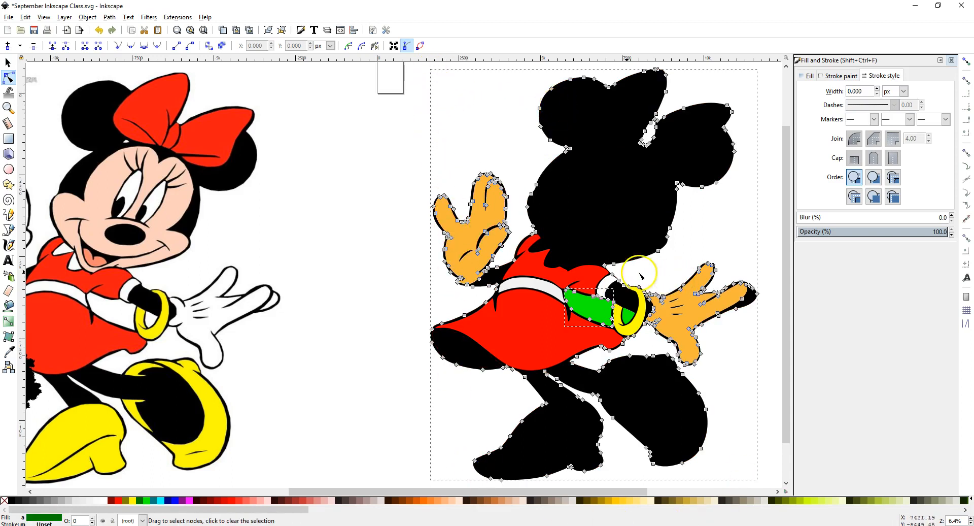
{"action": "left_click", "coordinate": [112, 17]}
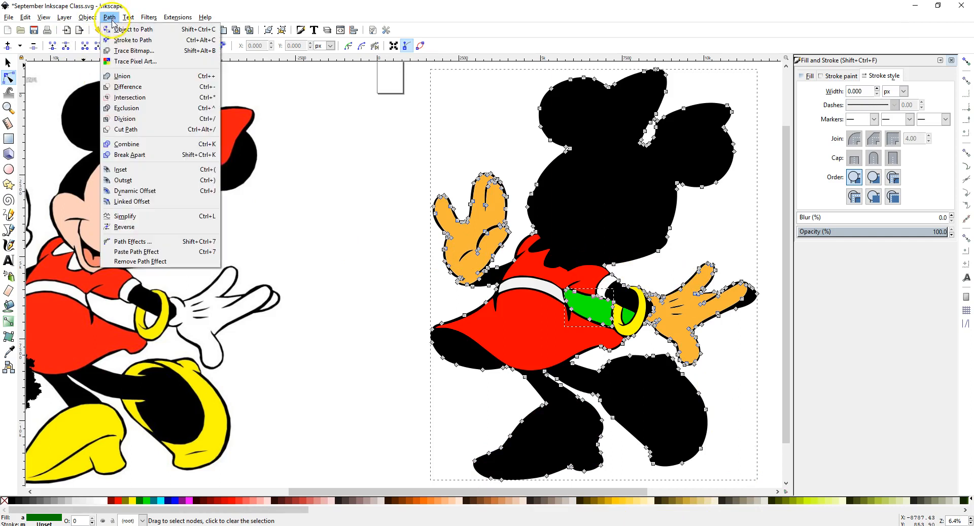
{"action": "left_click", "coordinate": [117, 86]}
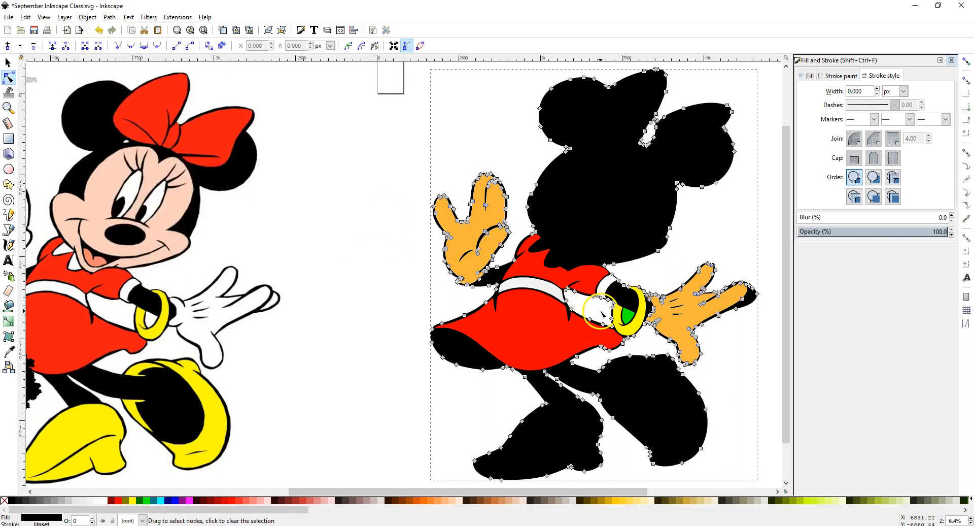
{"action": "left_click", "coordinate": [99, 30]}
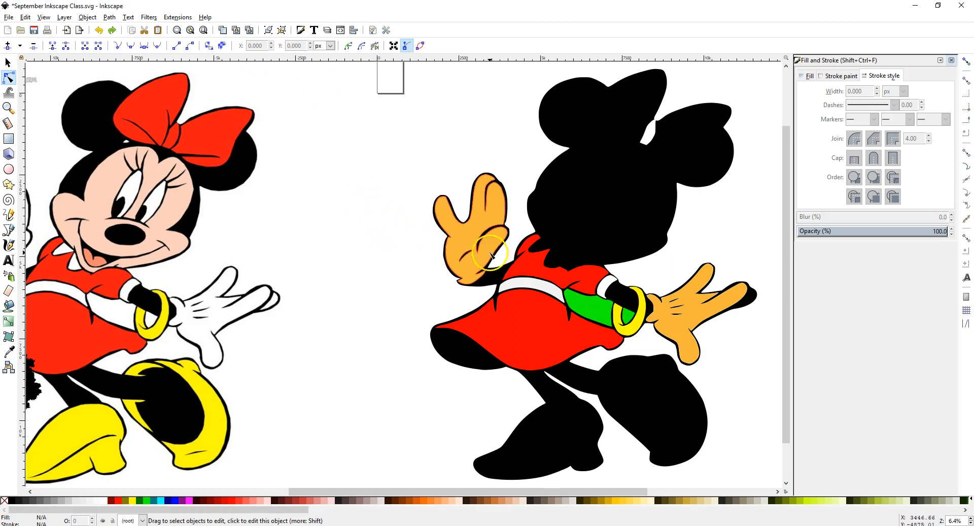
Combine the two green gap shapes, between arm and dress and inside the bracelet, into one path.
{"action": "left_click", "coordinate": [590, 311]}
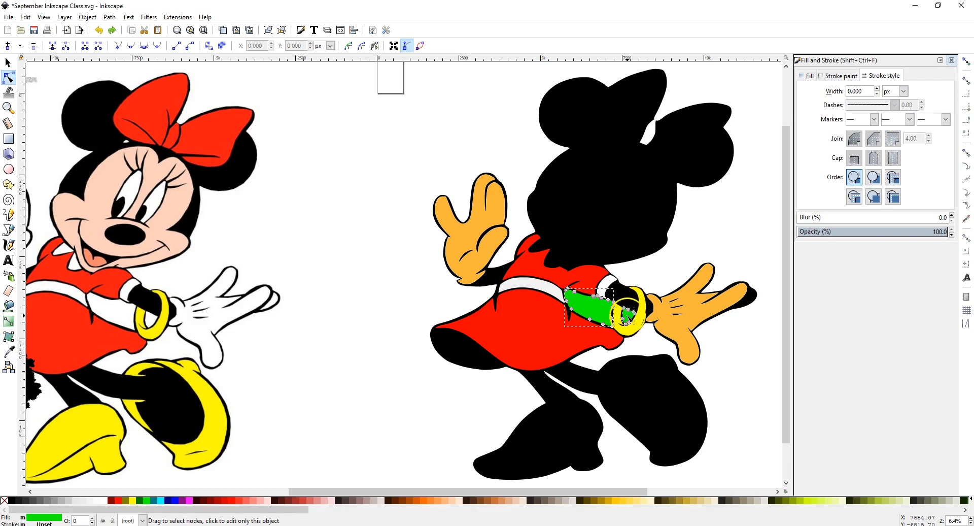
{"action": "left_click", "coordinate": [110, 17]}
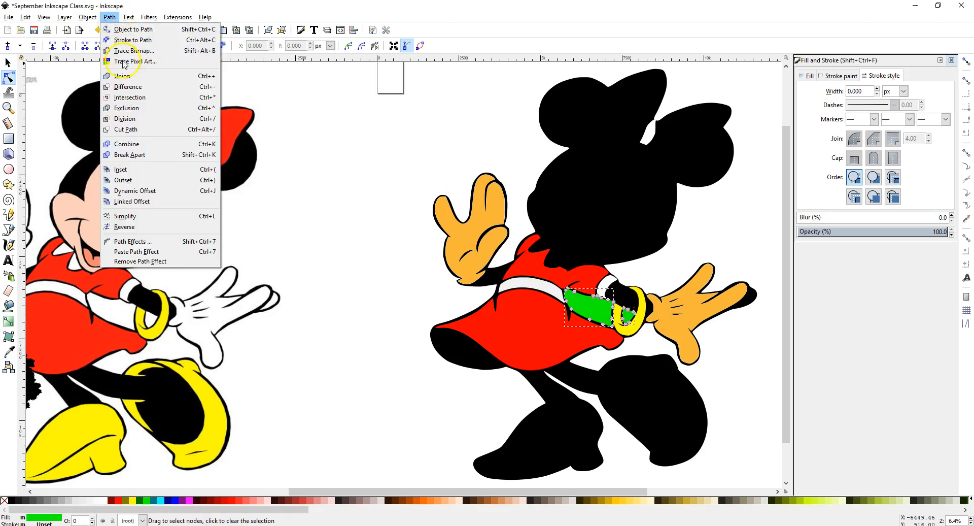
{"action": "left_click", "coordinate": [121, 146]}
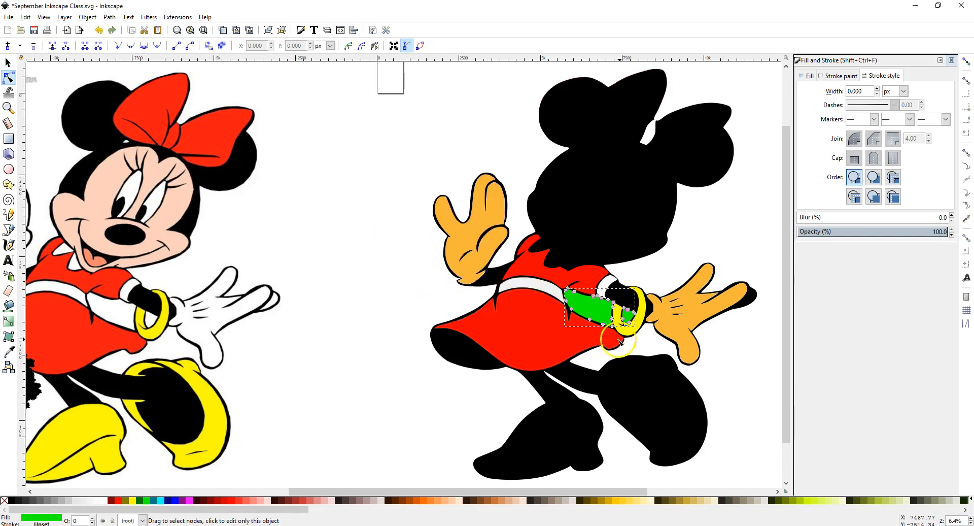
Move the combined green gap path off the figure as a check, and undo the move.
{"action": "left_click", "coordinate": [34, 69]}
{"action": "left_click", "coordinate": [10, 63]}
{"action": "left_click_drag", "start_coordinate": [572, 300], "coordinate": [355, 278]}
{"action": "left_click", "coordinate": [101, 31]}
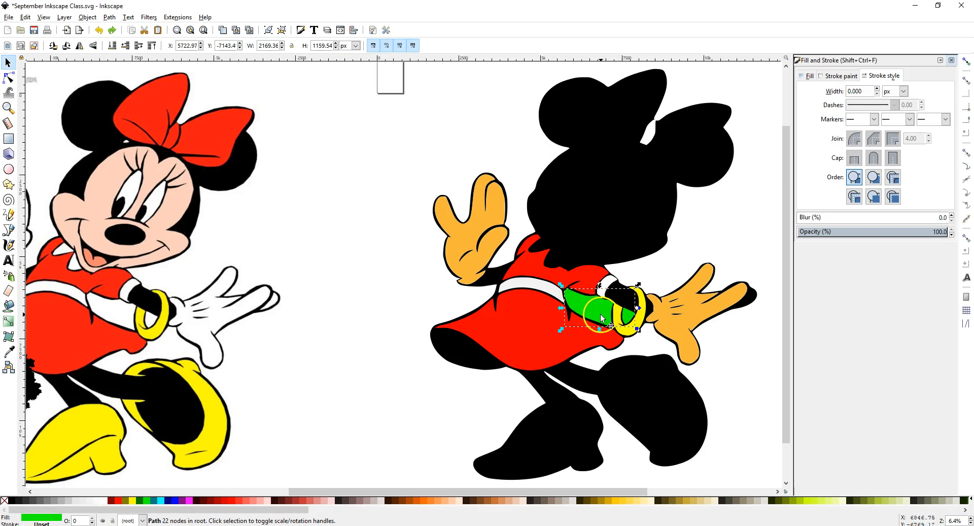
Subtract the combined green gap path from the black trace with a Difference.
{"action": "left_click", "coordinate": [552, 104], "text": "shift"}
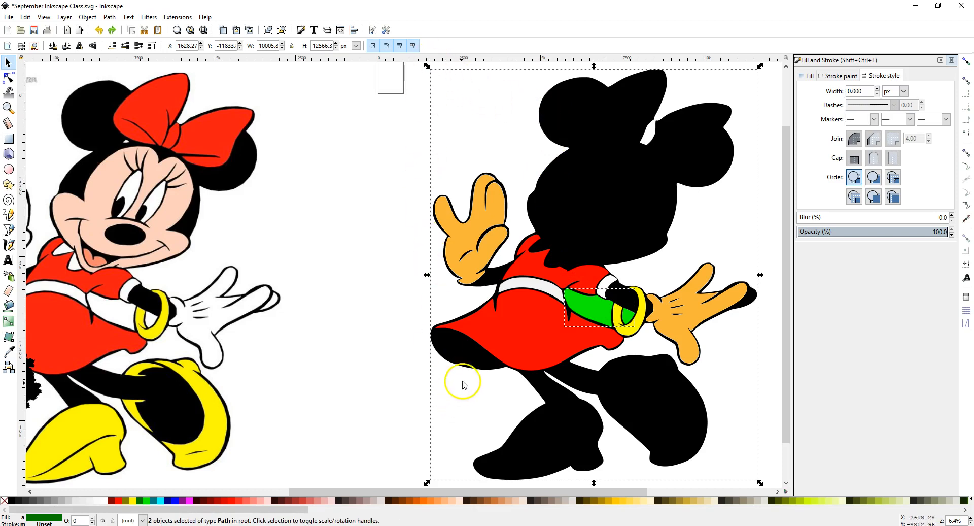
{"action": "left_click", "coordinate": [109, 17]}
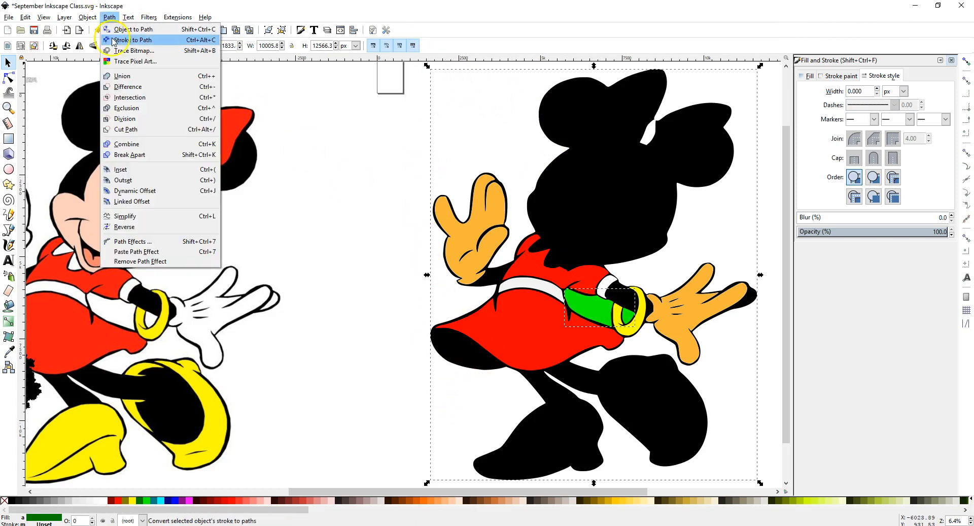
{"action": "left_click", "coordinate": [127, 88]}
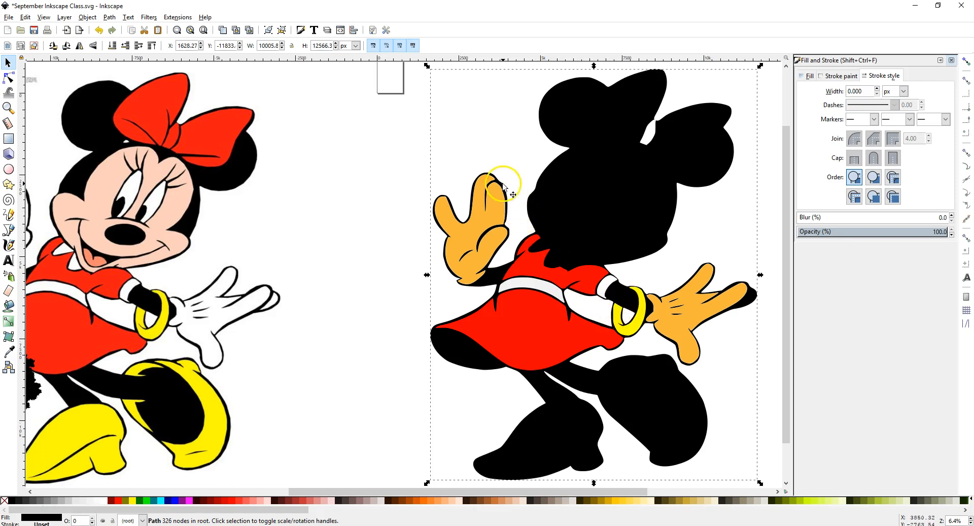
Select all shapes of the coloured Minnie trace and group them.
{"action": "scroll", "coordinate": [315, 264], "scroll_direction": "down", "scroll_amount": 1}
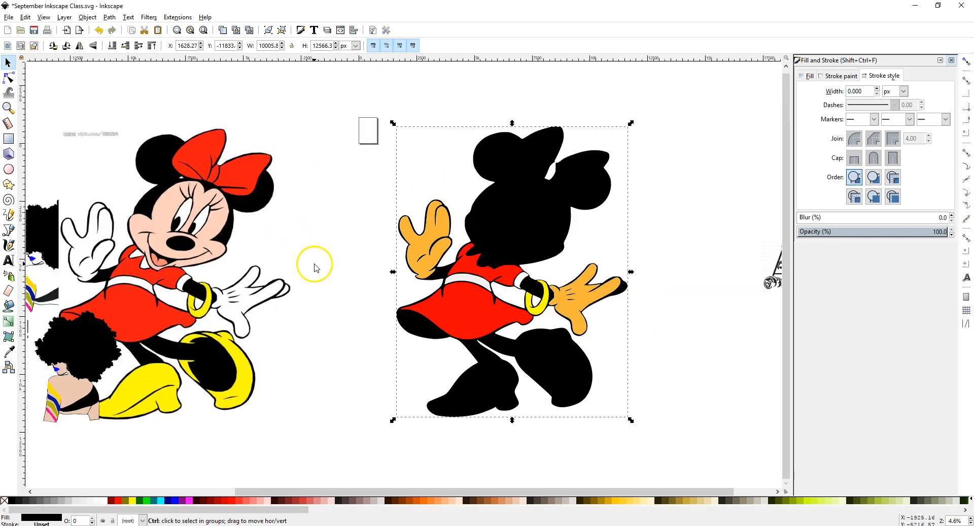
{"action": "left_click", "coordinate": [378, 152]}
{"action": "left_click", "coordinate": [480, 174]}
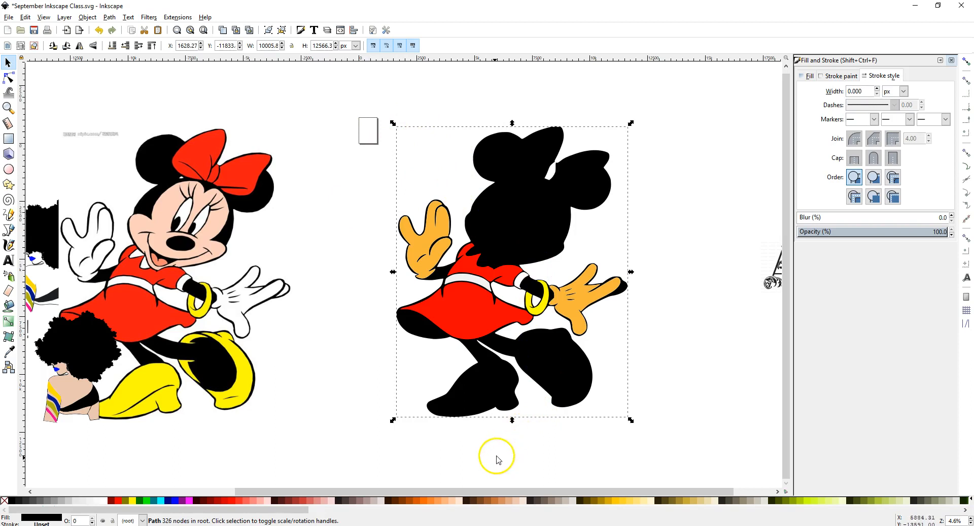
{"action": "left_click_drag", "start_coordinate": [466, 490], "coordinate": [538, 504]}
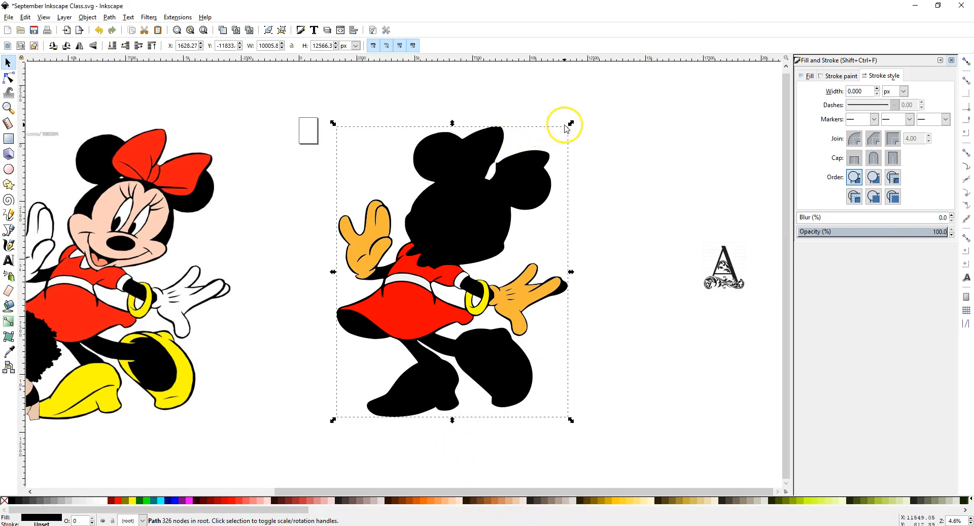
{"action": "left_click", "coordinate": [315, 91]}
{"action": "left_click_drag", "start_coordinate": [310, 84], "coordinate": [587, 432]}
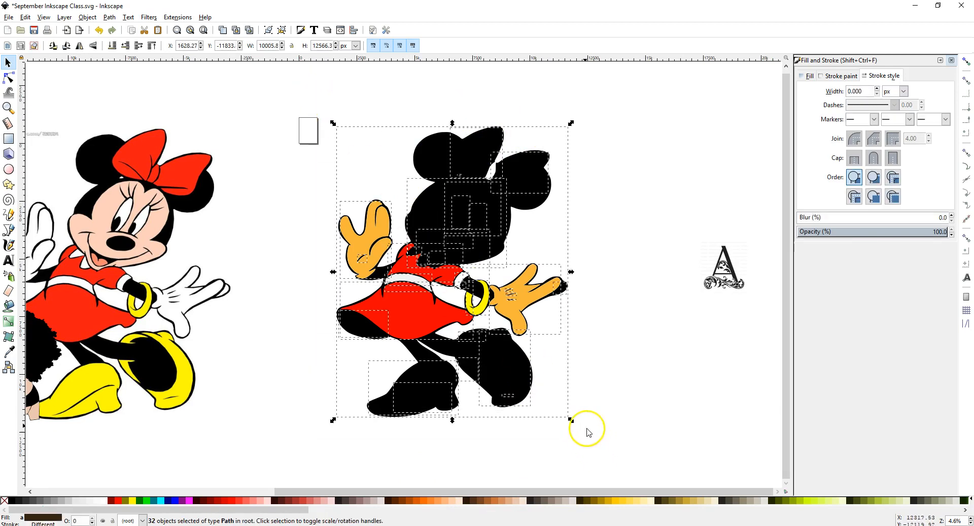
{"action": "left_click", "coordinate": [233, 30]}
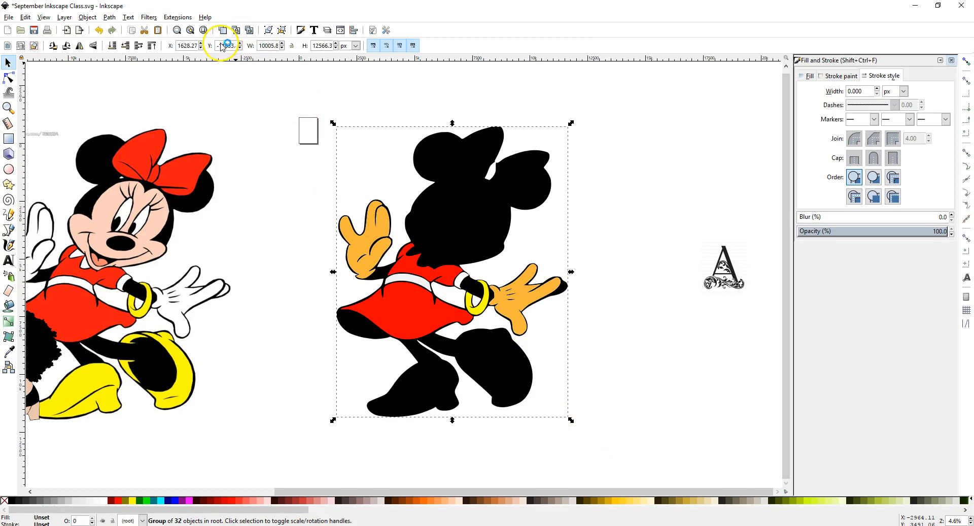
{"action": "left_click", "coordinate": [108, 17]}
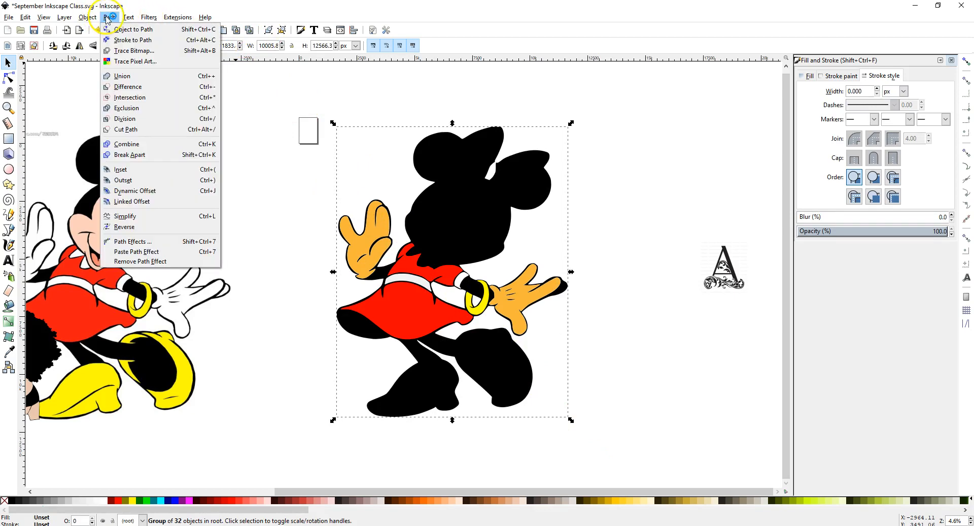
{"action": "left_click", "coordinate": [127, 29]}
Shrink the trace group to about 2698 × 3389 px and the original Minnie image to about 5289 × 6626 px, and move the trace over the image.
{"action": "left_click_drag", "start_coordinate": [570, 125], "coordinate": [444, 338]}
{"action": "left_click_drag", "start_coordinate": [371, 371], "coordinate": [227, 404]}
{"action": "left_click", "coordinate": [184, 203]}
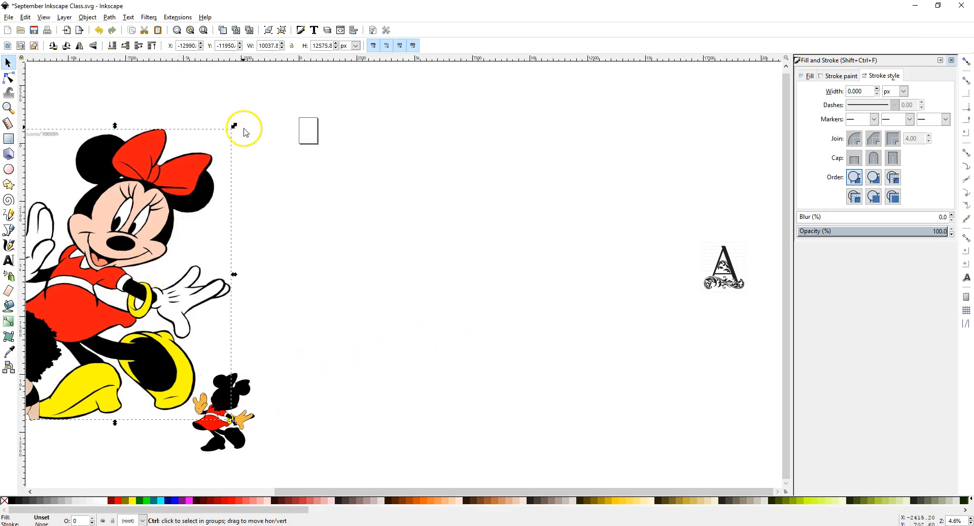
{"action": "left_click_drag", "start_coordinate": [234, 127], "coordinate": [130, 268]}
{"action": "left_click_drag", "start_coordinate": [224, 376], "coordinate": [81, 357]}
Bring the ornamental letter A image over to the page area and enlarge it to about 11269 × 12188 px.
{"action": "left_click_drag", "start_coordinate": [727, 283], "coordinate": [324, 213]}
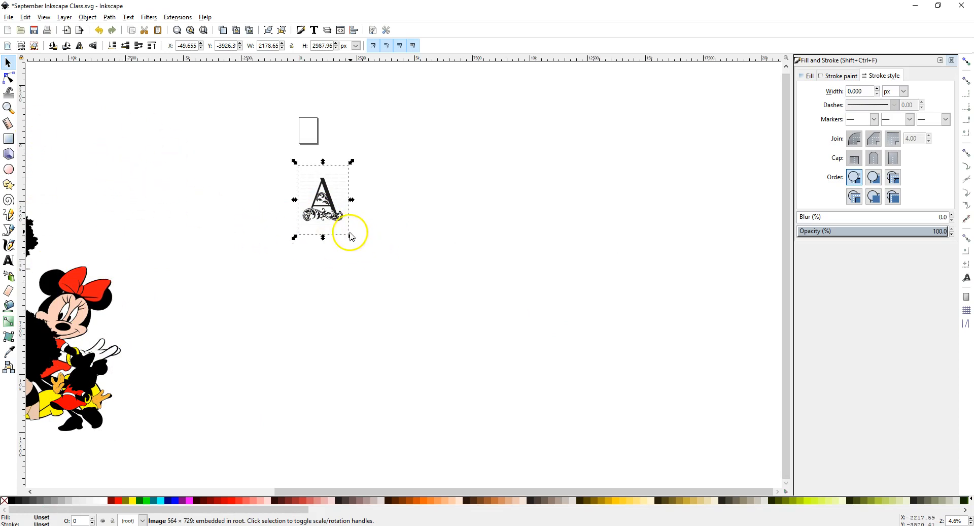
{"action": "left_click_drag", "start_coordinate": [353, 236], "coordinate": [562, 450]}
{"action": "left_click_drag", "start_coordinate": [453, 281], "coordinate": [386, 176]}
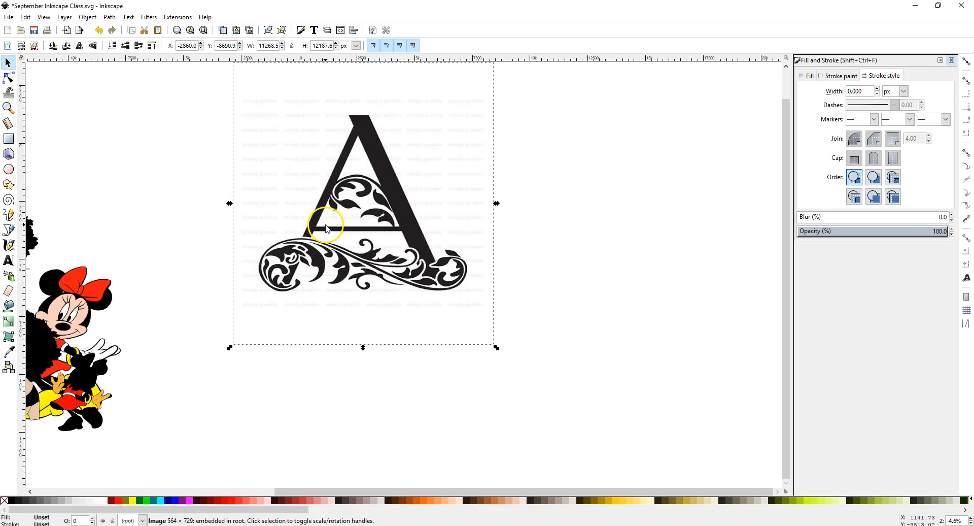
{"action": "left_click_drag", "start_coordinate": [339, 198], "coordinate": [339, 223]}
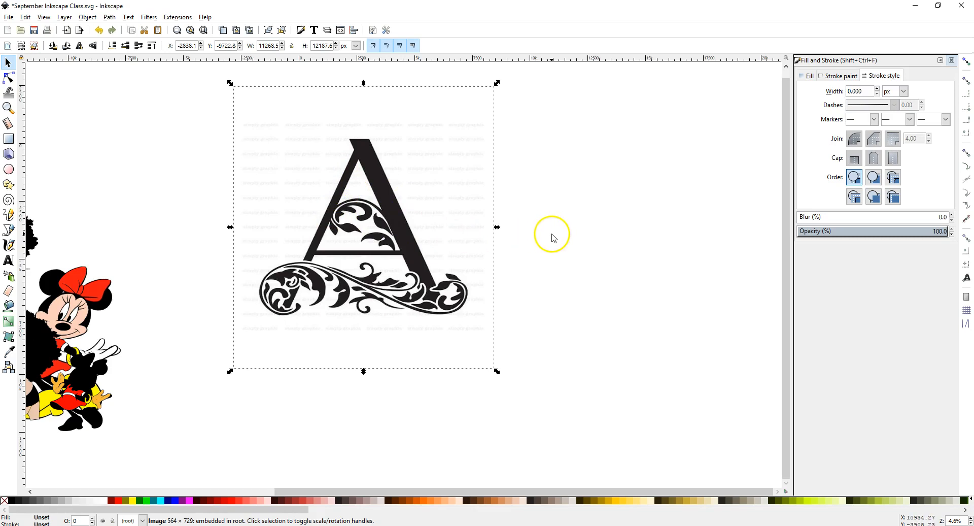
Move the letter A image away from the page to the empty canvas on its right, and close the Fill and Stroke dialog.
{"action": "left_click", "coordinate": [529, 233]}
{"action": "left_click_drag", "start_coordinate": [382, 213], "coordinate": [708, 309]}
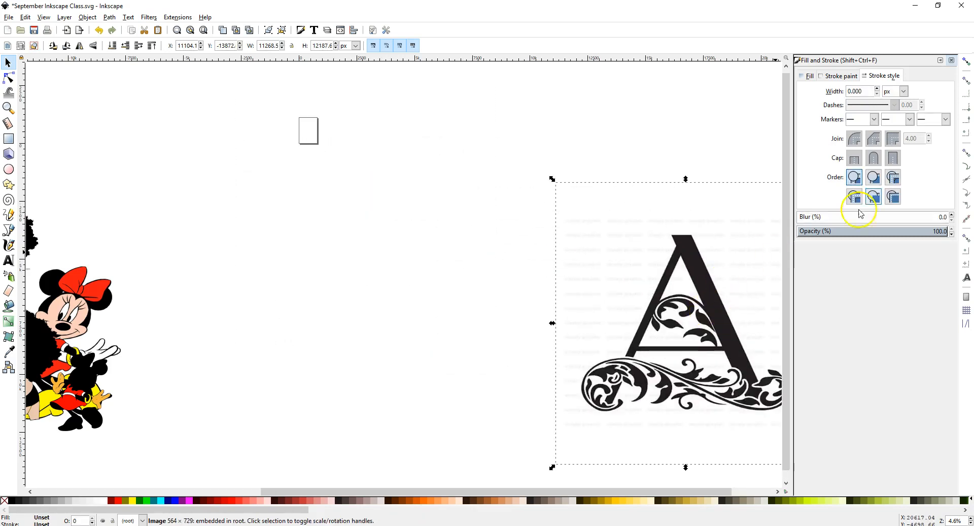
{"action": "left_click", "coordinate": [952, 60]}
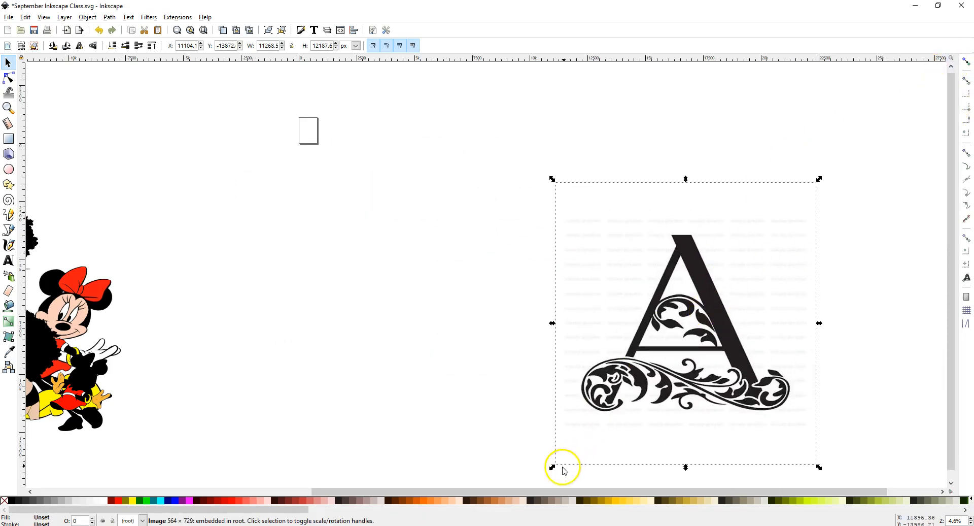
Move the original Minnie image beside the page and the upper afro woman image to its left.
{"action": "left_click_drag", "start_coordinate": [532, 491], "coordinate": [307, 435]}
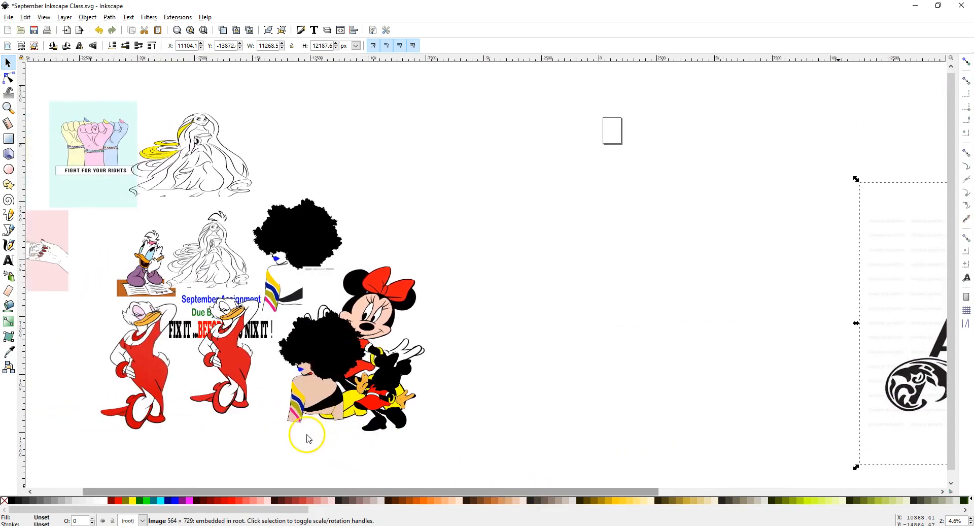
{"action": "left_click_drag", "start_coordinate": [389, 299], "coordinate": [660, 169]}
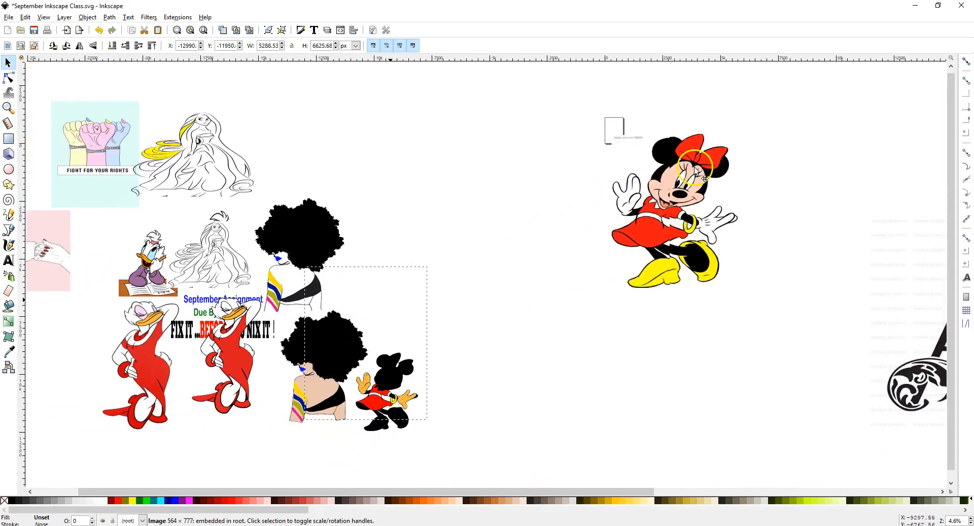
{"action": "left_click_drag", "start_coordinate": [319, 233], "coordinate": [503, 187]}
Delete the skin-coloured afro woman figure and the small Minnie trace group.
{"action": "left_click", "coordinate": [336, 331]}
{"action": "key", "text": "Delete"}
{"action": "left_click", "coordinate": [385, 384]}
{"action": "key", "text": "Delete"}
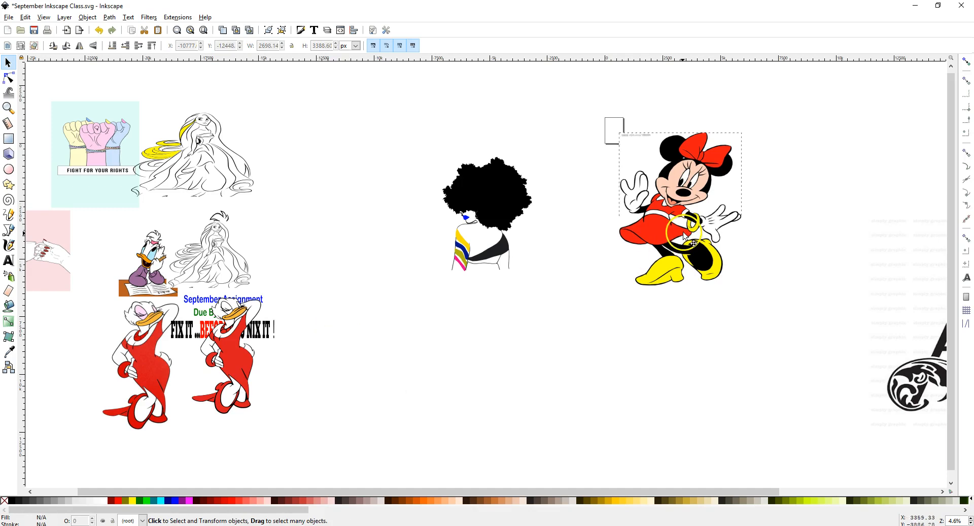
Shrink the original Minnie image to about 4169 × 5396 px and place it just right of the afro woman image.
{"action": "left_click_drag", "start_coordinate": [685, 236], "coordinate": [641, 257]}
{"action": "left_click_drag", "start_coordinate": [569, 151], "coordinate": [621, 205]}
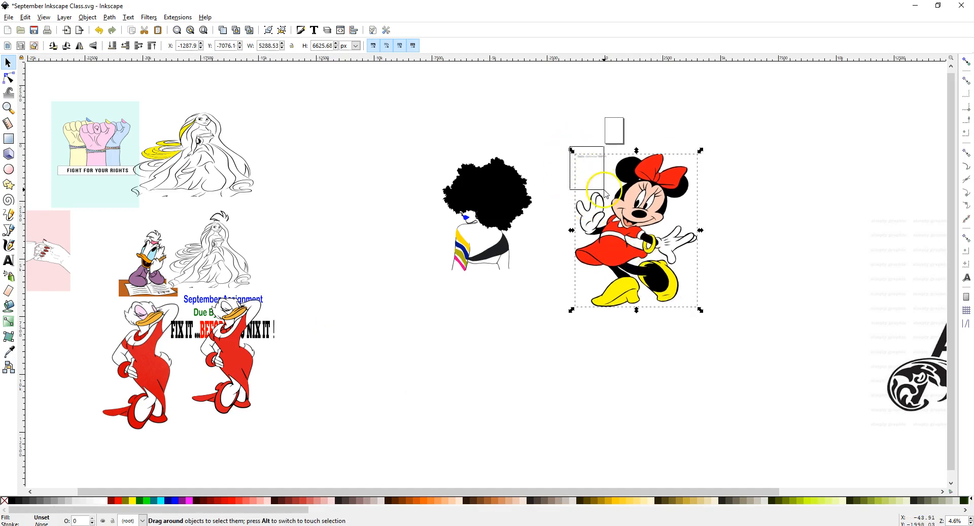
{"action": "left_click", "coordinate": [660, 183]}
{"action": "left_click_drag", "start_coordinate": [700, 151], "coordinate": [674, 182]}
{"action": "left_click_drag", "start_coordinate": [628, 231], "coordinate": [600, 212]}
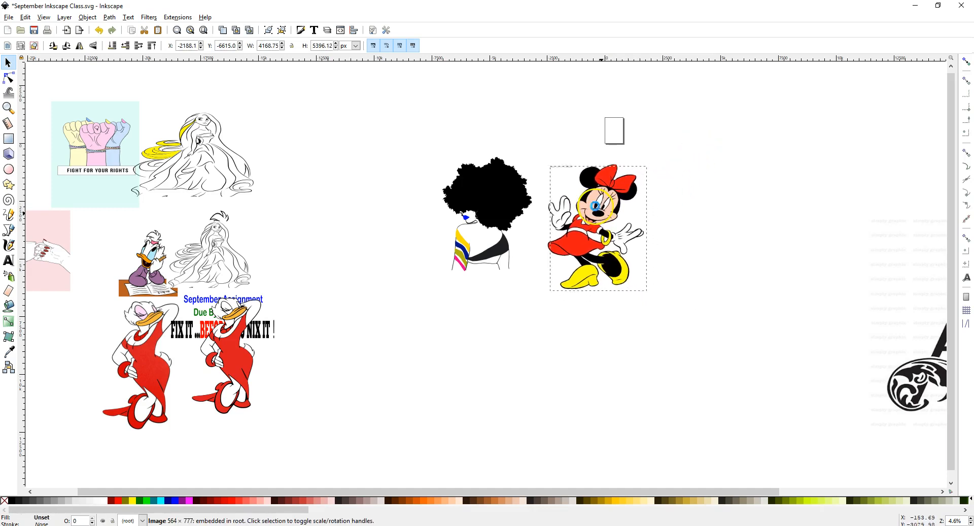
Pull the red-dress duck copy off the assignment text and delete it.
{"action": "left_click", "coordinate": [232, 324]}
{"action": "left_click_drag", "start_coordinate": [232, 325], "coordinate": [384, 366]}
{"action": "key", "text": "Delete"}
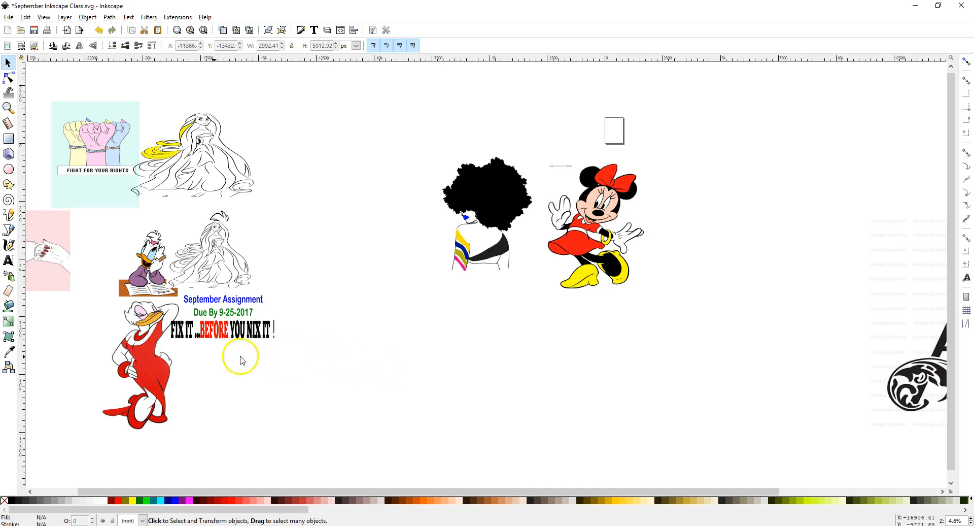
Arrange the red-dress duck, the duck at the desk and the long-haired line drawing in a row below the afro woman and Minnie images.
{"action": "left_click", "coordinate": [138, 362]}
{"action": "left_click_drag", "start_coordinate": [138, 362], "coordinate": [479, 353]}
{"action": "left_click_drag", "start_coordinate": [155, 263], "coordinate": [590, 353]}
{"action": "left_click_drag", "start_coordinate": [216, 238], "coordinate": [671, 336]}
Move the raised-fists image and the pink hand image farther left, away from the assignment text.
{"action": "left_click_drag", "start_coordinate": [123, 143], "coordinate": [24, 117]}
{"action": "left_click_drag", "start_coordinate": [128, 233], "coordinate": [29, 199]}
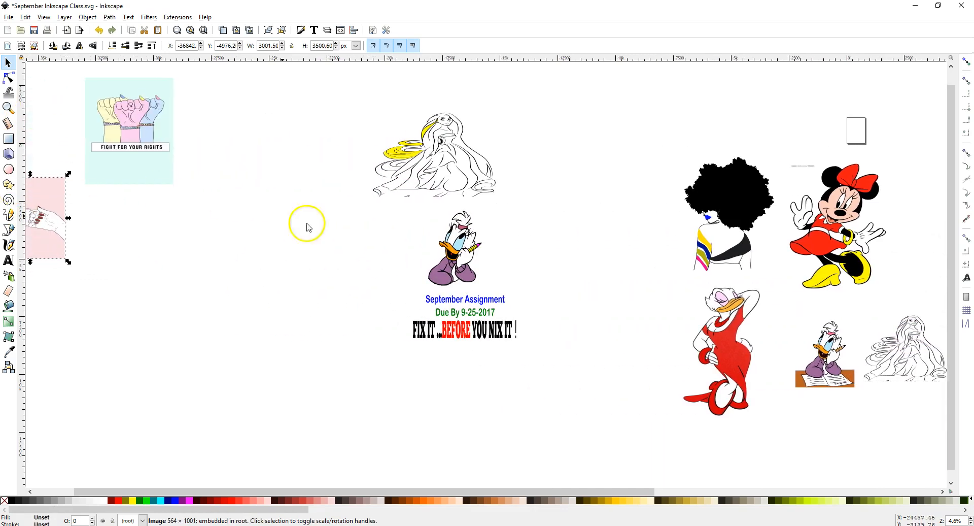
Delete the partly yellow long-haired line drawing and the duck copy above the assignment text.
{"action": "left_click_drag", "start_coordinate": [415, 491], "coordinate": [563, 492]}
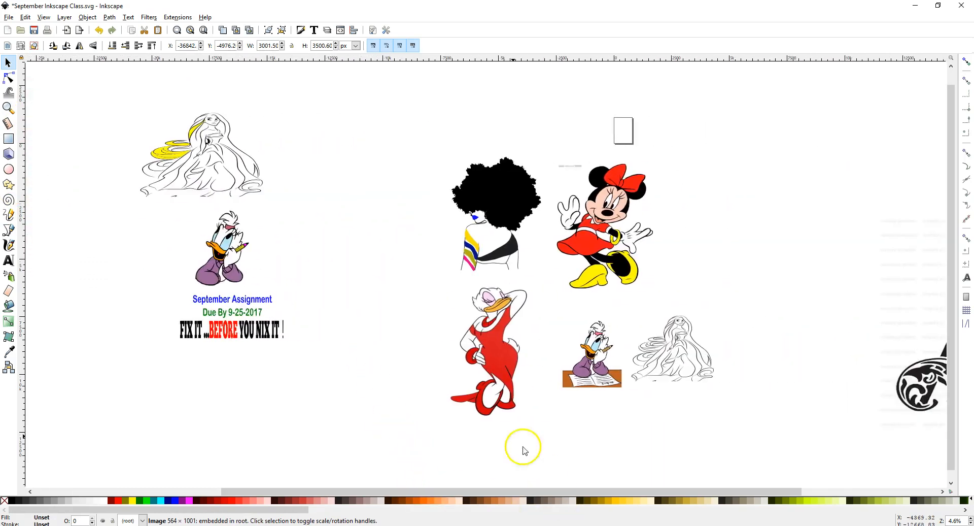
{"action": "left_click", "coordinate": [225, 177]}
{"action": "key", "text": "Delete"}
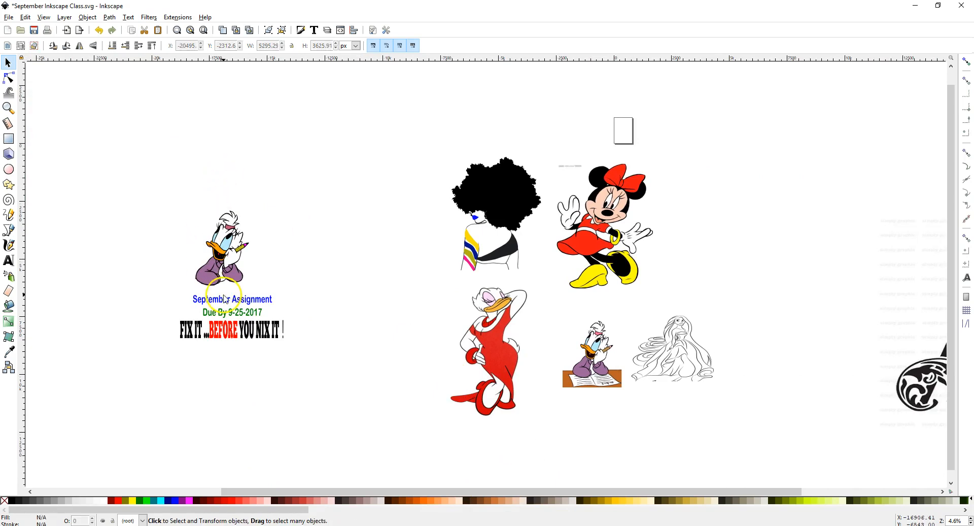
{"action": "left_click", "coordinate": [235, 269]}
{"action": "key", "text": "Delete"}
Enlarge the September Assignment text group to about 15159 × 9104 px, shift it up and left of the images, and clear the selection.
{"action": "left_click", "coordinate": [239, 302]}
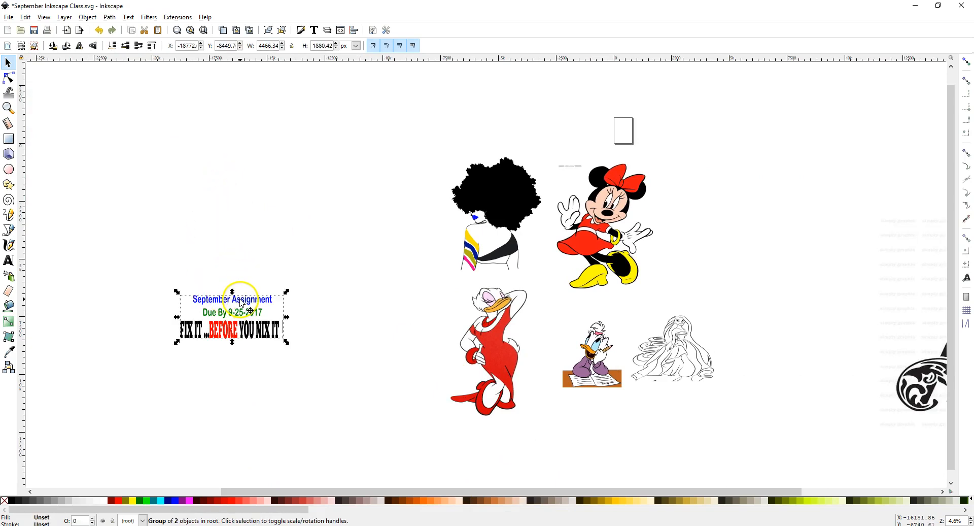
{"action": "left_click_drag", "start_coordinate": [291, 292], "coordinate": [442, 134]}
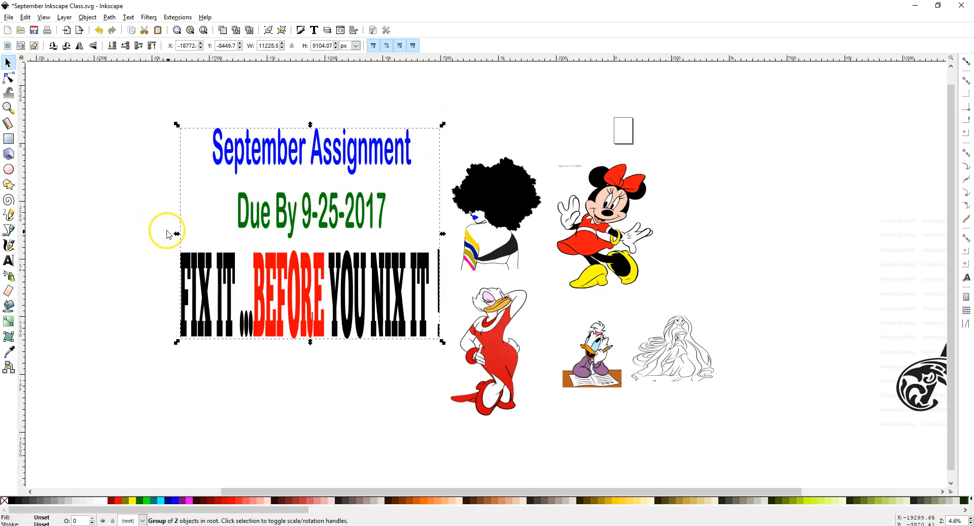
{"action": "left_click_drag", "start_coordinate": [177, 234], "coordinate": [87, 203]}
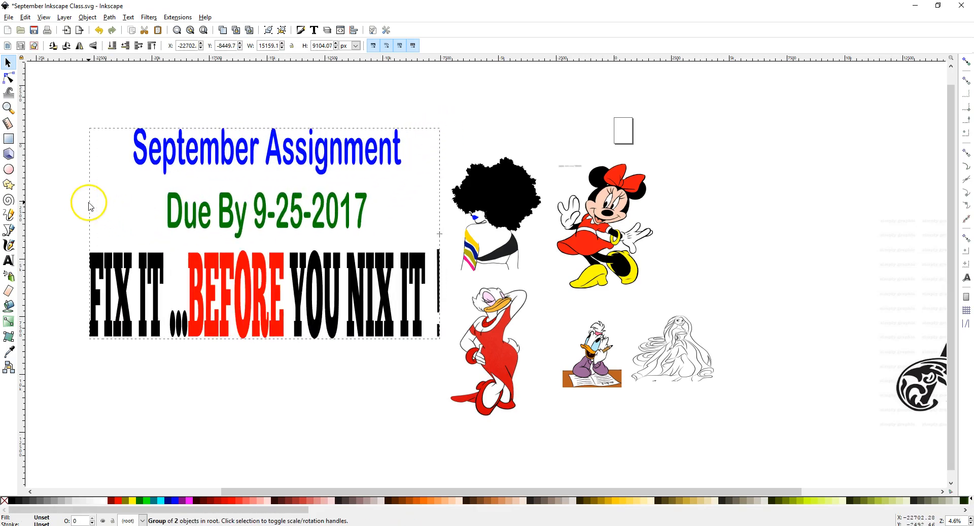
{"action": "left_click_drag", "start_coordinate": [243, 277], "coordinate": [219, 243]}
{"action": "left_click", "coordinate": [221, 367]}
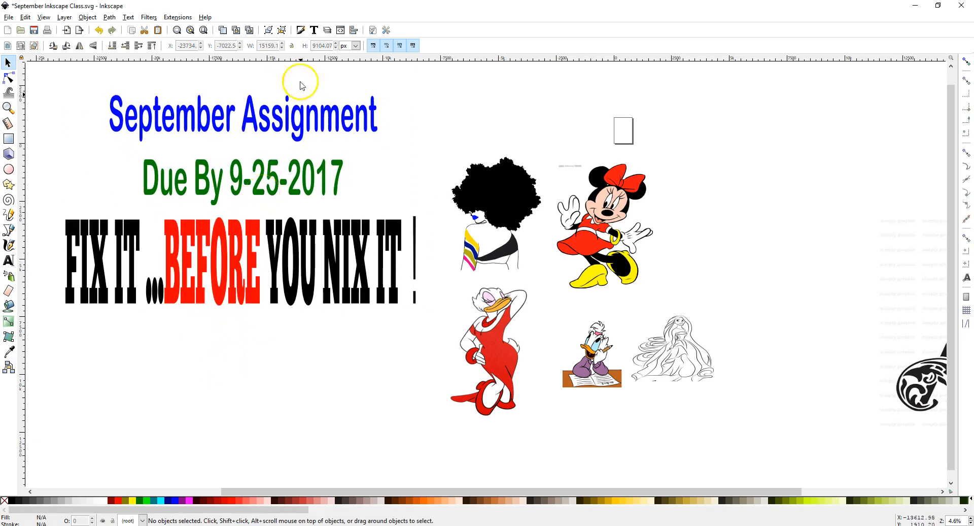